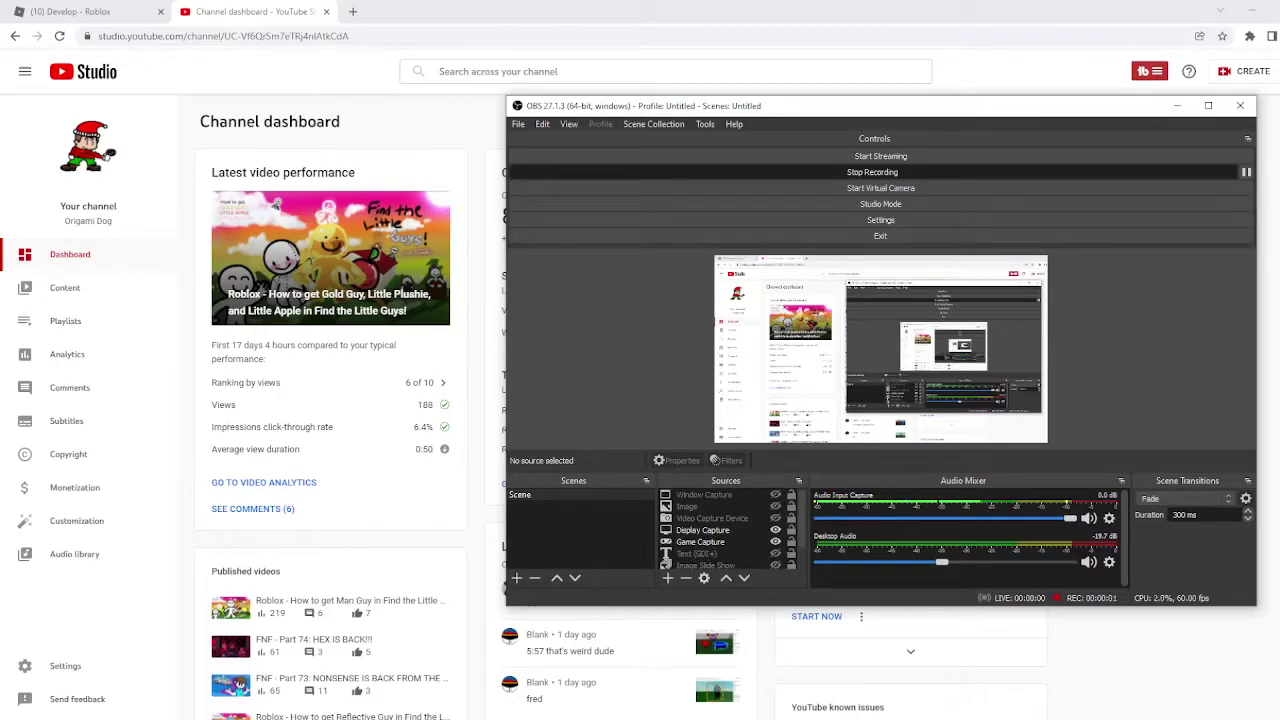
- Open the channel's comments in YouTube Studio and read through the viewers' unanswered questions about the GUIs, scripts and models
{"action": "left_click", "coordinate": [1263, 397]}
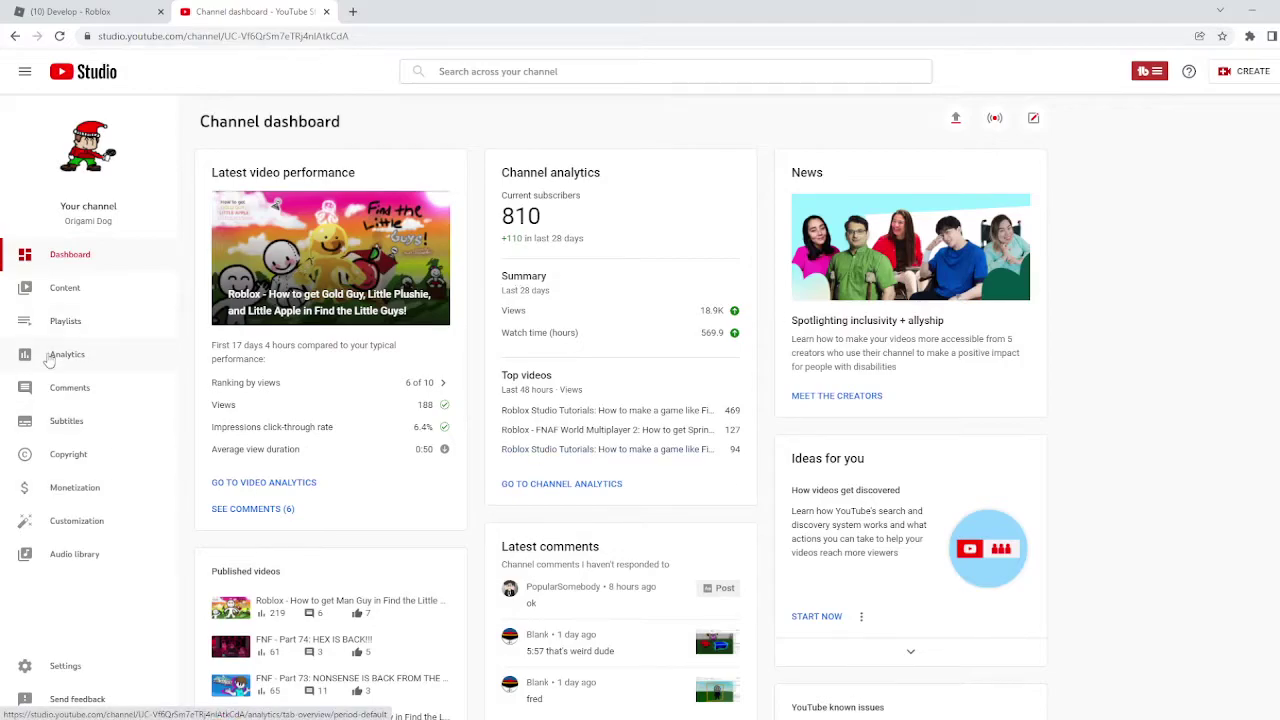
{"action": "left_click", "coordinate": [83, 405]}
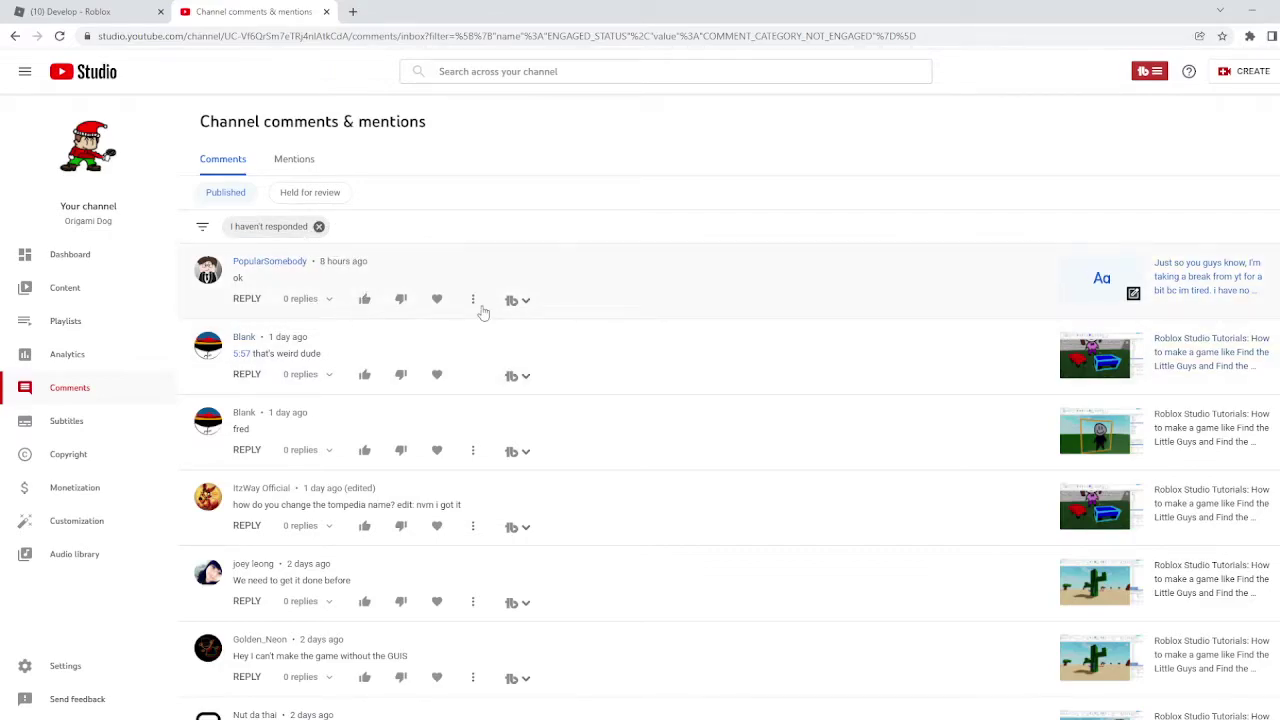
{"action": "scroll", "coordinate": [370, 530], "scroll_direction": "down", "scroll_amount": 2}
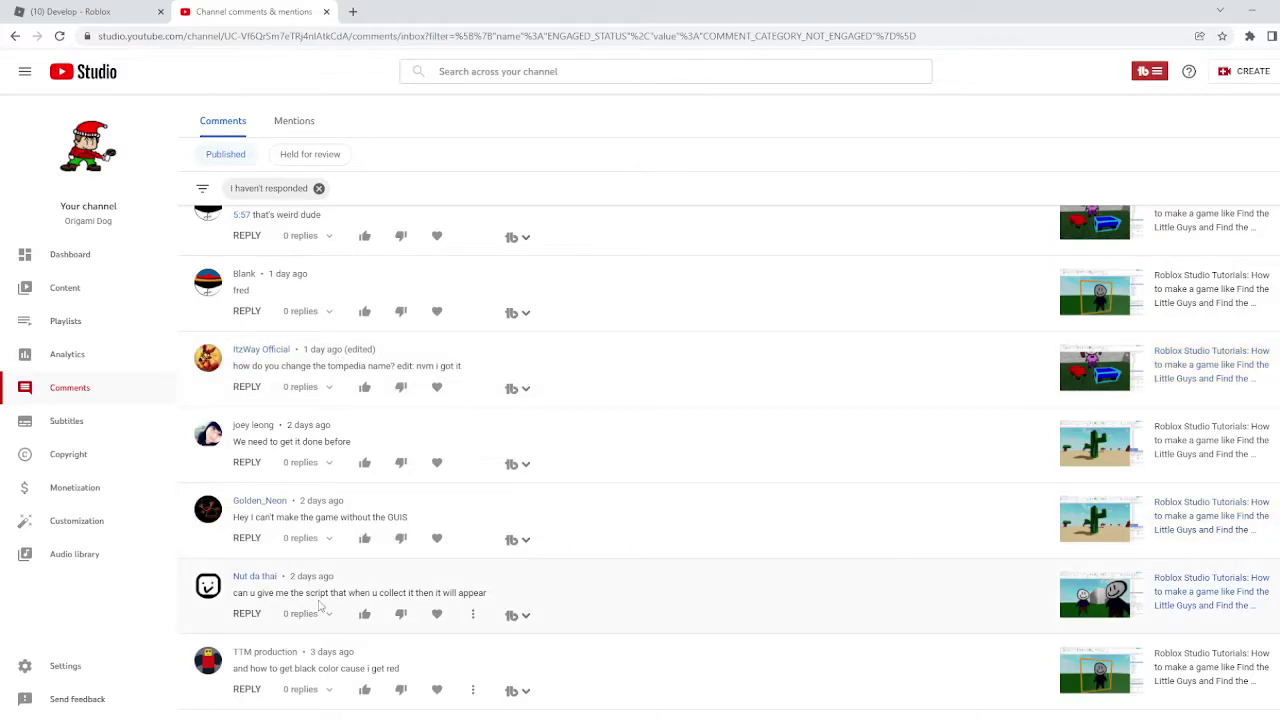
{"action": "left_click_drag", "start_coordinate": [233, 592], "coordinate": [321, 604]}
{"action": "scroll", "coordinate": [383, 590], "scroll_direction": "down", "scroll_amount": 2}
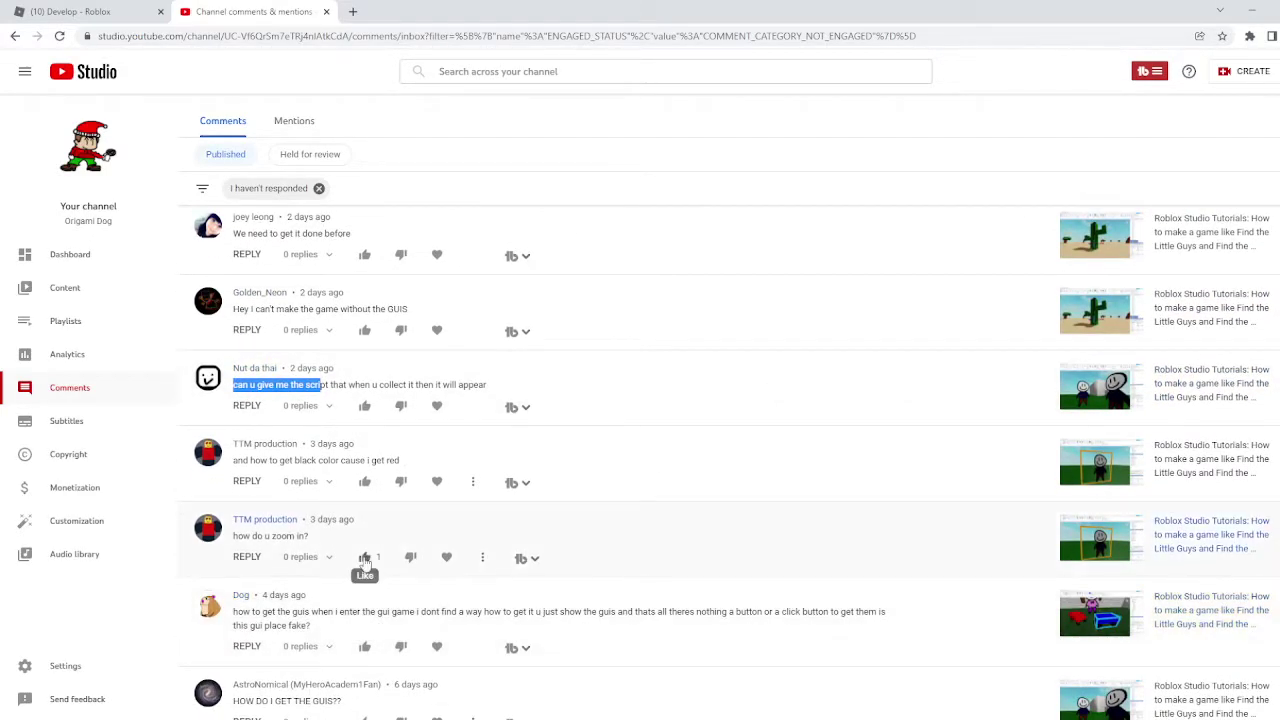
{"action": "scroll", "coordinate": [280, 462], "scroll_direction": "down", "scroll_amount": 1}
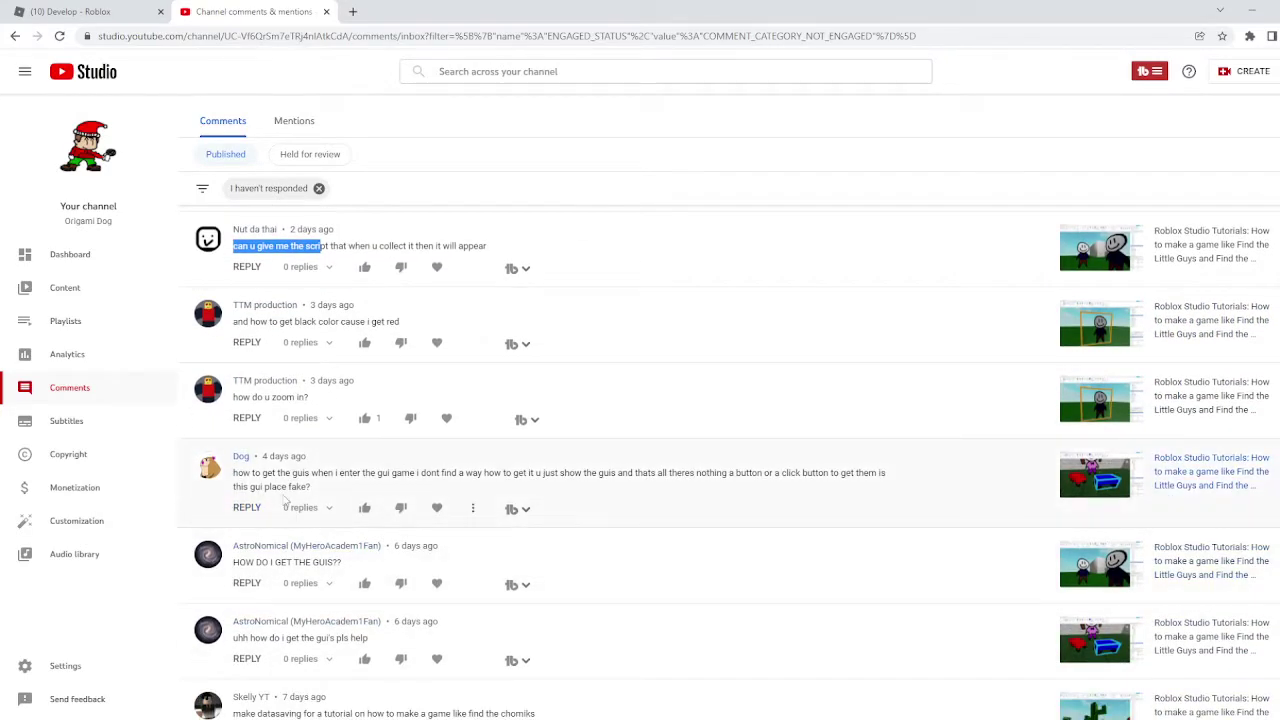
{"action": "left_click", "coordinate": [366, 470]}
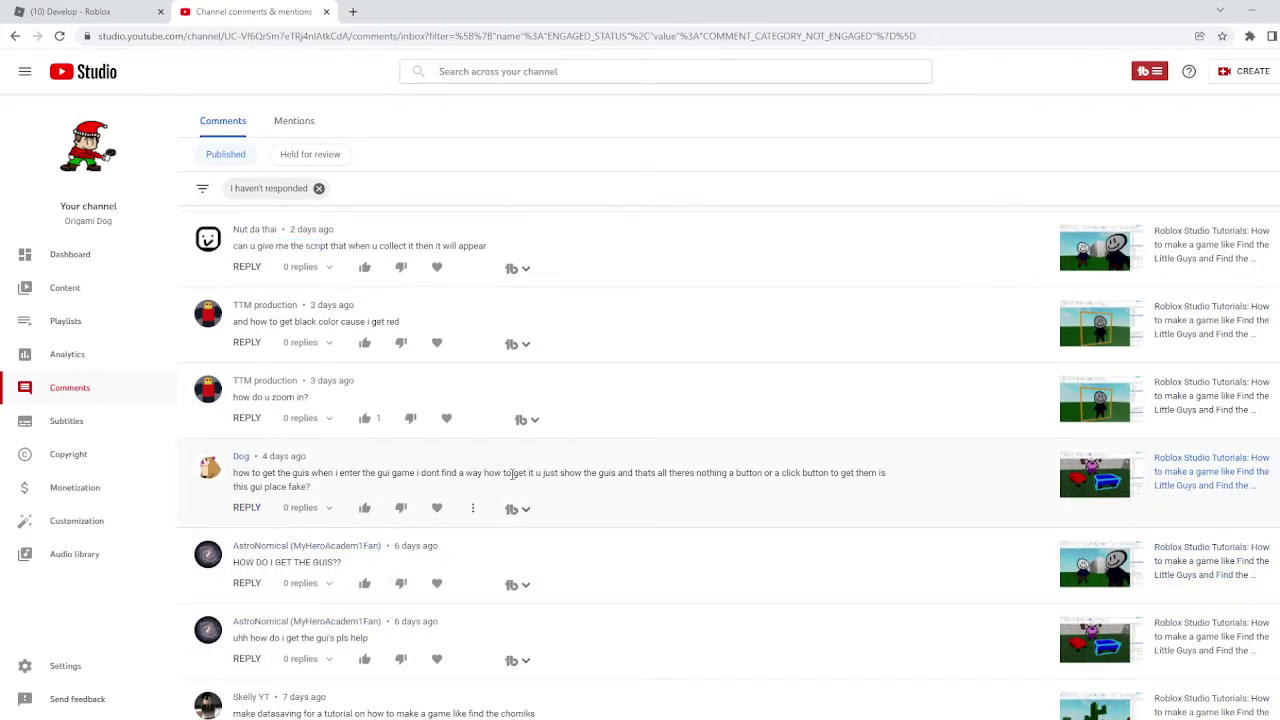
{"action": "left_click_drag", "start_coordinate": [257, 562], "coordinate": [307, 562]}
{"action": "scroll", "coordinate": [290, 563], "scroll_direction": "down", "scroll_amount": 1}
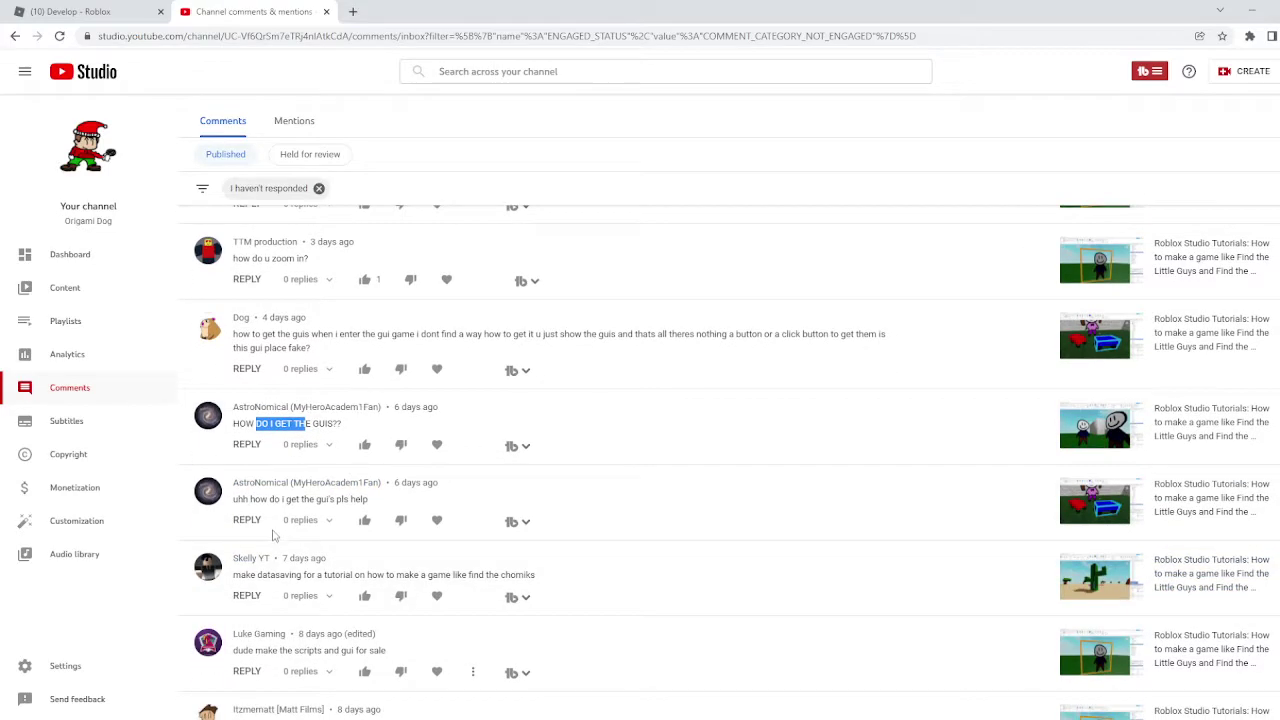
{"action": "left_click_drag", "start_coordinate": [273, 499], "coordinate": [383, 509]}
{"action": "scroll", "coordinate": [339, 598], "scroll_direction": "down", "scroll_amount": 1}
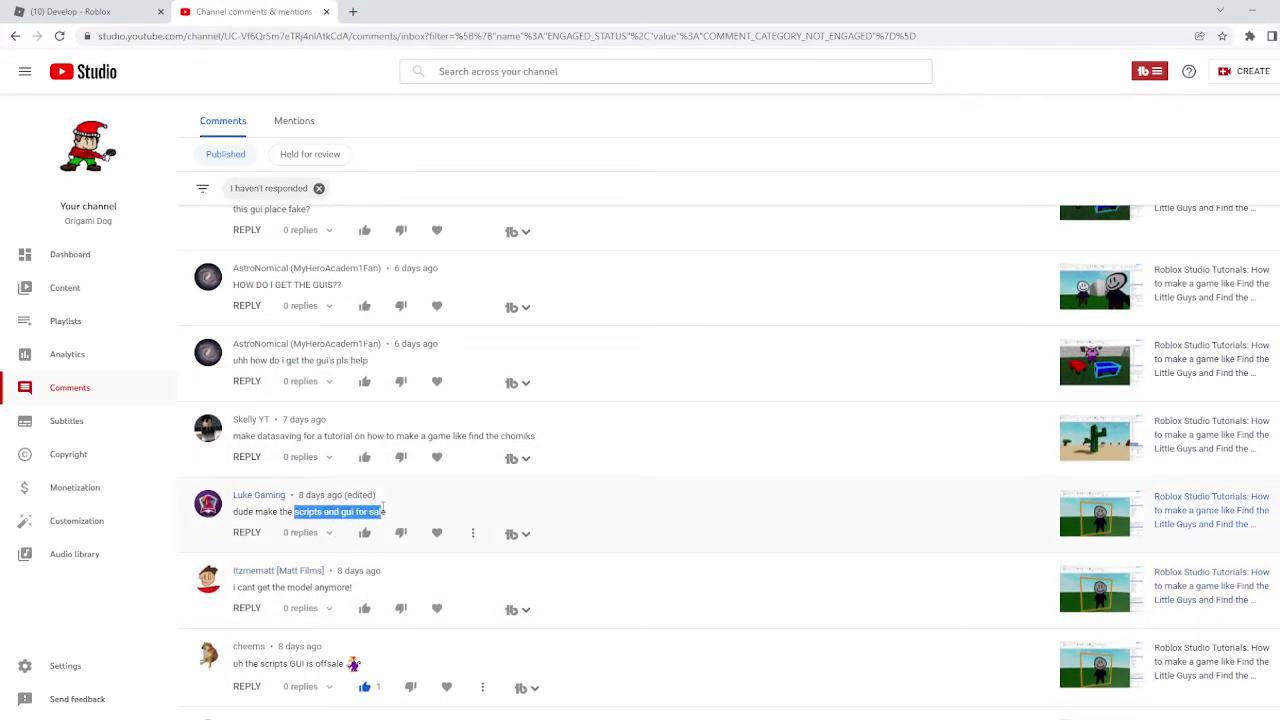
{"action": "left_click_drag", "start_coordinate": [285, 593], "coordinate": [353, 590]}
{"action": "scroll", "coordinate": [353, 590], "scroll_direction": "down", "scroll_amount": 1}
{"action": "left_click", "coordinate": [282, 537]}
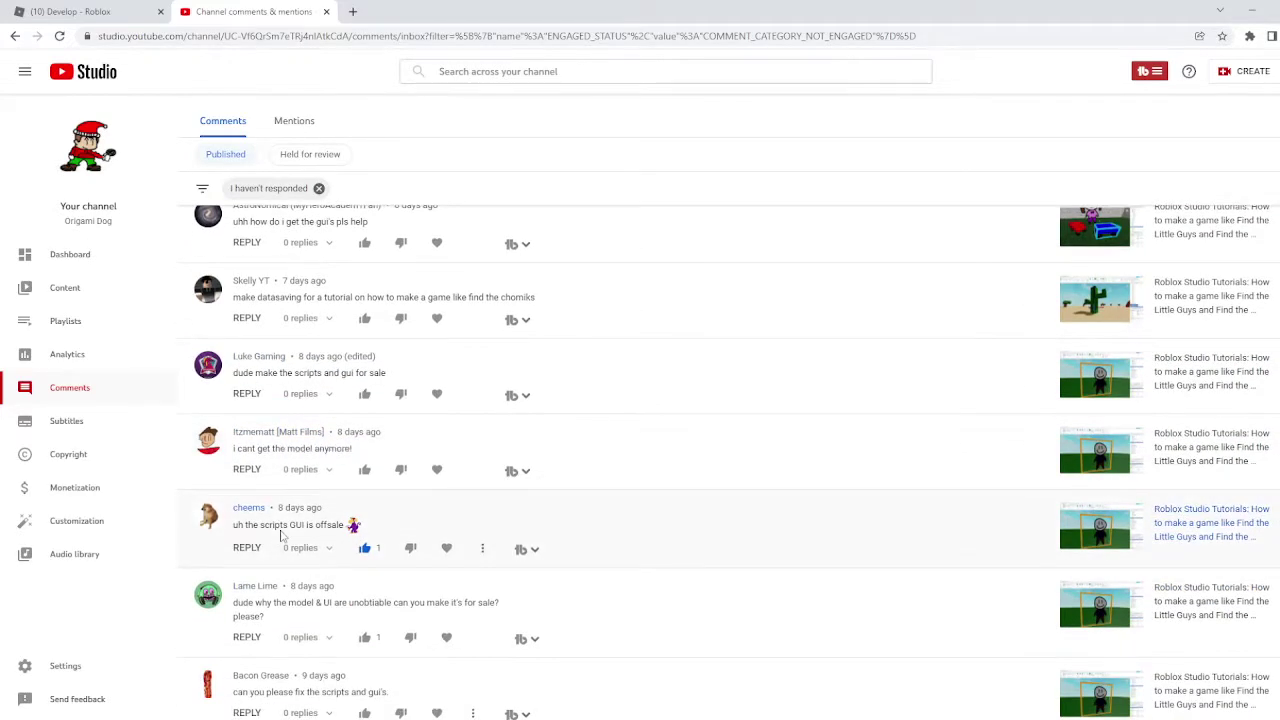
- Switch to Roblox Studio with the Find the Toms (TUTORIAL) place open
{"action": "left_click", "coordinate": [468, 716]}
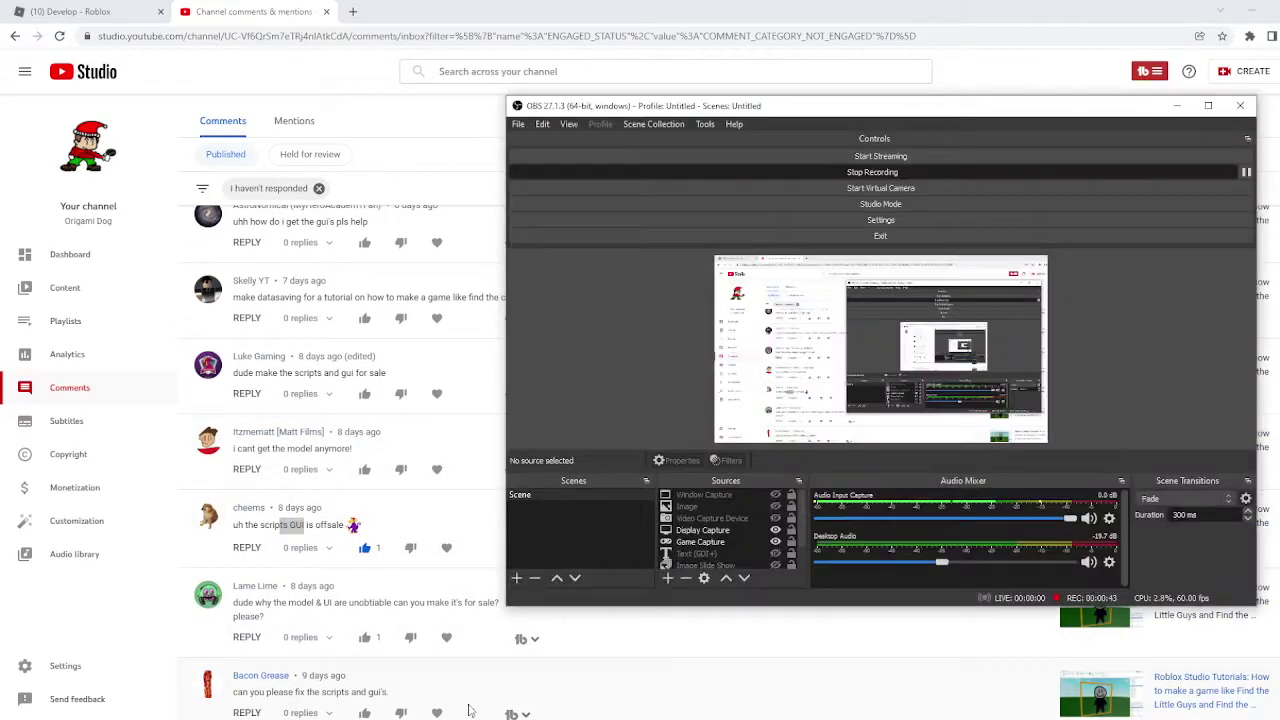
{"action": "left_click", "coordinate": [848, 177]}
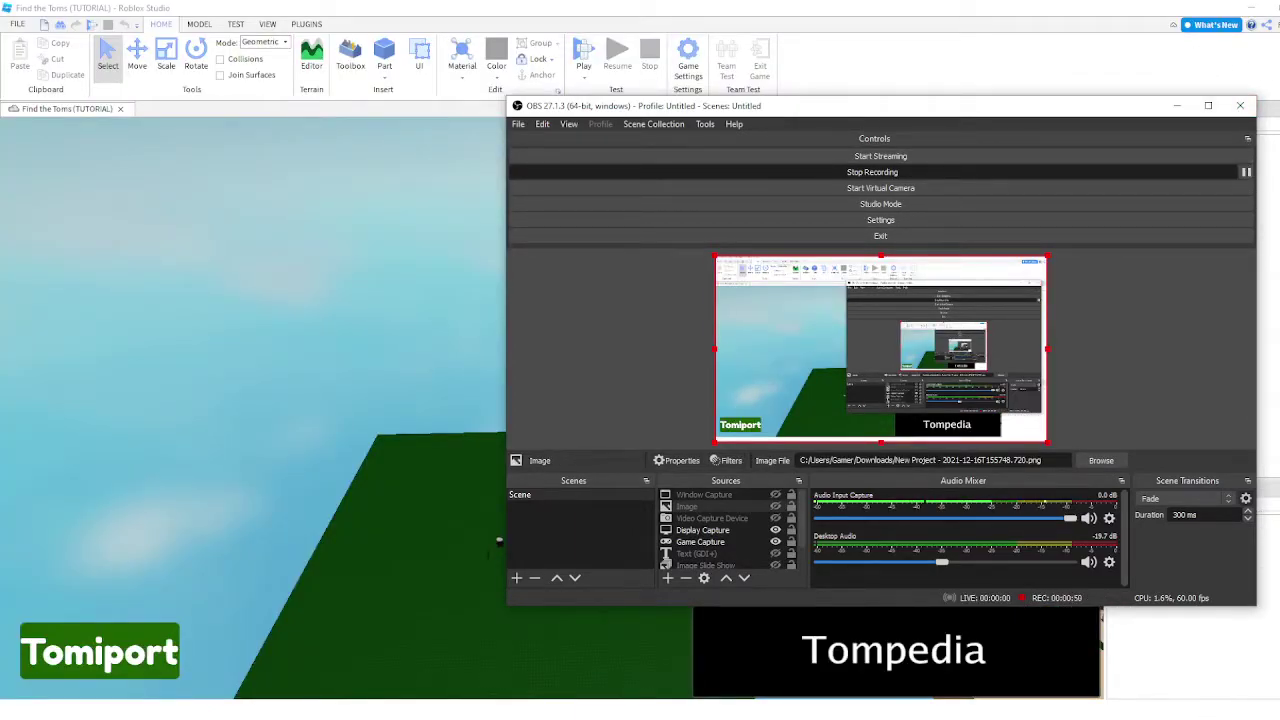
{"action": "key", "text": "alt+Tab"}
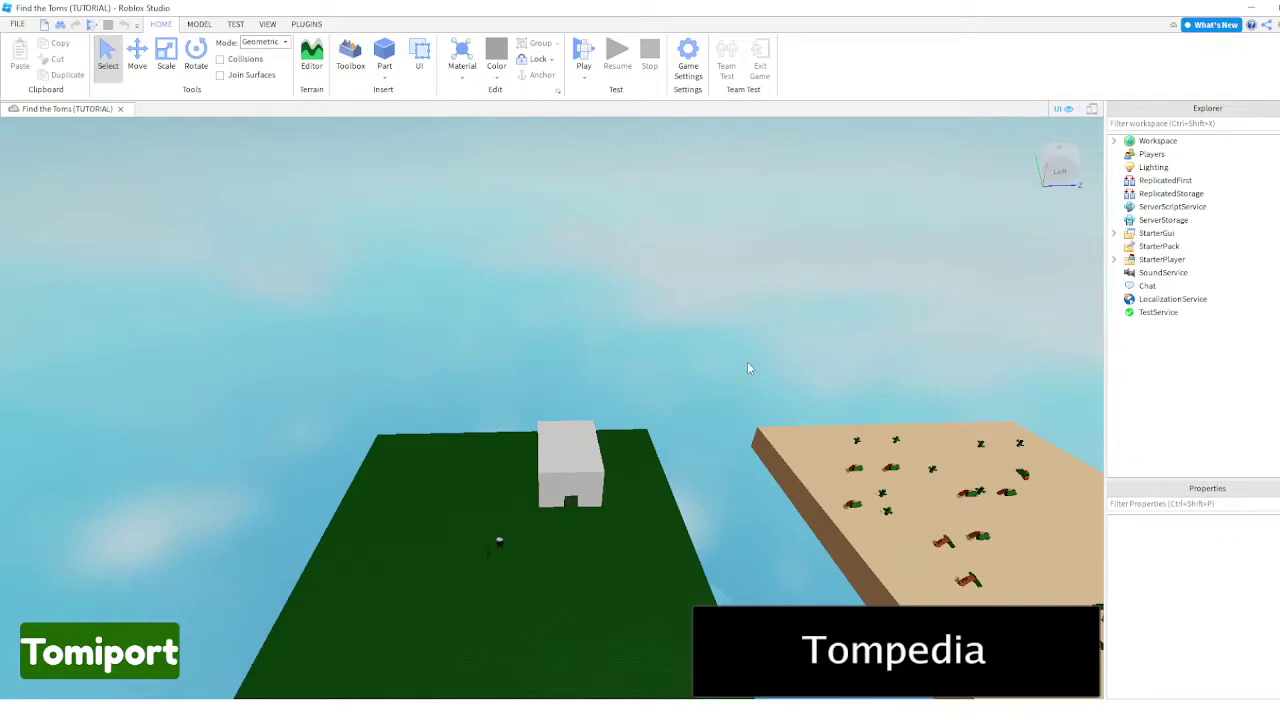
- Examine the Tom characters on the green baseplate and the area around the brick building
{"action": "right_click_drag", "start_coordinate": [747, 368], "coordinate": [790, 450]}
{"action": "scroll", "coordinate": [508, 457], "scroll_direction": "up", "scroll_amount": 10}
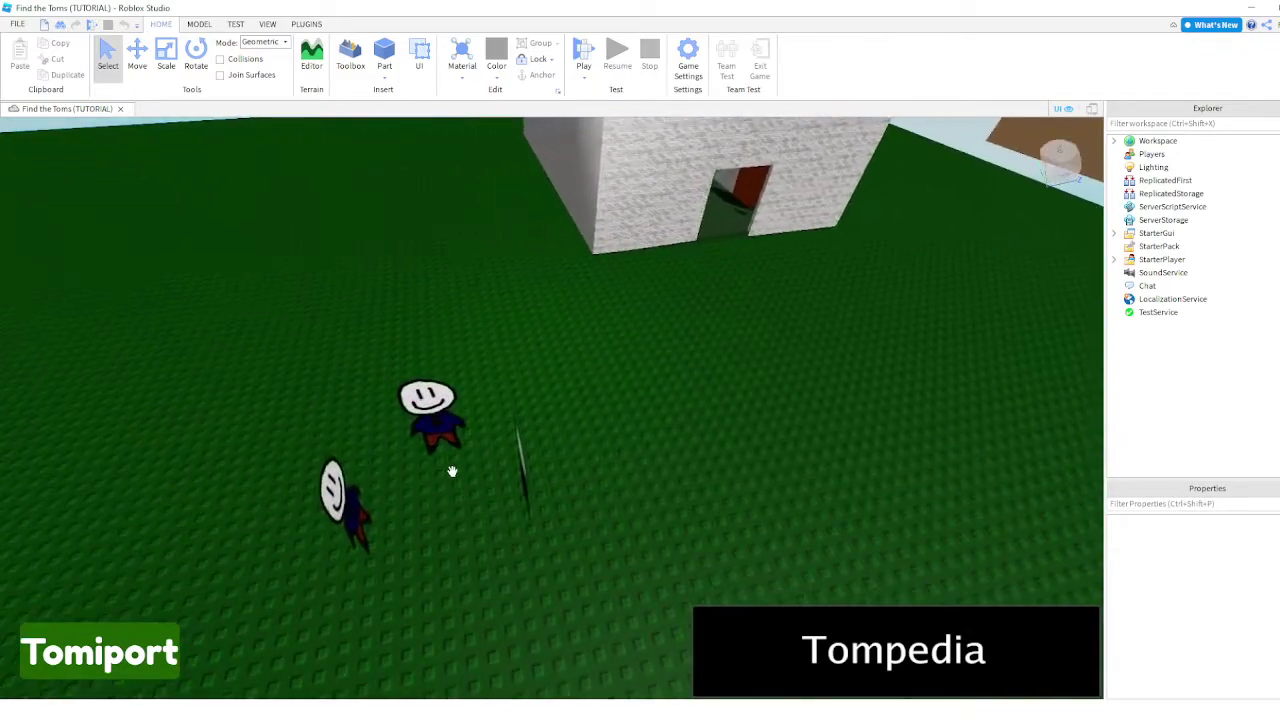
{"action": "left_click", "coordinate": [440, 425]}
{"action": "key", "text": "f"}
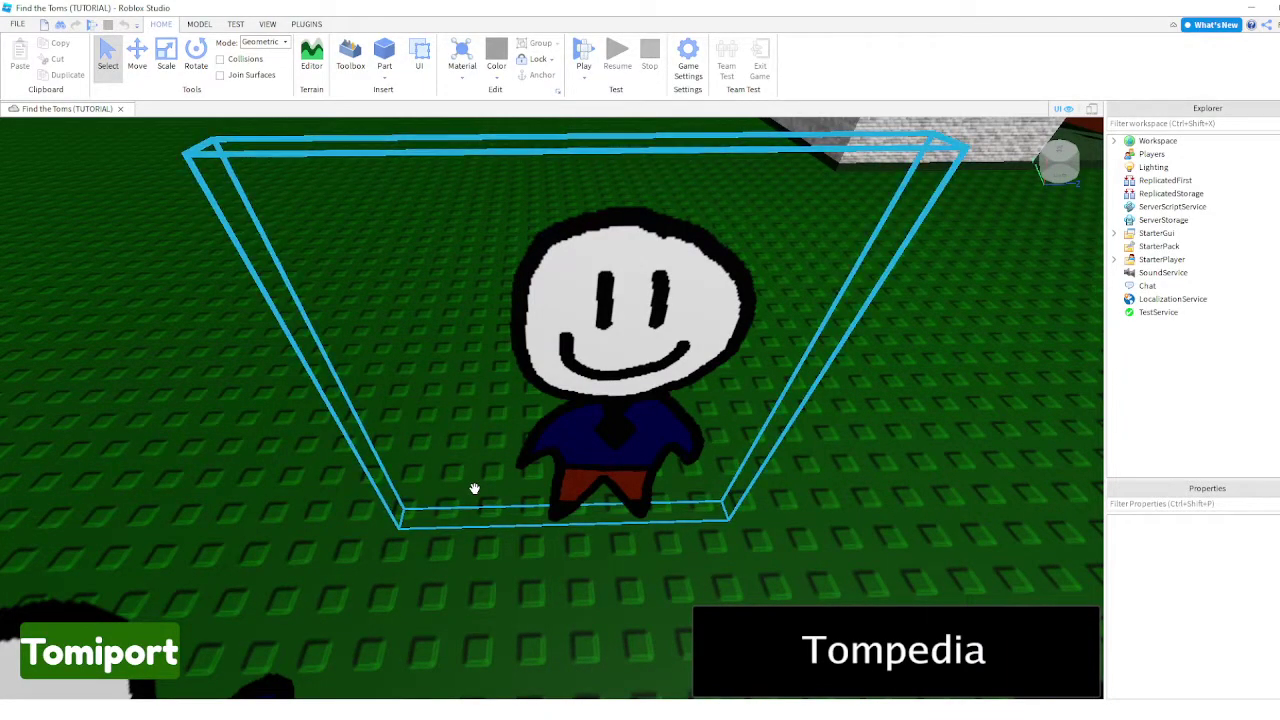
{"action": "scroll", "coordinate": [486, 506], "scroll_direction": "down", "scroll_amount": 5}
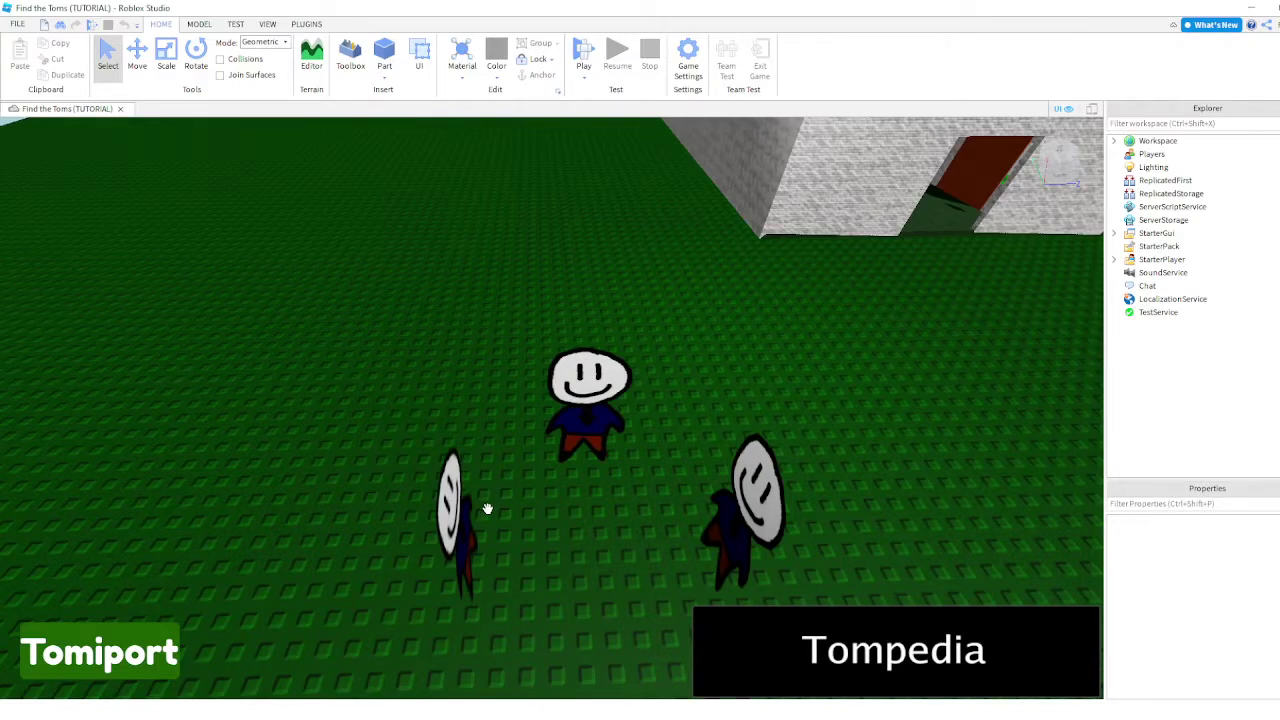
{"action": "left_click", "coordinate": [622, 586]}
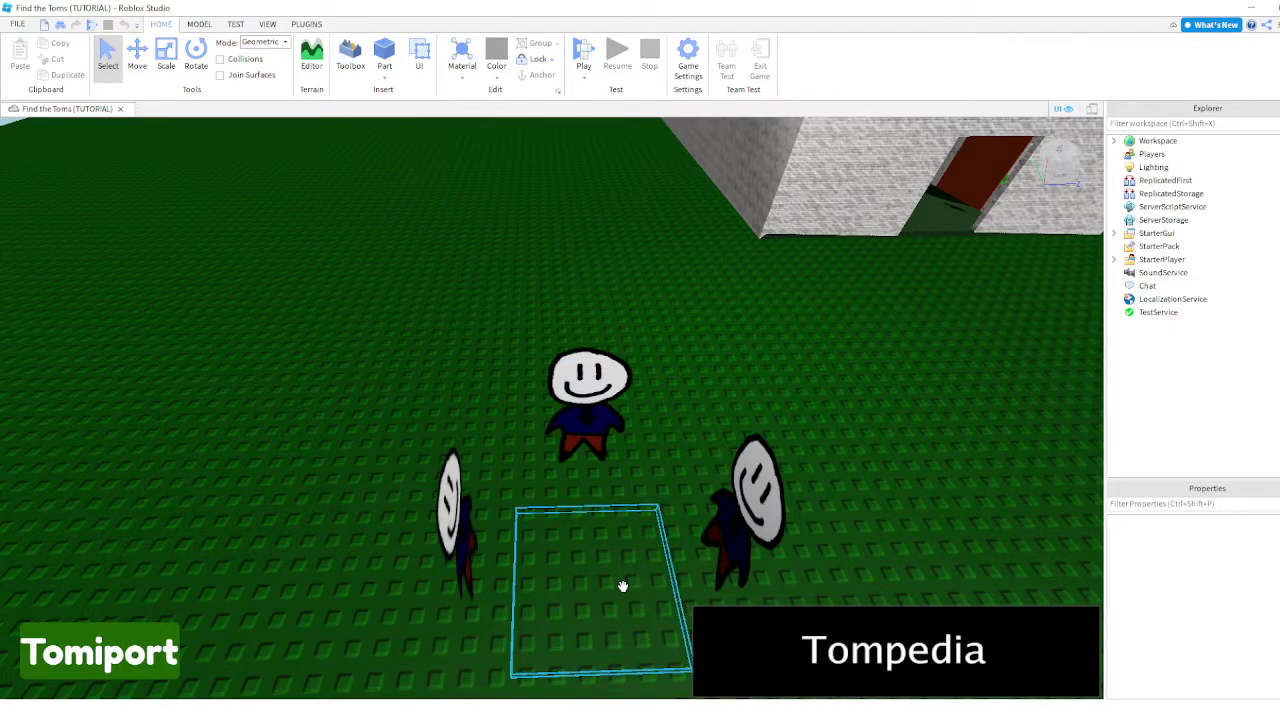
{"action": "key", "text": "w"}
{"action": "key", "text": "d"}
{"action": "right_click_drag", "start_coordinate": [623, 586], "coordinate": [562, 307]}
{"action": "scroll", "coordinate": [561, 306], "scroll_direction": "up", "scroll_amount": 10}
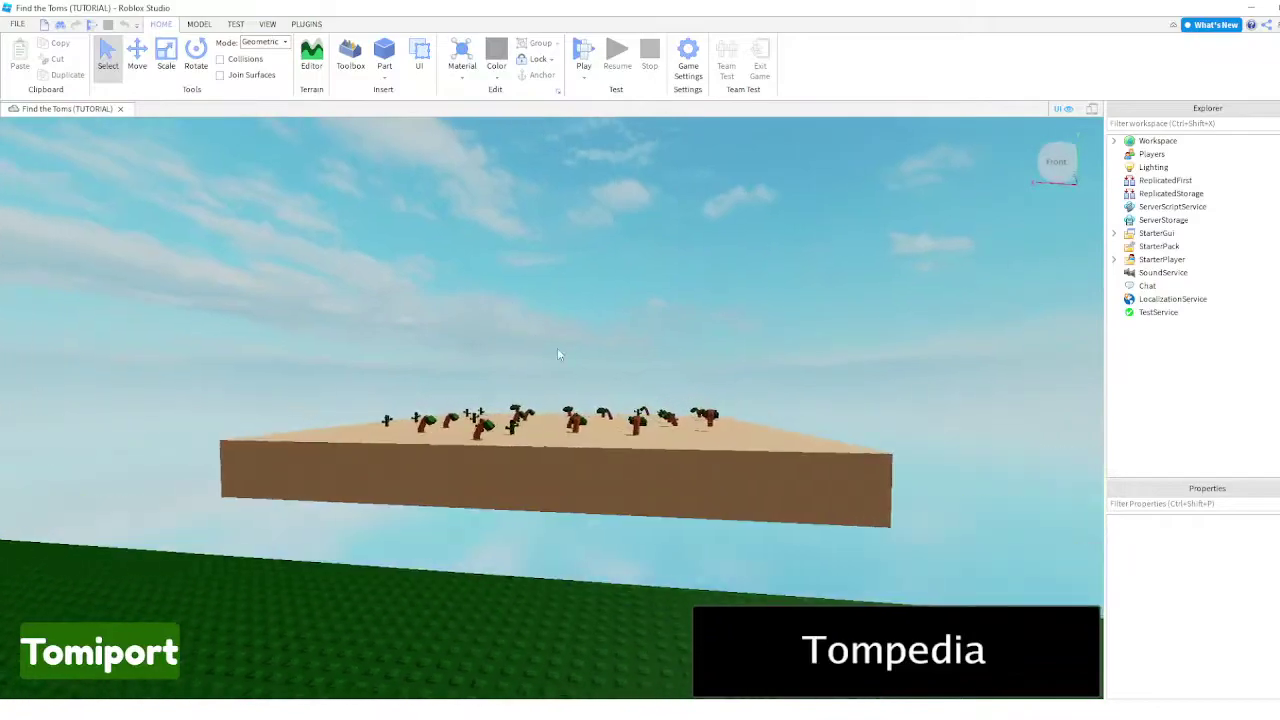
{"action": "scroll", "coordinate": [557, 347], "scroll_direction": "up", "scroll_amount": 3}
{"action": "key", "text": "w"}
{"action": "right_click_drag", "start_coordinate": [663, 450], "coordinate": [329, 483]}
{"action": "key", "text": "e"}
{"action": "key", "text": "d"}
{"action": "key", "text": "w"}
{"action": "scroll", "coordinate": [630, 391], "scroll_direction": "up", "scroll_amount": 10}
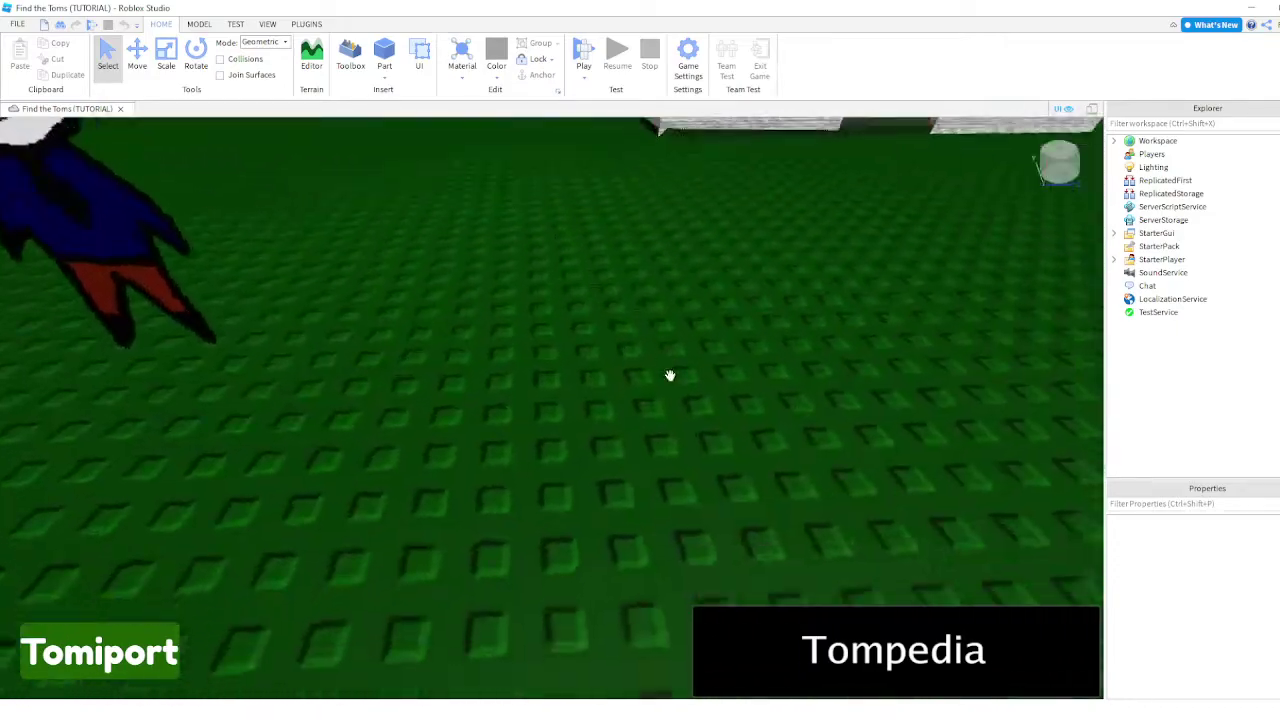
{"action": "scroll", "coordinate": [670, 375], "scroll_direction": "down", "scroll_amount": 5}
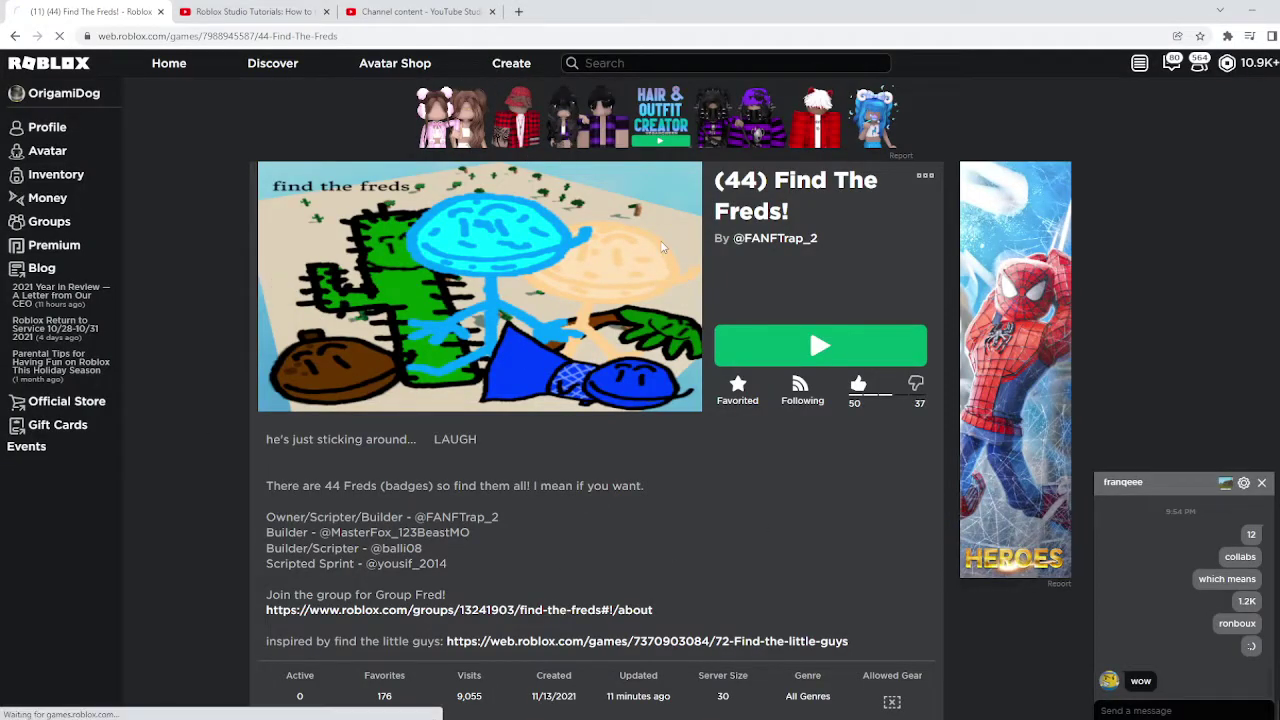
- From the Roblox Develop page in the browser, open the (44) Find The Freds! experience for editing in Roblox Studio
{"action": "key", "text": "alt+Left"}
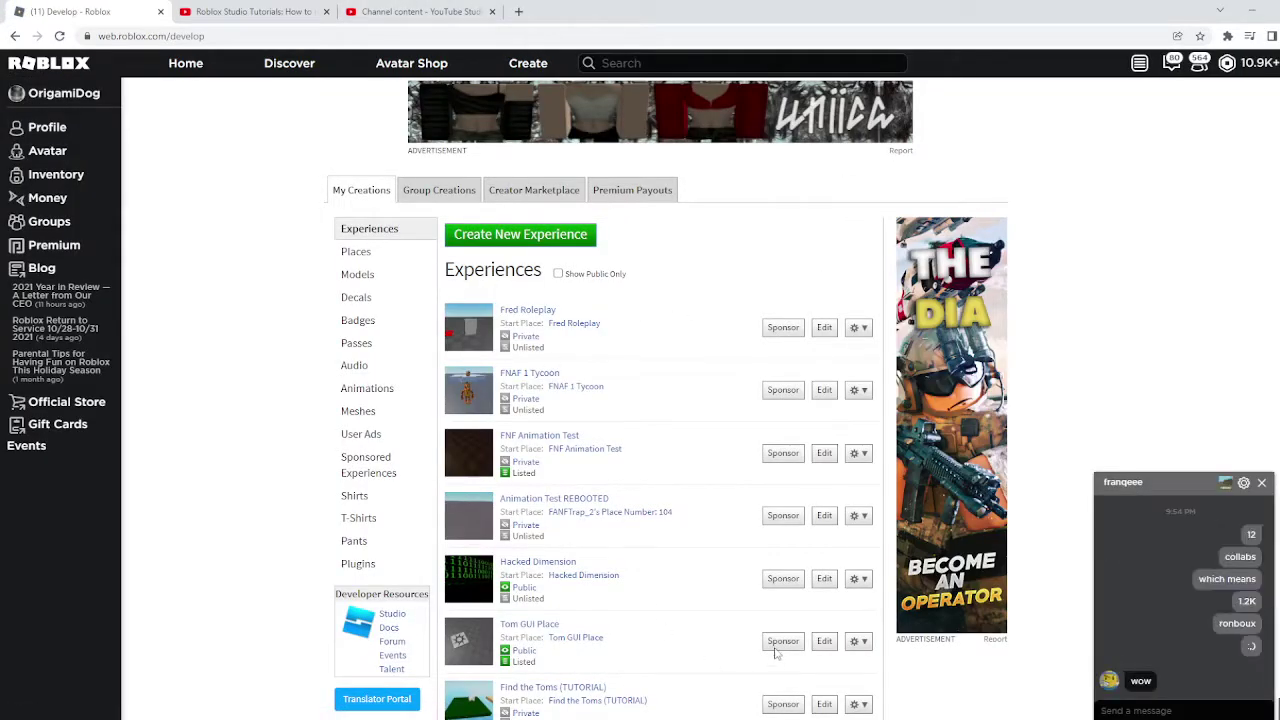
{"action": "scroll", "coordinate": [805, 622], "scroll_direction": "down", "scroll_amount": 2}
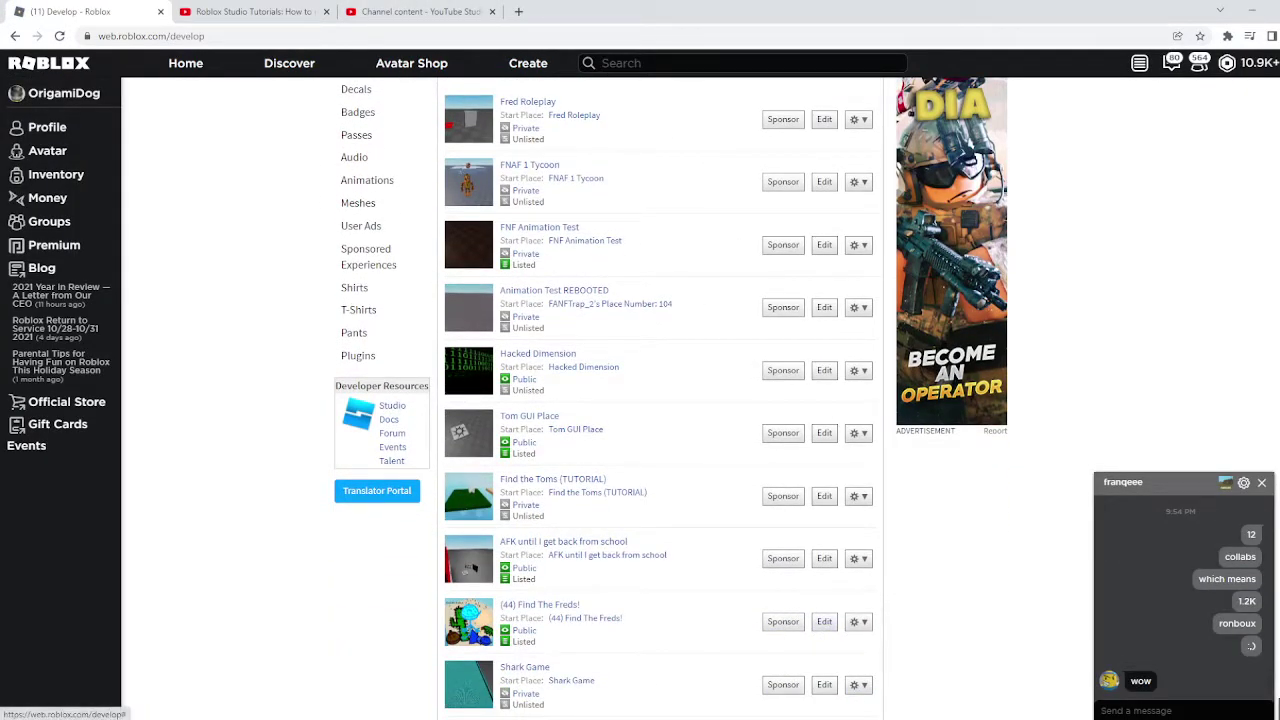
{"action": "left_click", "coordinate": [826, 623]}
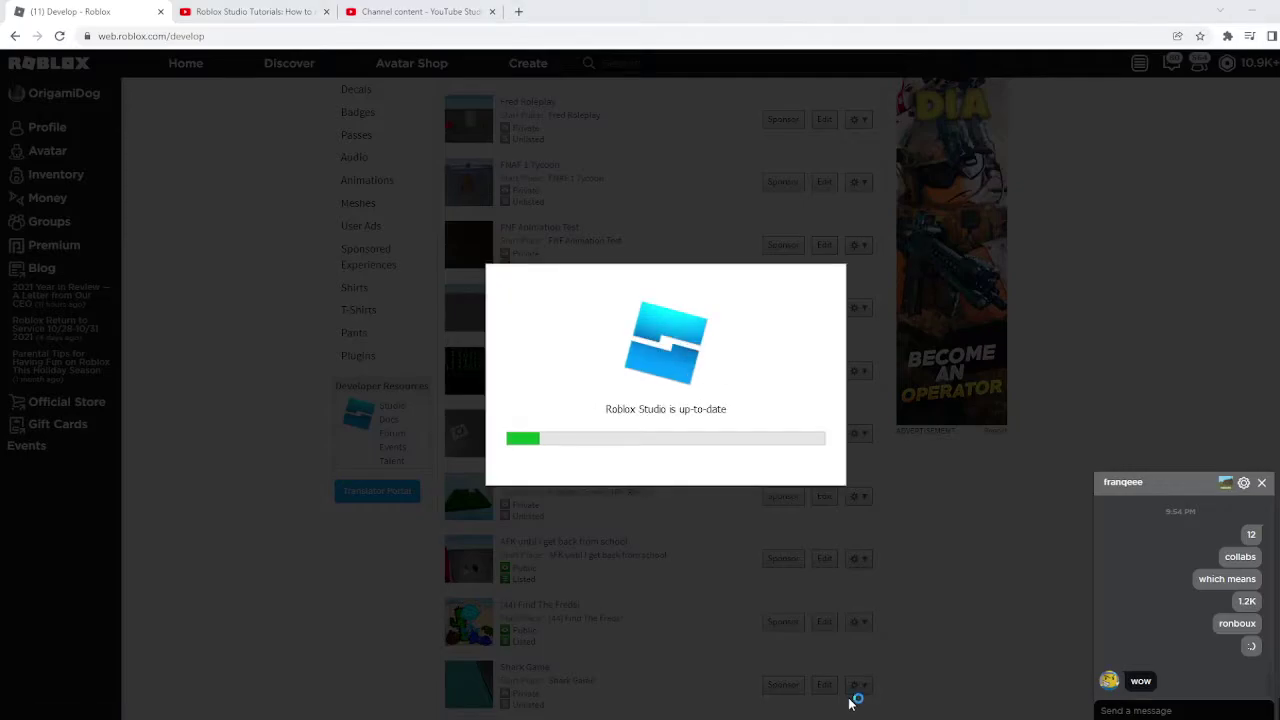
{"action": "scroll", "coordinate": [511, 669], "scroll_direction": "up", "scroll_amount": 1}
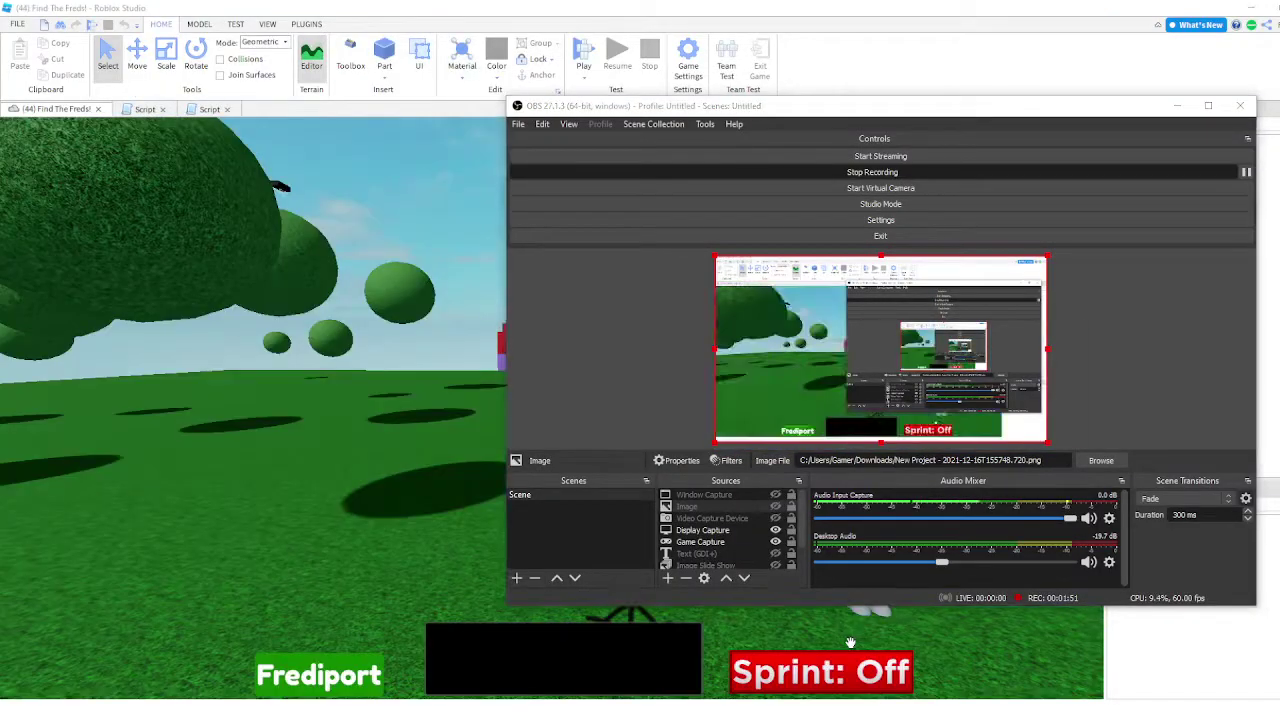
{"action": "left_click", "coordinate": [850, 642]}
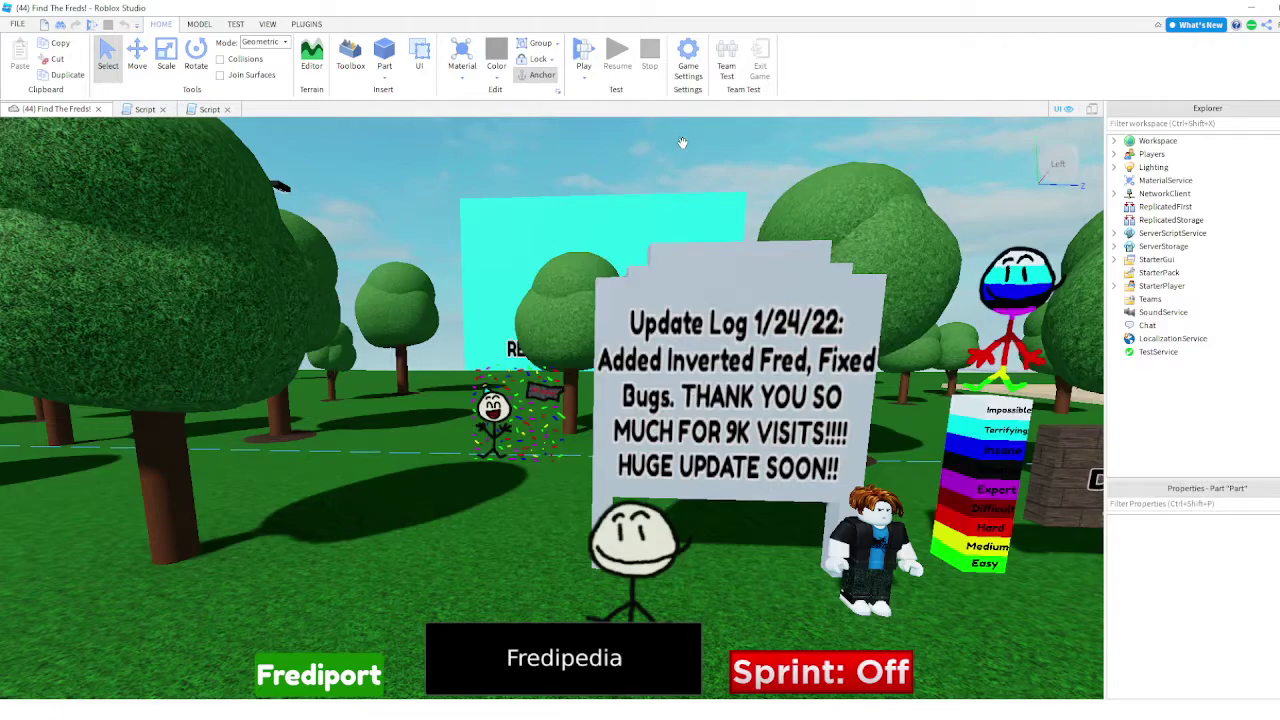
- Examine the stickman characters around the update log sign in the Find The Freds! map
{"action": "left_click_drag", "start_coordinate": [514, 425], "coordinate": [499, 505]}
{"action": "right_click_drag", "start_coordinate": [508, 470], "coordinate": [499, 505]}
{"action": "scroll", "coordinate": [498, 505], "scroll_direction": "up", "scroll_amount": 4}
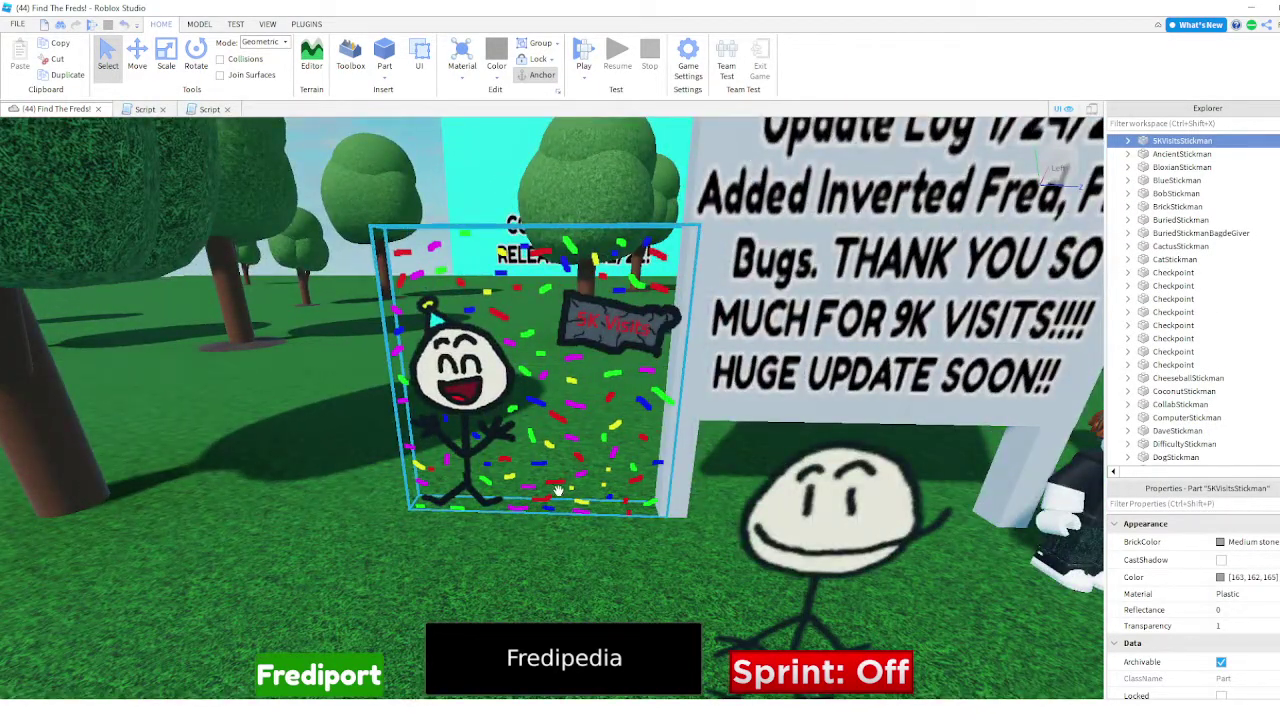
{"action": "scroll", "coordinate": [555, 495], "scroll_direction": "down", "scroll_amount": 4}
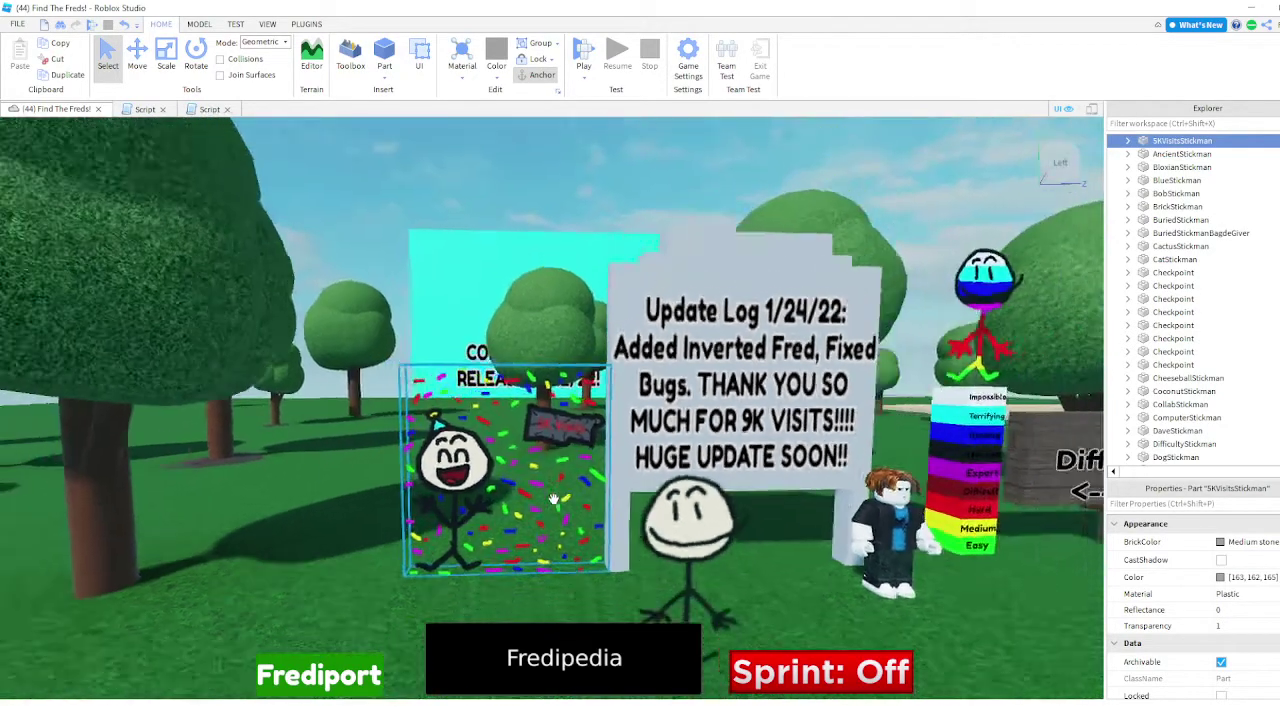
{"action": "scroll", "coordinate": [553, 498], "scroll_direction": "down", "scroll_amount": 3}
{"action": "left_click", "coordinate": [672, 149]}
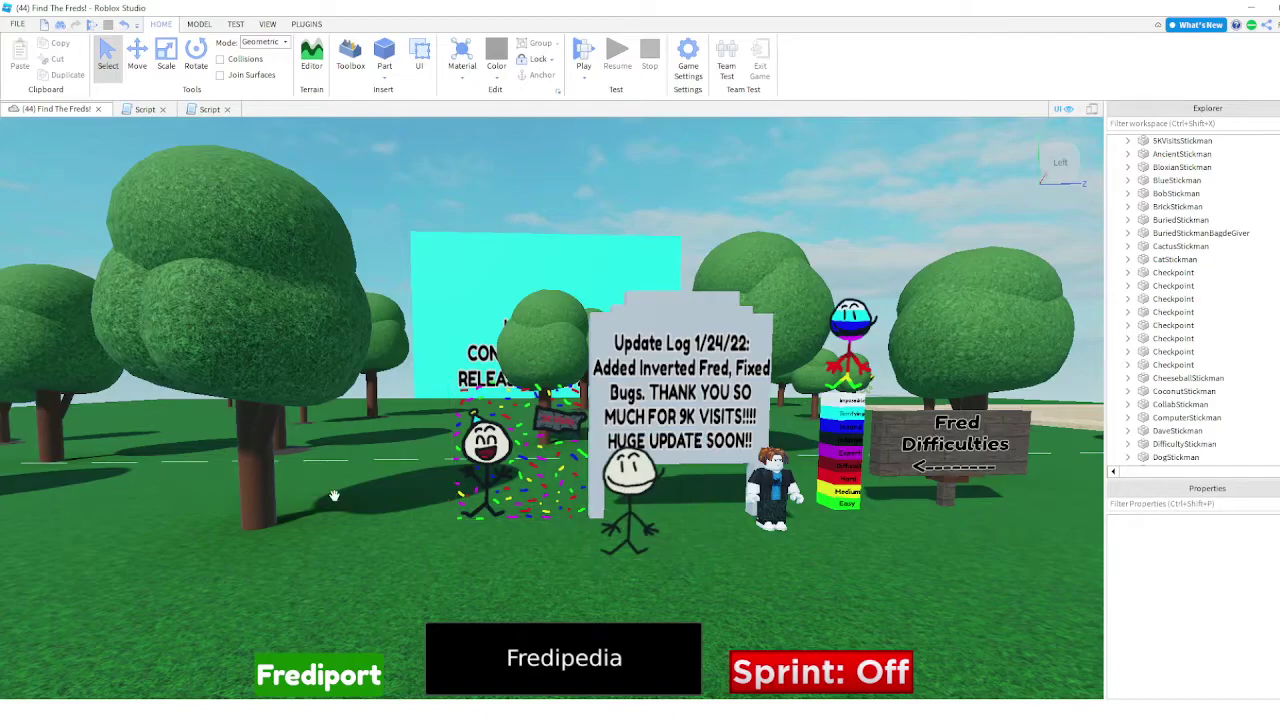
{"action": "right_click_drag", "start_coordinate": [432, 424], "coordinate": [432, 424]}
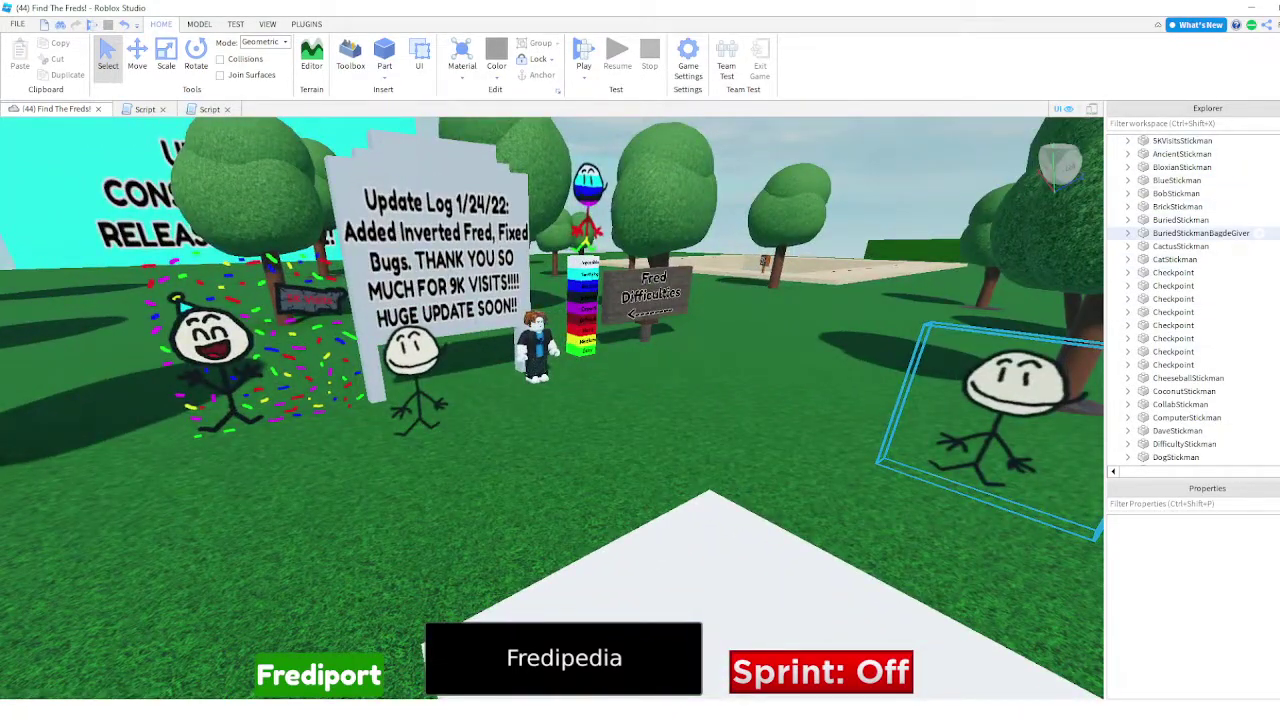
- Copy the SprintGui object from StarterGui in the Find The Freds! place
{"action": "scroll", "coordinate": [1160, 330], "scroll_direction": "down", "scroll_amount": 15}
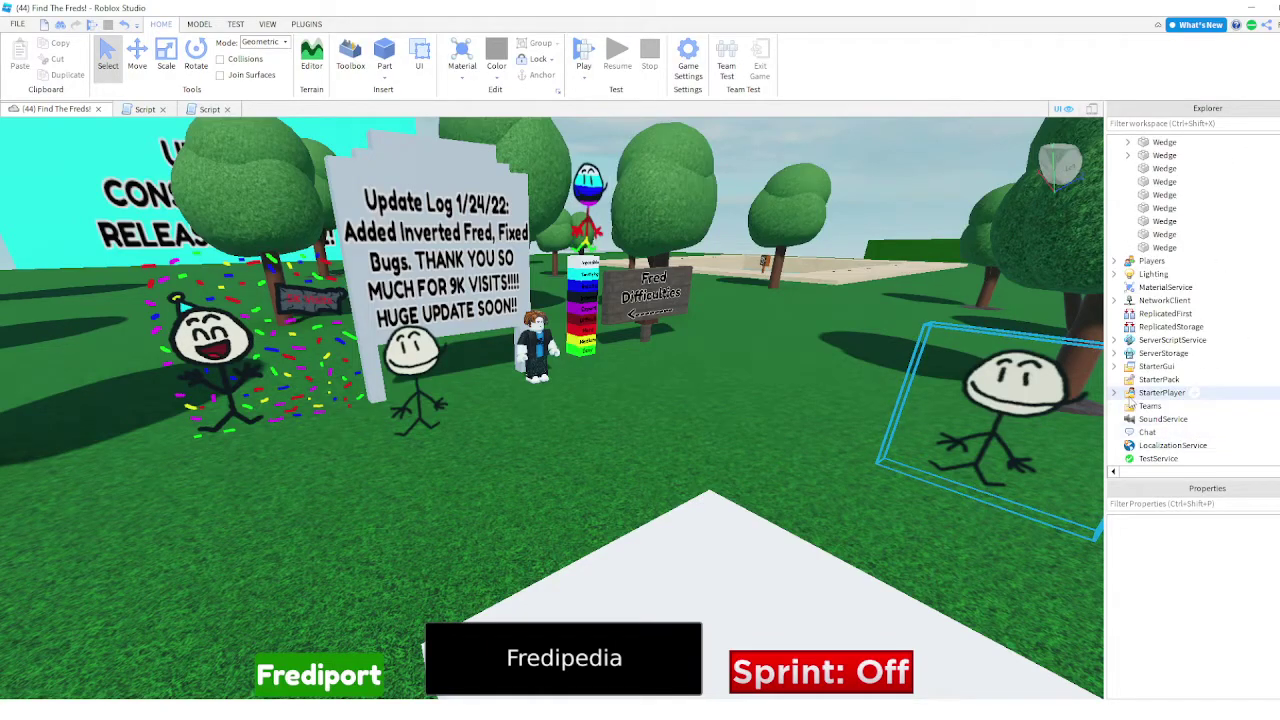
{"action": "left_click", "coordinate": [1114, 366]}
{"action": "left_click", "coordinate": [1165, 405]}
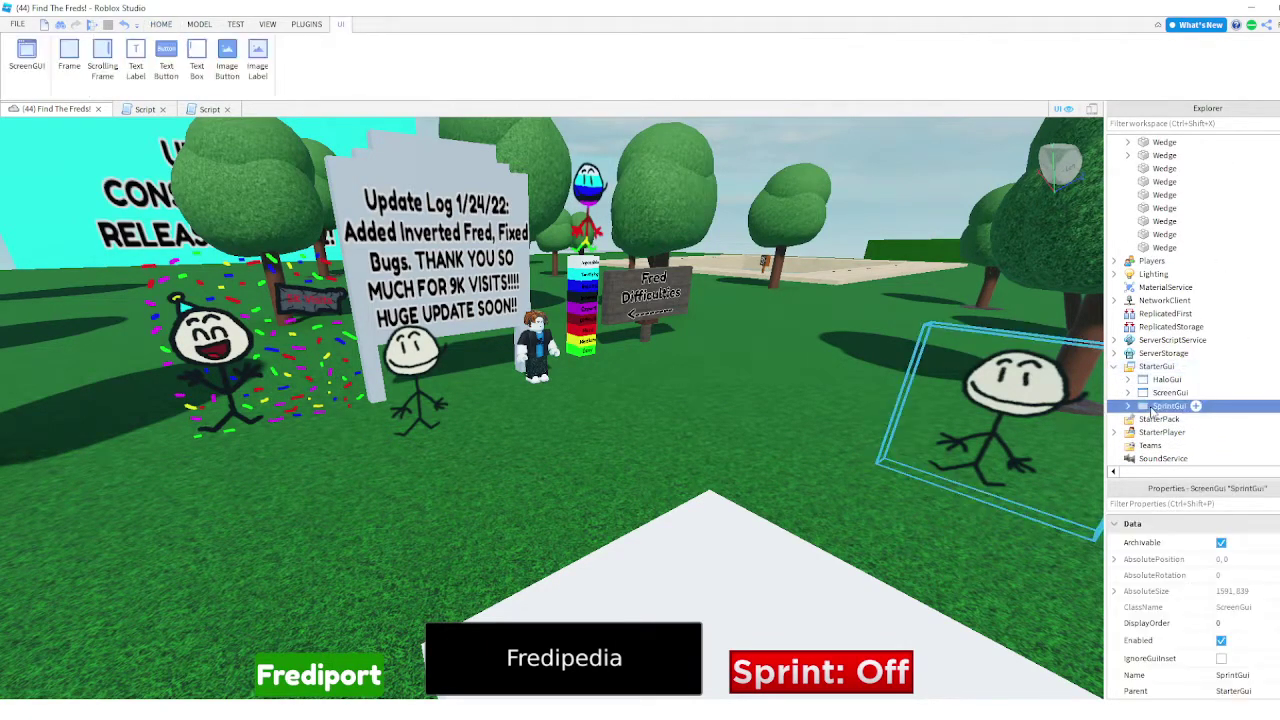
{"action": "right_click", "coordinate": [1165, 405]}
{"action": "left_click", "coordinate": [1167, 24]}
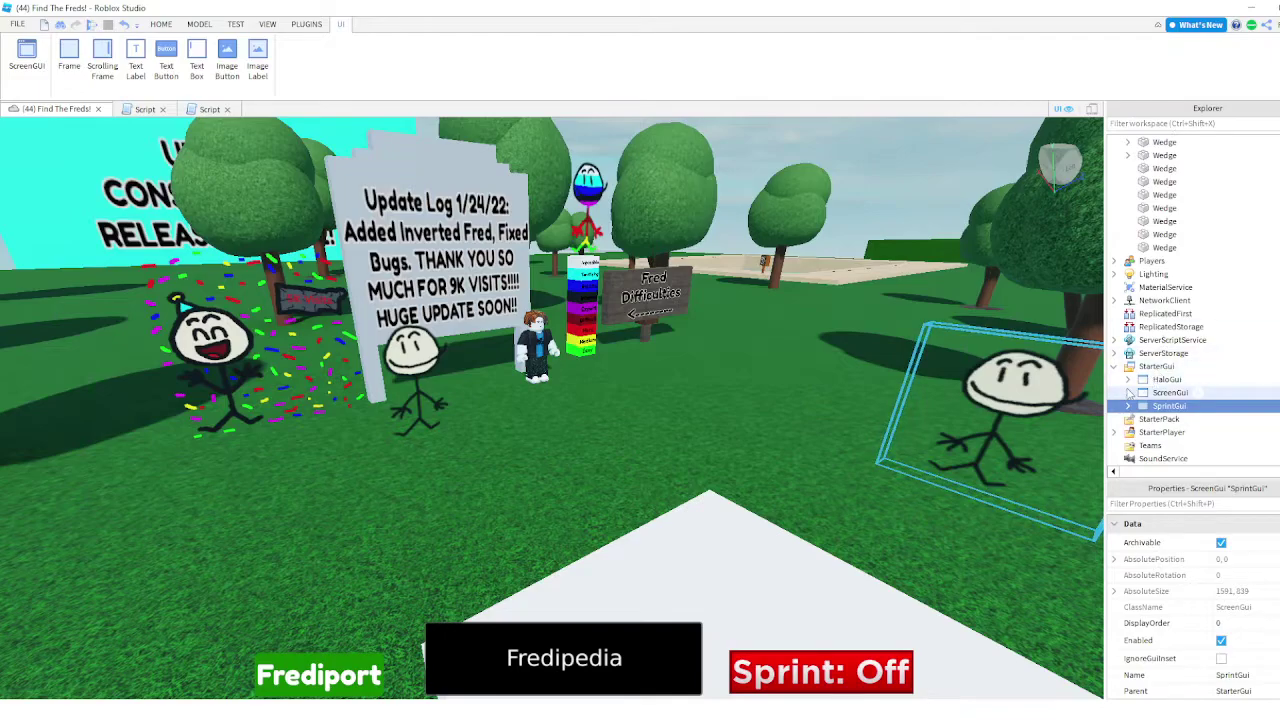
- Check the code of the script inside StarterPlayerScripts and close it
{"action": "left_click", "coordinate": [1115, 433]}
{"action": "left_click", "coordinate": [1128, 421]}
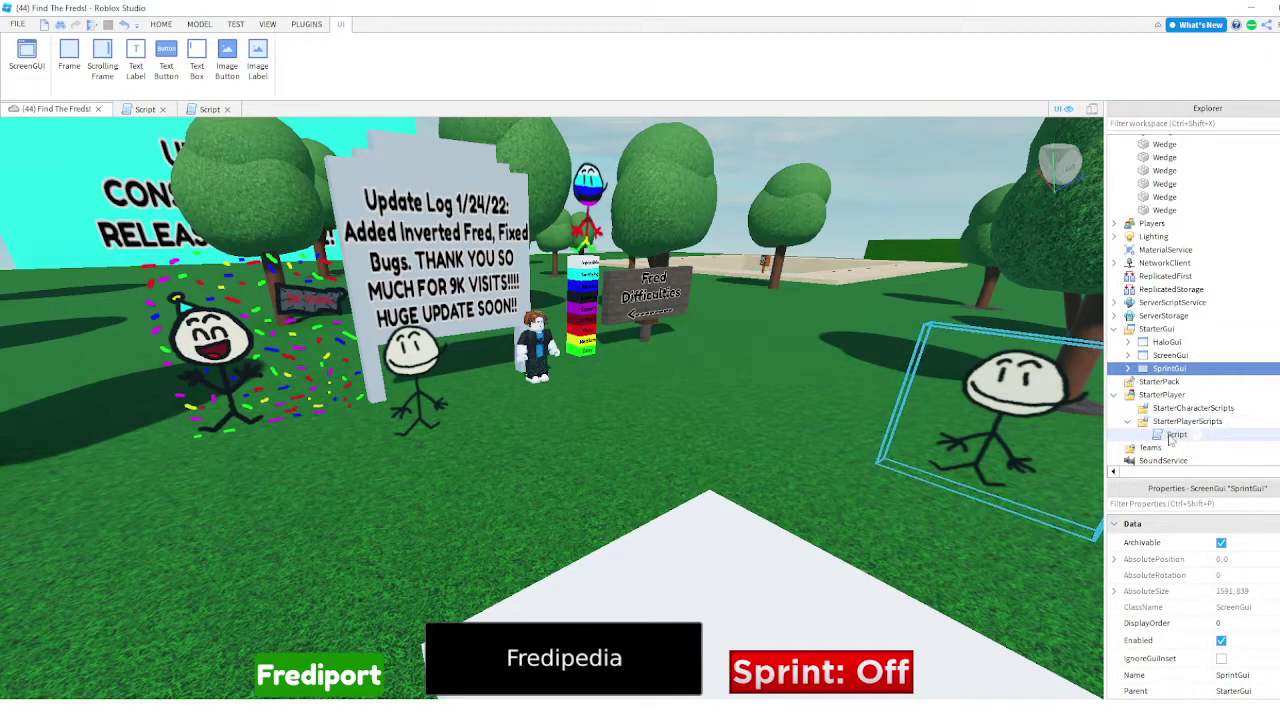
{"action": "left_click", "coordinate": [1175, 435]}
{"action": "double_click", "coordinate": [1175, 436]}
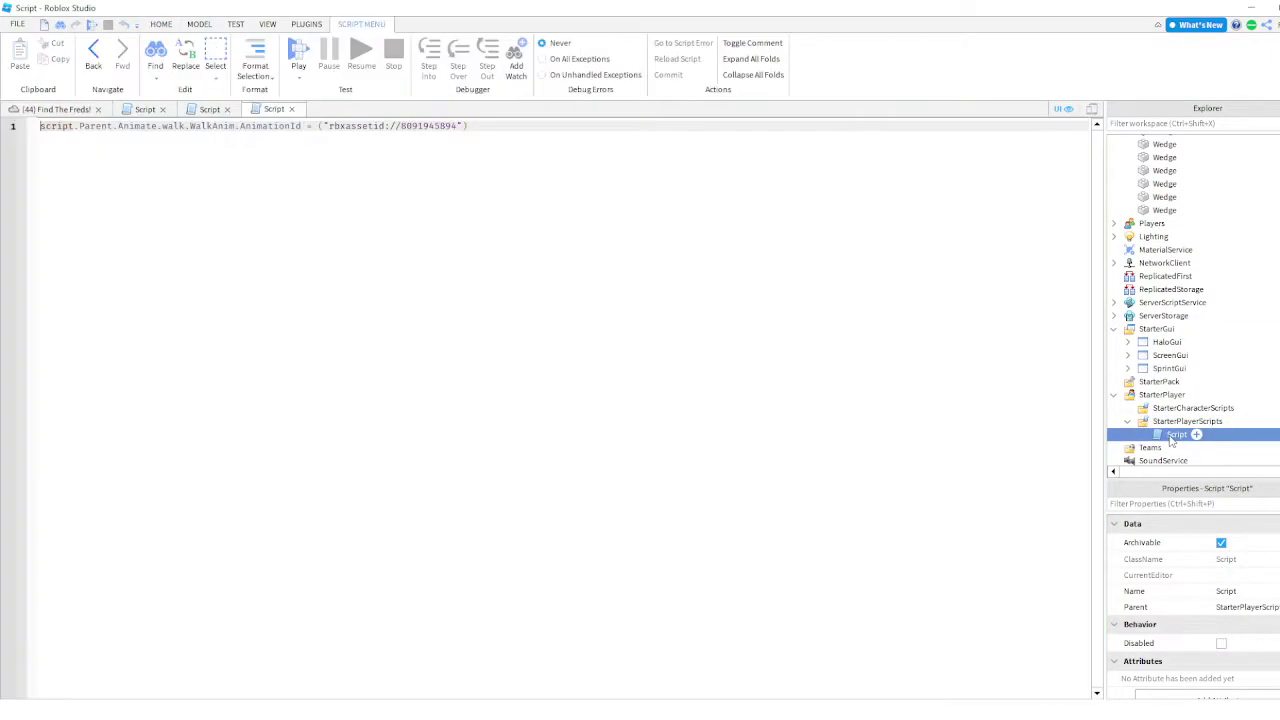
{"action": "left_click", "coordinate": [291, 109]}
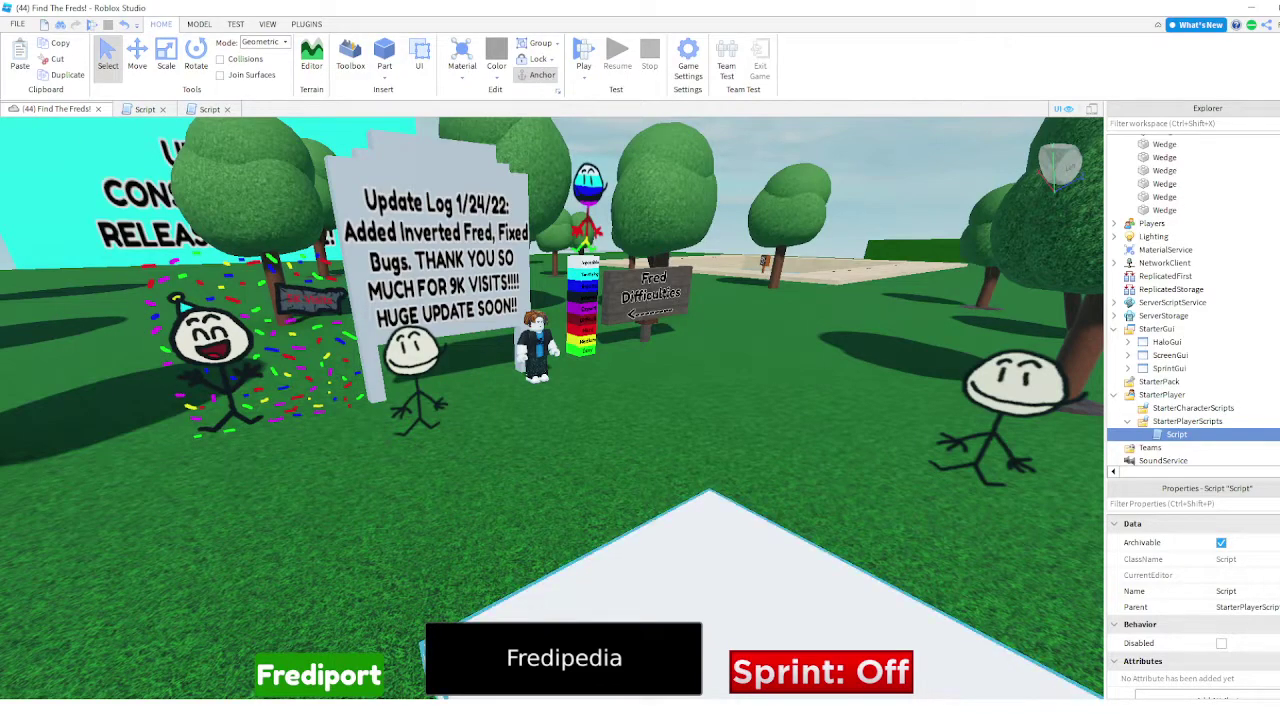
- Switch to the Find the Toms (TUTORIAL) place and paste the copied SprintGui into its StarterGui
{"action": "mouse_move", "coordinate": [768, 690]}
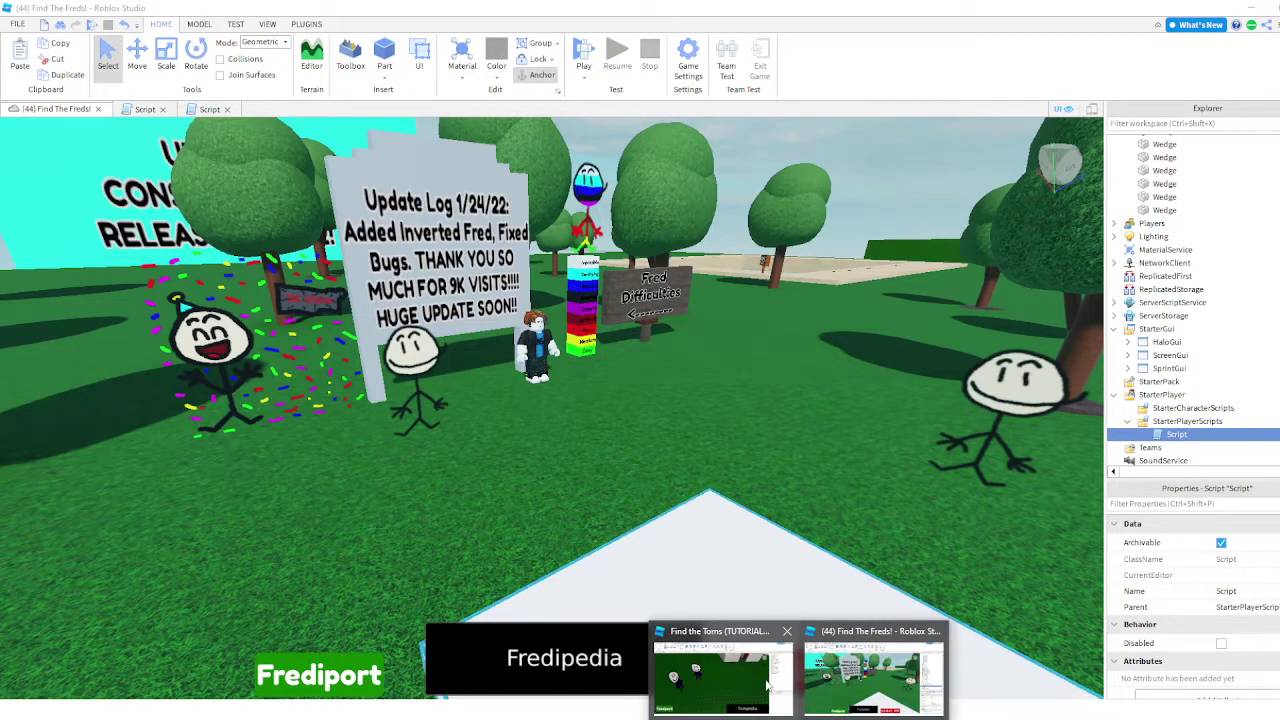
{"action": "left_click", "coordinate": [712, 680]}
{"action": "right_click", "coordinate": [1155, 233]}
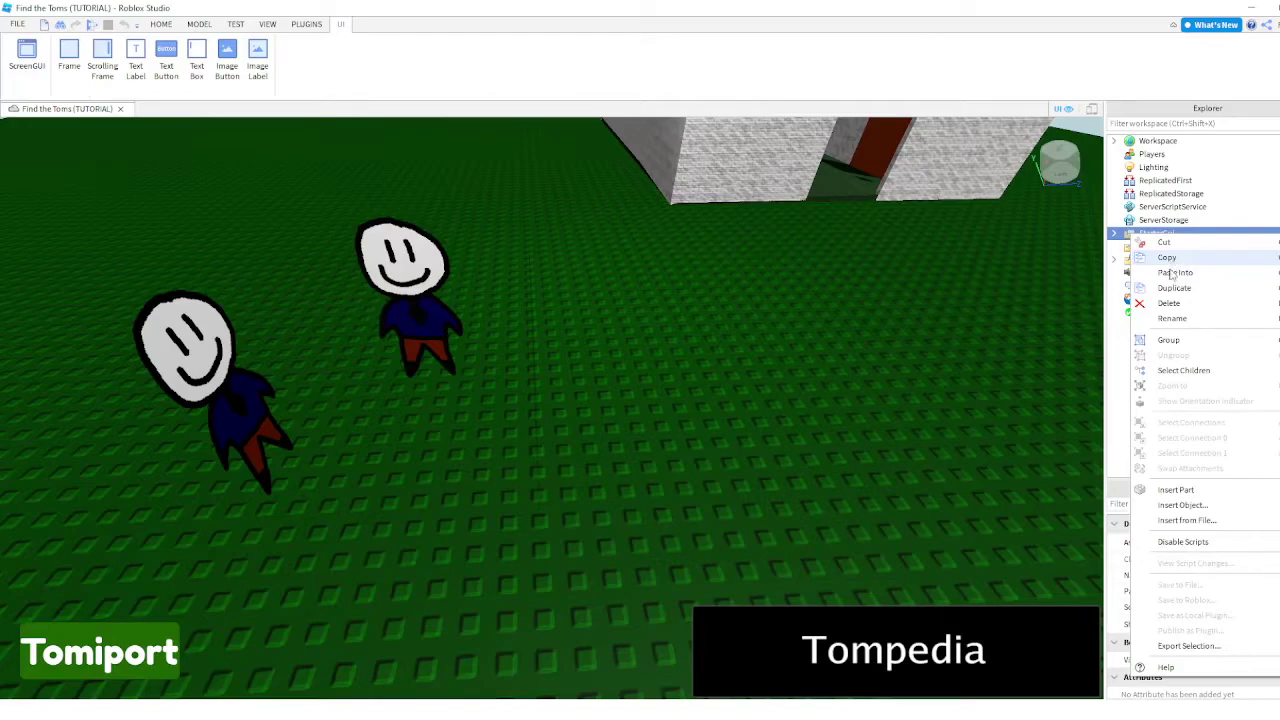
{"action": "left_click", "coordinate": [1174, 272]}
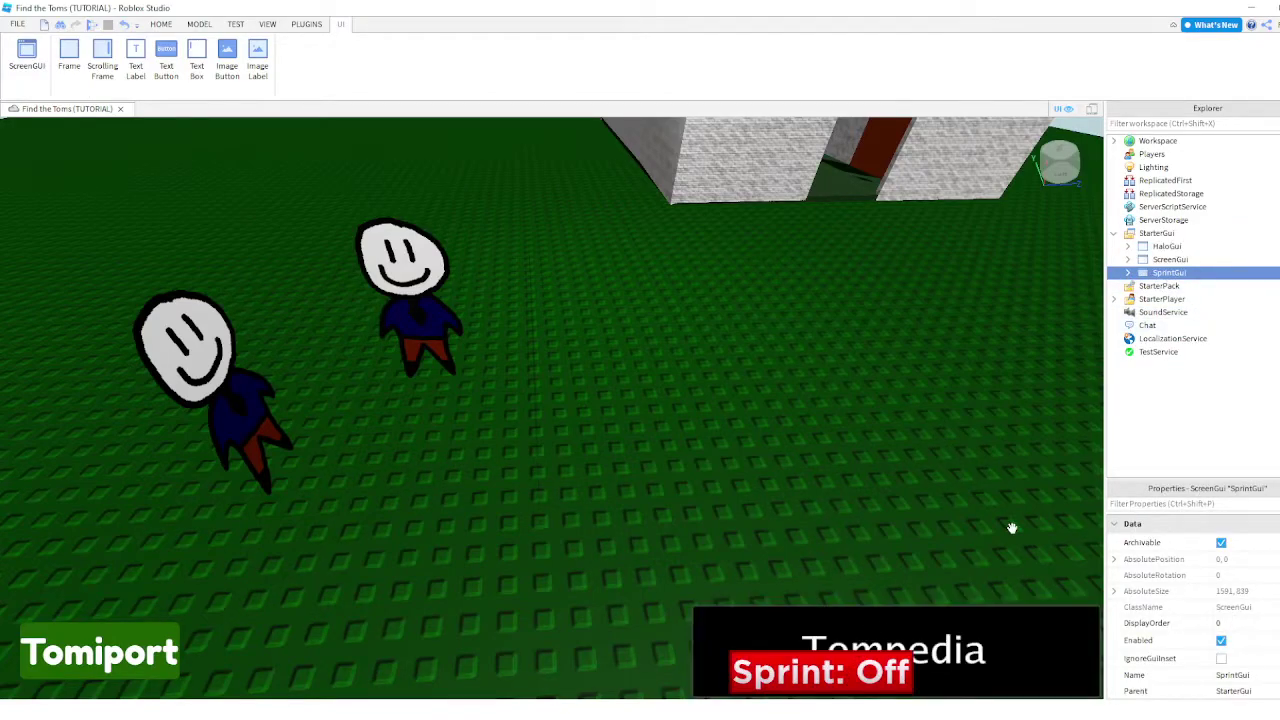
- Move the SprintGui's Sprint Button off the Tompedia button to the upper middle of the game view
{"action": "left_click", "coordinate": [1128, 272]}
{"action": "left_click", "coordinate": [1185, 286]}
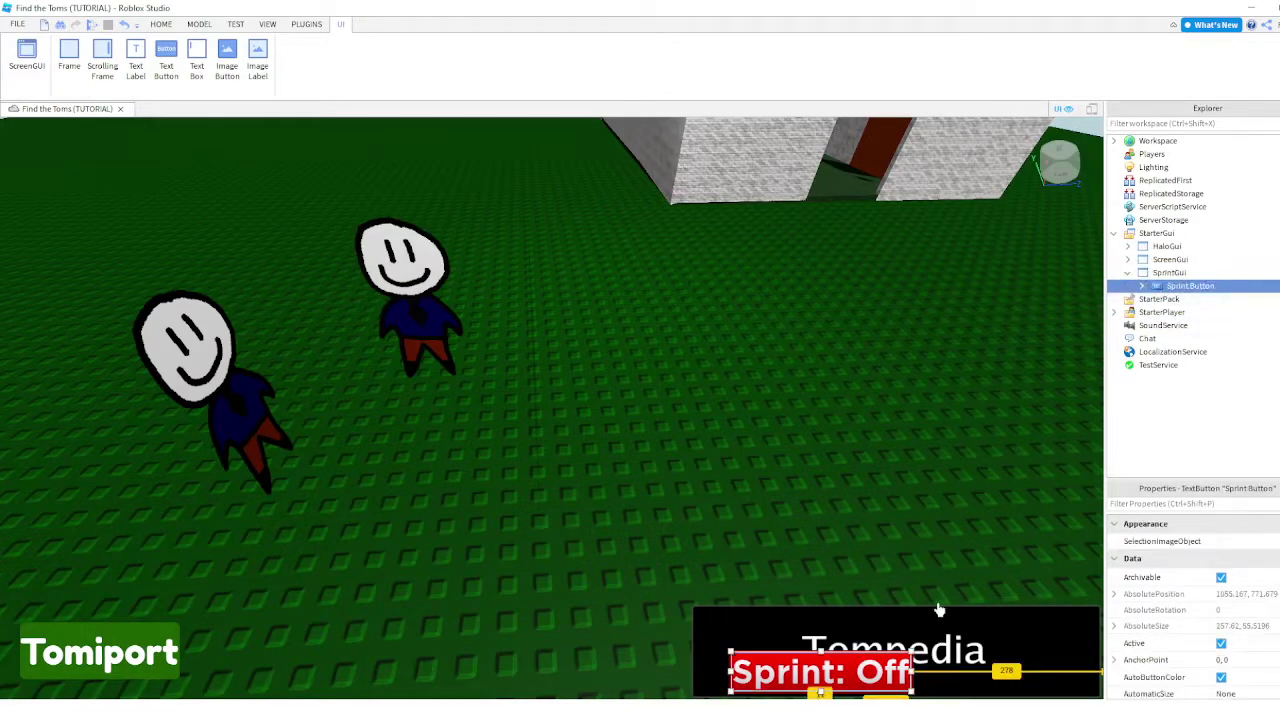
{"action": "left_click_drag", "start_coordinate": [849, 685], "coordinate": [605, 159]}
{"action": "left_click", "coordinate": [574, 304]}
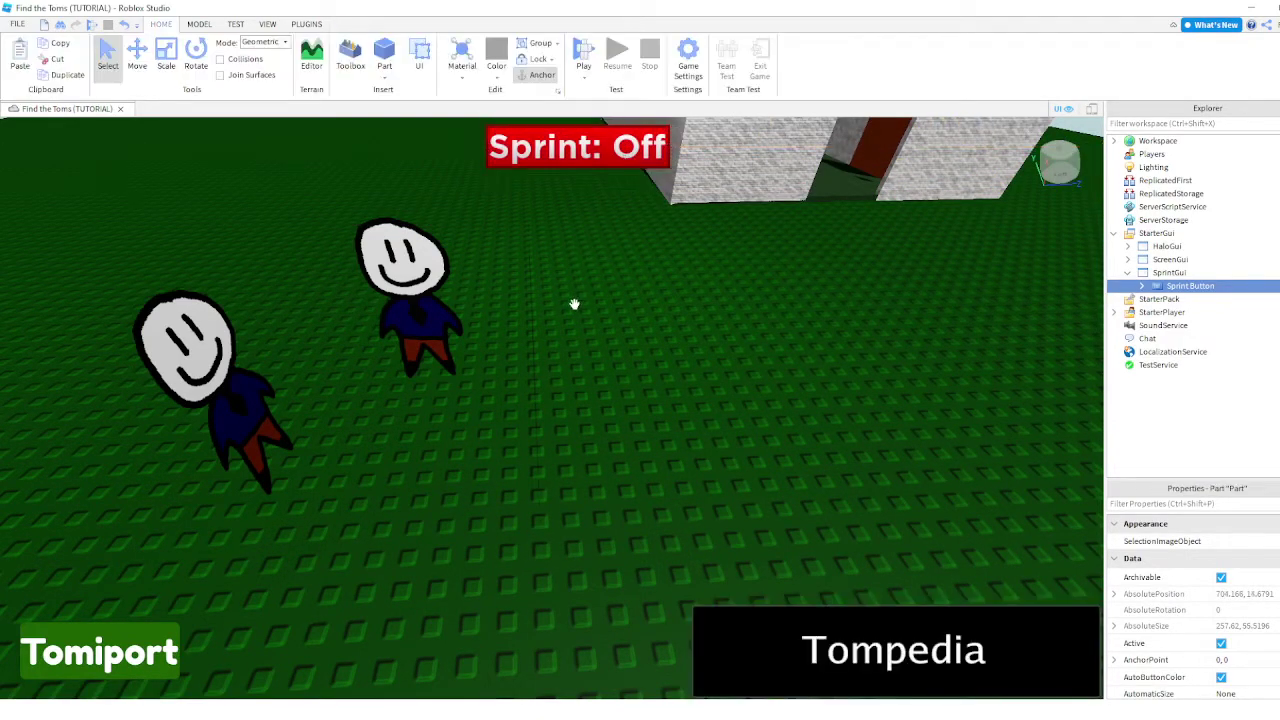
- Playtest the place, toggle the sprint button on and off while walking the character around, and stop the test
{"action": "right_click_drag", "start_coordinate": [574, 304], "coordinate": [571, 266]}
{"action": "left_click", "coordinate": [571, 266]}
{"action": "key", "text": "s"}
{"action": "left_click", "coordinate": [90, 25]}
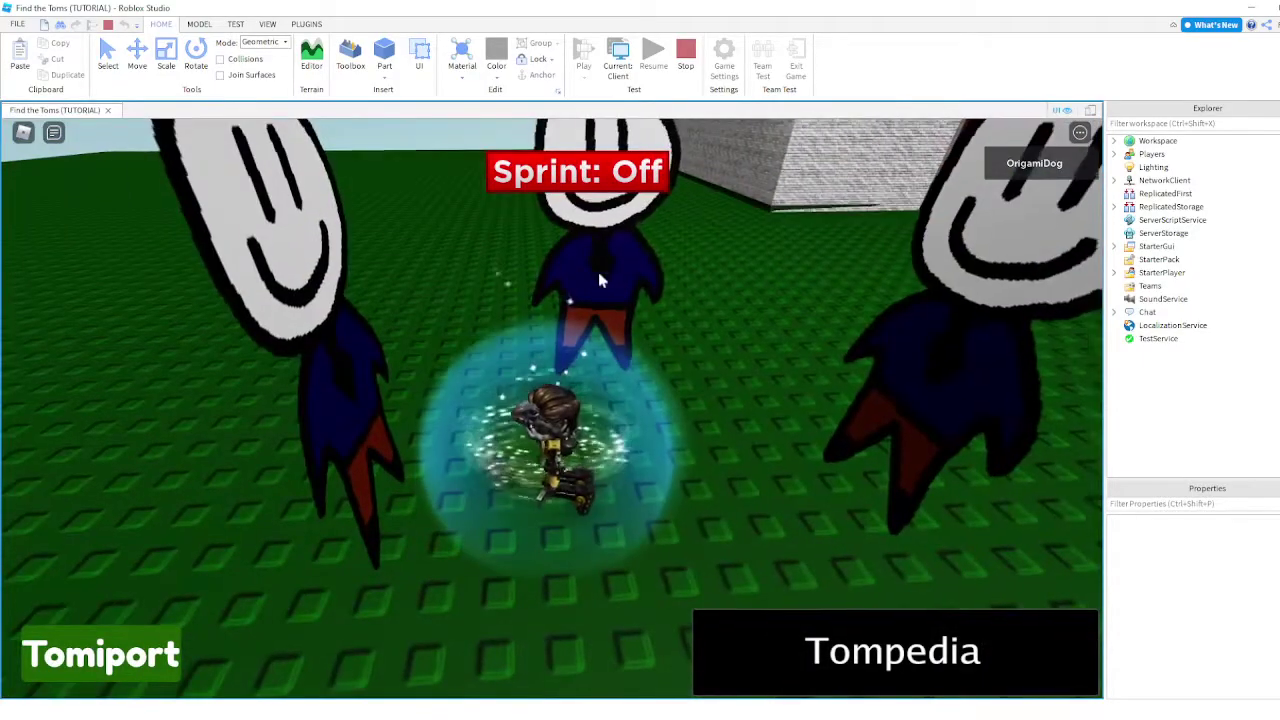
{"action": "right_click_drag", "start_coordinate": [631, 248], "coordinate": [626, 233]}
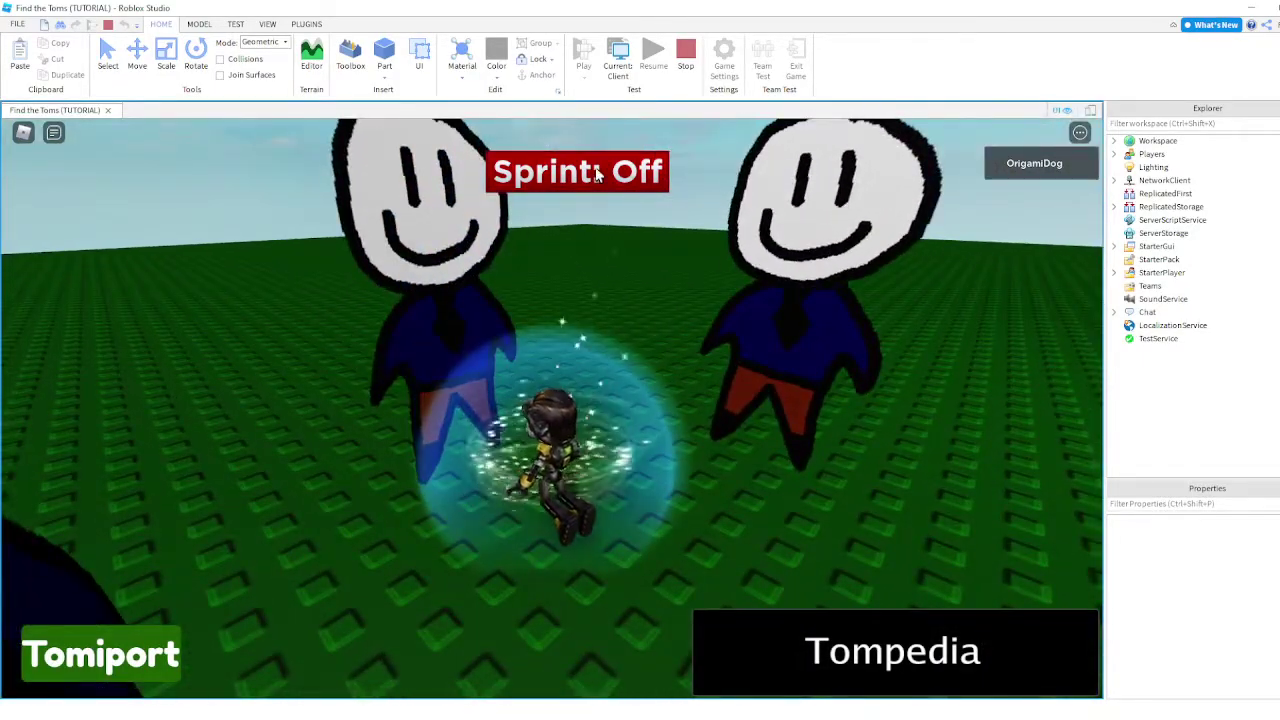
{"action": "left_click", "coordinate": [600, 180]}
{"action": "key", "text": "s"}
{"action": "key", "text": "w"}
{"action": "right_click_drag", "start_coordinate": [832, 389], "coordinate": [832, 389]}
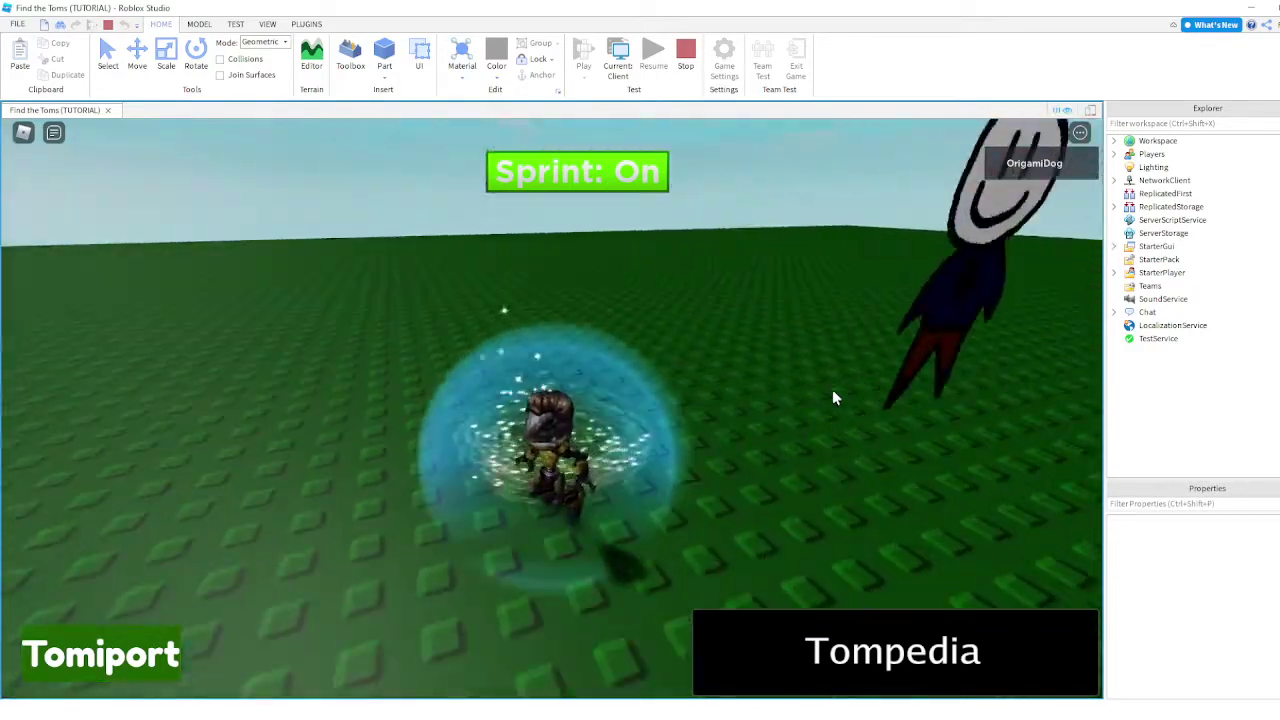
{"action": "left_click", "coordinate": [558, 175]}
{"action": "left_click", "coordinate": [558, 175]}
{"action": "left_click", "coordinate": [558, 175]}
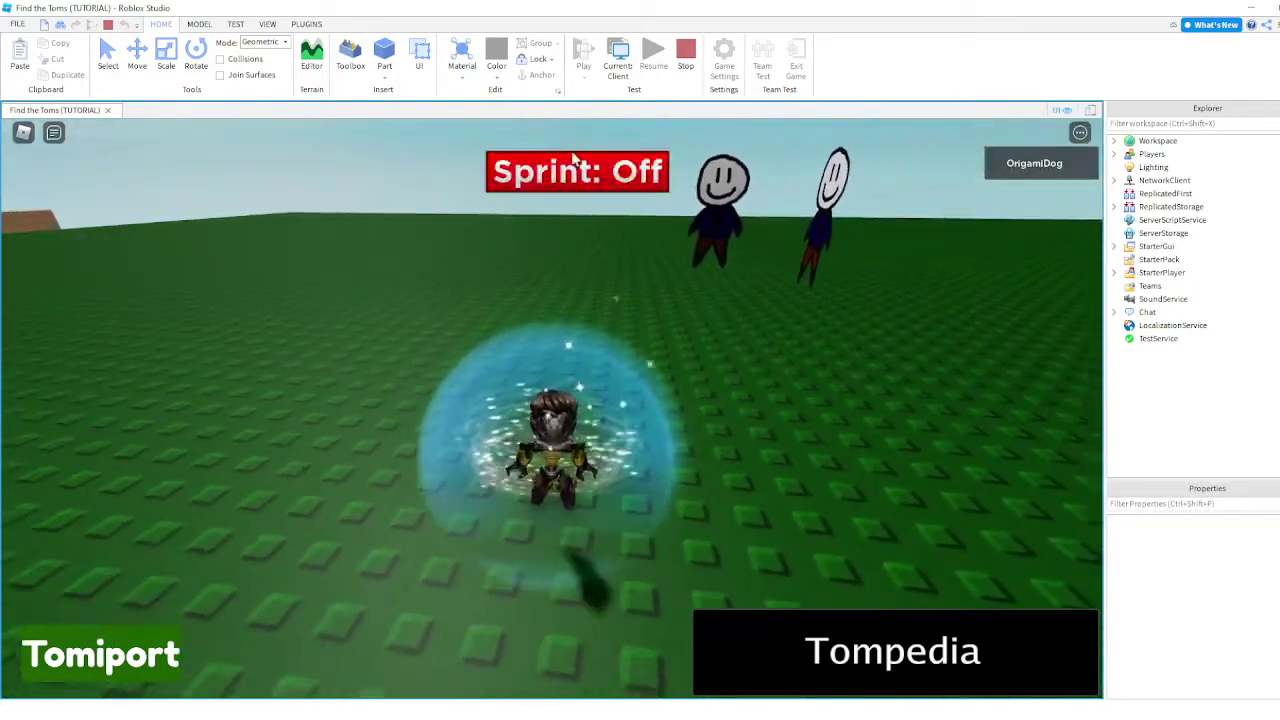
{"action": "left_click", "coordinate": [686, 68]}
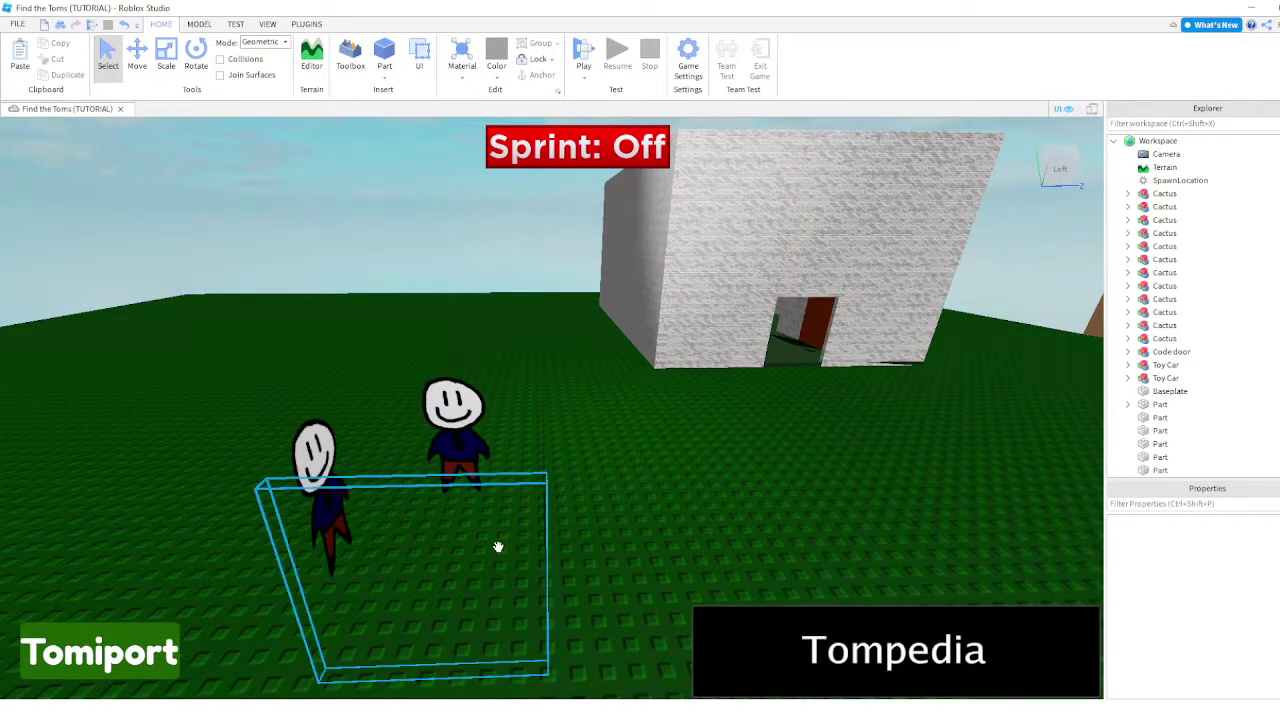
- Switch to the browser and view the channel dashboard in YouTube Studio
{"action": "right_click_drag", "start_coordinate": [632, 533], "coordinate": [632, 533]}
{"action": "middle_click_drag", "start_coordinate": [632, 534], "coordinate": [635, 508]}
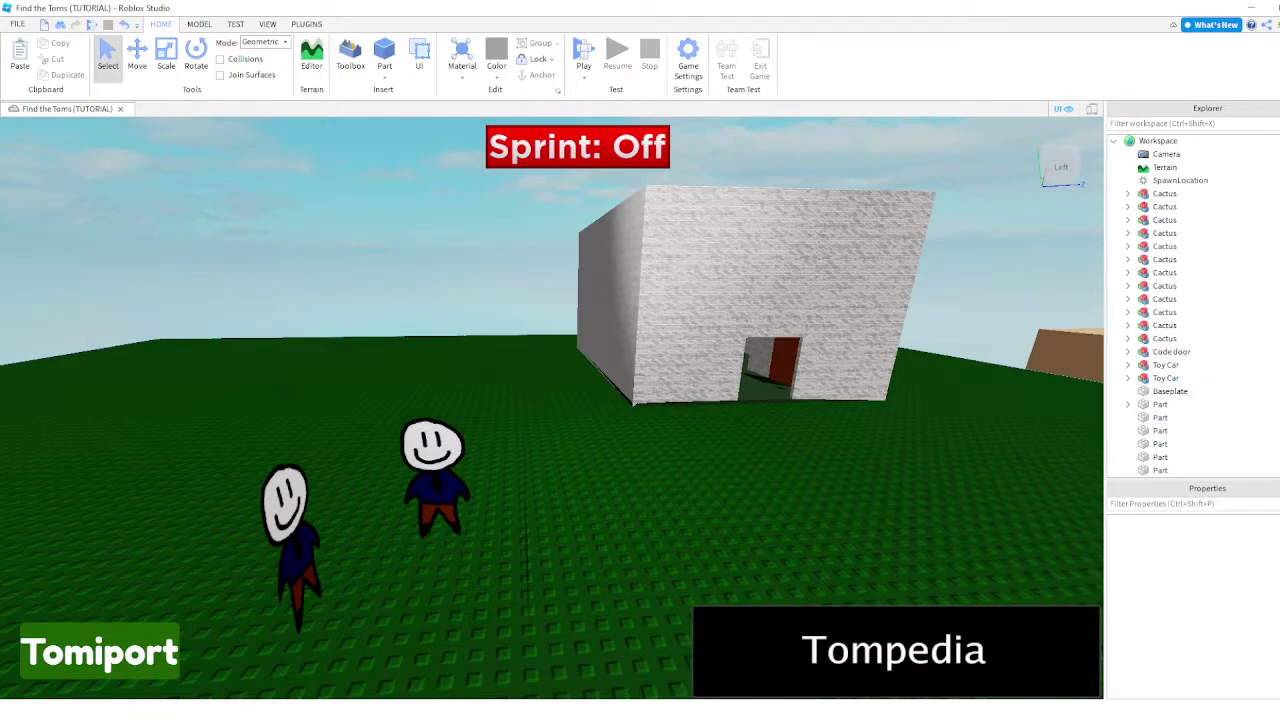
{"action": "left_click", "coordinate": [372, 712]}
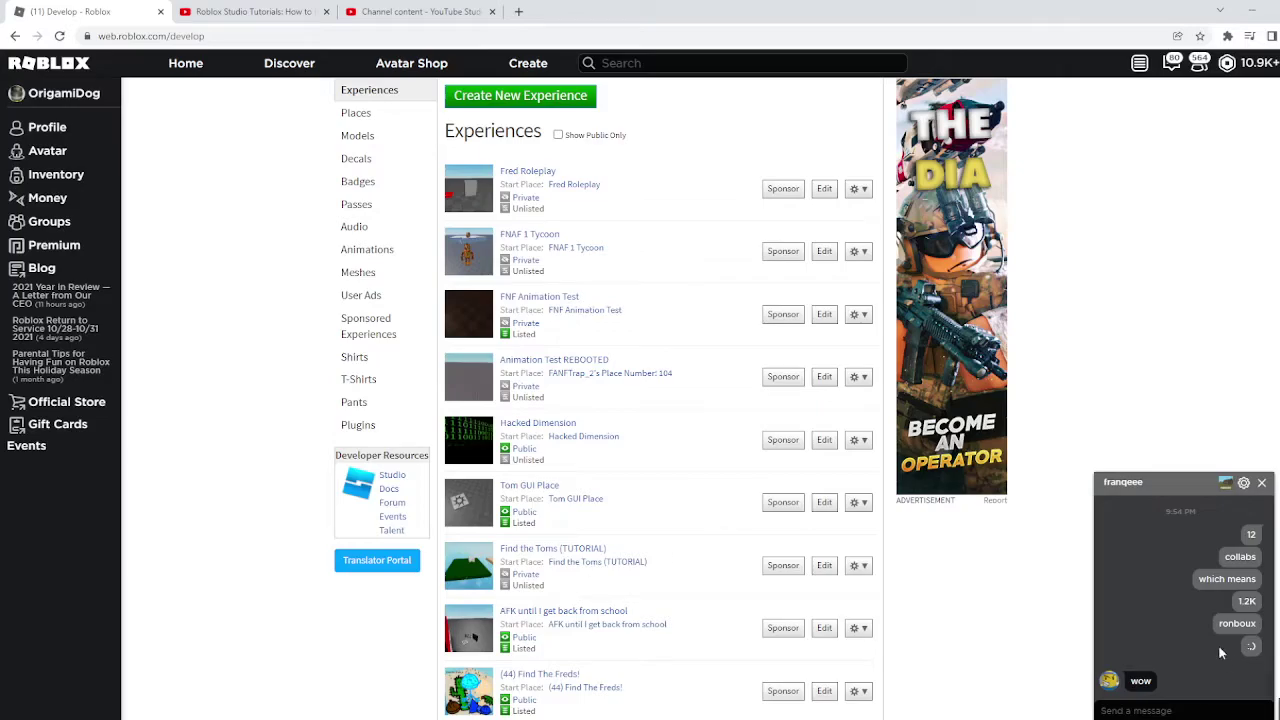
{"action": "left_click", "coordinate": [415, 11]}
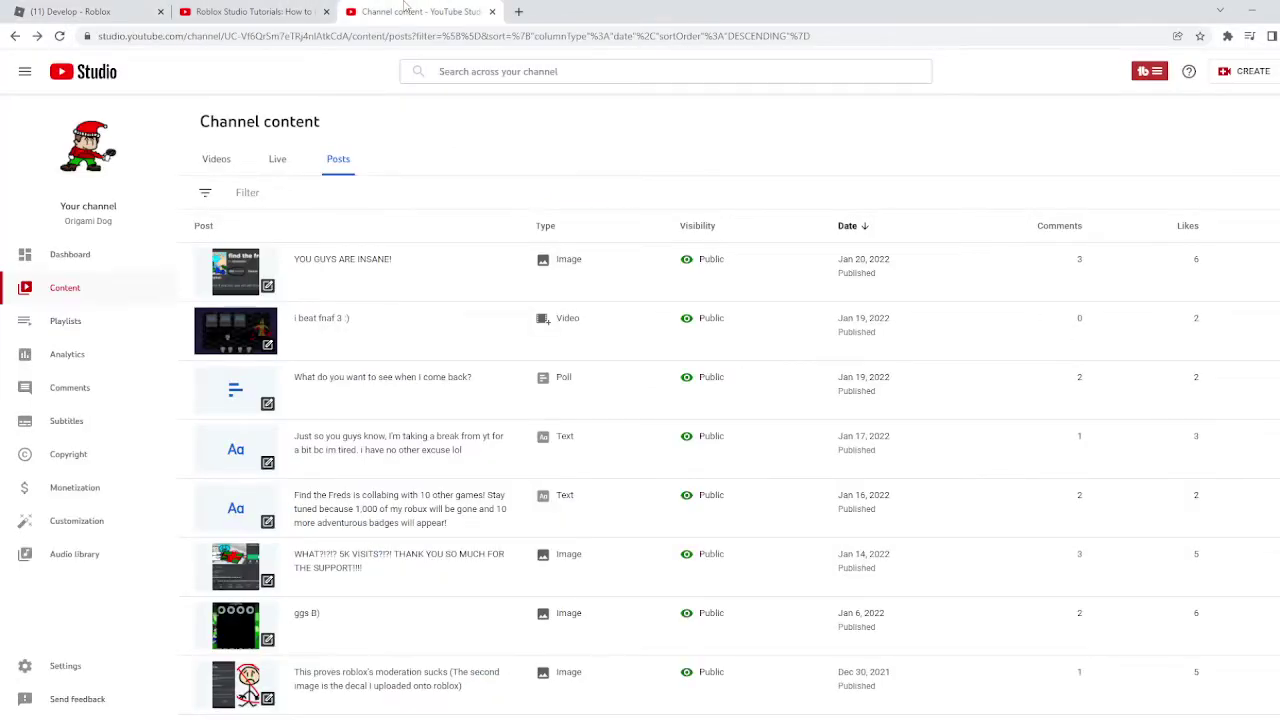
{"action": "left_click", "coordinate": [65, 255]}
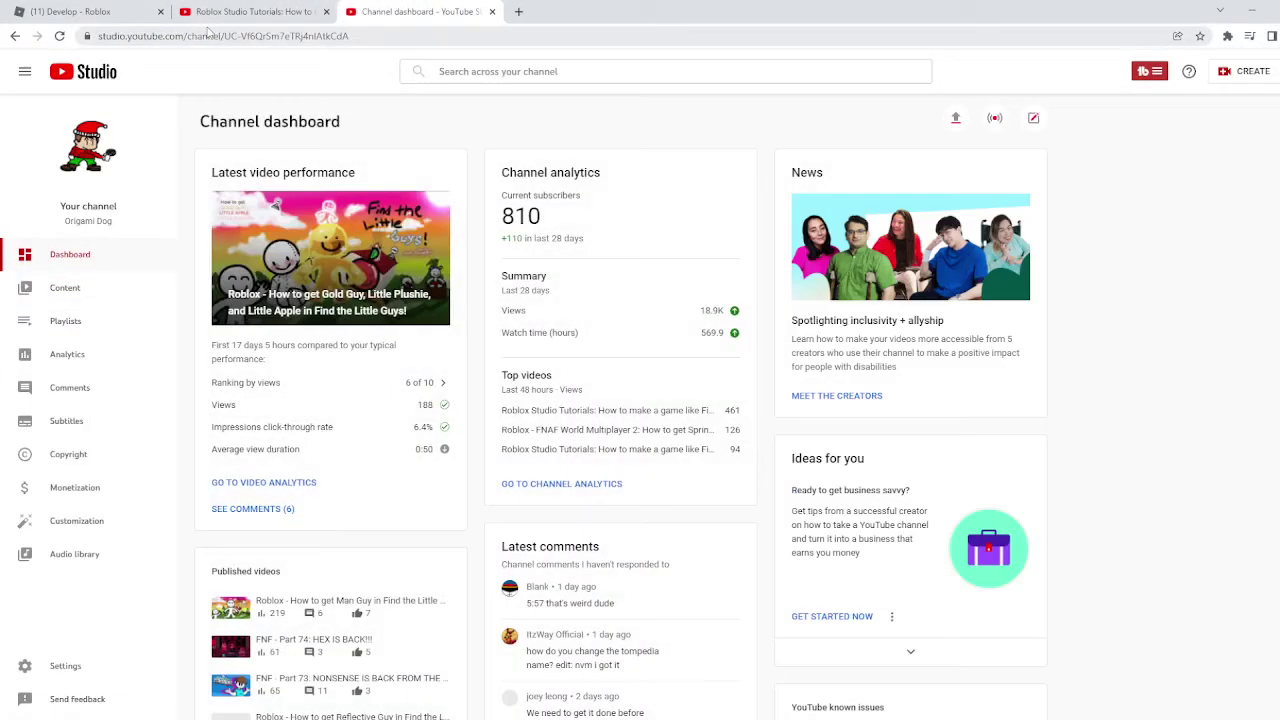
- Go back to the Roblox Develop page and open the Tim decal linked in the chat to view it
{"action": "left_click", "coordinate": [70, 8]}
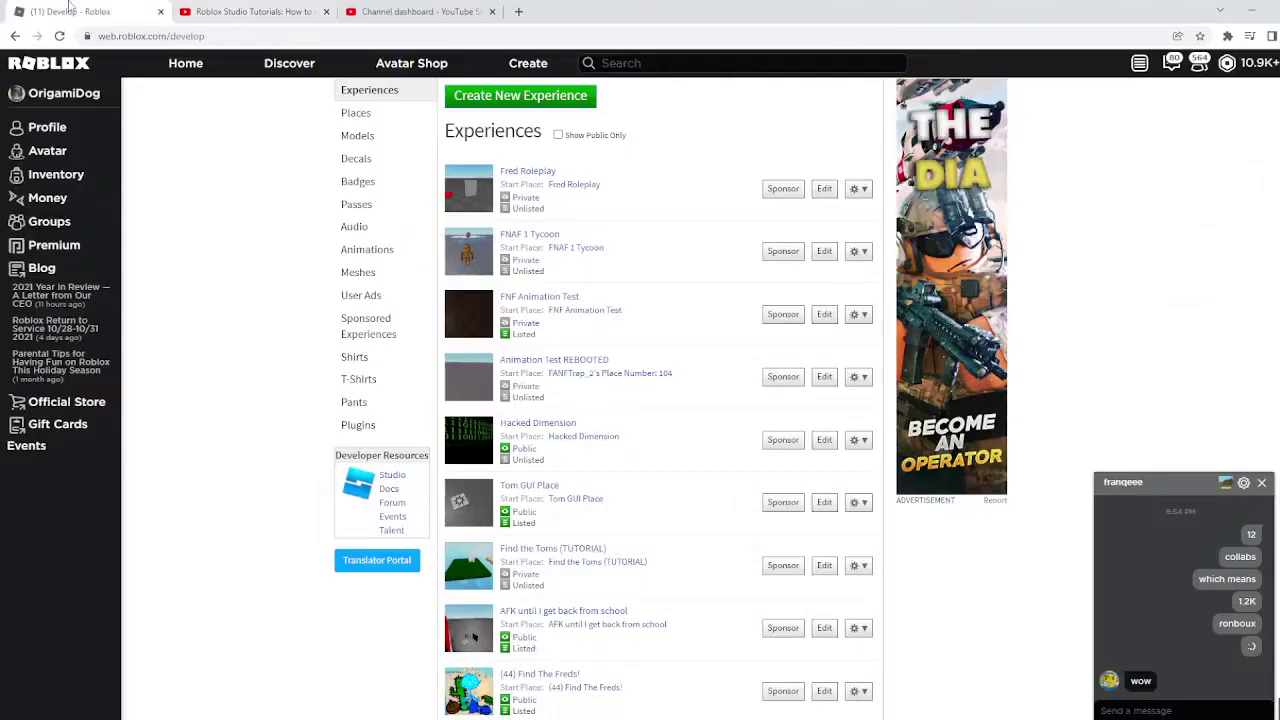
{"action": "scroll", "coordinate": [1180, 652], "scroll_direction": "up", "scroll_amount": 4}
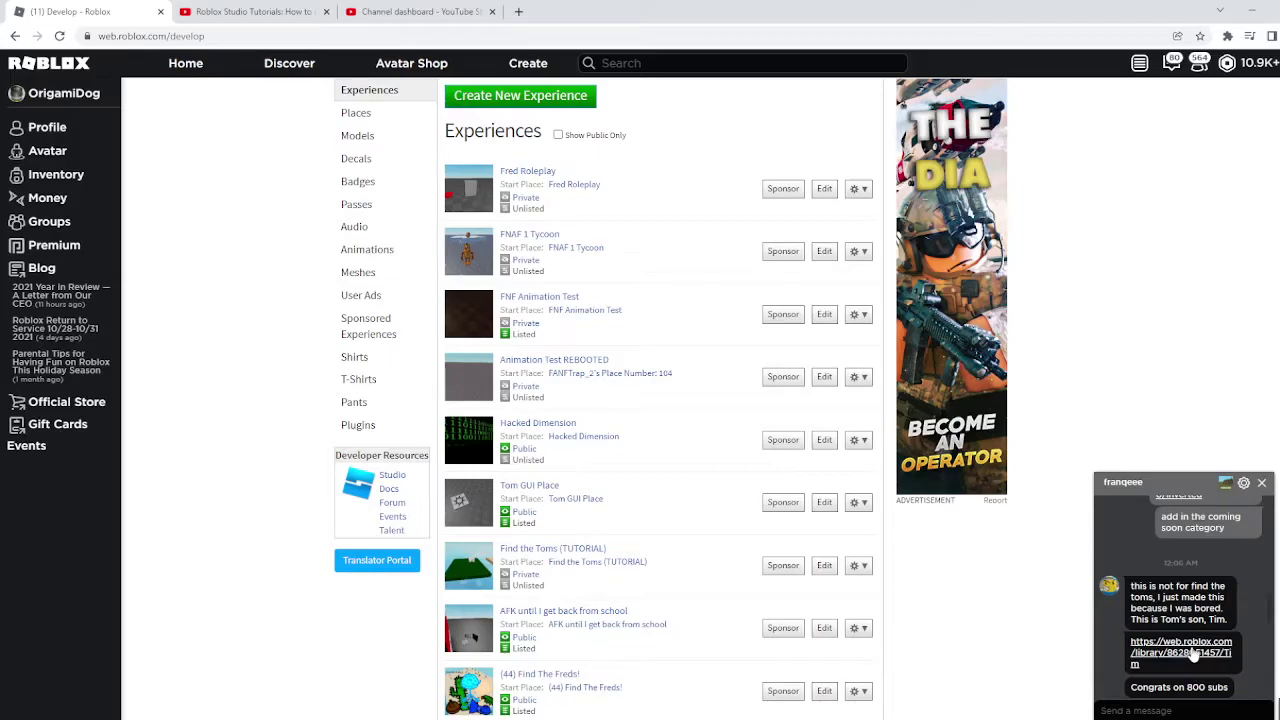
{"action": "left_click", "coordinate": [1190, 652]}
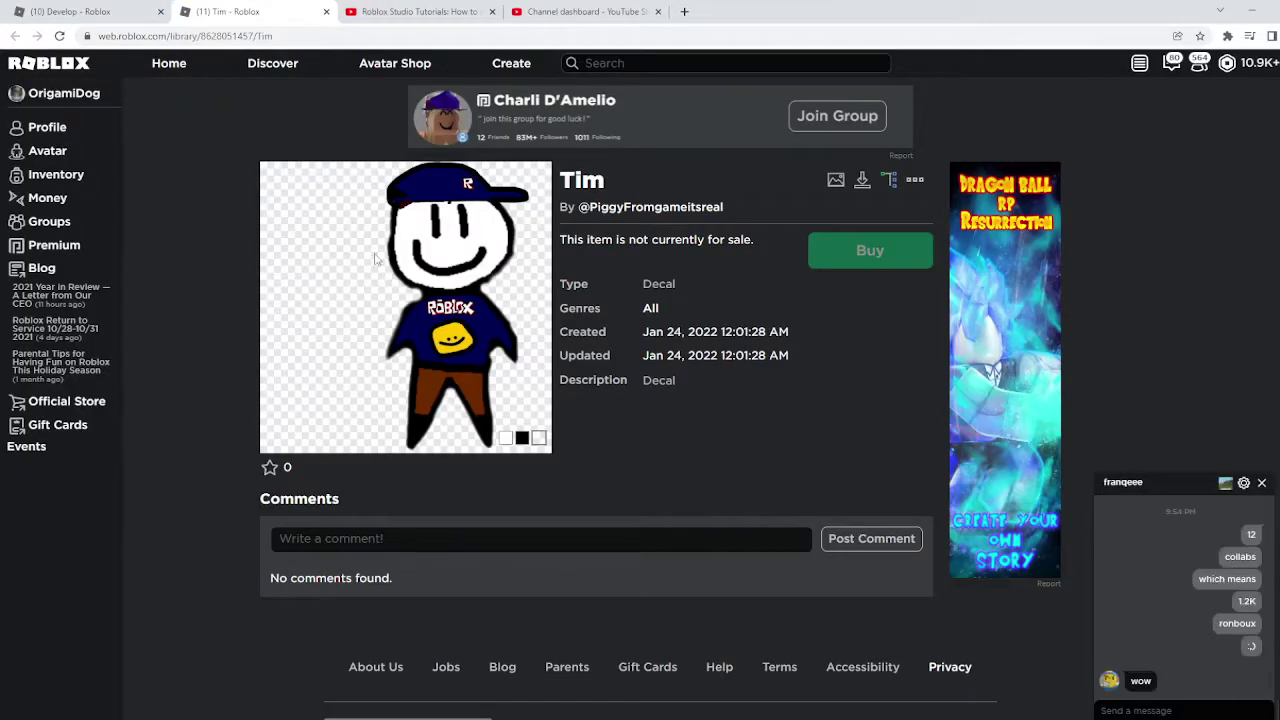
{"action": "left_click_drag", "start_coordinate": [487, 257], "coordinate": [556, 232]}
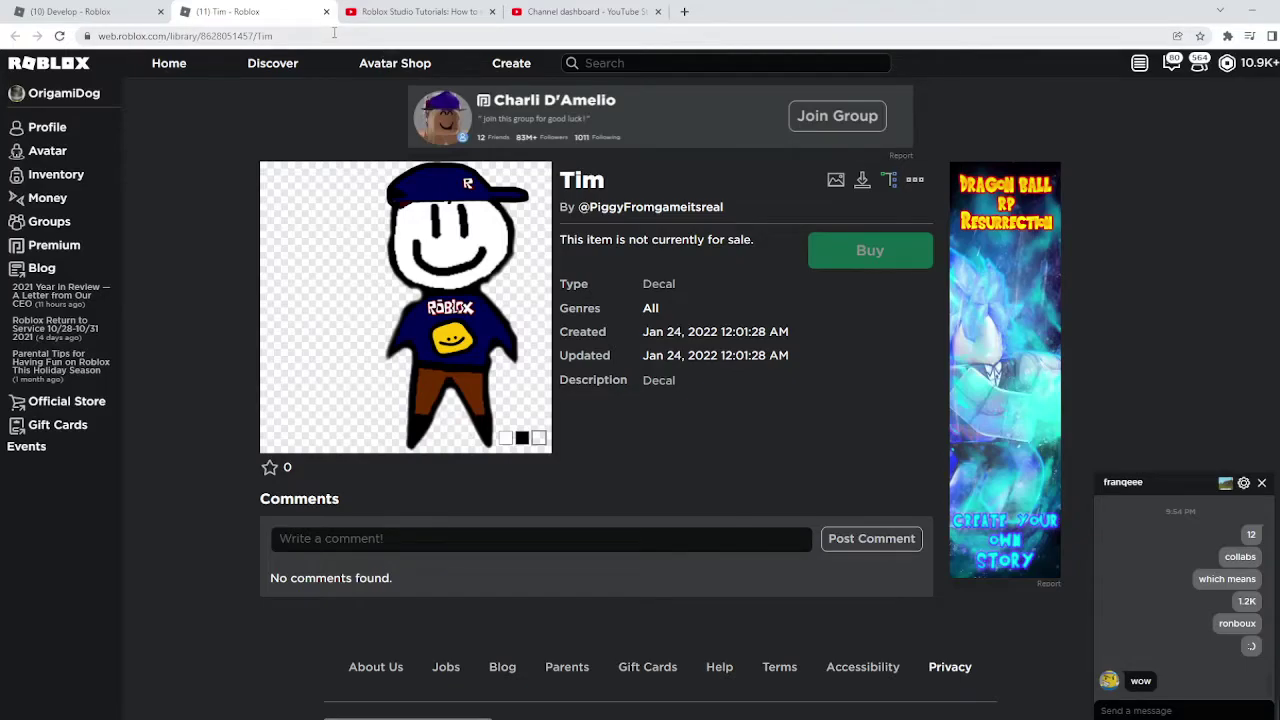
- Return to the Find the Toms (TUTORIAL) place in Roblox Studio and look through the objects in its Explorer tree
{"action": "left_click", "coordinate": [334, 35]}
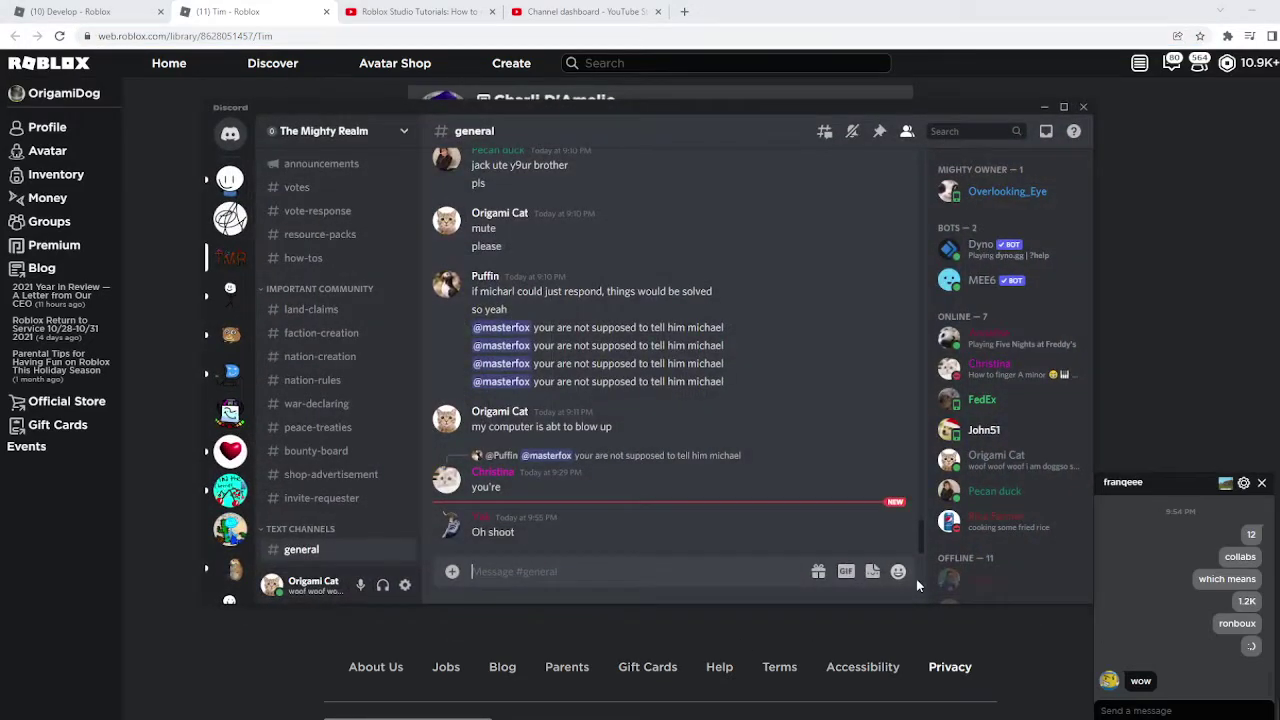
{"action": "left_click", "coordinate": [540, 719]}
{"action": "left_click", "coordinate": [798, 719]}
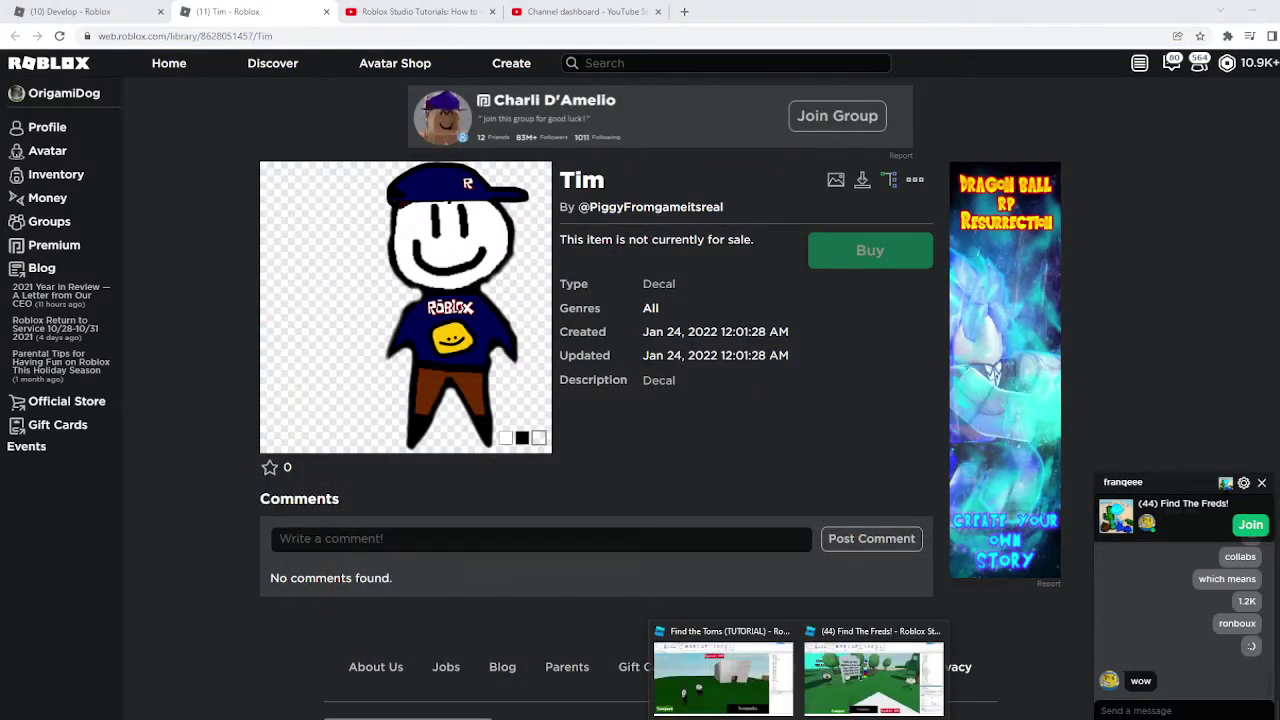
{"action": "left_click", "coordinate": [873, 678]}
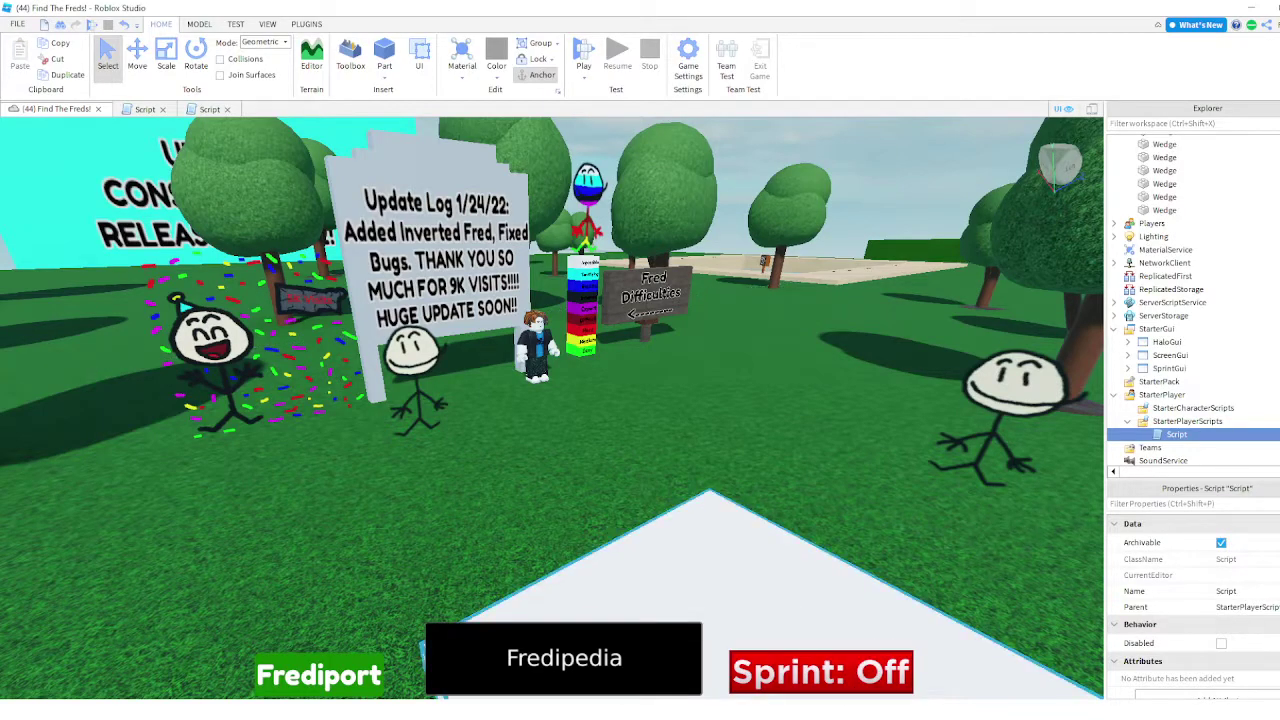
{"action": "mouse_move", "coordinate": [798, 719]}
{"action": "left_click", "coordinate": [723, 678]}
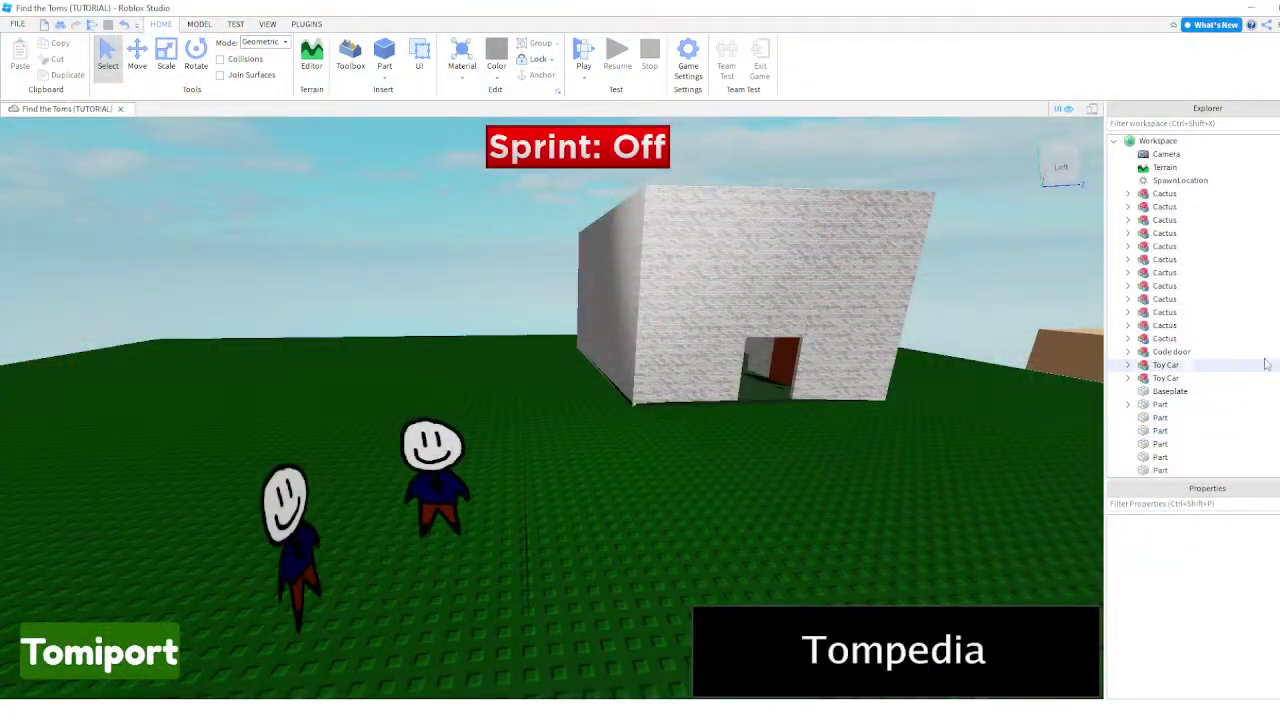
{"action": "scroll", "coordinate": [1185, 300], "scroll_direction": "down", "scroll_amount": 10}
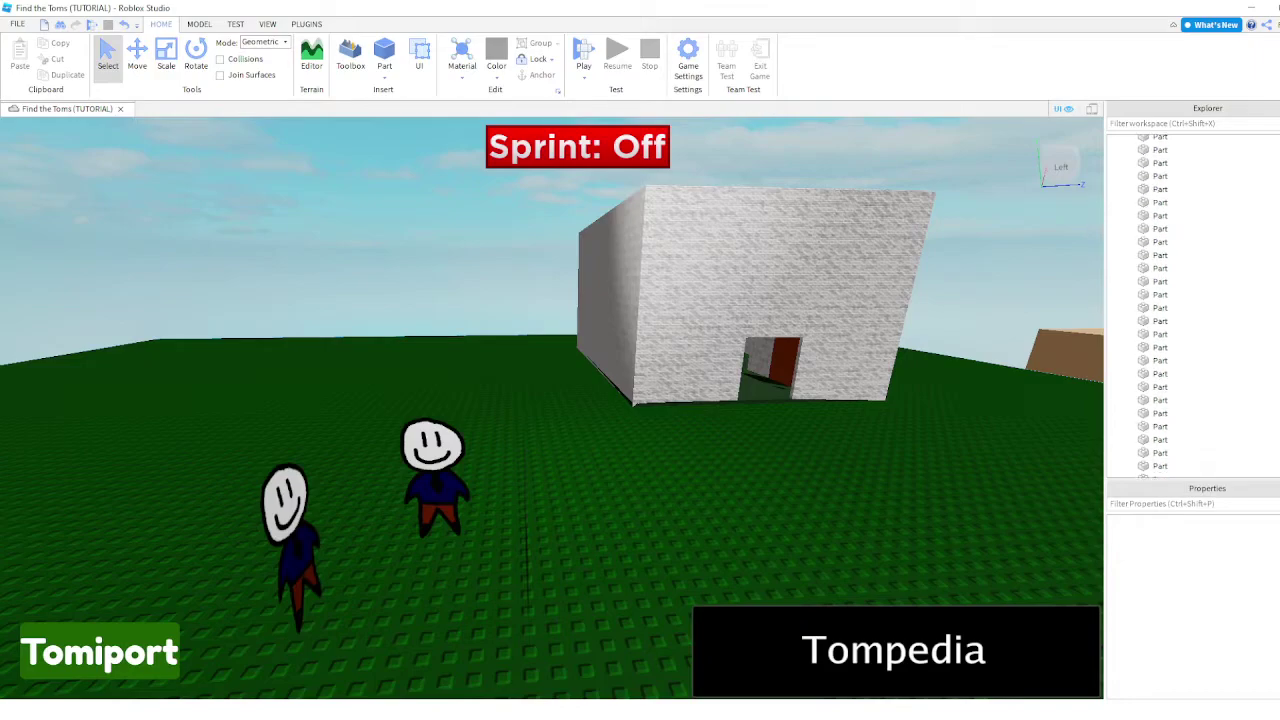
{"action": "scroll", "coordinate": [1185, 300], "scroll_direction": "down", "scroll_amount": 5}
{"action": "left_click", "coordinate": [1128, 378]}
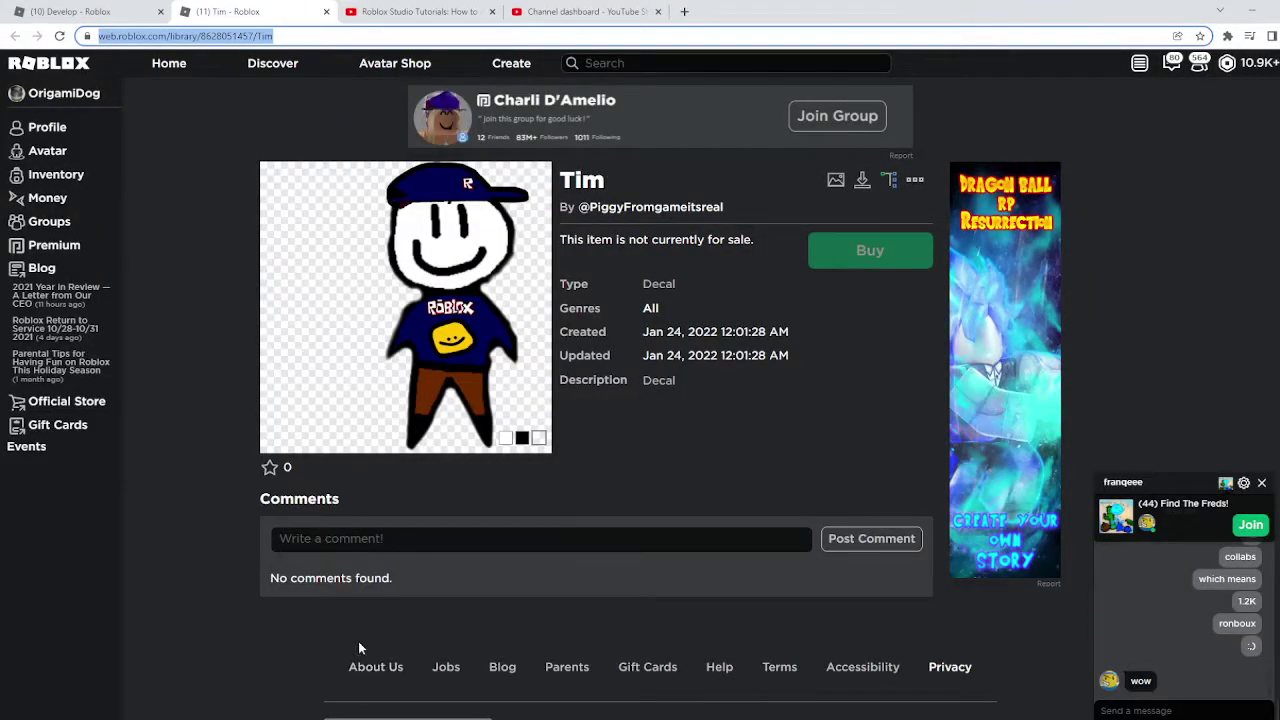
- Switch to the browser and open the (44) Find The Freds! experience page from the Roblox home page
{"action": "left_click", "coordinate": [188, 133]}
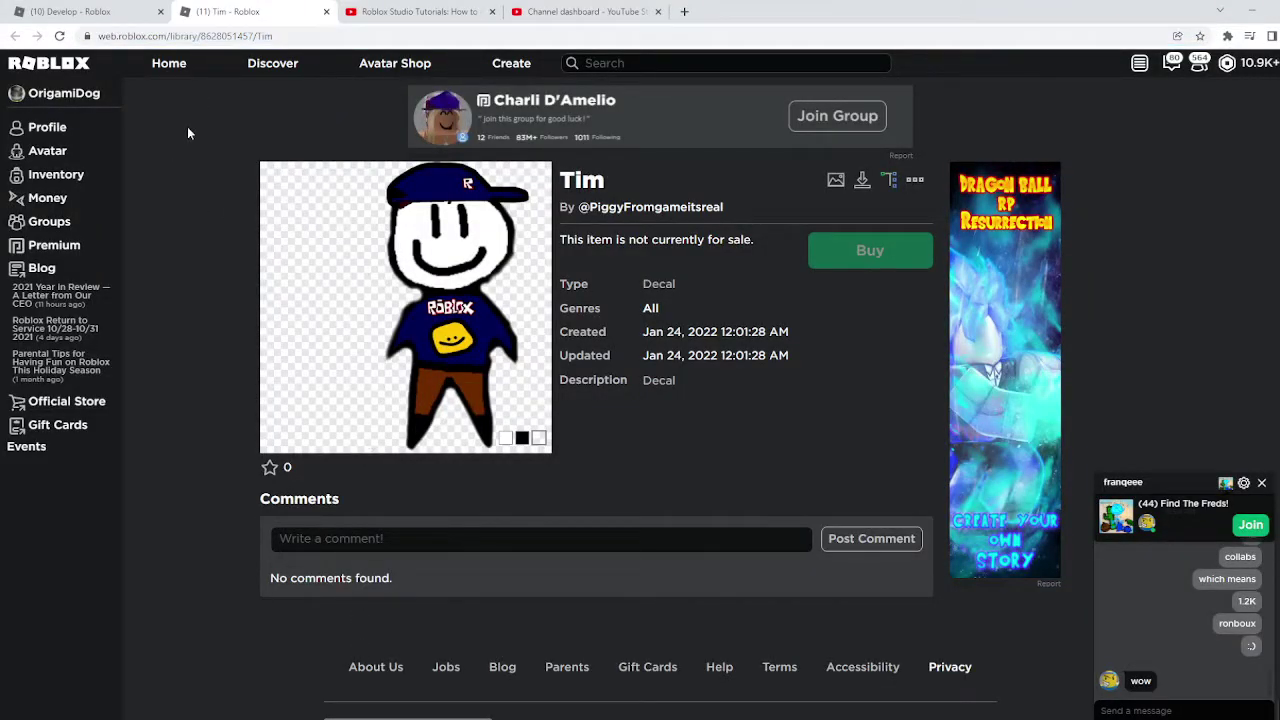
{"action": "left_click", "coordinate": [35, 64]}
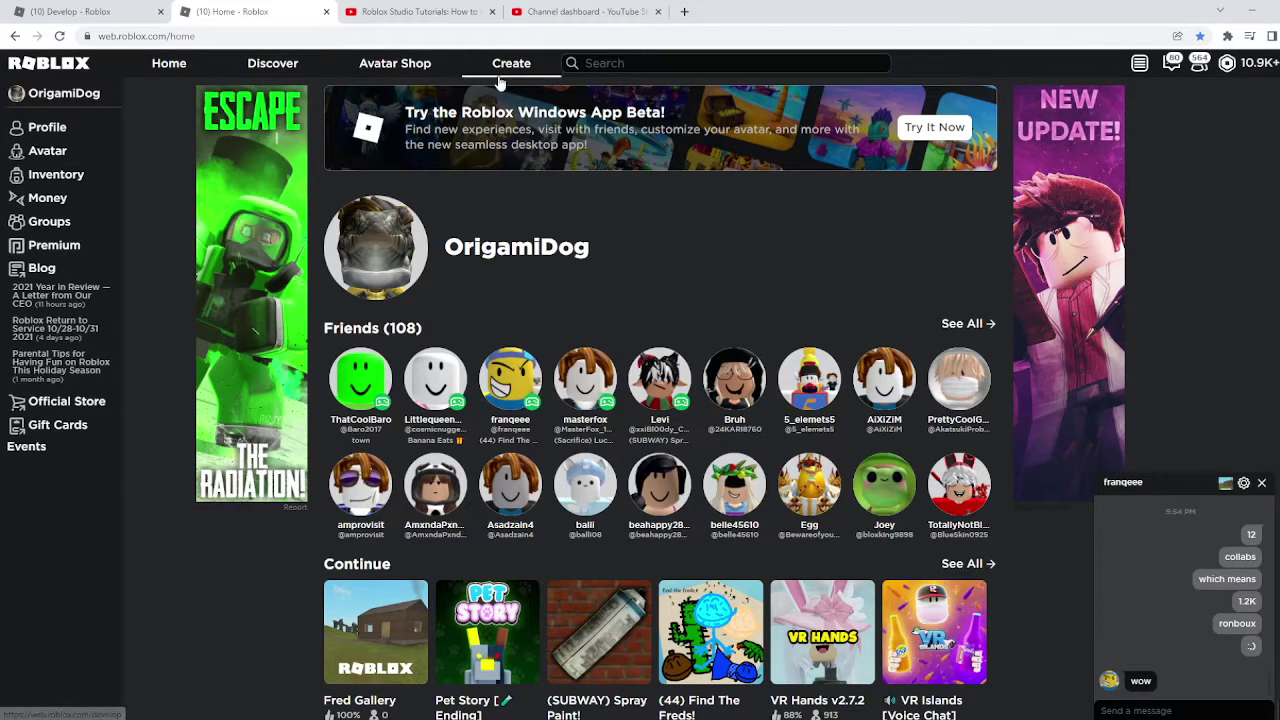
{"action": "left_click", "coordinate": [746, 600]}
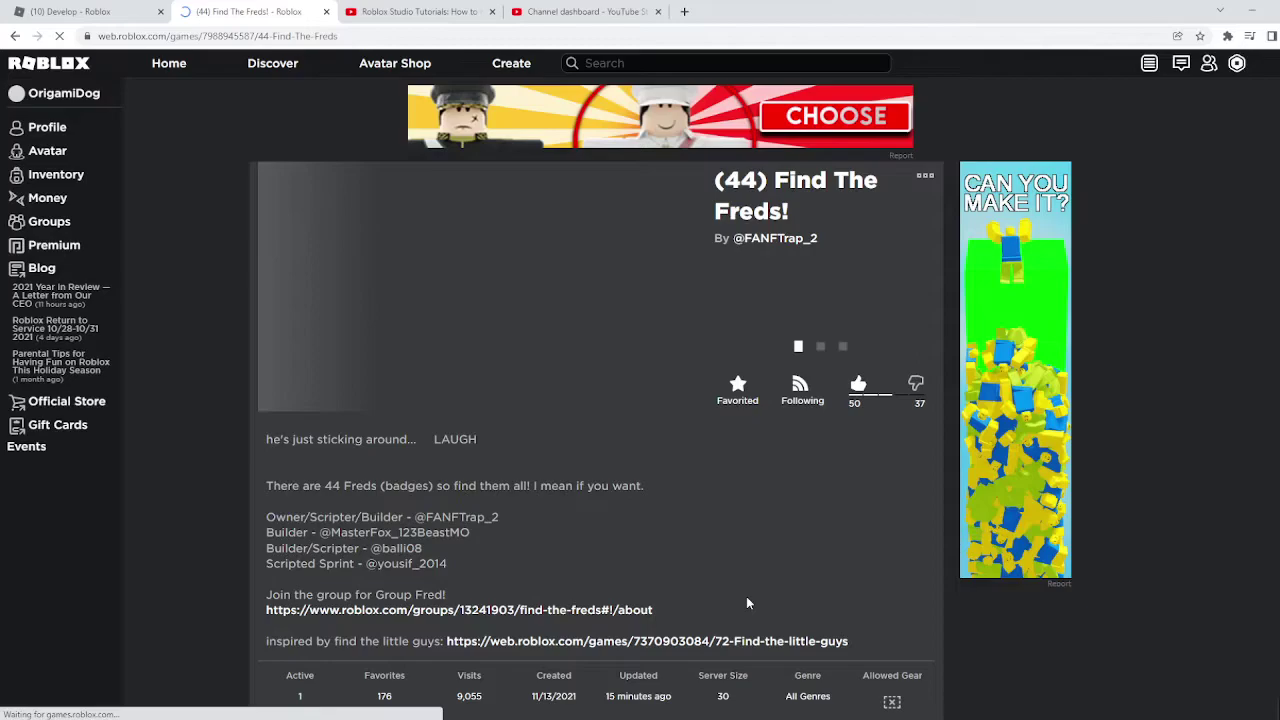
- Expand the full badge list of (44) Find The Freds! and look through it down to Inverted Fred
{"action": "scroll", "coordinate": [727, 591], "scroll_direction": "down", "scroll_amount": 5}
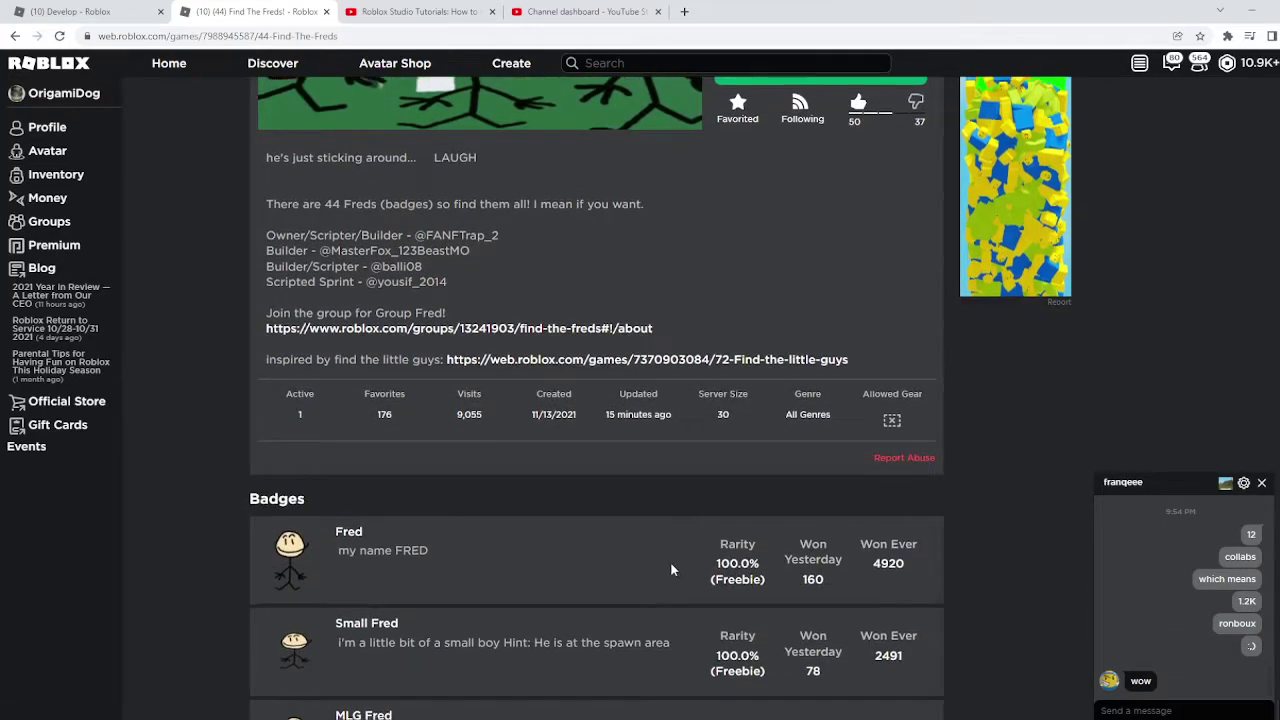
{"action": "left_click", "coordinate": [588, 530]}
{"action": "scroll", "coordinate": [530, 558], "scroll_direction": "down", "scroll_amount": 15}
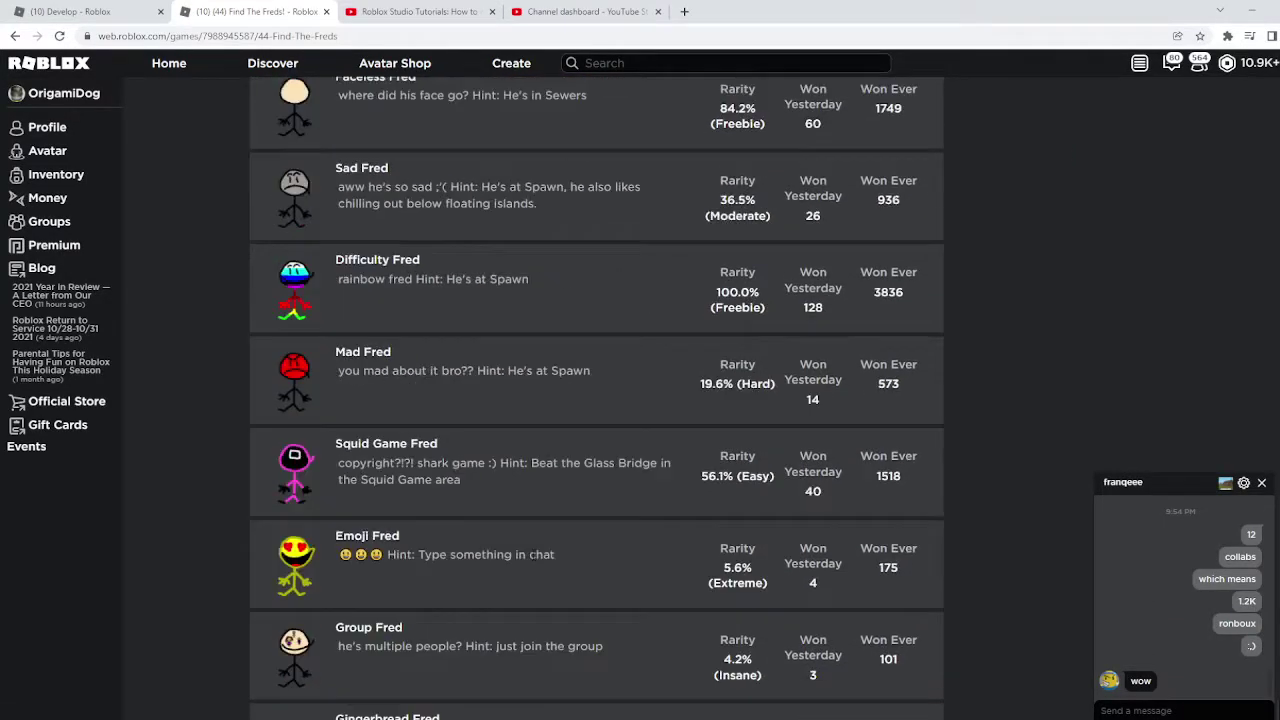
{"action": "scroll", "coordinate": [525, 565], "scroll_direction": "down", "scroll_amount": 6}
{"action": "scroll", "coordinate": [500, 550], "scroll_direction": "up", "scroll_amount": 2}
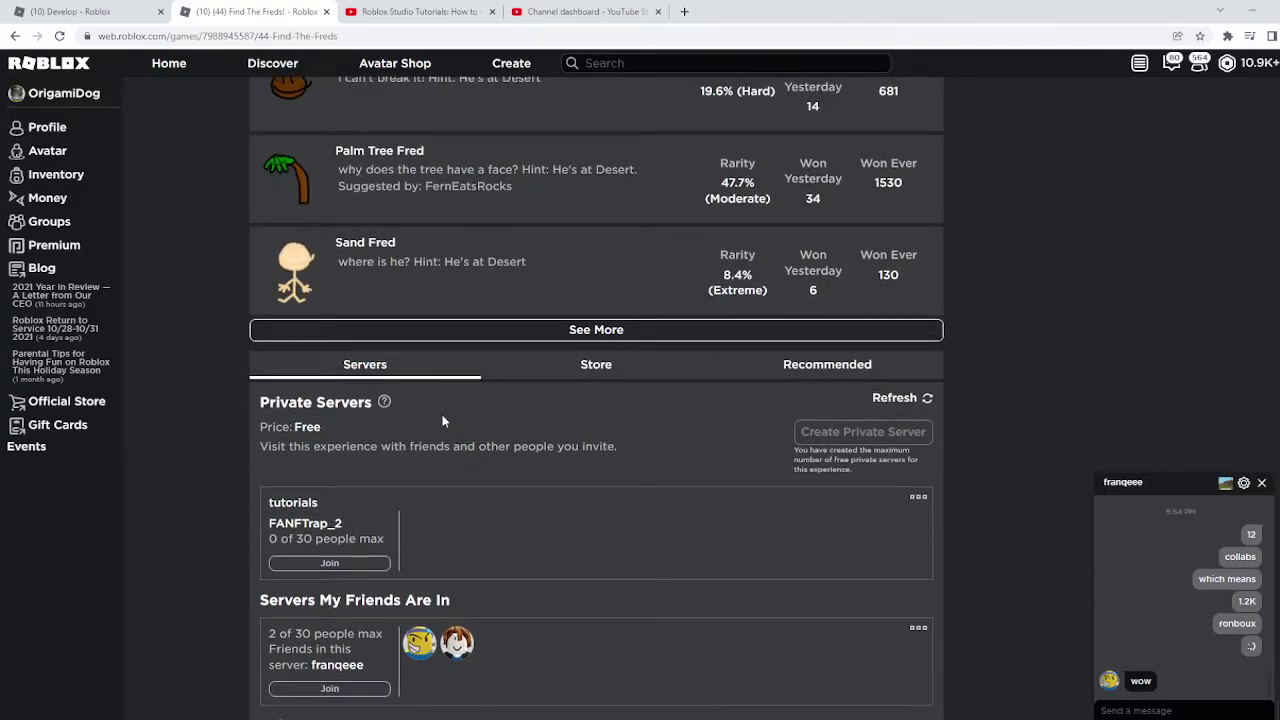
{"action": "left_click", "coordinate": [404, 336]}
{"action": "scroll", "coordinate": [400, 420], "scroll_direction": "down", "scroll_amount": 10}
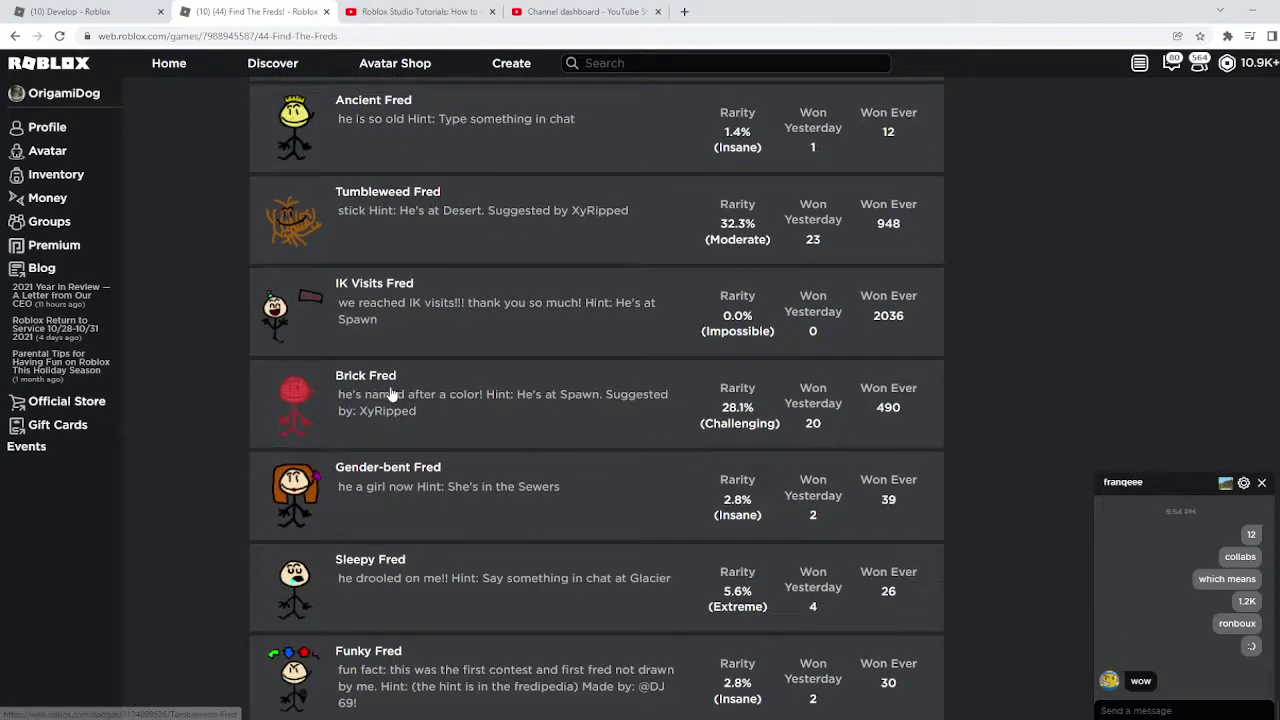
{"action": "scroll", "coordinate": [352, 582], "scroll_direction": "down", "scroll_amount": 2}
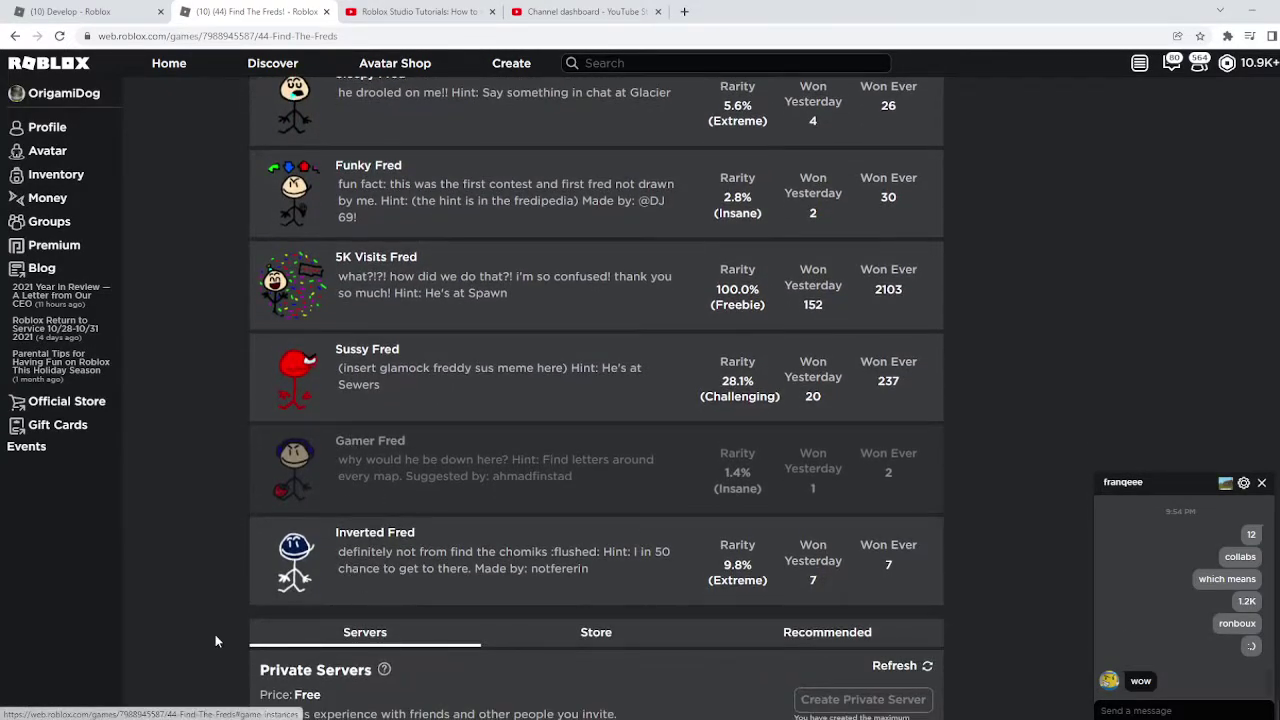
- Open the page of the Gamer Fred badge from the badge list and view its details
{"action": "right_click", "coordinate": [293, 481]}
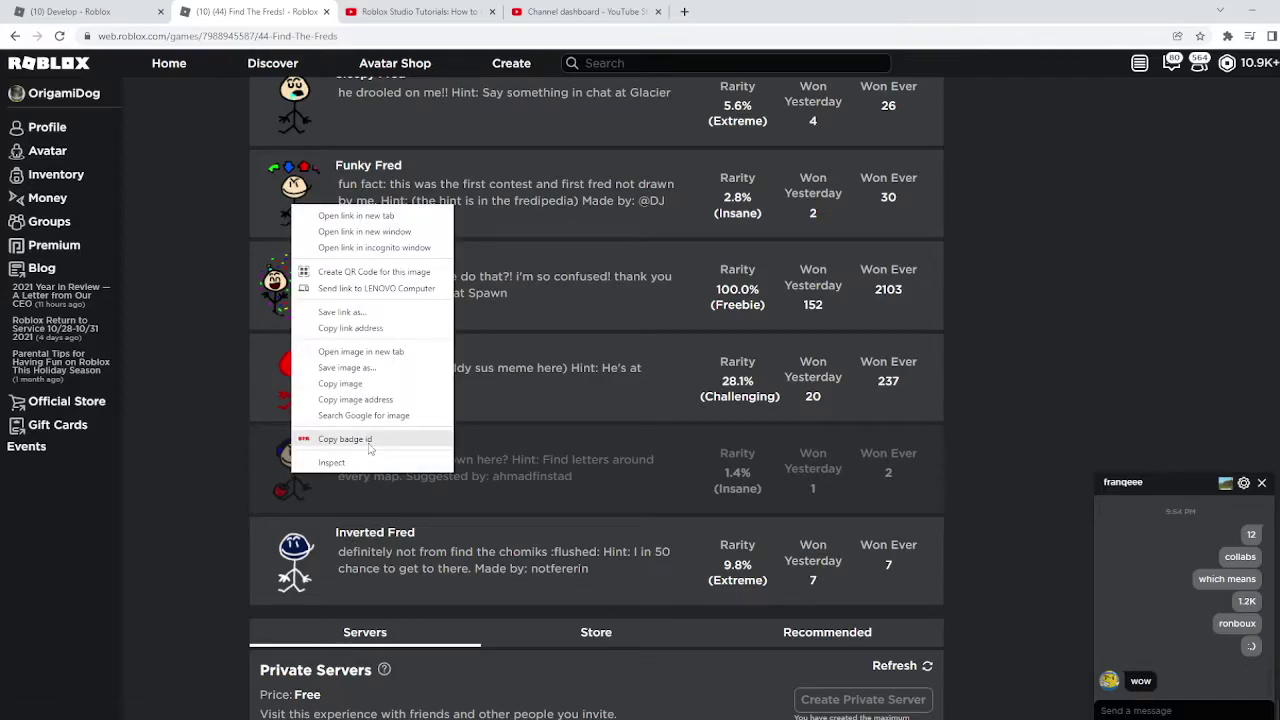
{"action": "left_click", "coordinate": [289, 471]}
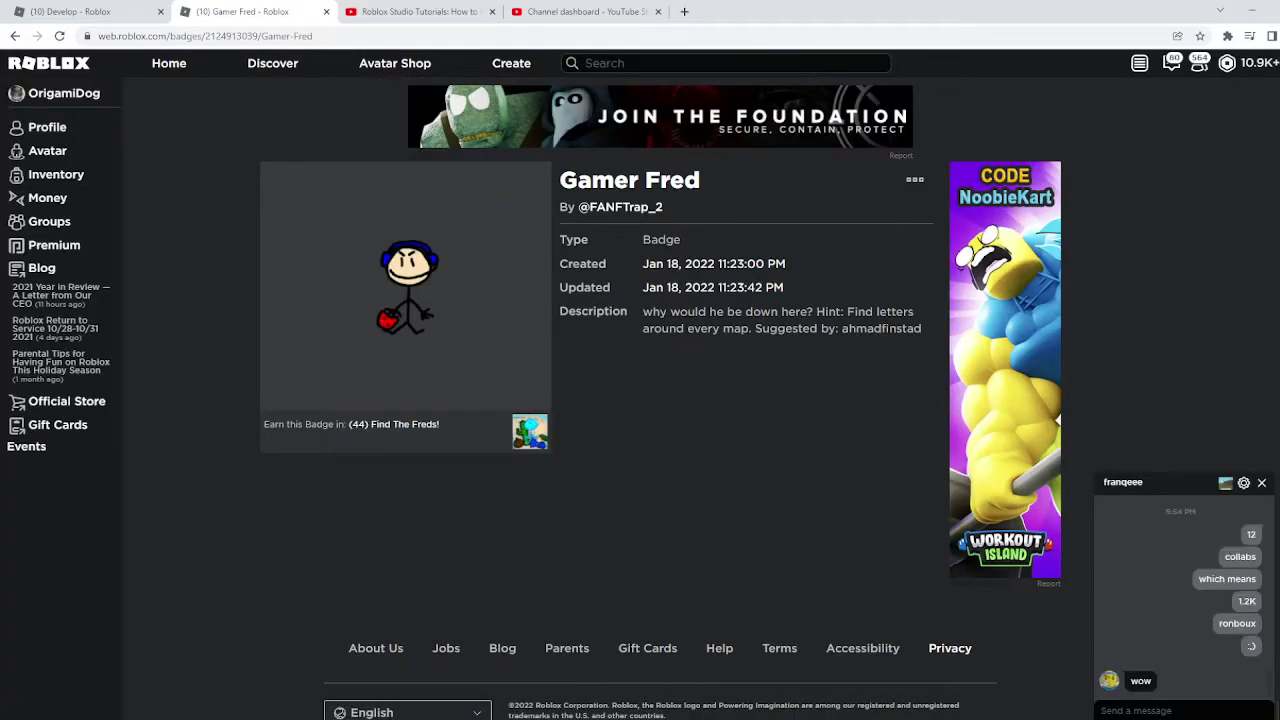
{"action": "left_click", "coordinate": [798, 719]}
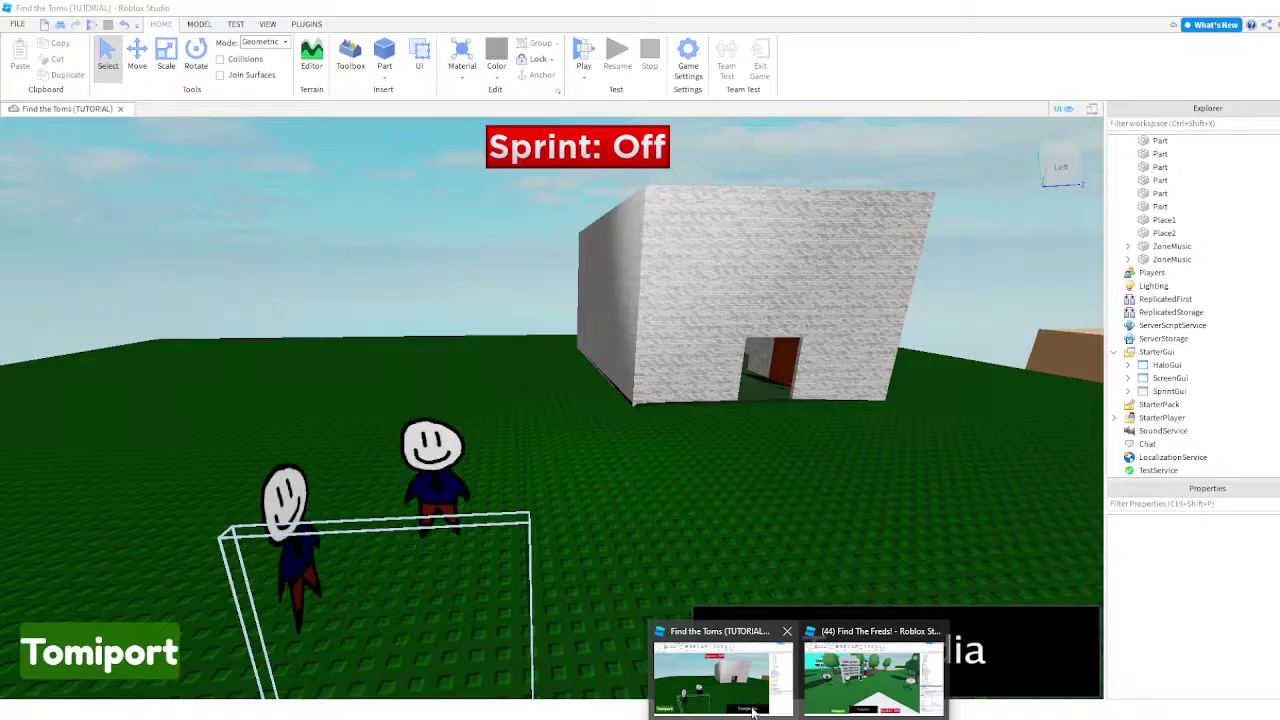
- Switch to the Find the Toms (TUTORIAL) place in Roblox Studio and look around the two Toms and the brick building
{"action": "left_click", "coordinate": [755, 710]}
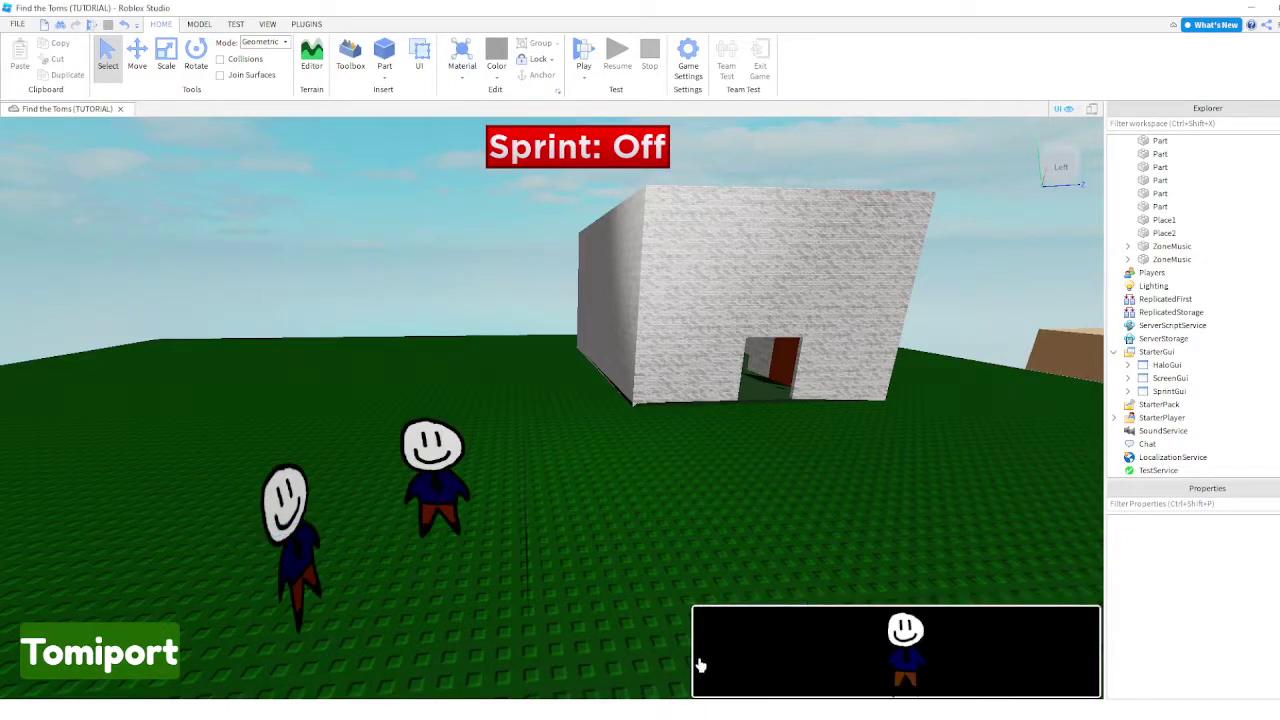
{"action": "left_click", "coordinate": [580, 654]}
{"action": "right_click_drag", "start_coordinate": [669, 600], "coordinate": [729, 625]}
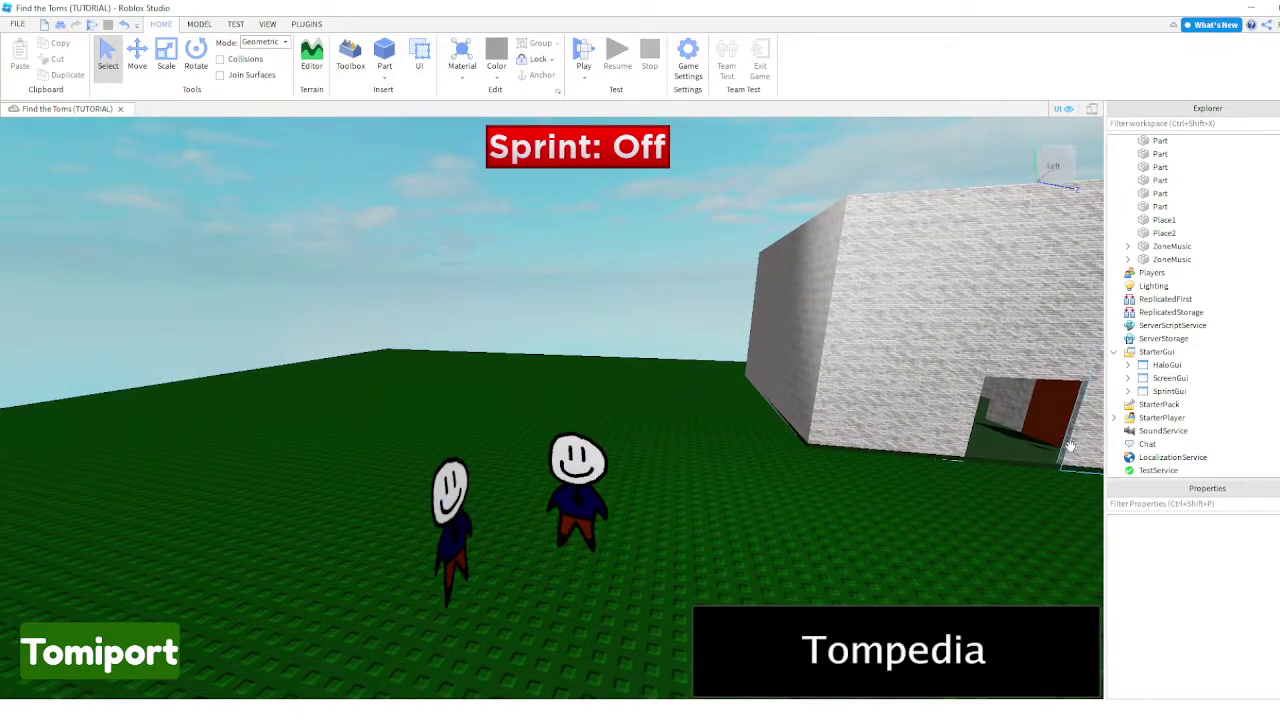
{"action": "scroll", "coordinate": [270, 522], "scroll_direction": "down", "scroll_amount": 3}
{"action": "scroll", "coordinate": [720, 590], "scroll_direction": "up", "scroll_amount": 2}
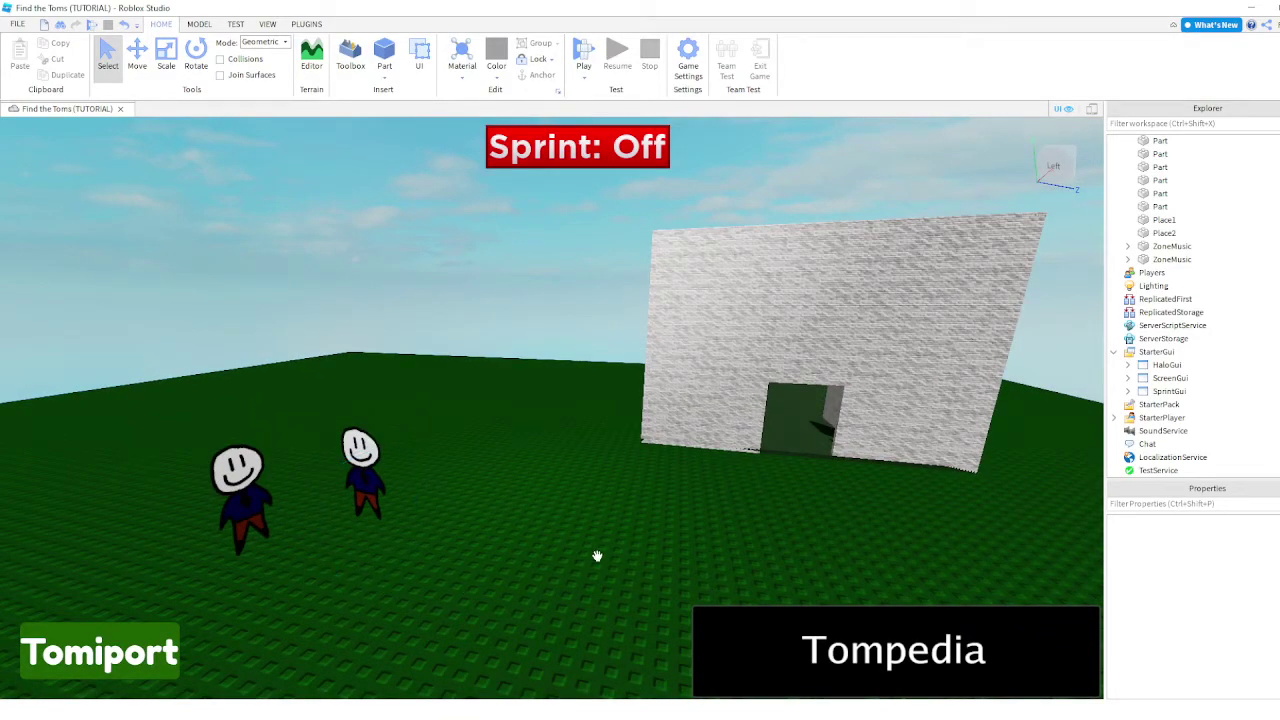
{"action": "right_click_drag", "start_coordinate": [243, 636], "coordinate": [519, 649]}
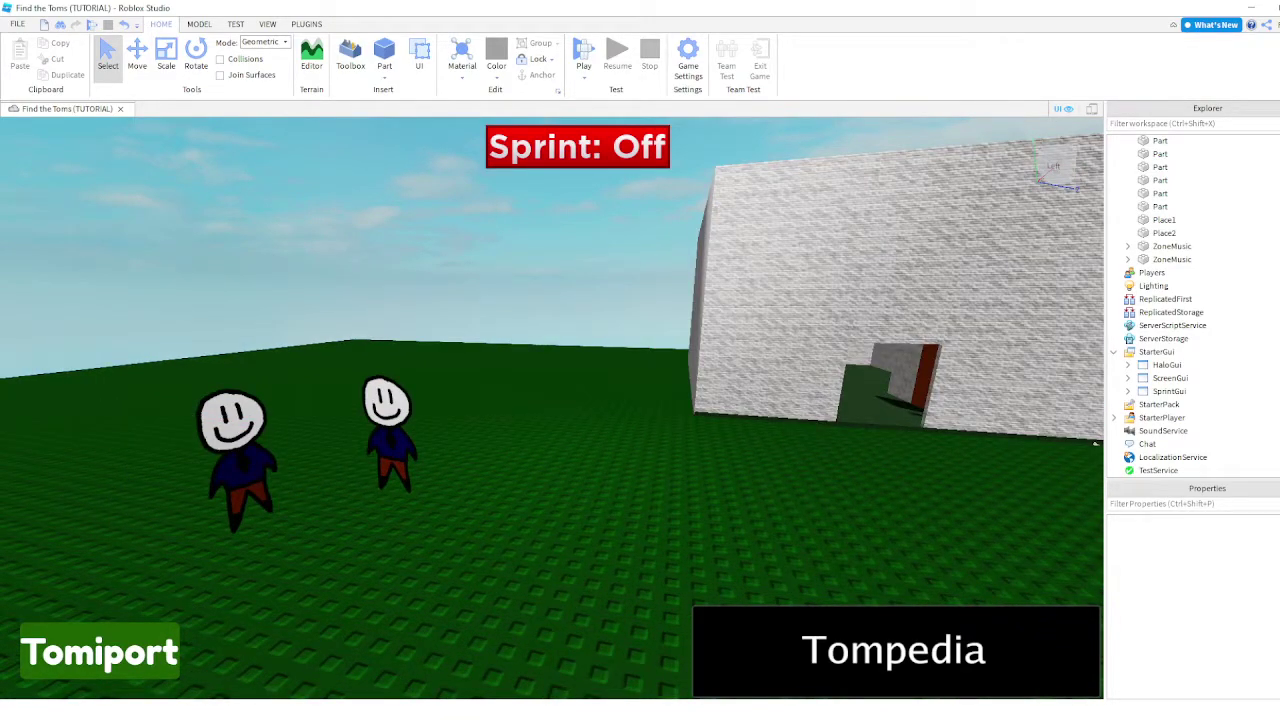
- Switch to File Explorer, try to quick-format Local Disk (D:) as NTFS, and put the window away
{"action": "key", "text": "alt+Tab"}
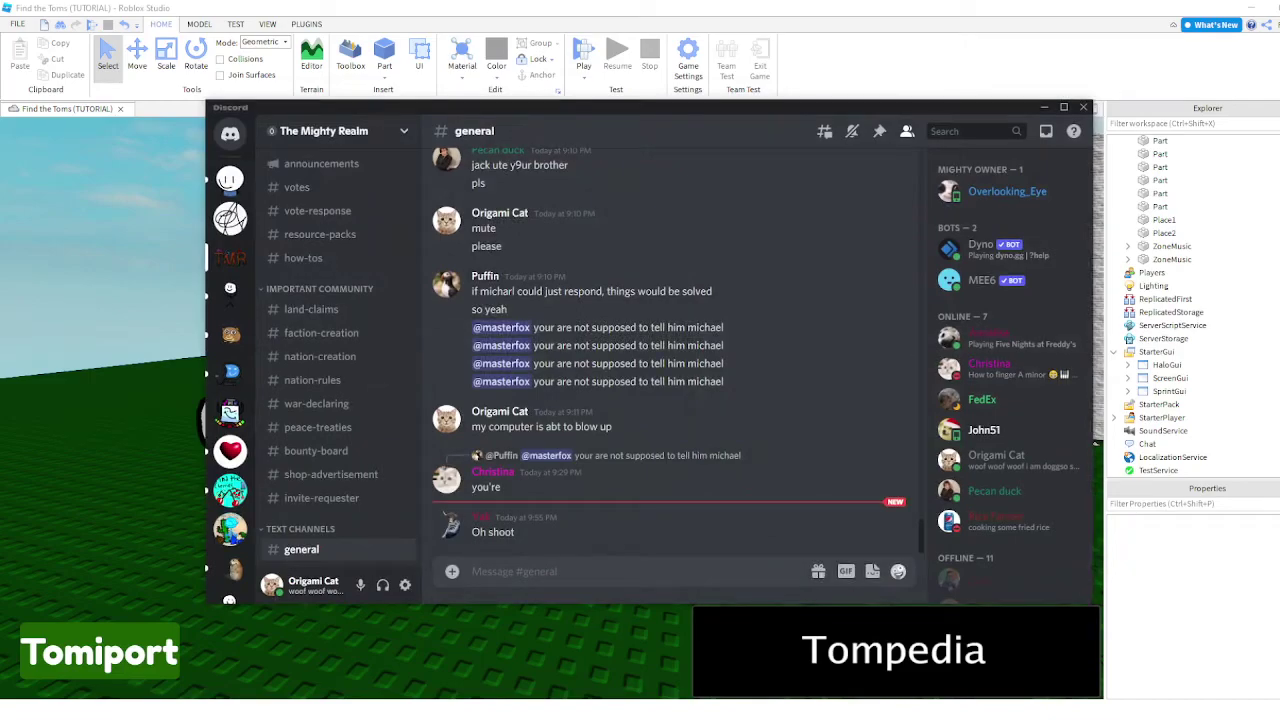
{"action": "key", "text": "alt+Tab"}
{"action": "mouse_move", "coordinate": [391, 717]}
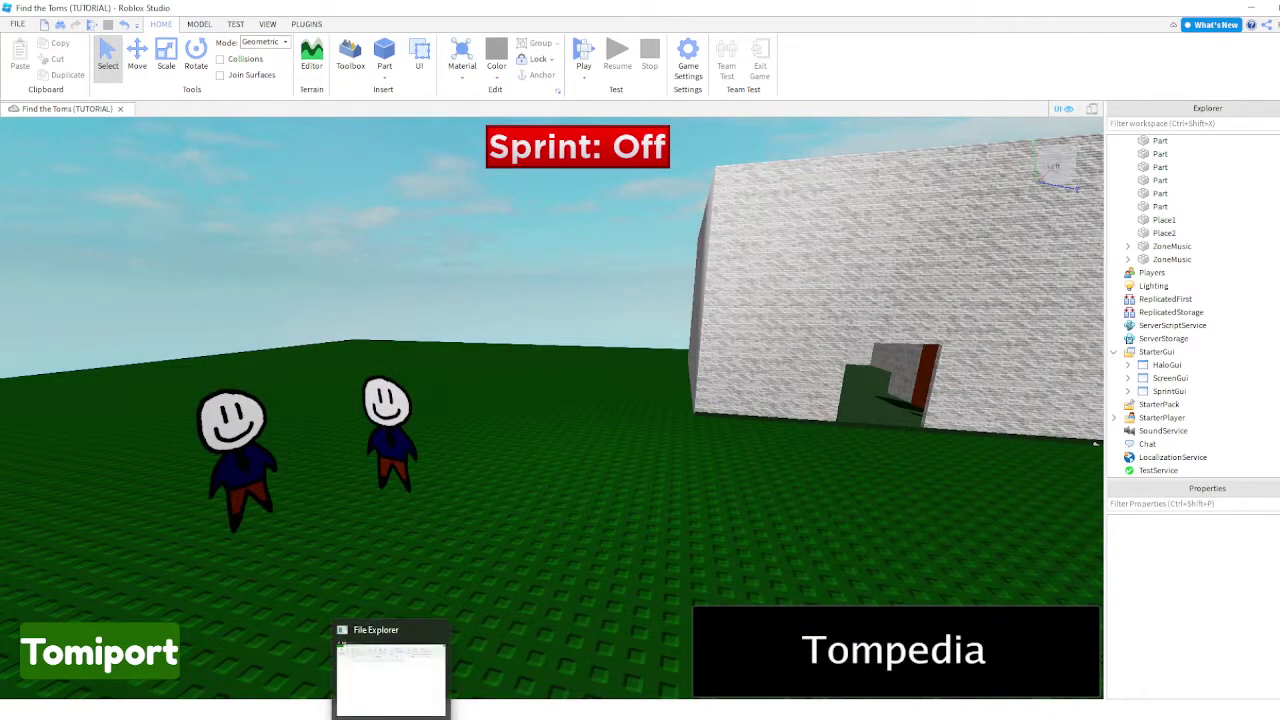
{"action": "left_click", "coordinate": [420, 692]}
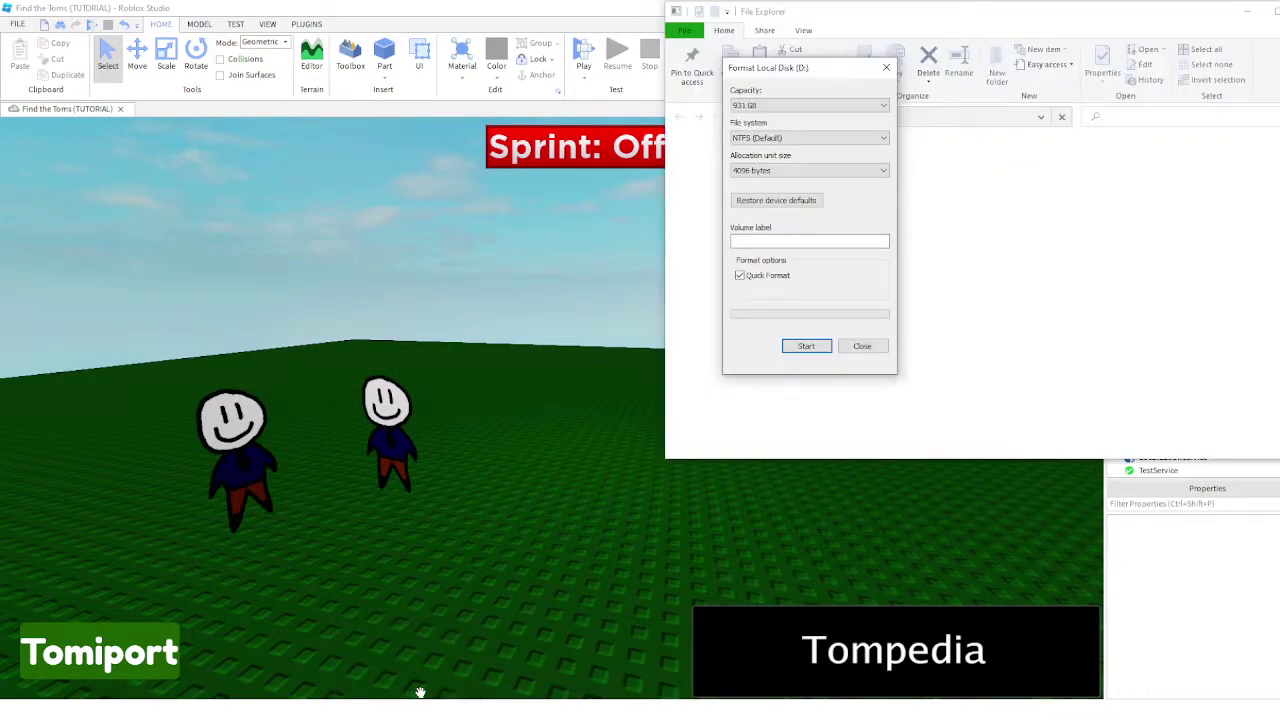
{"action": "left_click", "coordinate": [807, 347]}
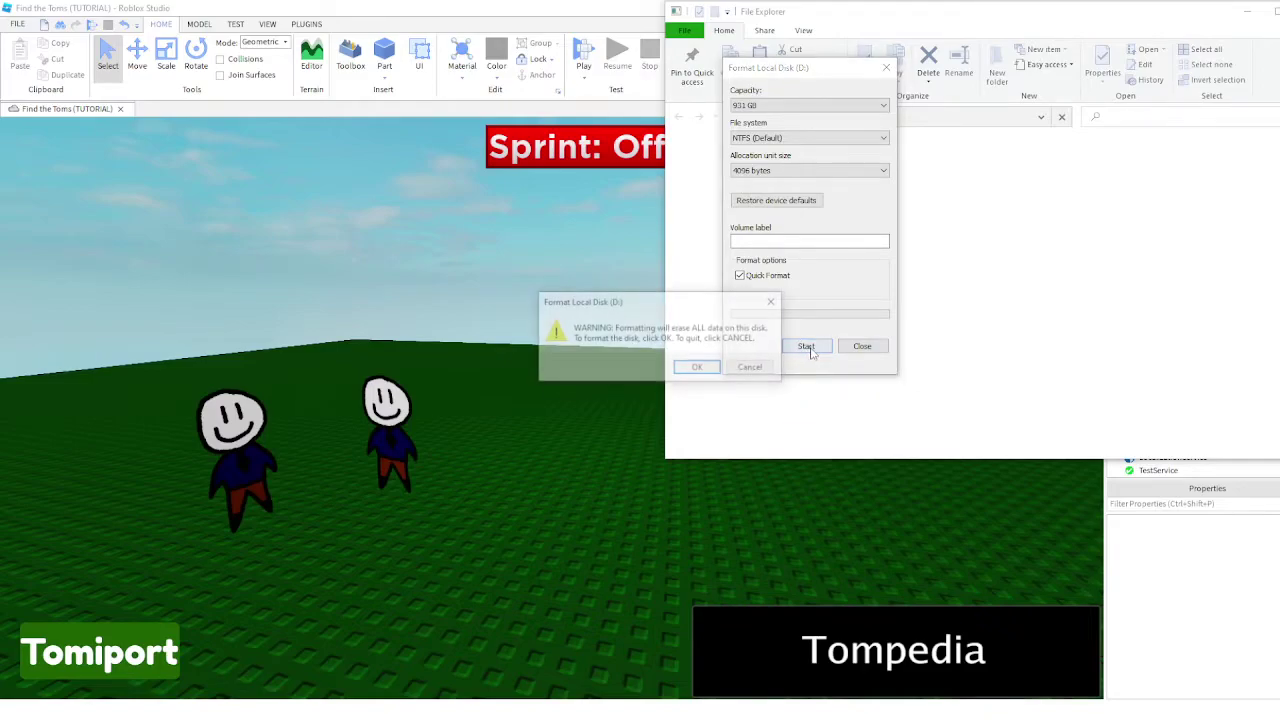
{"action": "left_click", "coordinate": [720, 369]}
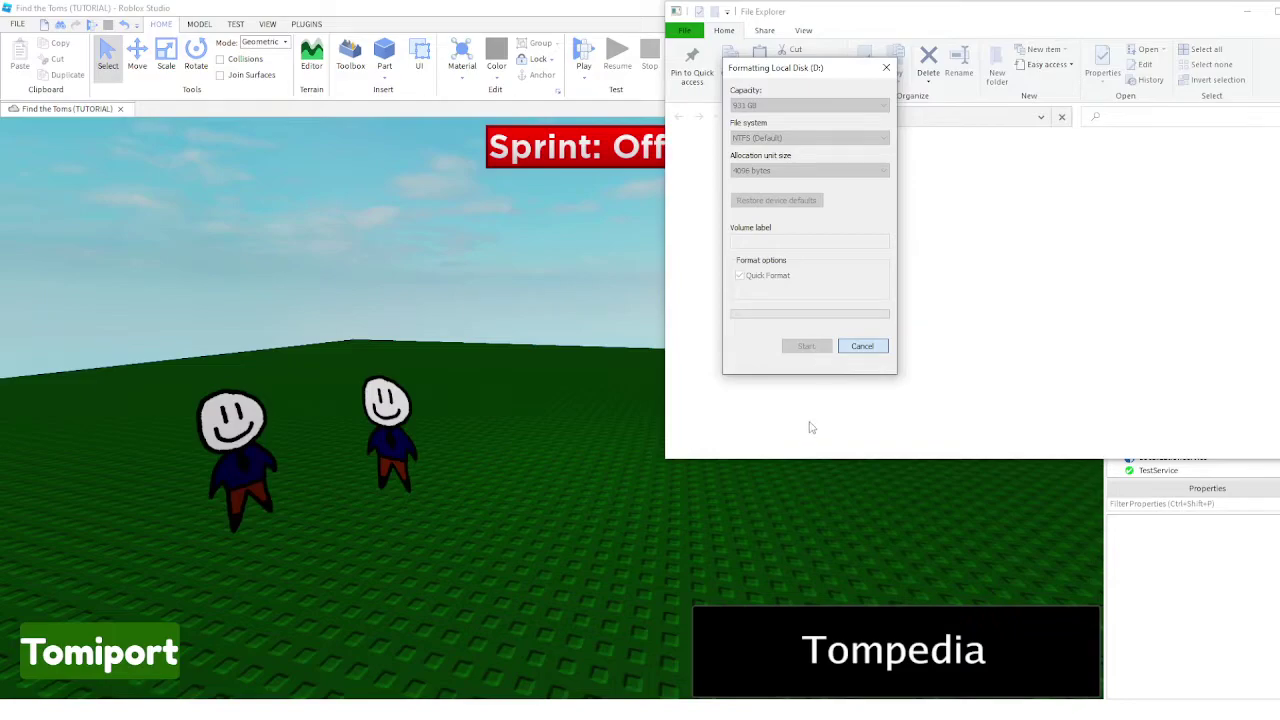
{"action": "left_click", "coordinate": [391, 648]}
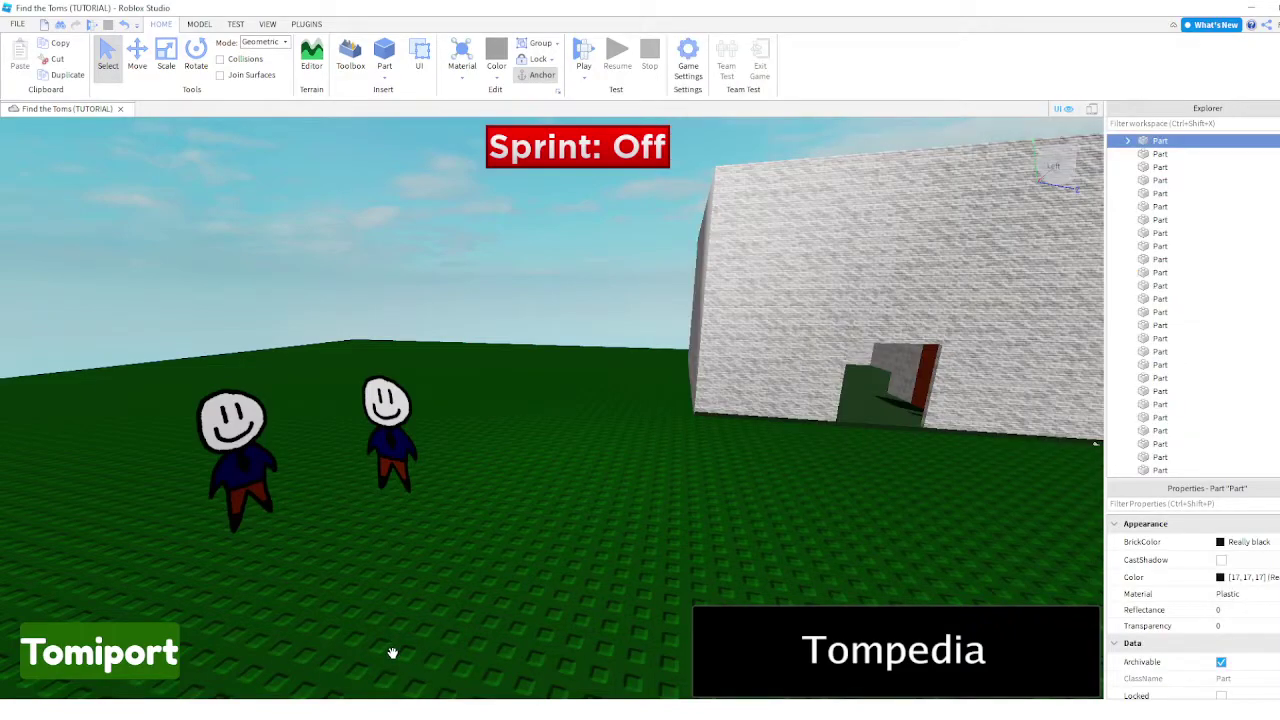
{"action": "left_click", "coordinate": [455, 237]}
{"action": "right_click_drag", "start_coordinate": [606, 622], "coordinate": [632, 596]}
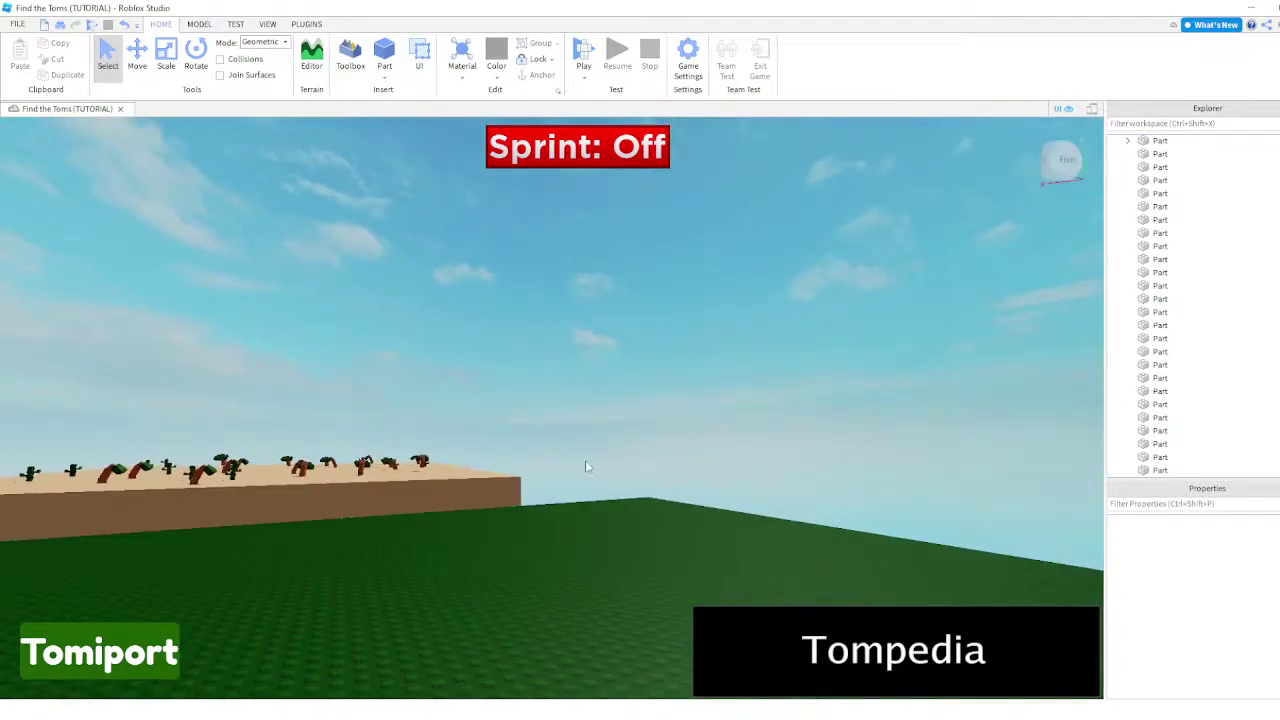
{"action": "scroll", "coordinate": [585, 460], "scroll_direction": "up", "scroll_amount": 4}
{"action": "scroll", "coordinate": [424, 435], "scroll_direction": "up", "scroll_amount": 2}
{"action": "mouse_move", "coordinate": [447, 422]}
{"action": "right_mouse_down"}
{"action": "mouse_move", "coordinate": [424, 435]}
{"action": "mouse_move", "coordinate": [469, 417]}
{"action": "right_mouse_up"}
{"action": "key", "text": "w"}
{"action": "key", "text": "a"}
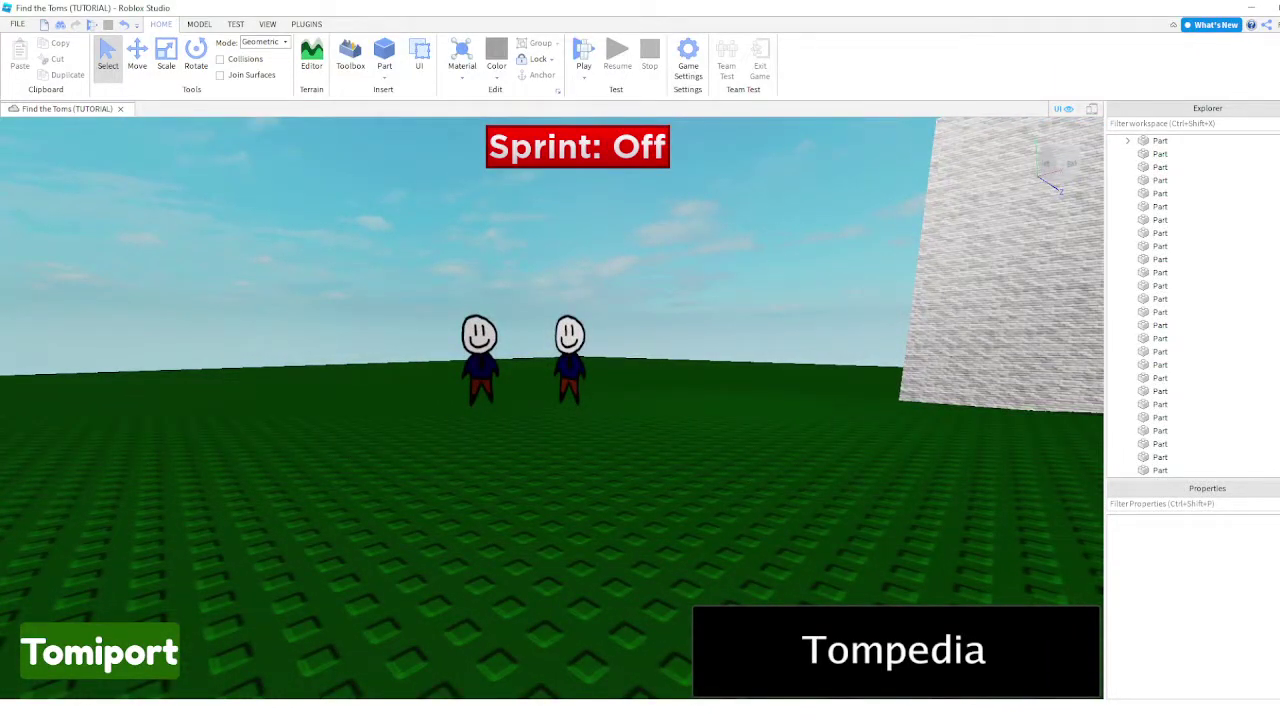
- Close the format dialog for Local Disk (D:) and return to the Find the Toms (TUTORIAL) place
{"action": "left_click", "coordinate": [814, 370]}
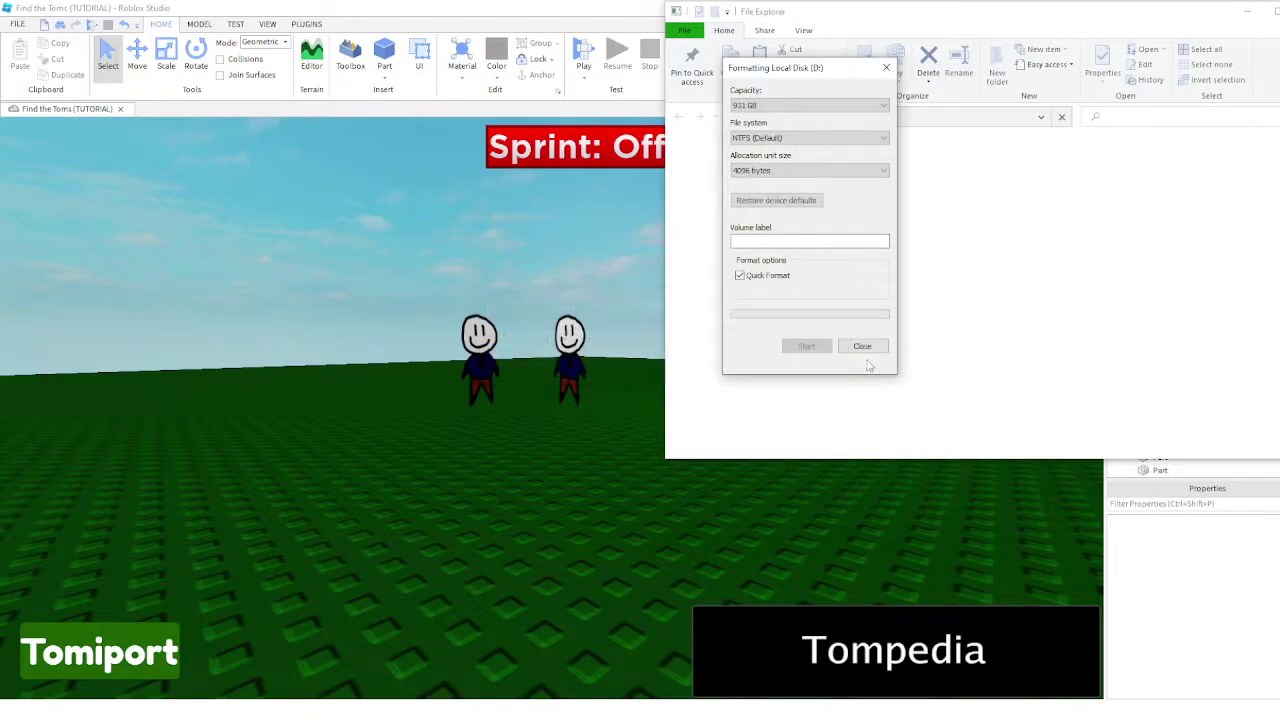
{"action": "left_click", "coordinate": [864, 346]}
{"action": "left_click", "coordinate": [573, 290]}
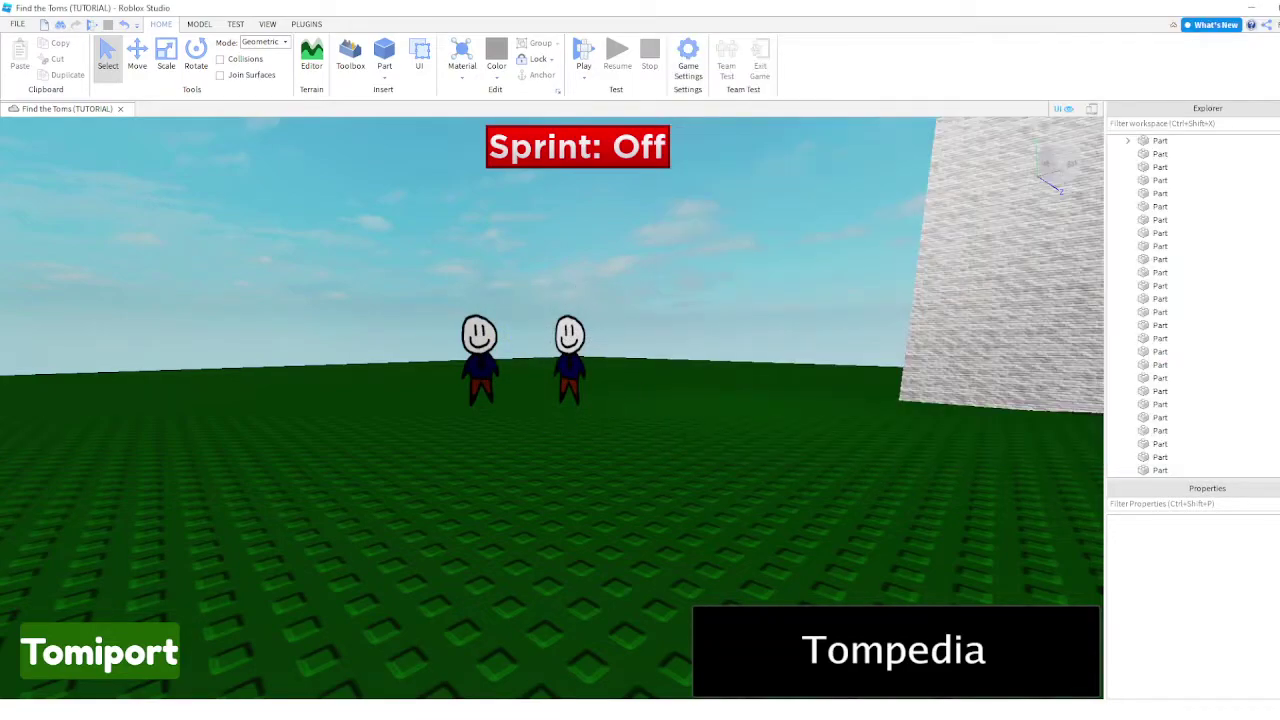
- Switch to the (44) Find The Freds! place and read both badge-awarding scripts in ServerScriptService
{"action": "left_click", "coordinate": [880, 675]}
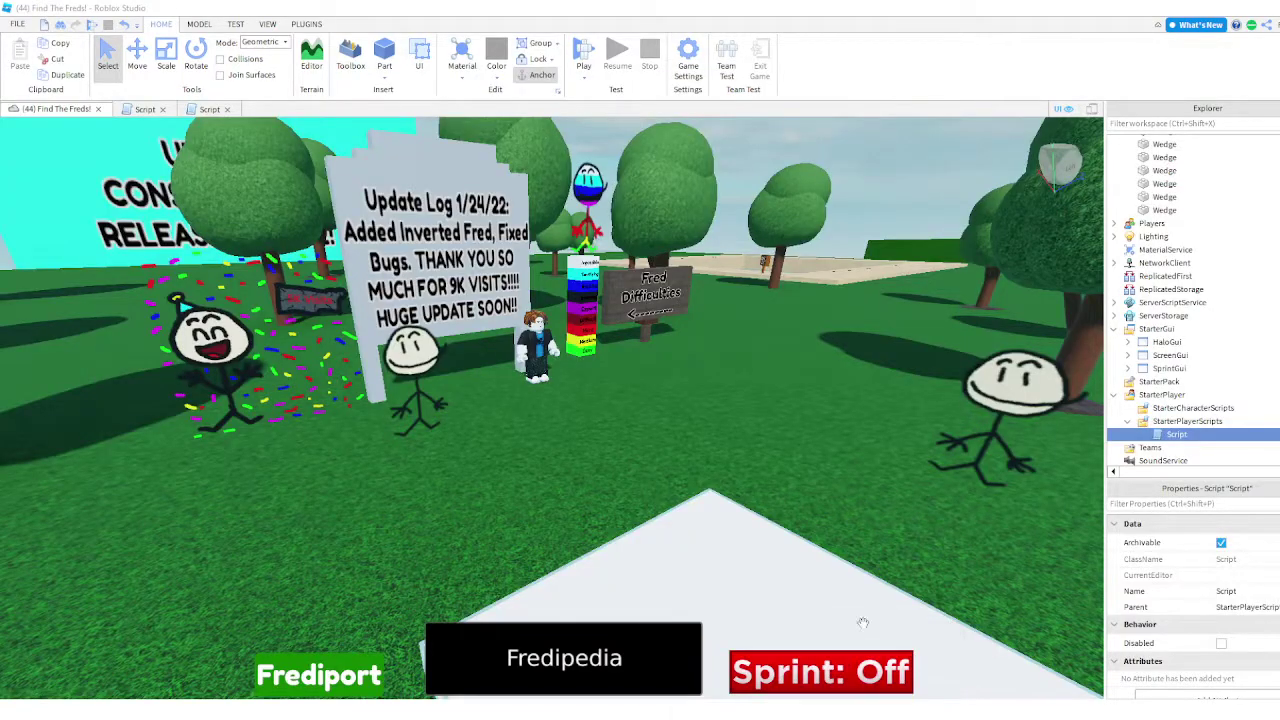
{"action": "left_click", "coordinate": [1114, 395]}
{"action": "left_click", "coordinate": [1114, 329]}
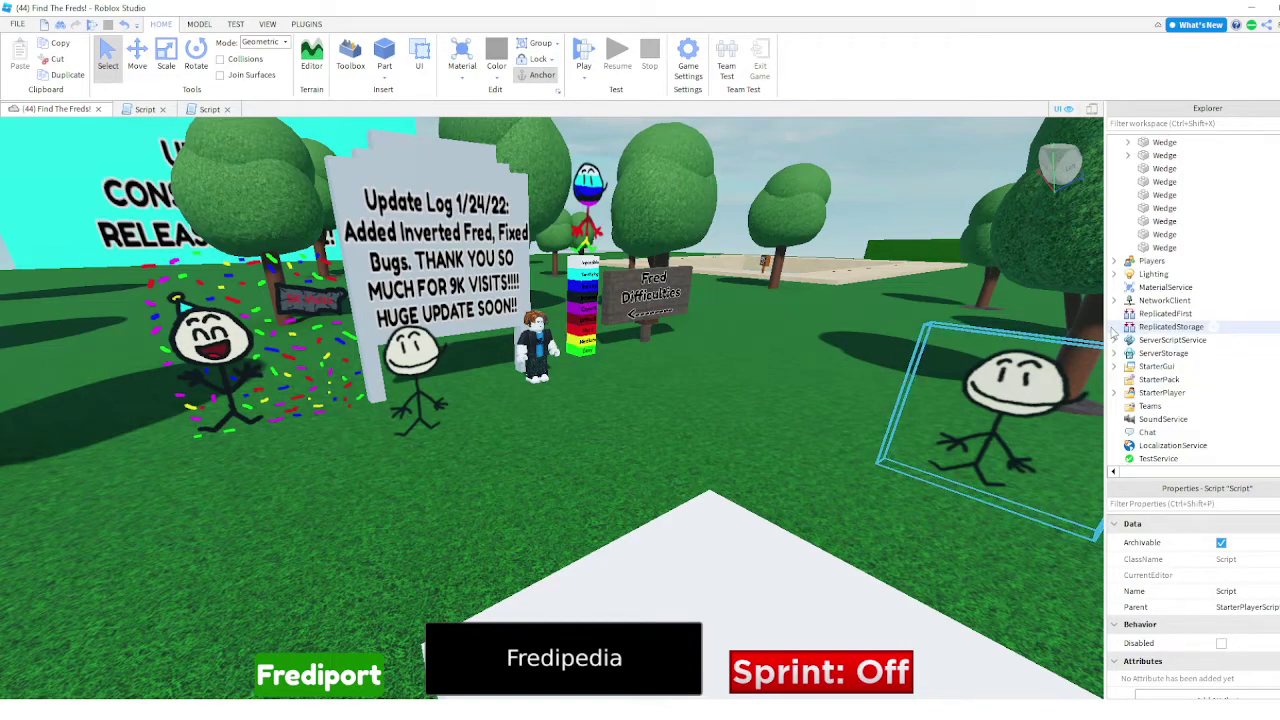
{"action": "left_click", "coordinate": [1114, 340]}
{"action": "double_click", "coordinate": [1162, 353]}
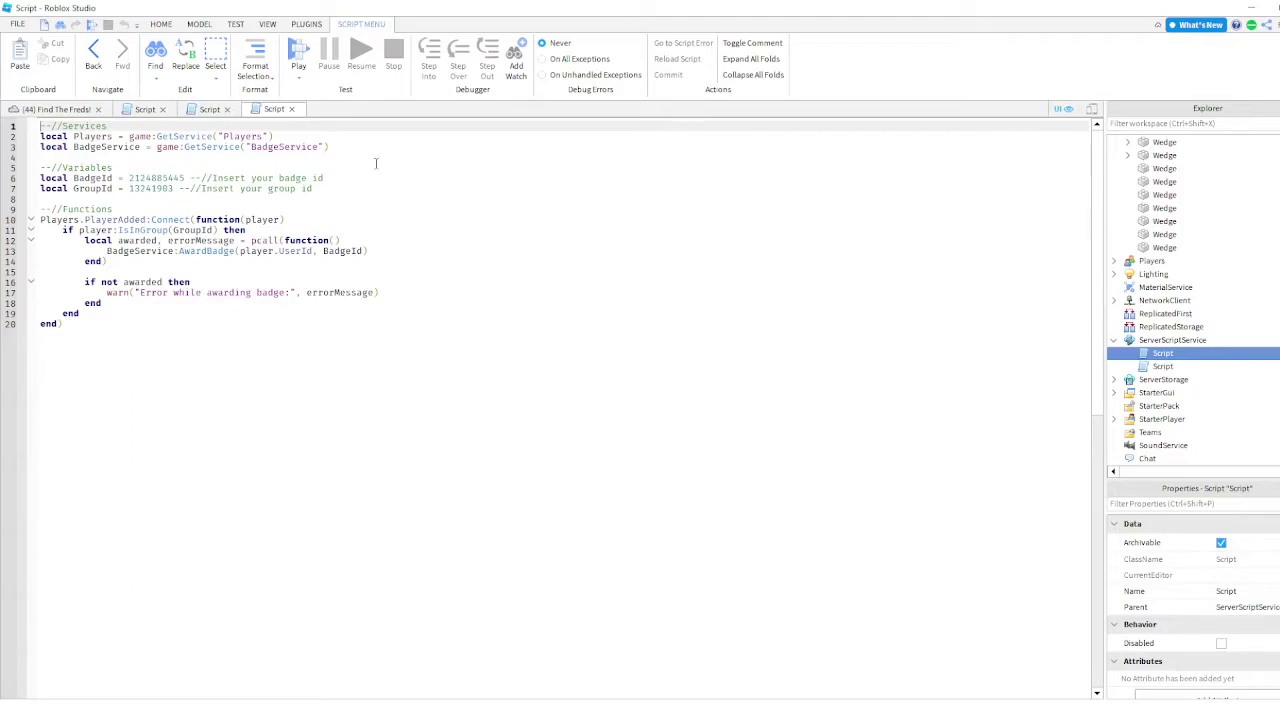
{"action": "left_click", "coordinate": [292, 109]}
{"action": "double_click", "coordinate": [1162, 366]}
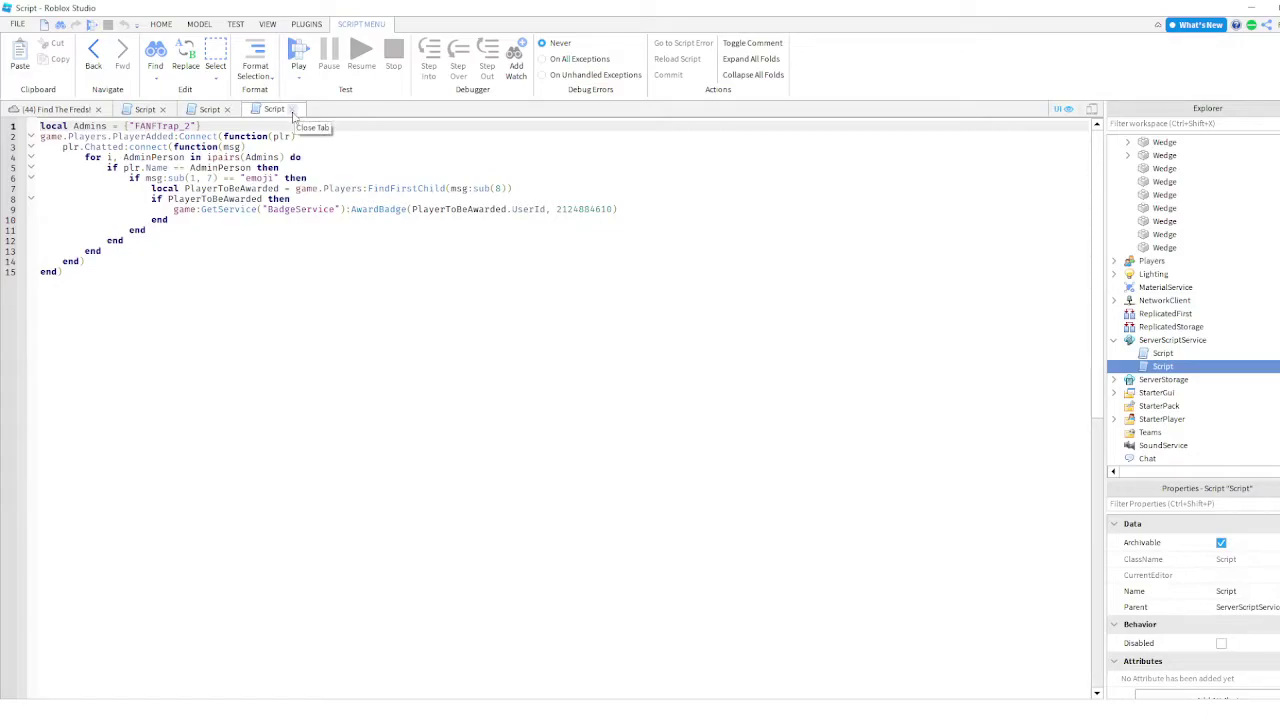
{"action": "left_click", "coordinate": [292, 109]}
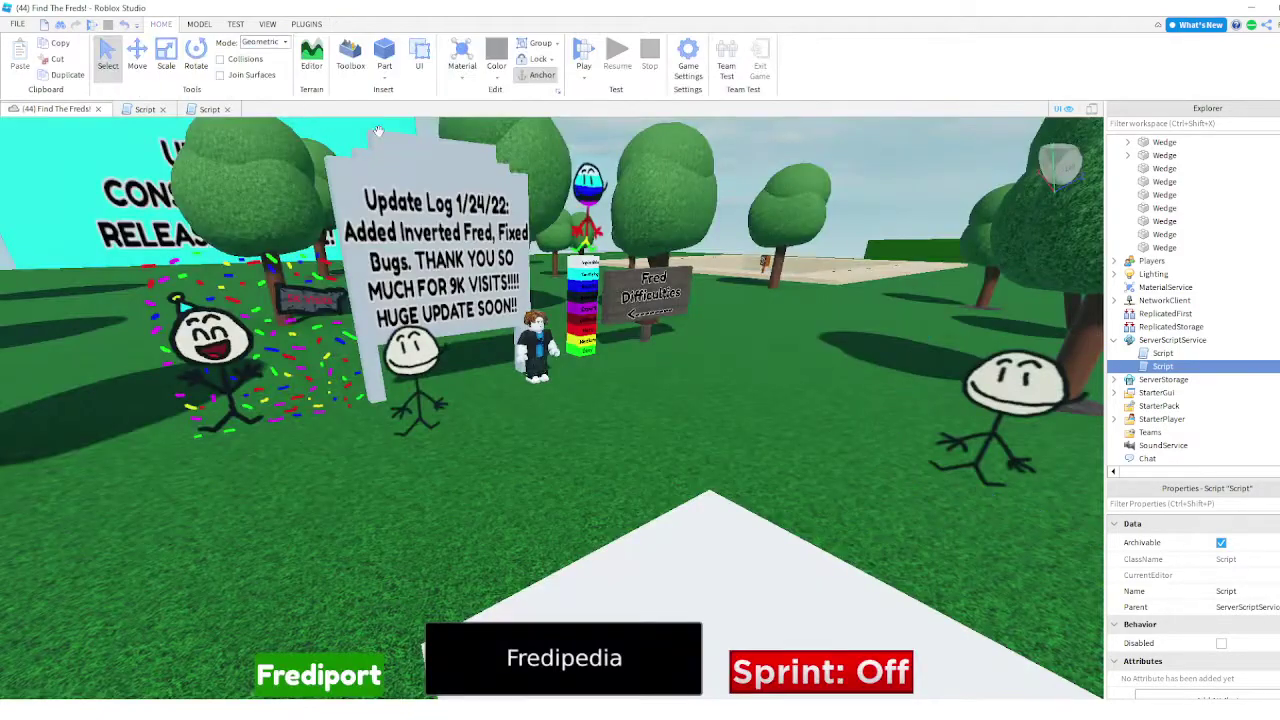
- Check the contents of ServerStorage, collapse it, and expand ServerScriptService again
{"action": "left_click", "coordinate": [1114, 340]}
{"action": "left_click", "coordinate": [1114, 353]}
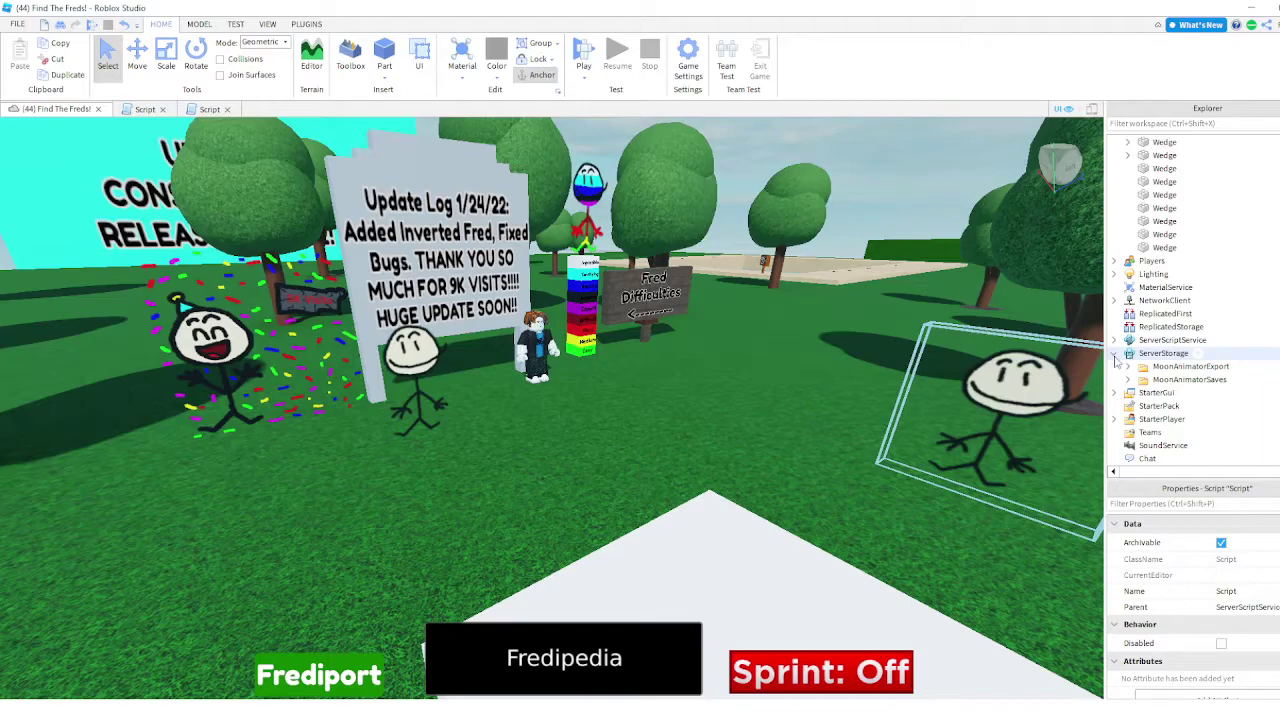
{"action": "left_click", "coordinate": [1114, 353]}
{"action": "left_click", "coordinate": [1114, 340]}
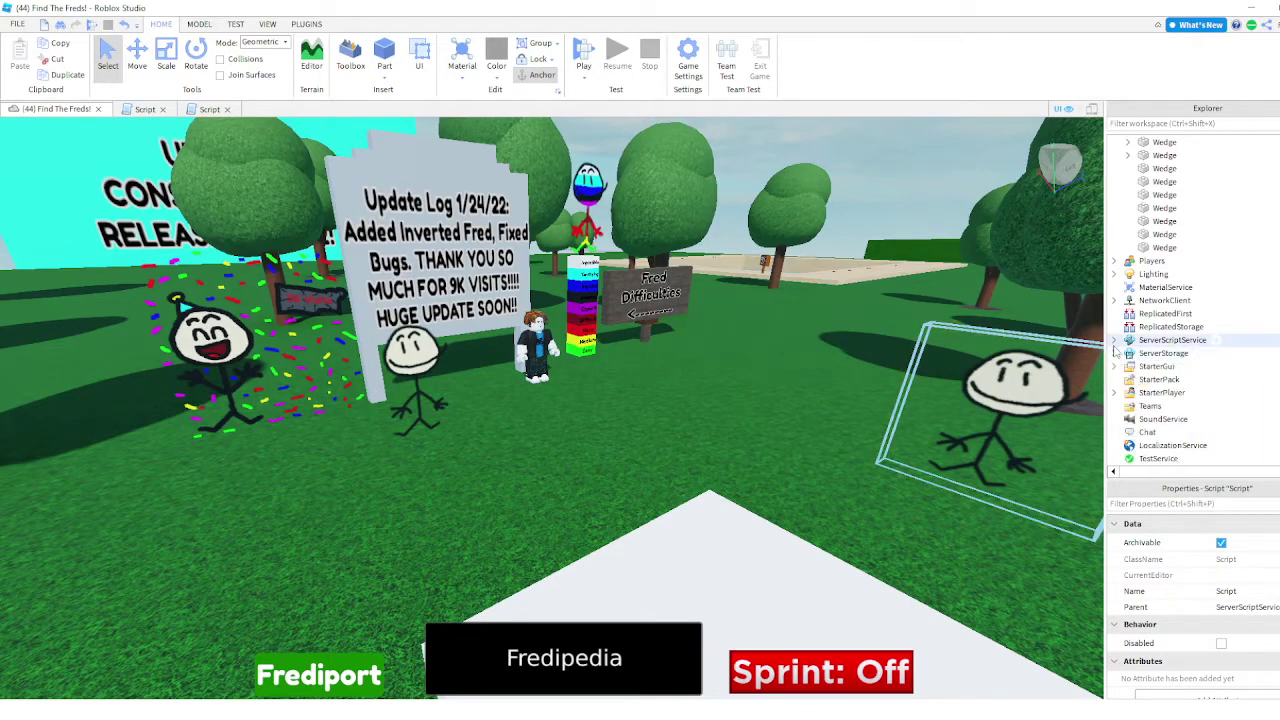
- Recheck the group-membership badge script in ServerScriptService and copy that script
{"action": "left_click", "coordinate": [1160, 366]}
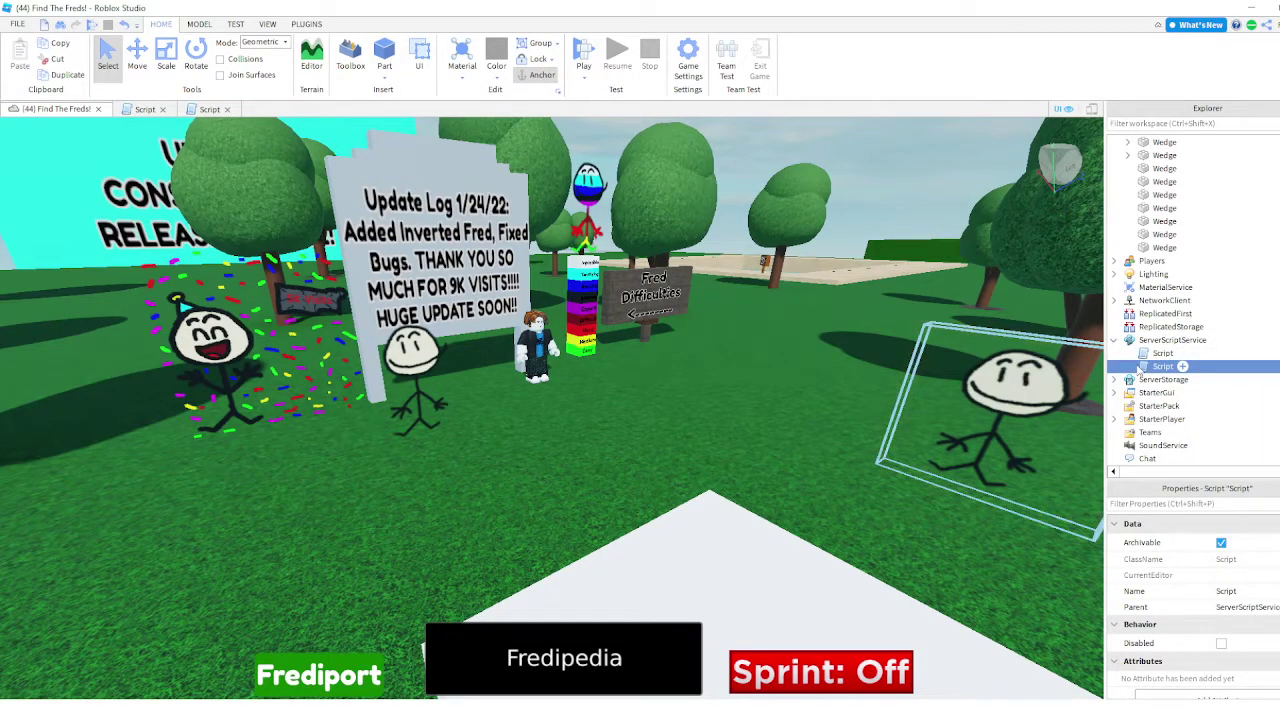
{"action": "double_click", "coordinate": [1134, 353]}
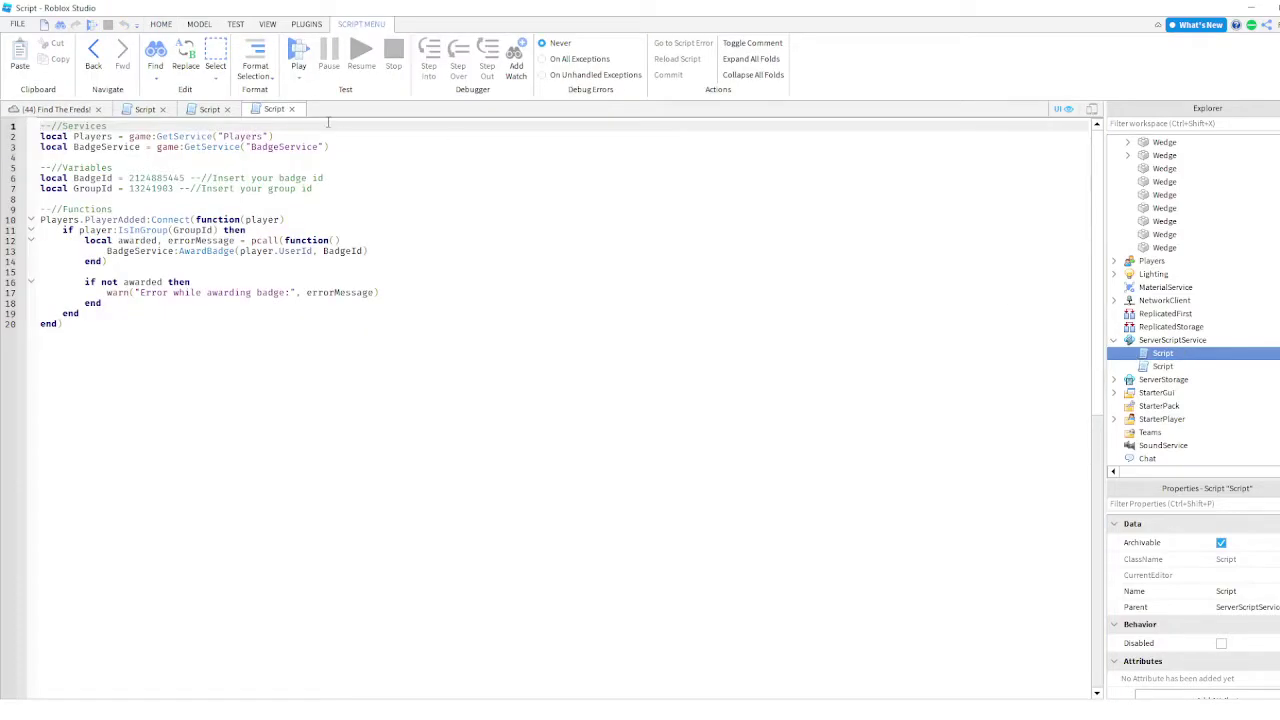
{"action": "left_click", "coordinate": [292, 109]}
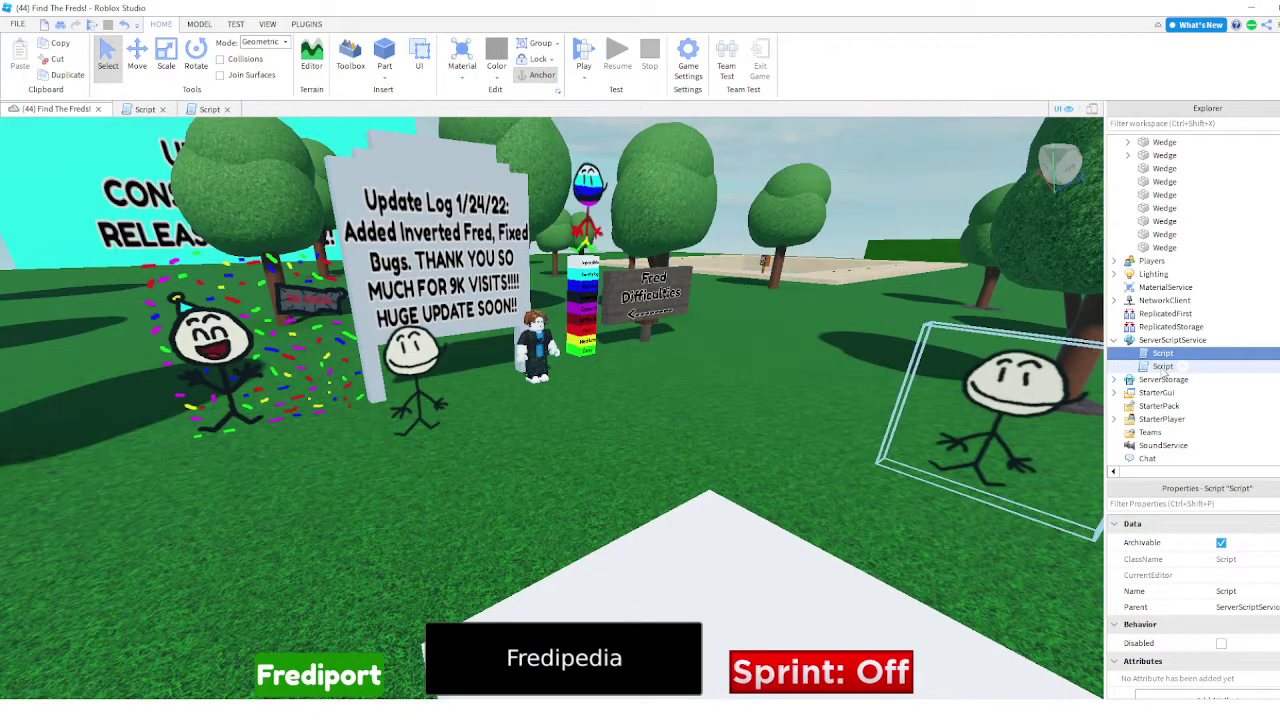
{"action": "right_click", "coordinate": [1160, 366]}
{"action": "left_click", "coordinate": [1167, 61]}
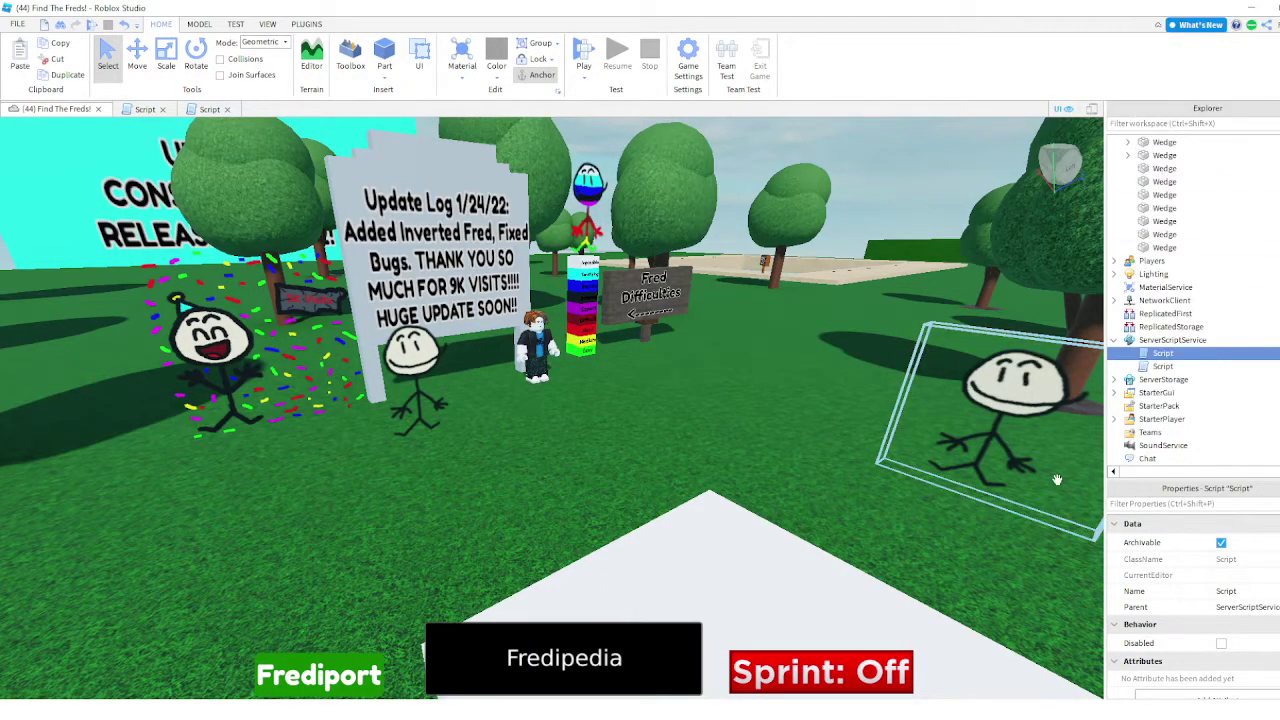
- Return to the Find the Toms (TUTORIAL) place and dismiss the location error for the D: drive
{"action": "key", "text": "alt+Tab"}
{"action": "key", "text": "alt+Tab"}
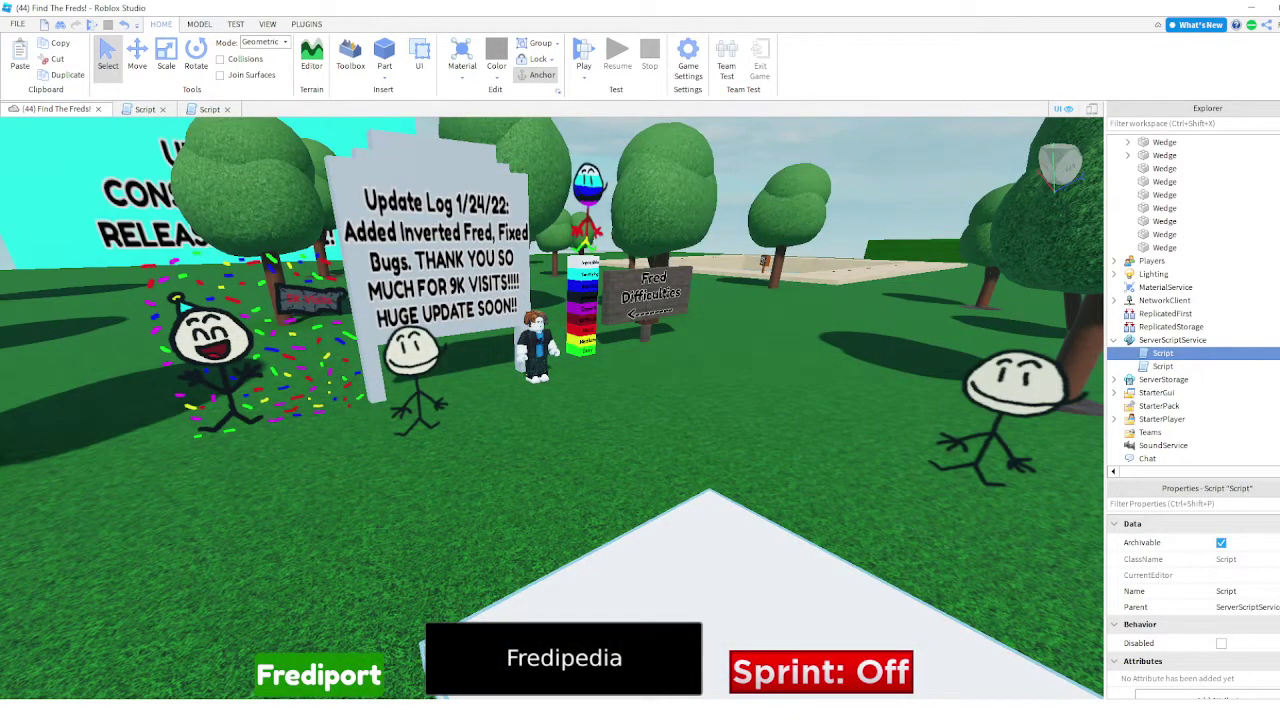
{"action": "left_click", "coordinate": [886, 655]}
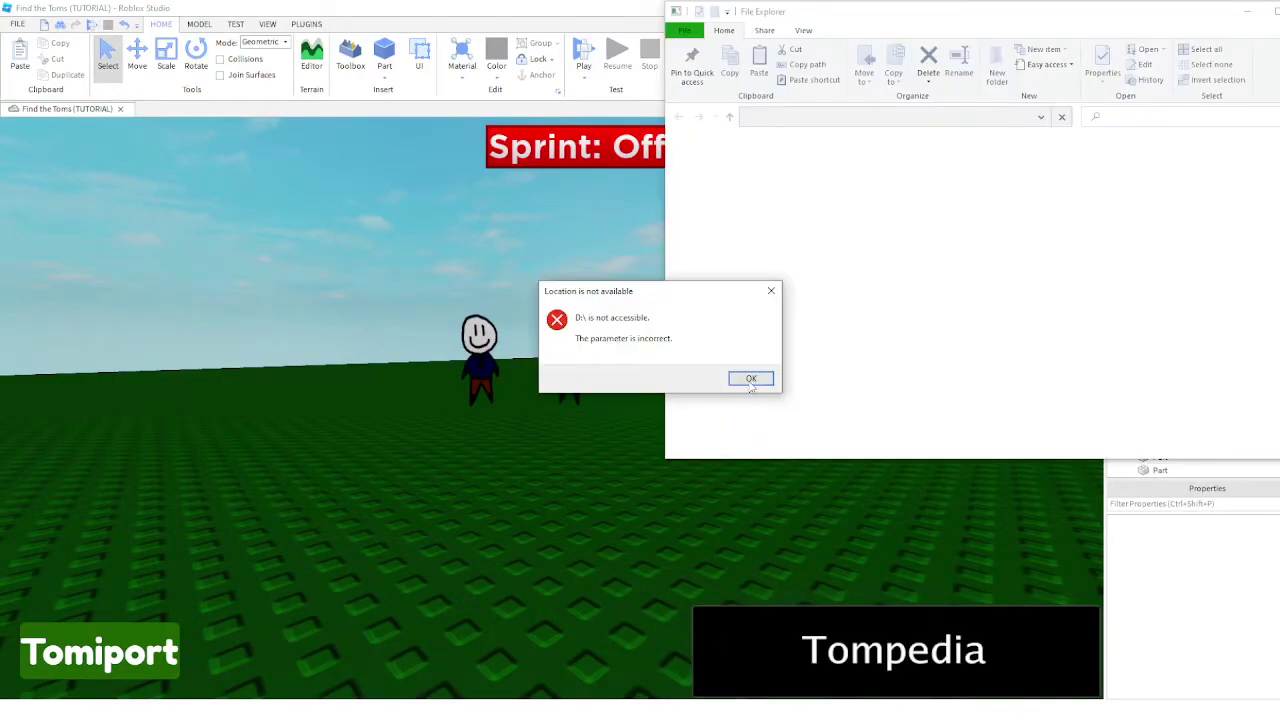
{"action": "left_click", "coordinate": [751, 379]}
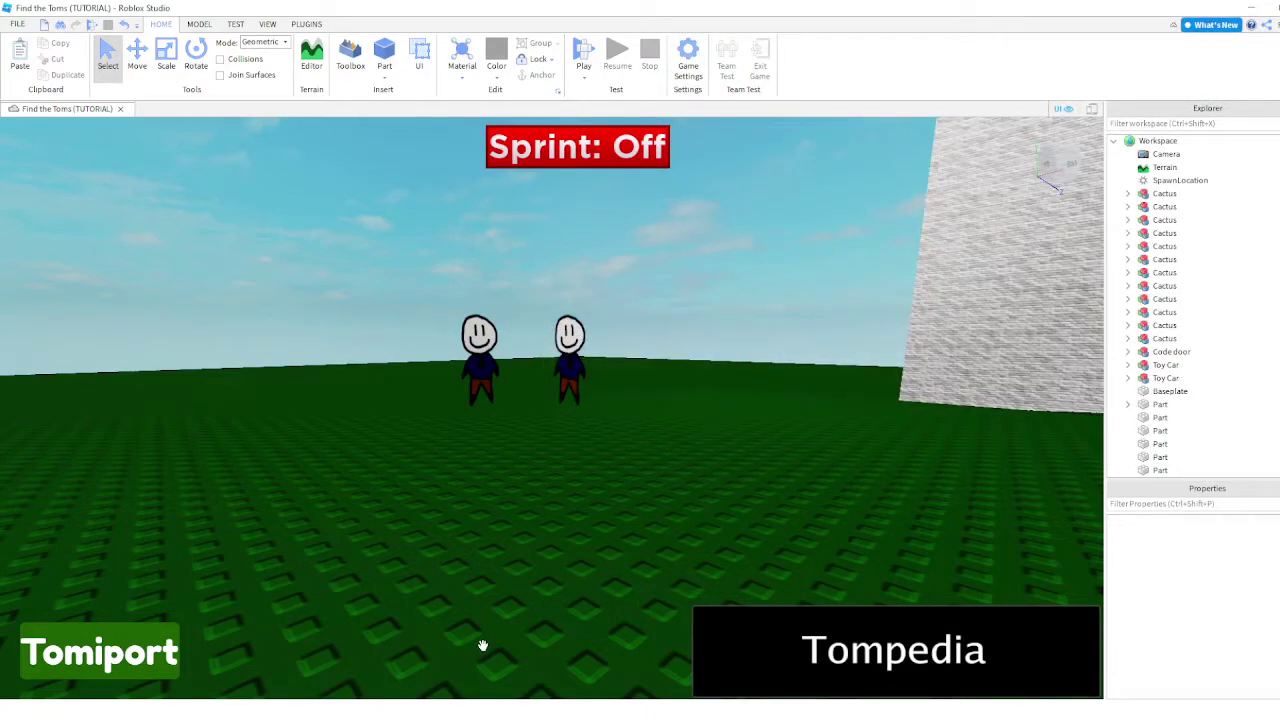
{"action": "key", "text": "super+e"}
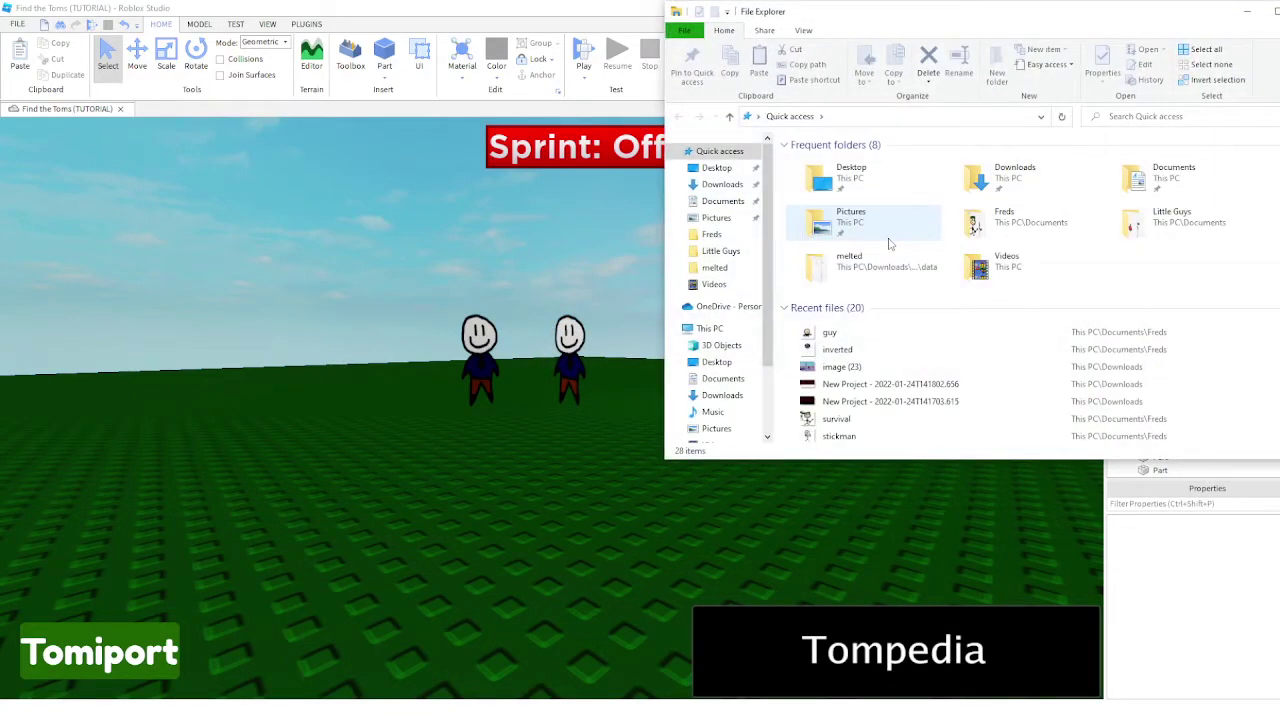
{"action": "left_click", "coordinate": [575, 254]}
- Find ServerScriptService in the place's object tree and paste the copied badge script into it
{"action": "scroll", "coordinate": [1162, 393], "scroll_direction": "down", "scroll_amount": 10}
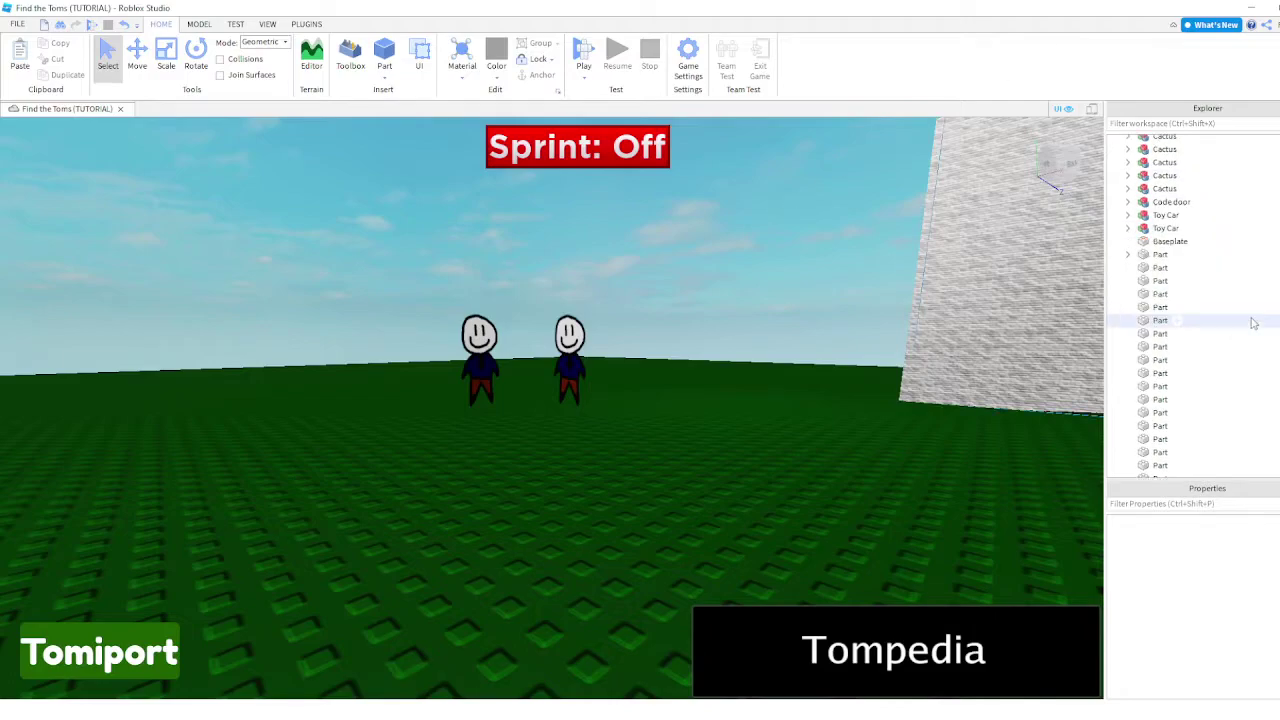
{"action": "scroll", "coordinate": [1170, 380], "scroll_direction": "down", "scroll_amount": 4}
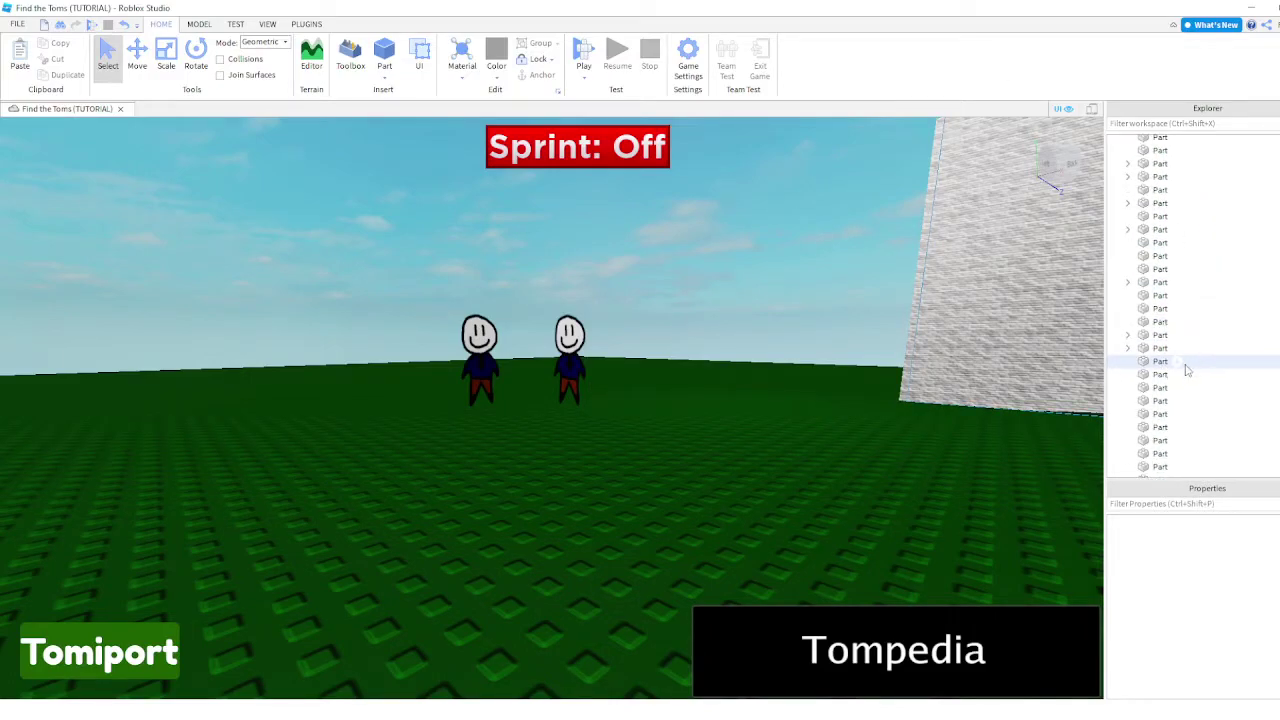
{"action": "scroll", "coordinate": [1067, 395], "scroll_direction": "down", "scroll_amount": 3}
{"action": "scroll", "coordinate": [1164, 345], "scroll_direction": "down", "scroll_amount": 3}
{"action": "scroll", "coordinate": [1067, 380], "scroll_direction": "up", "scroll_amount": 2}
{"action": "scroll", "coordinate": [979, 355], "scroll_direction": "up", "scroll_amount": 1}
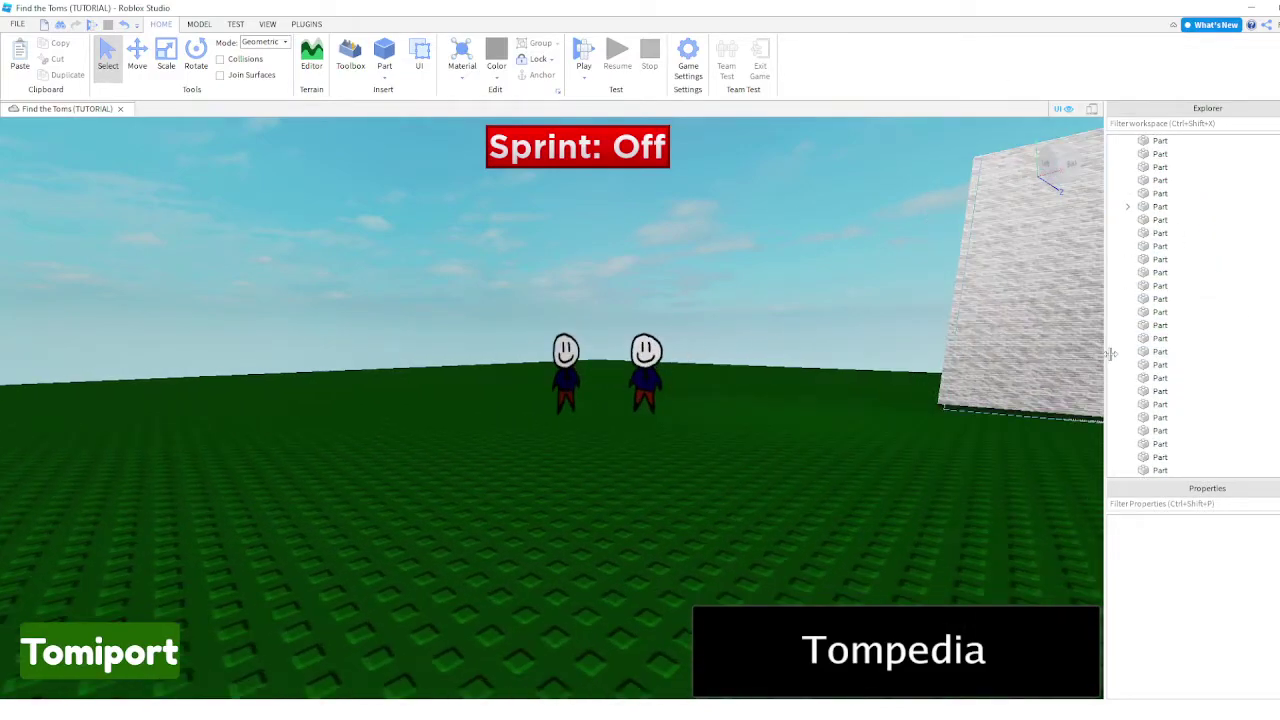
{"action": "scroll", "coordinate": [1232, 318], "scroll_direction": "down", "scroll_amount": 2}
{"action": "scroll", "coordinate": [1190, 320], "scroll_direction": "down", "scroll_amount": 5}
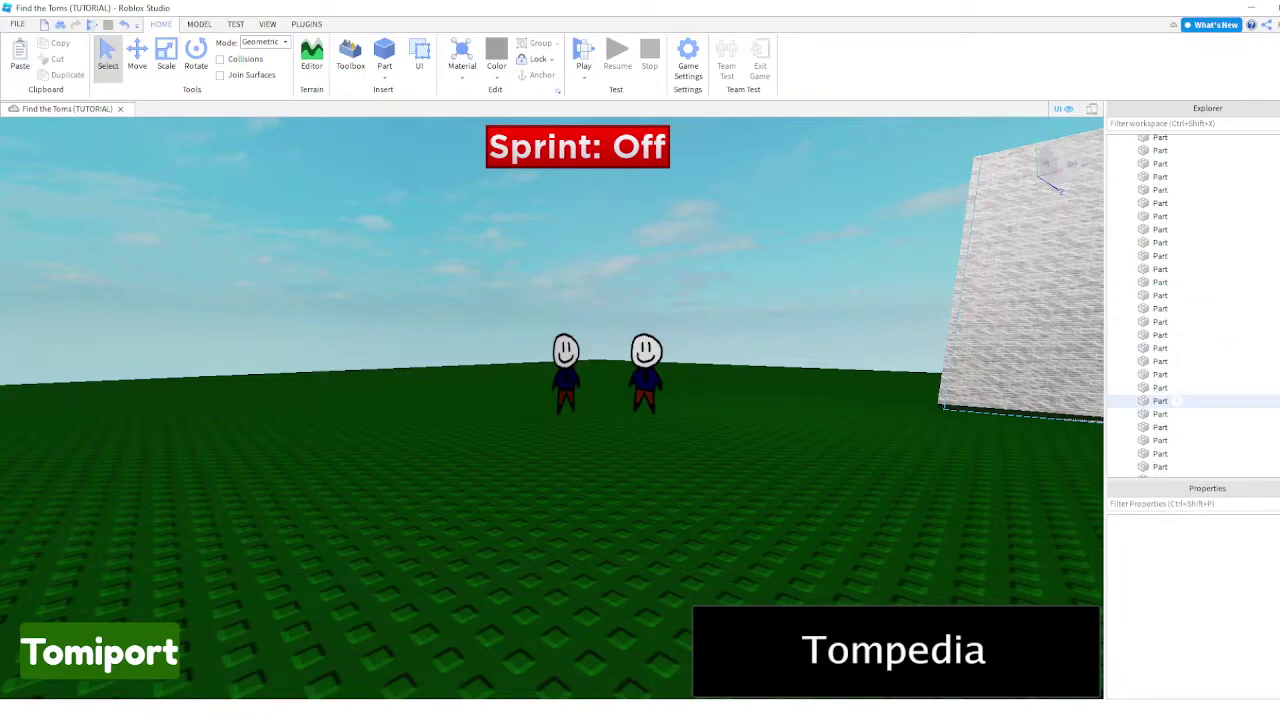
{"action": "left_click", "coordinate": [1117, 353]}
{"action": "left_click", "coordinate": [1117, 351]}
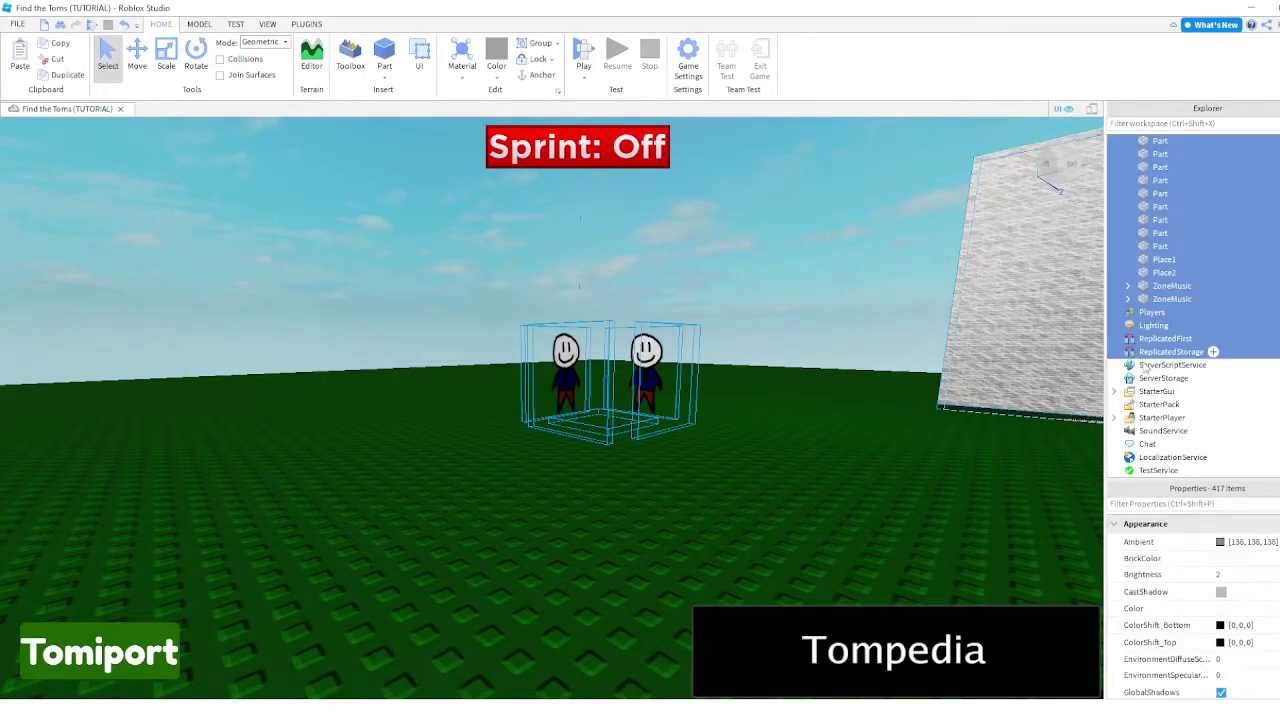
{"action": "left_click", "coordinate": [1142, 376]}
{"action": "left_click", "coordinate": [1140, 369]}
{"action": "right_click", "coordinate": [1140, 370]}
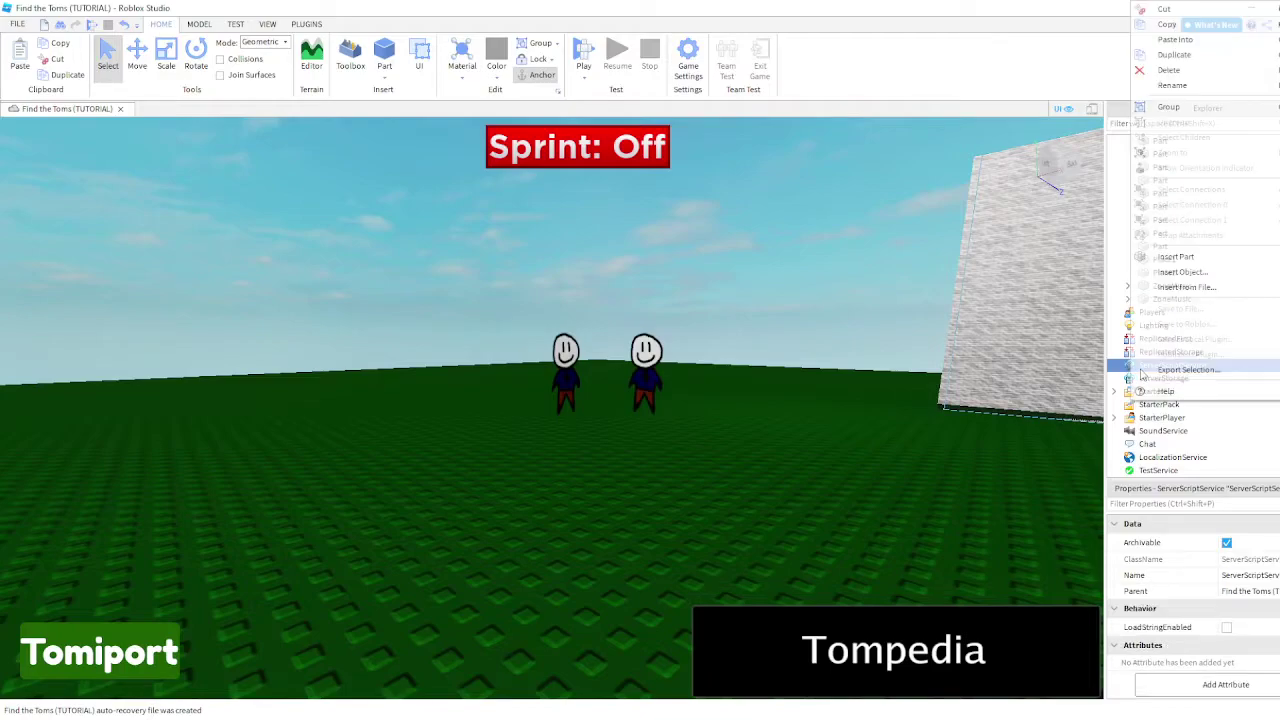
{"action": "left_click", "coordinate": [1171, 41]}
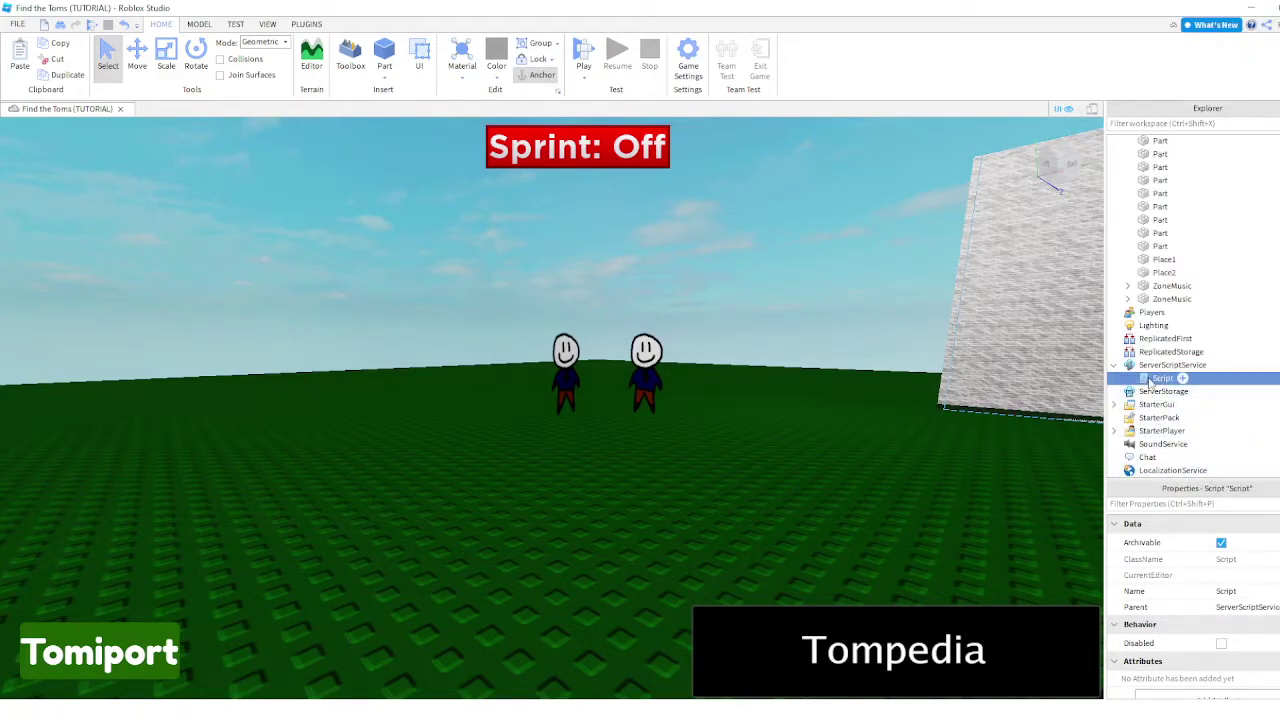
{"action": "double_click", "coordinate": [1160, 378]}
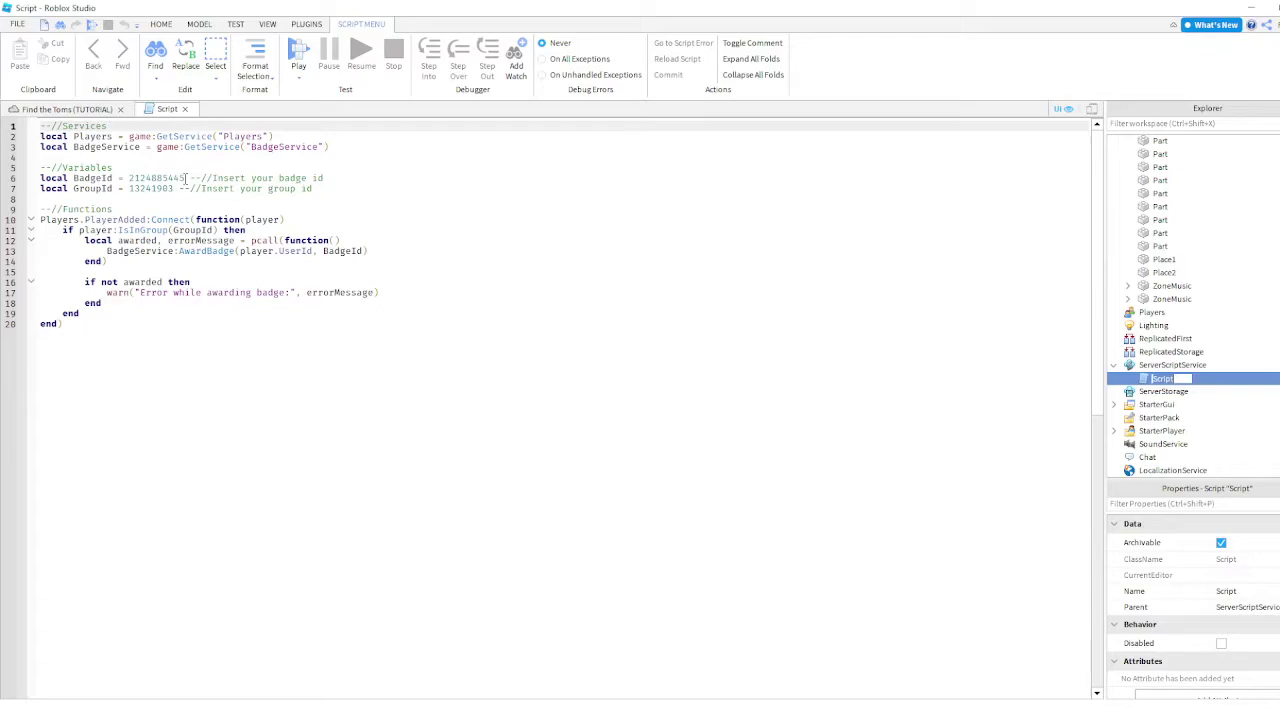
{"action": "left_click", "coordinate": [184, 177]}
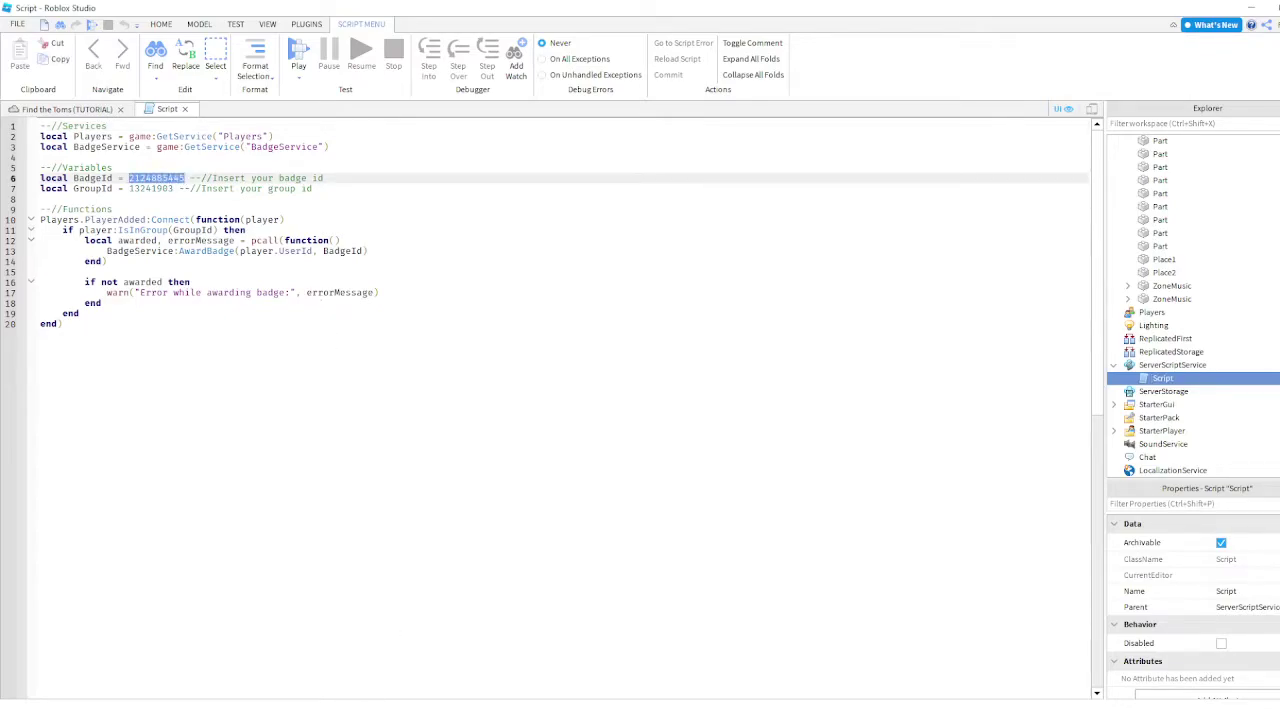
{"action": "key", "text": "alt+Tab"}
{"action": "left_click", "coordinate": [262, 36]}
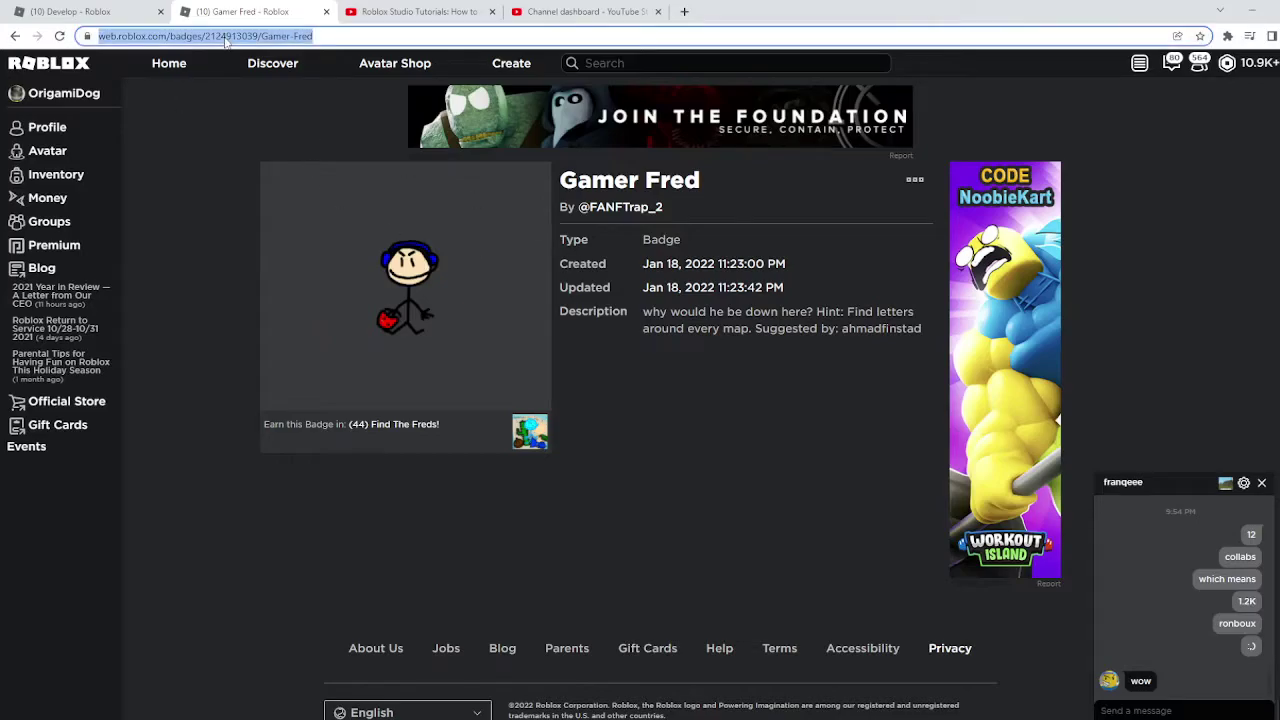
{"action": "double_click", "coordinate": [262, 36]}
{"action": "left_click", "coordinate": [800, 718]}
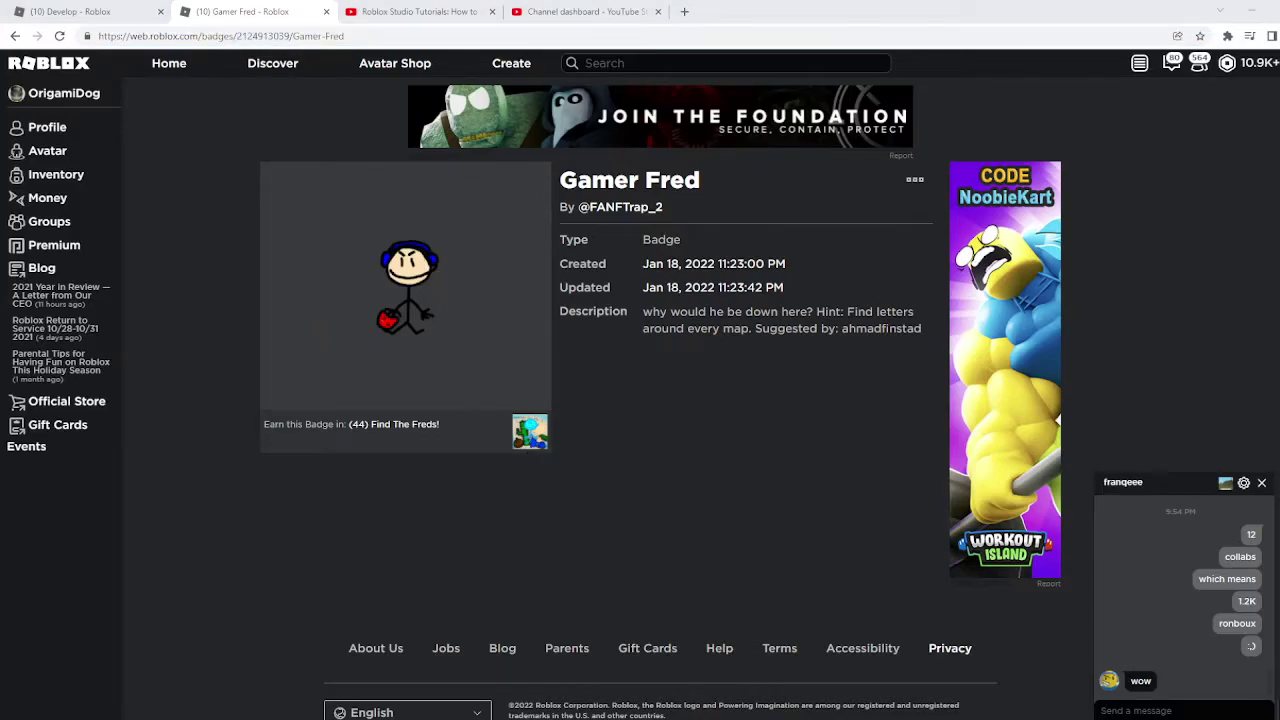
{"action": "left_click", "coordinate": [778, 681]}
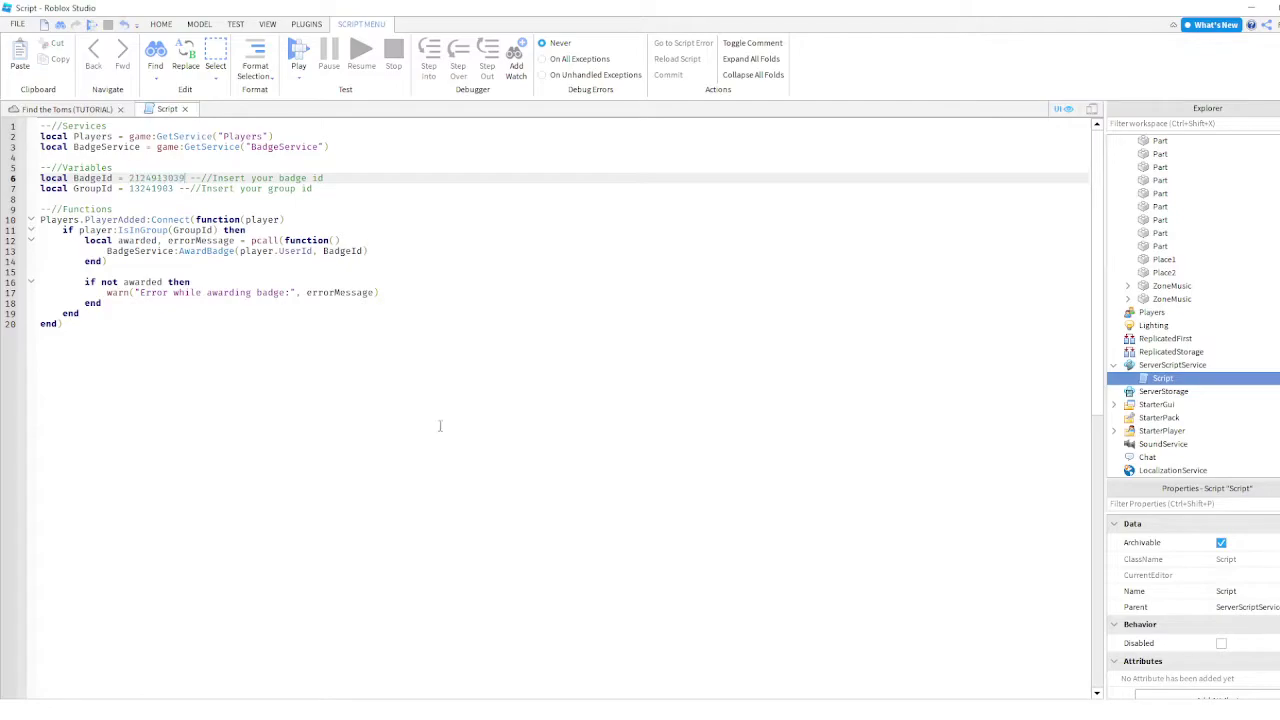
- Look back through the (44) Find The Freds! badge list and the Tim decal page in the browser, and return to Roblox Studio
{"action": "key", "text": "alt+Tab"}
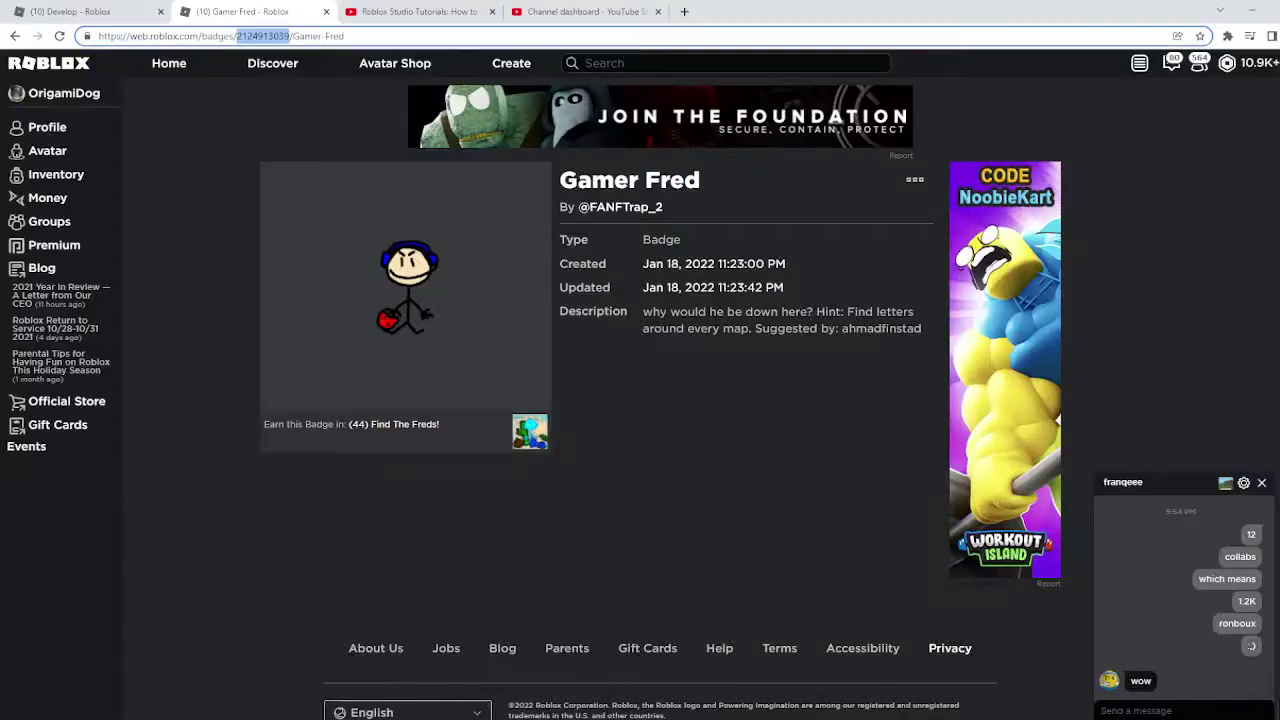
{"action": "key", "text": "alt+Left"}
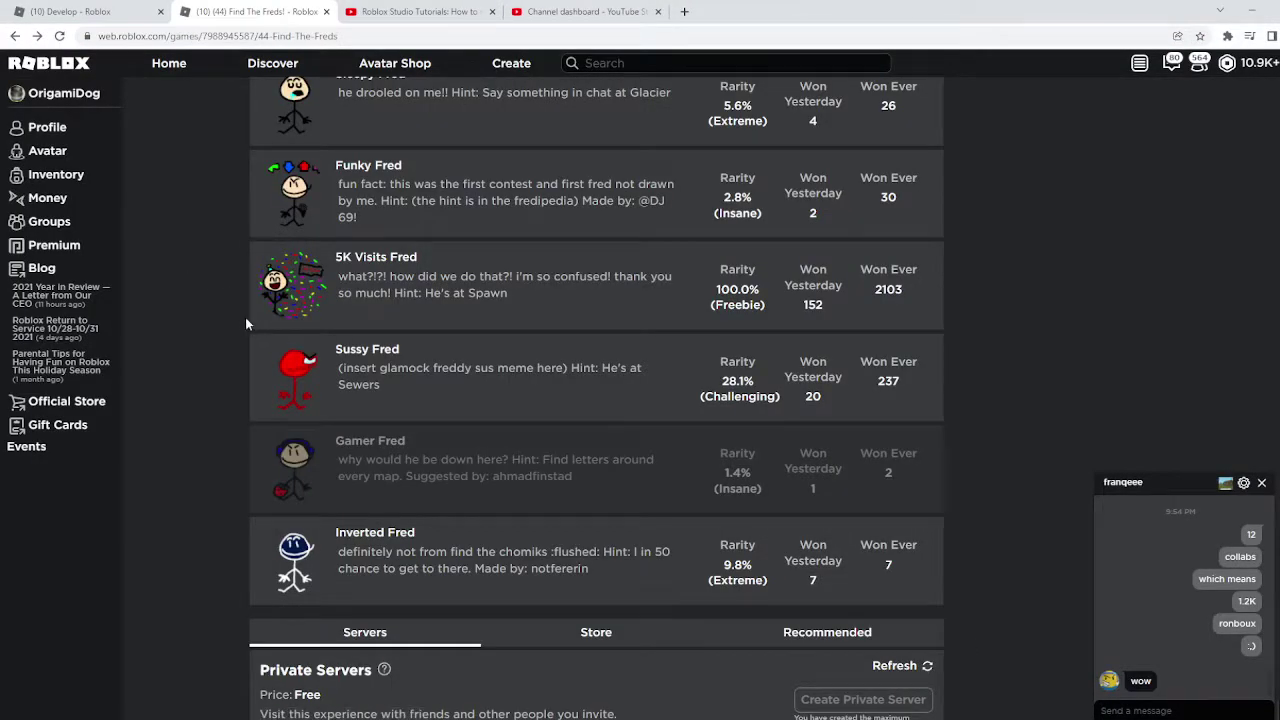
{"action": "scroll", "coordinate": [616, 287], "scroll_direction": "up", "scroll_amount": 6}
{"action": "scroll", "coordinate": [616, 287], "scroll_direction": "up", "scroll_amount": 15}
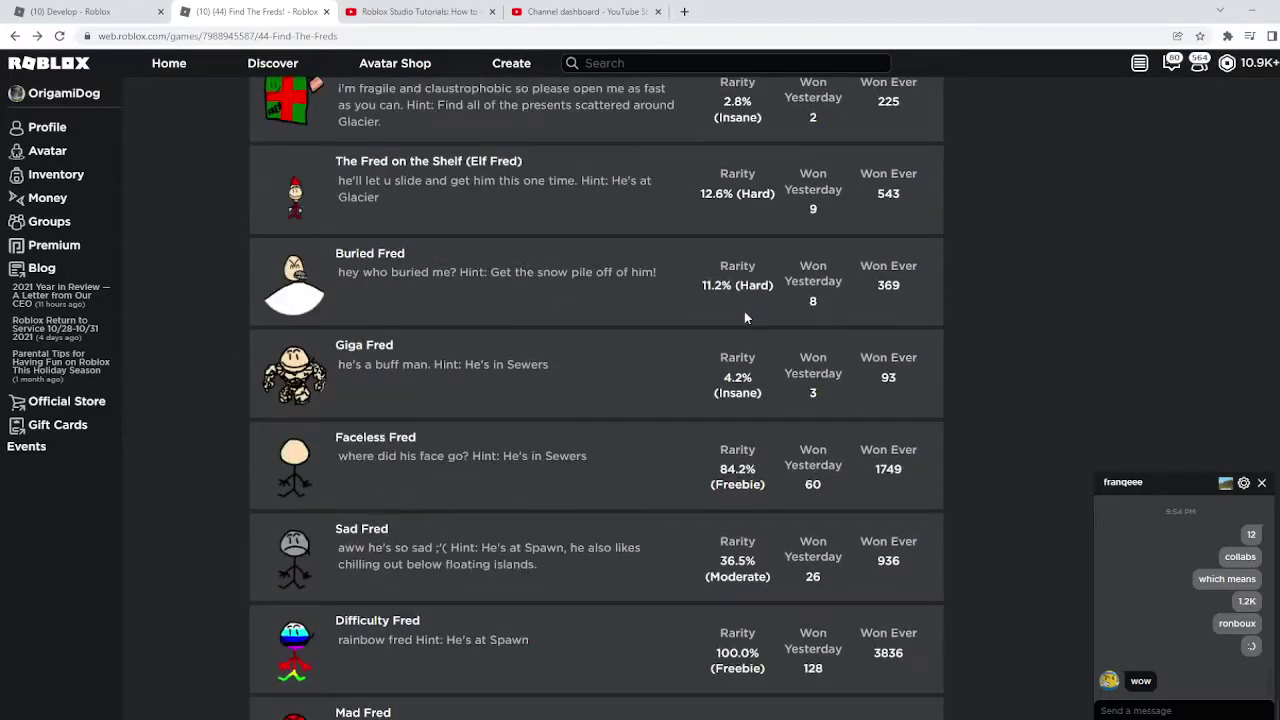
{"action": "key", "text": "alt+Left"}
{"action": "key", "text": "alt+Left"}
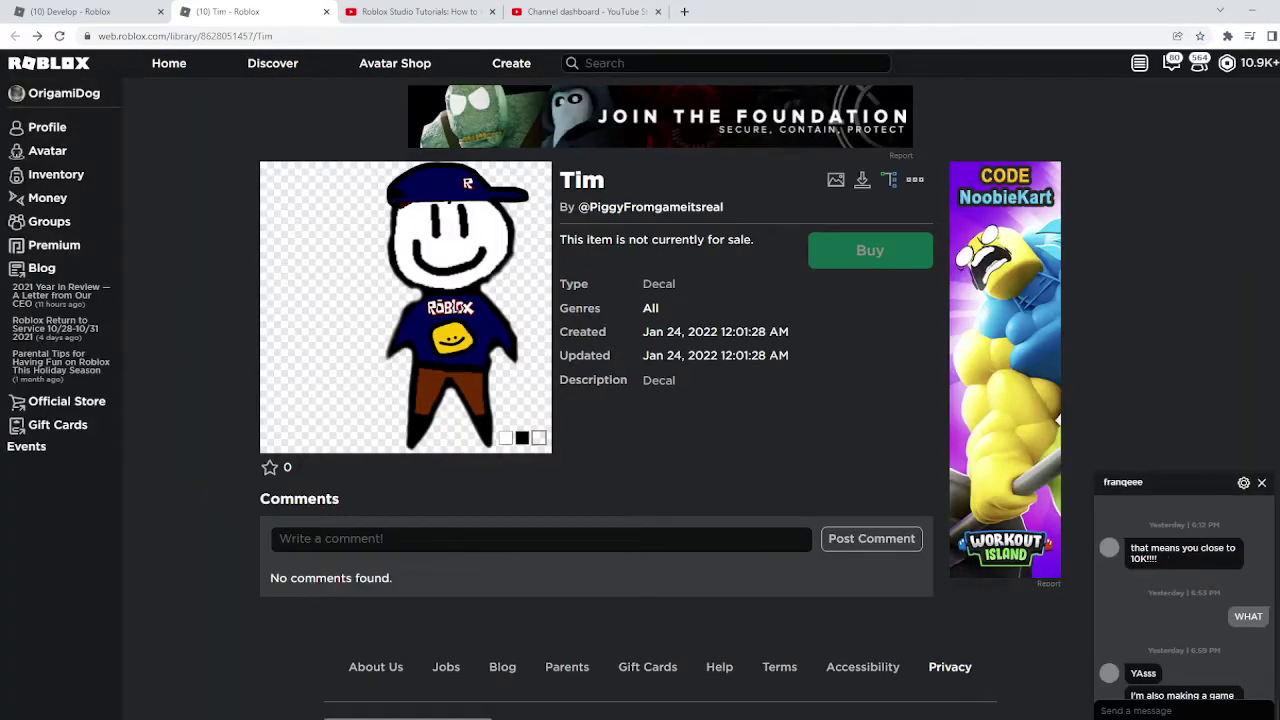
{"action": "mouse_move", "coordinate": [720, 712]}
{"action": "left_click", "coordinate": [762, 680]}
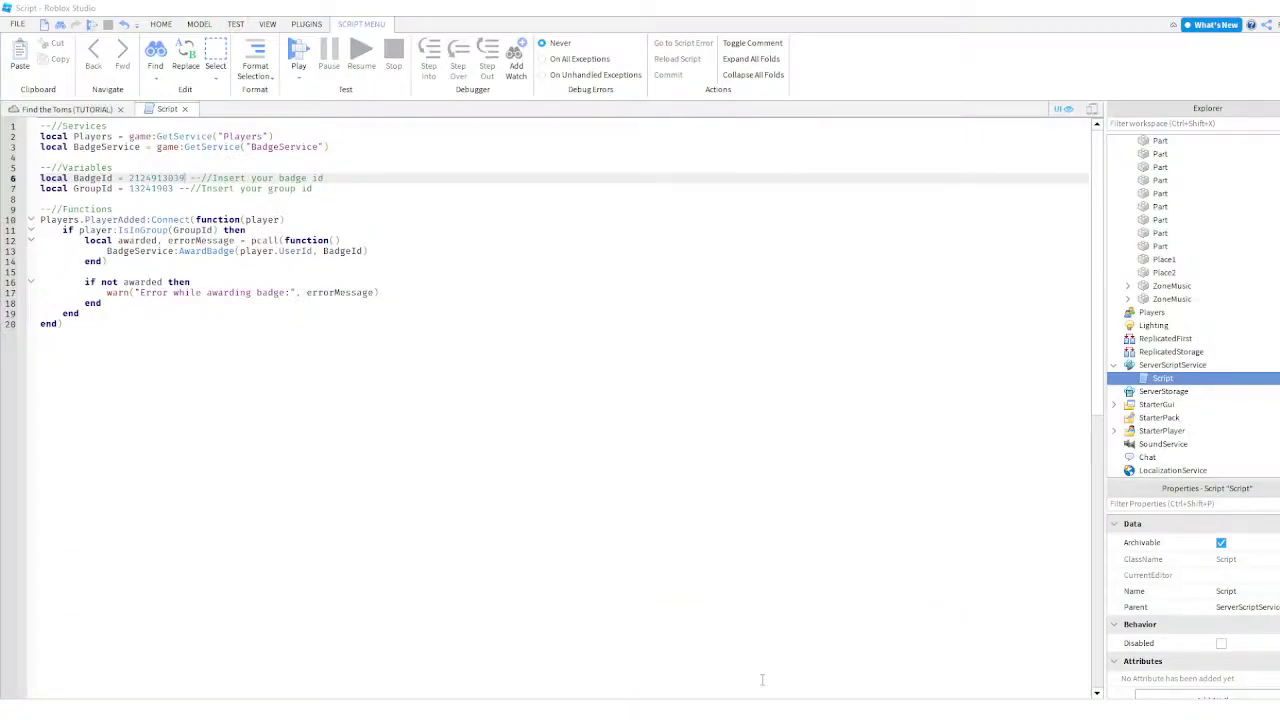
- Start a playtest of the Find the Toms (TUTORIAL) place and walk the character backwards away from the Toms
{"action": "left_click", "coordinate": [101, 113]}
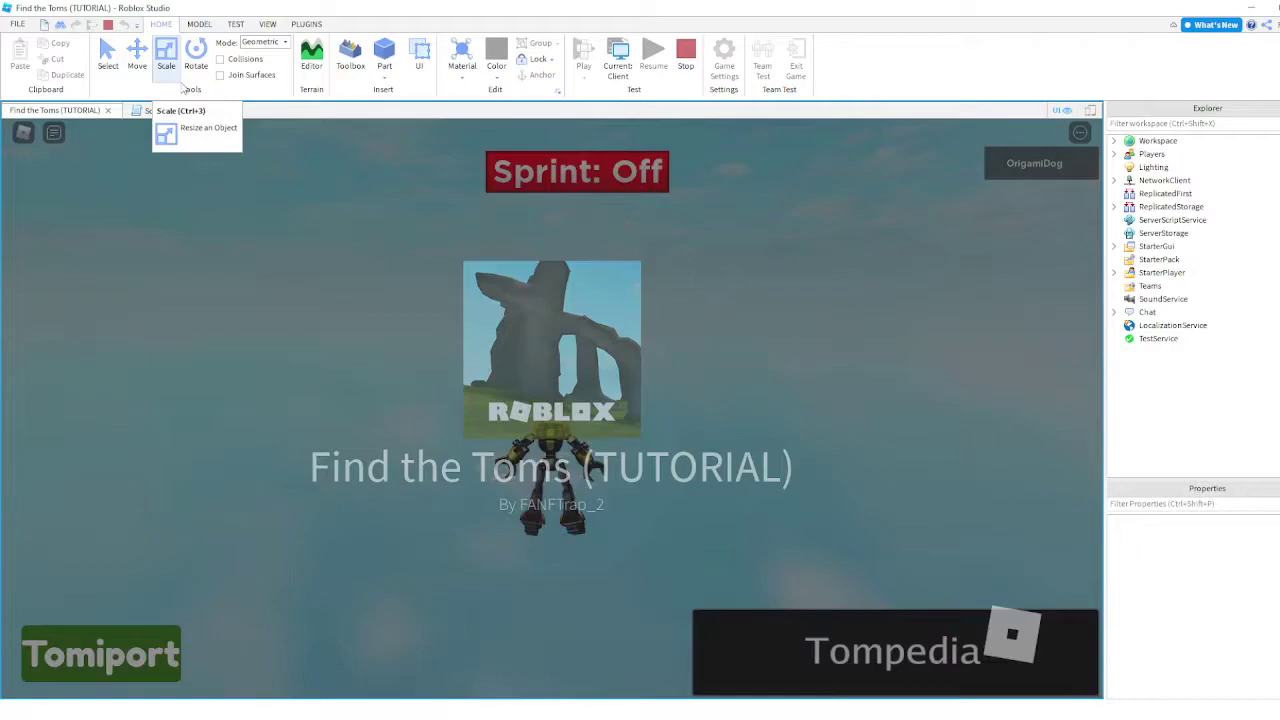
{"action": "key", "text": "s"}
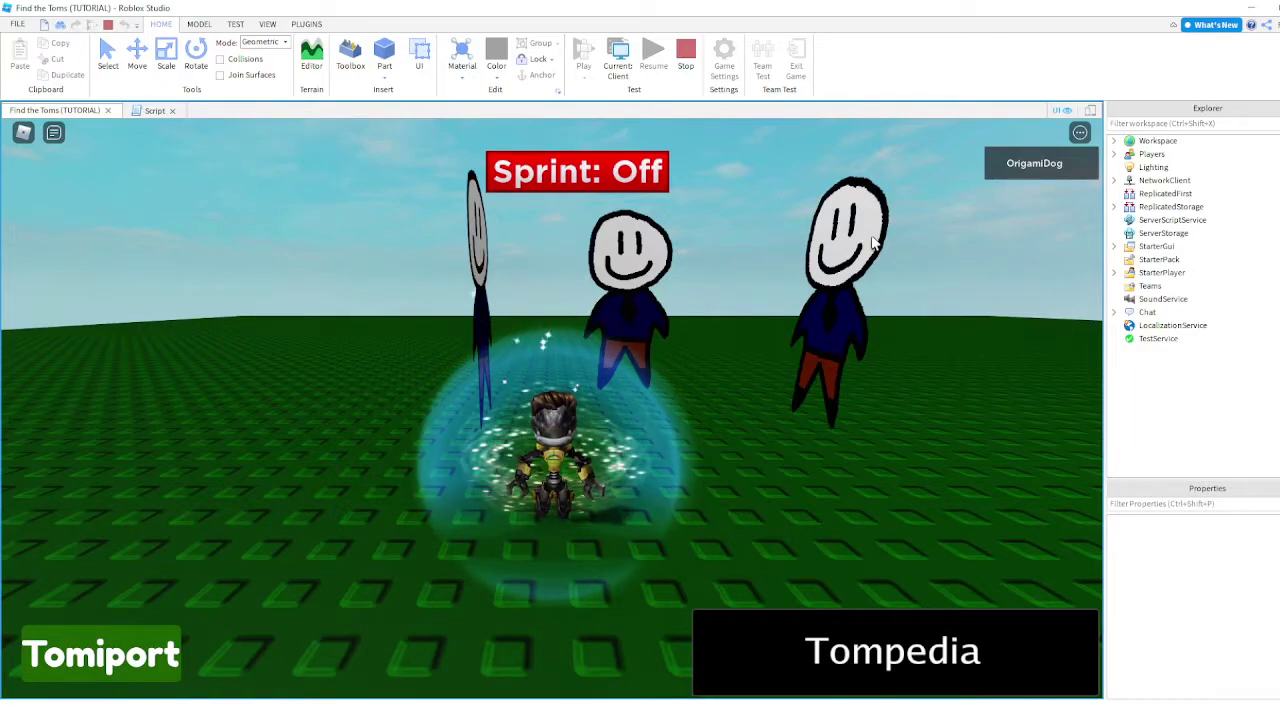
{"action": "key", "text": "s"}
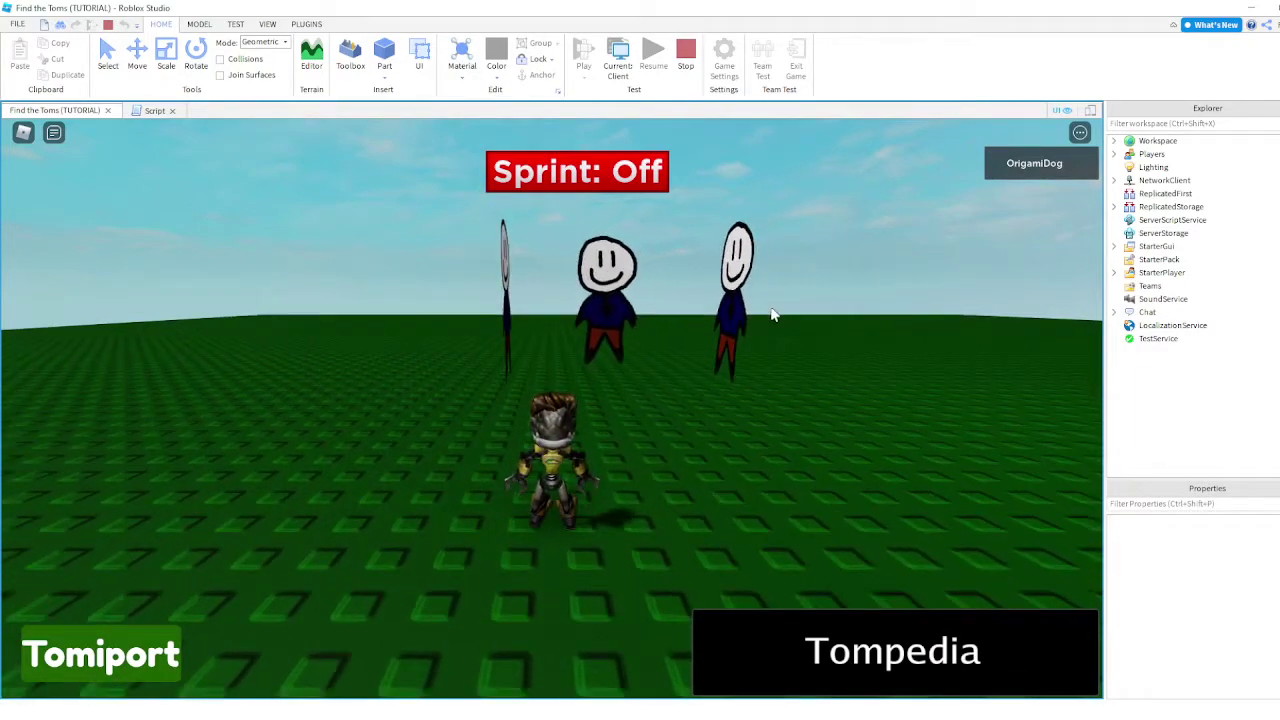
{"action": "key", "text": "s"}
{"action": "key", "text": "a"}
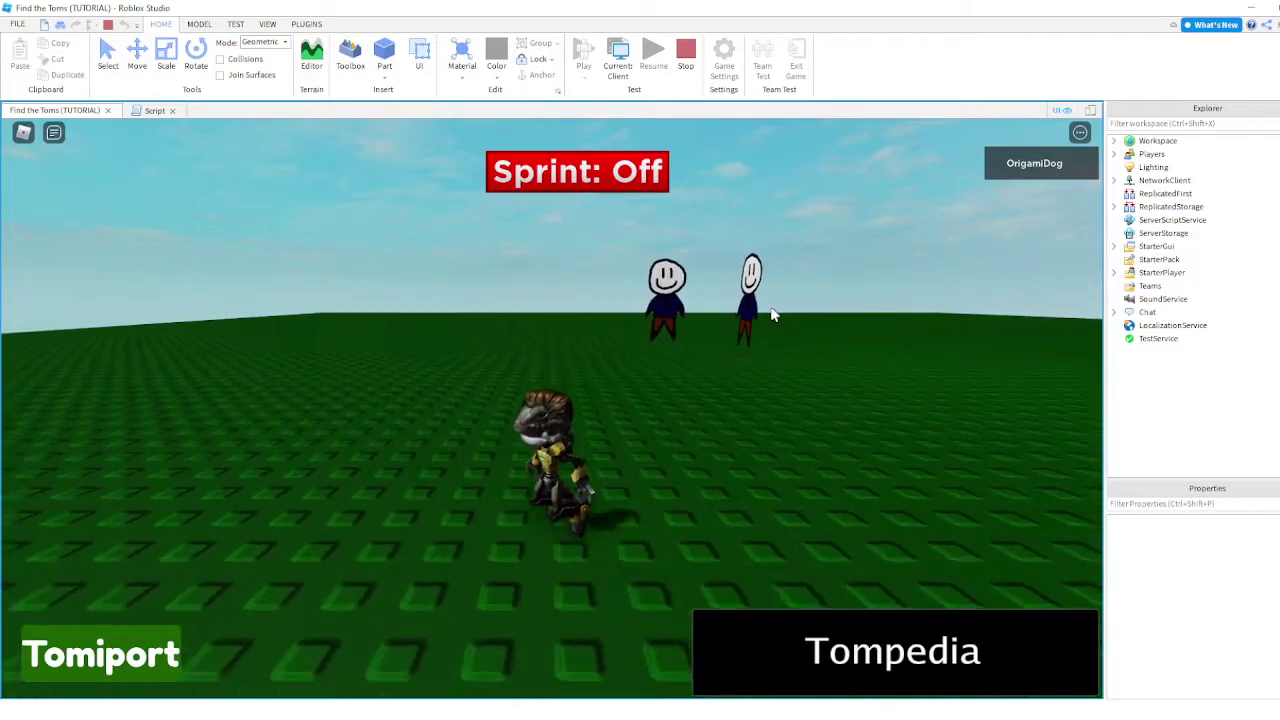
- Test the sprint GUI by turning sprint on, moving the character, and turning sprint off again
{"action": "left_click", "coordinate": [648, 188]}
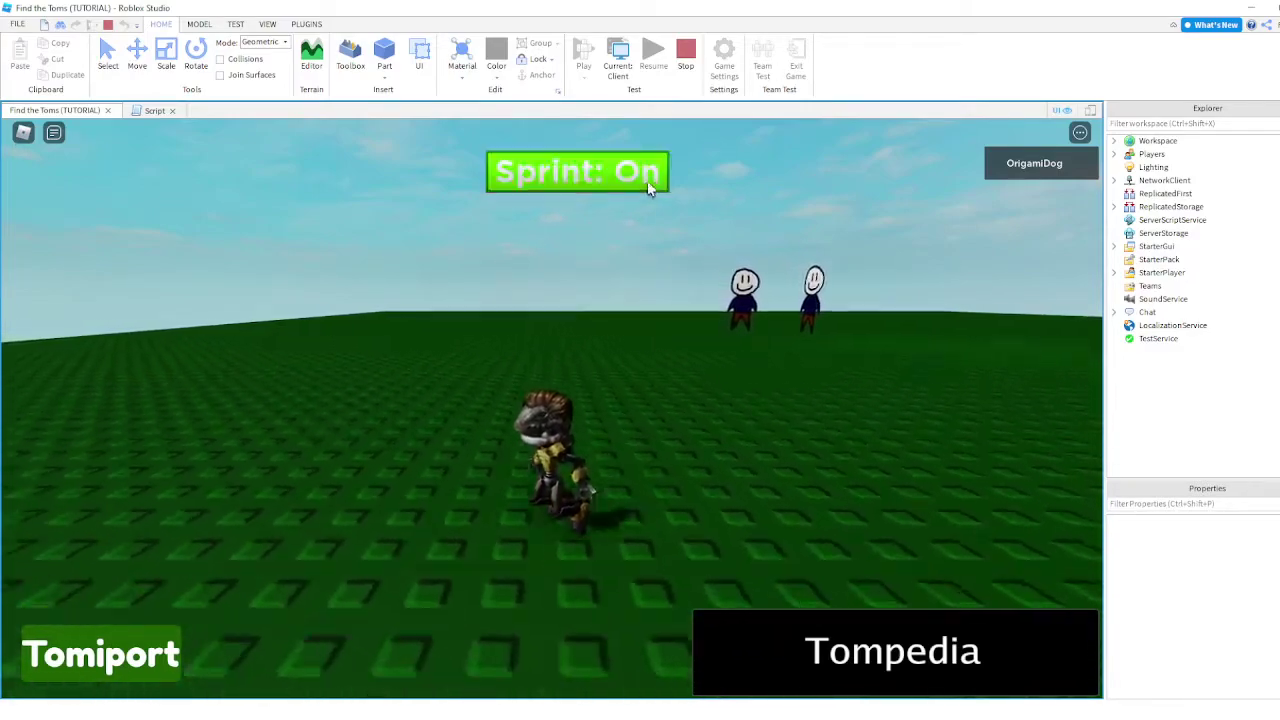
{"action": "key", "text": "s"}
{"action": "left_click", "coordinate": [650, 186]}
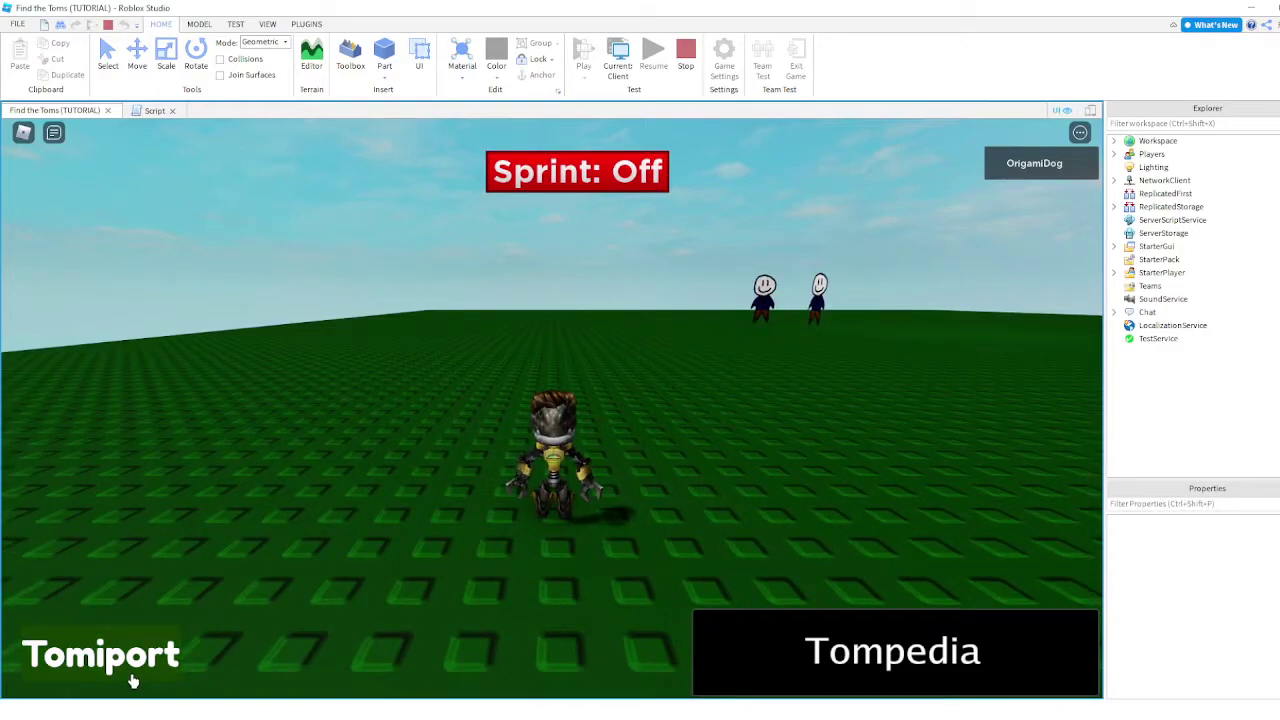
- Test the Tomiporter by teleporting to Desert and back to Spawn, and close its window
{"action": "left_click", "coordinate": [133, 680]}
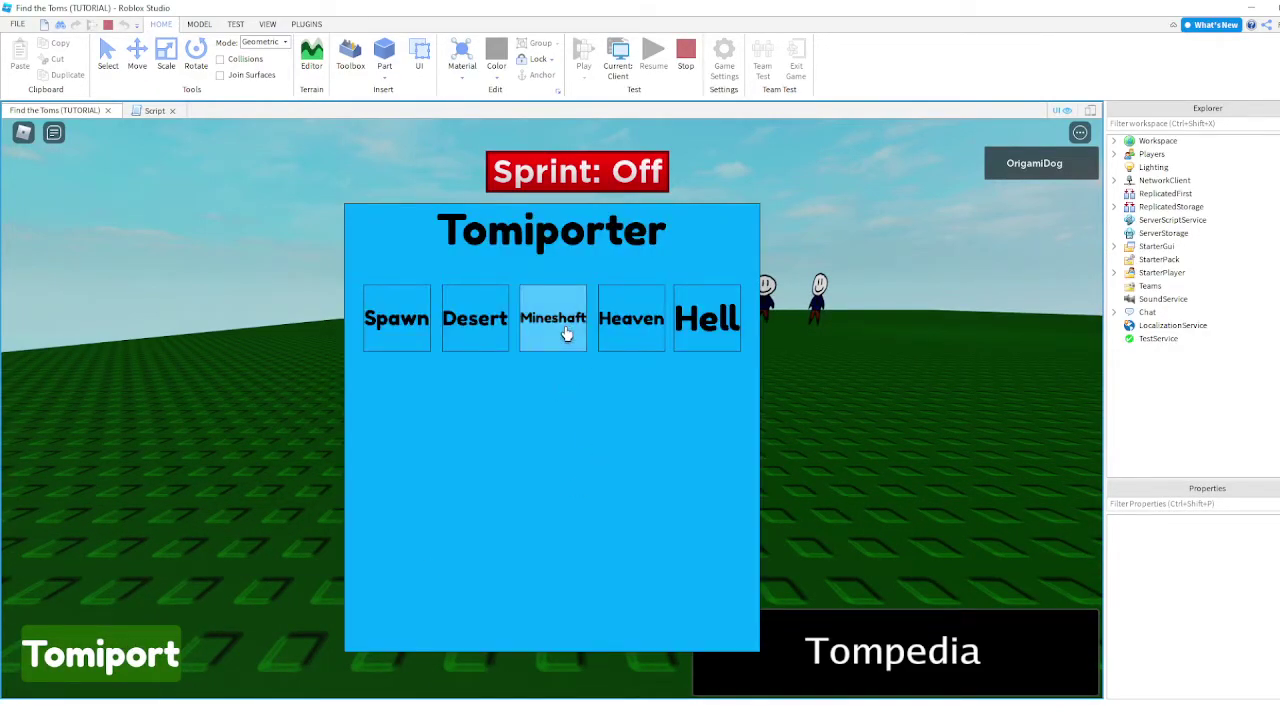
{"action": "left_click", "coordinate": [424, 346]}
{"action": "left_click", "coordinate": [482, 349]}
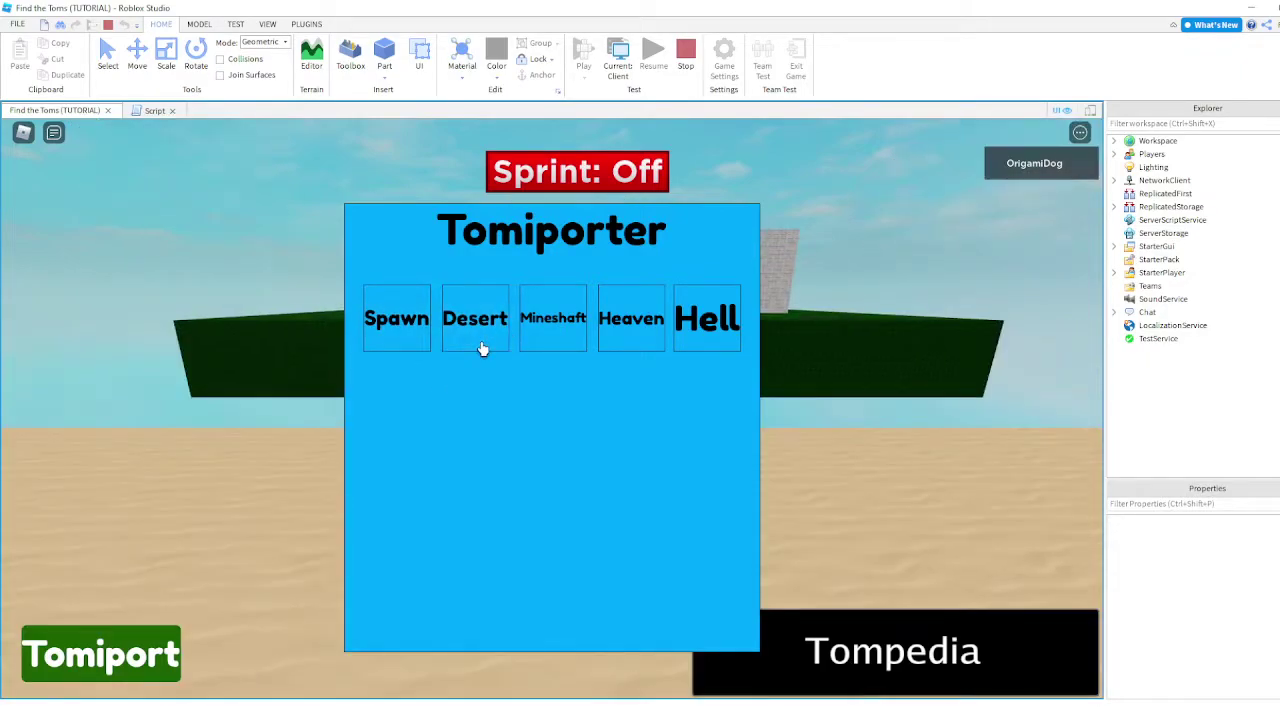
{"action": "left_click", "coordinate": [409, 337]}
{"action": "left_click", "coordinate": [96, 676]}
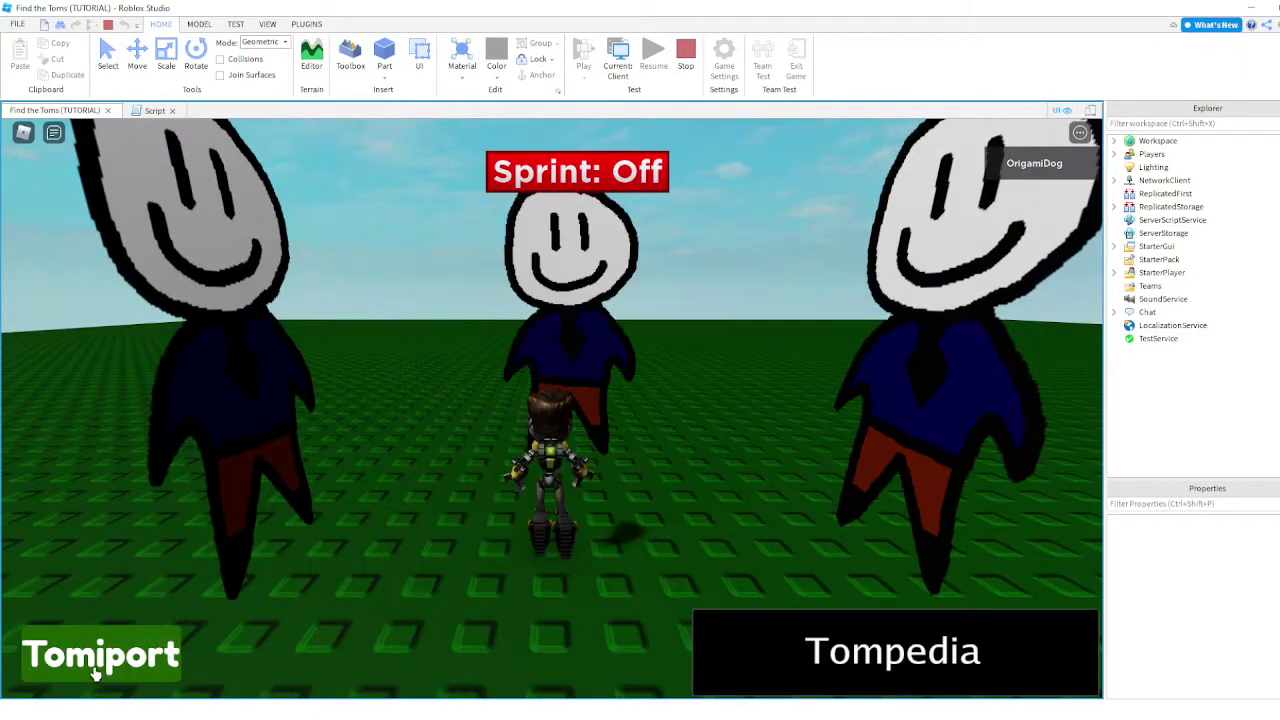
- Walk the character around the Toms near the spawn in the running playtest
{"action": "key", "text": "s"}
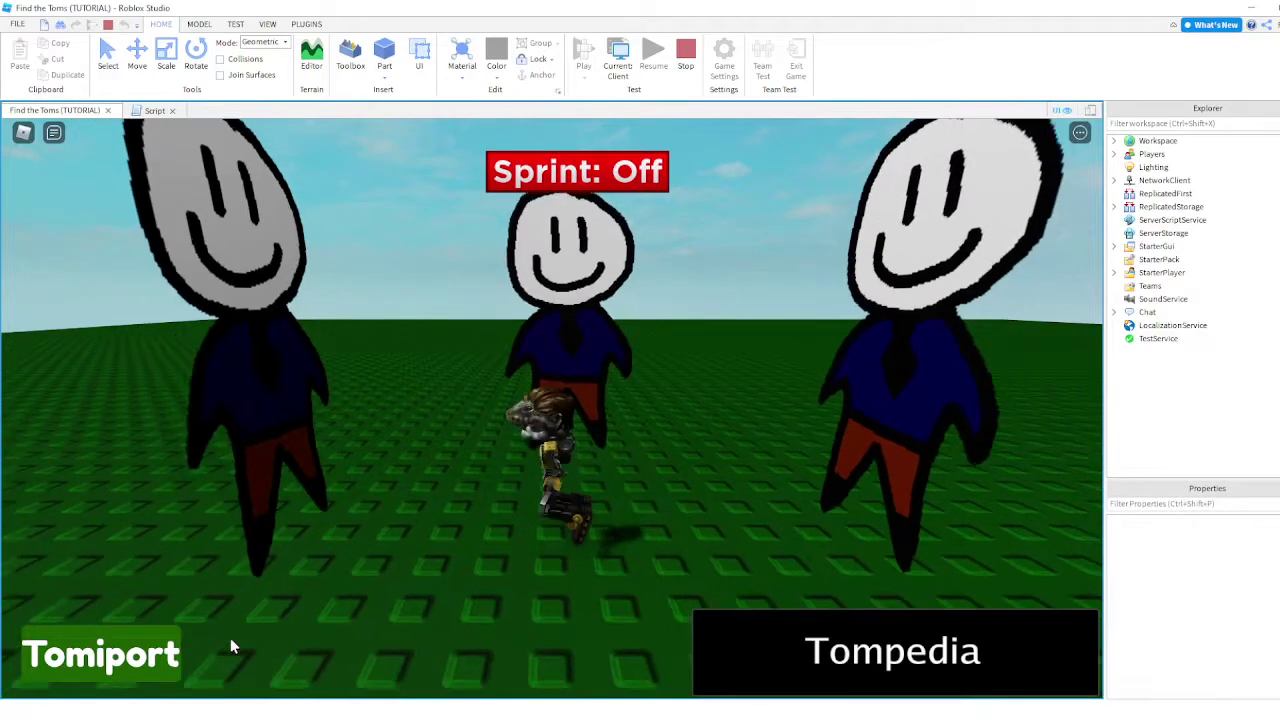
{"action": "key", "text": "a"}
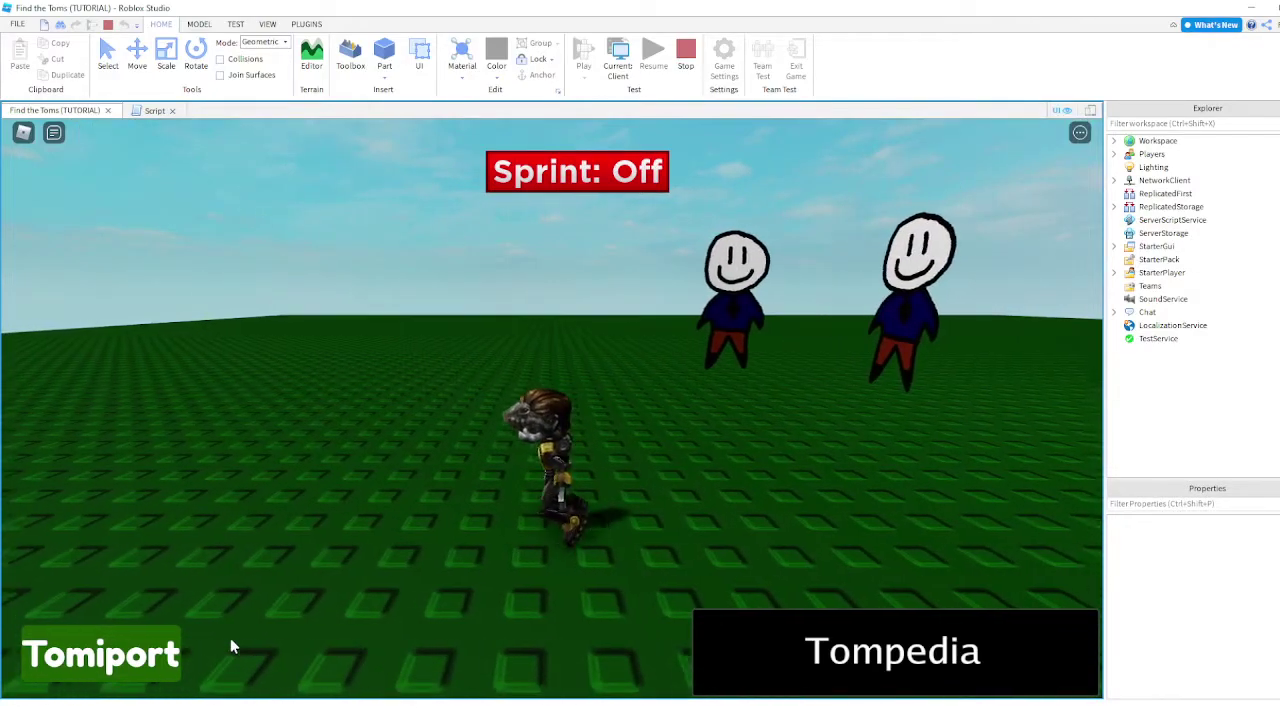
{"action": "key", "text": "w"}
{"action": "key", "text": "a"}
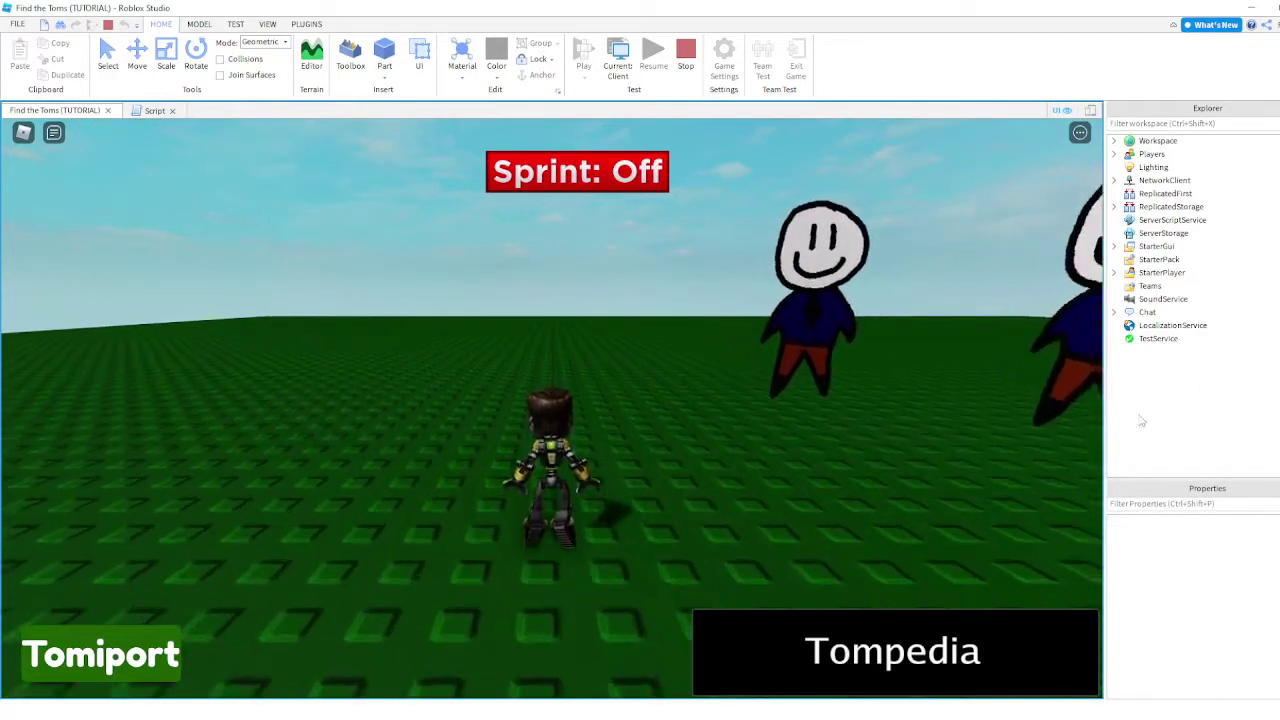
{"action": "key", "text": "s"}
{"action": "key", "text": "s"}
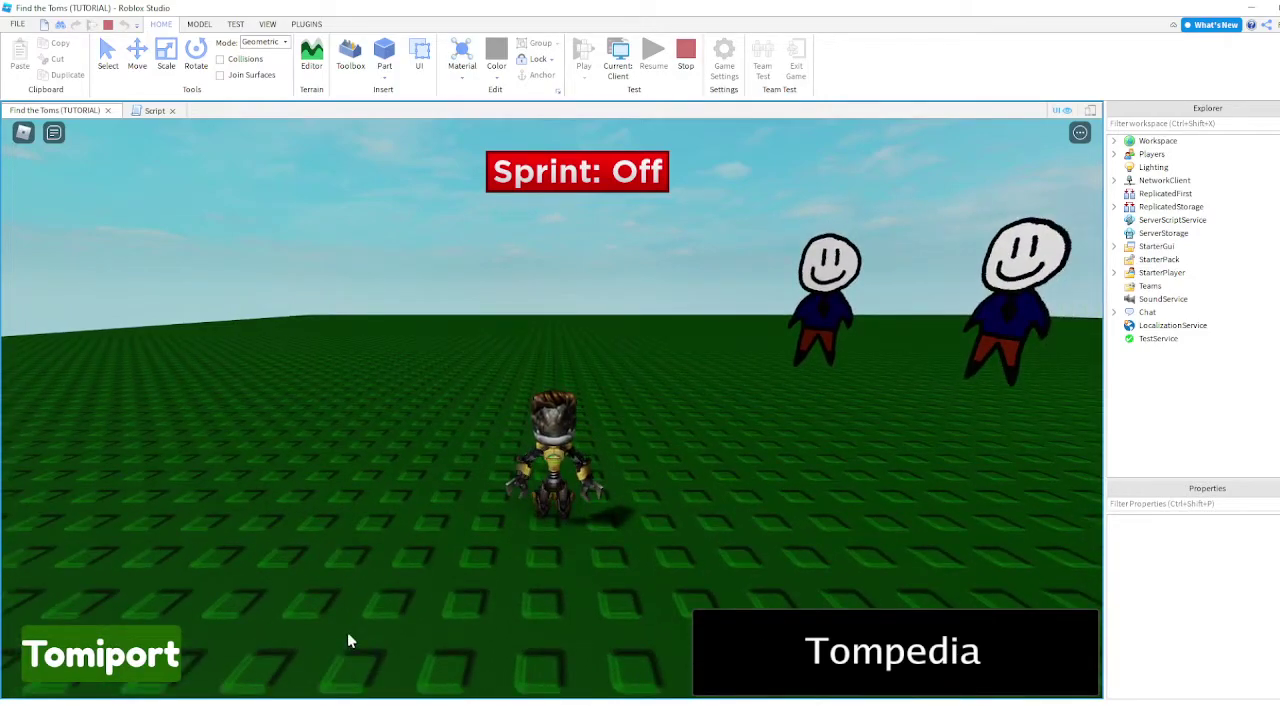
{"action": "right_click_drag", "start_coordinate": [351, 640], "coordinate": [456, 523]}
{"action": "key", "text": "d"}
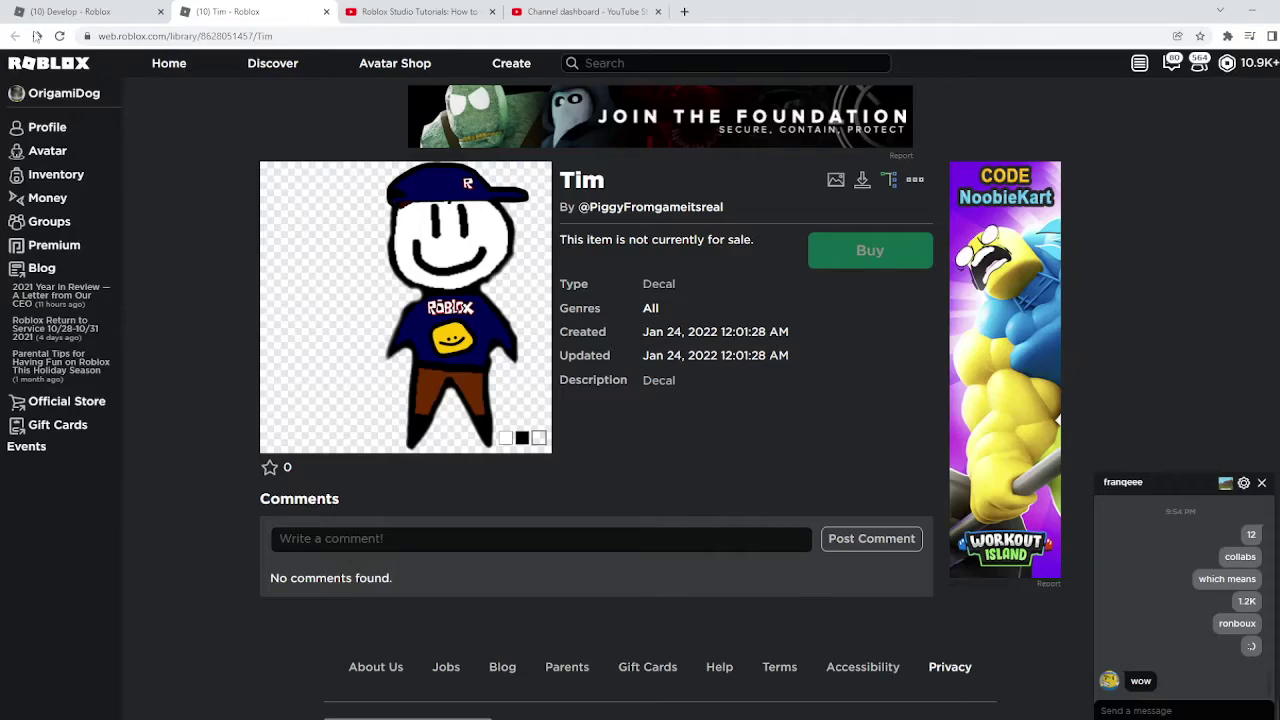
- On the Roblox Develop page in the browser, open Badges and list the badges of (44) Find The Freds!
{"action": "left_click", "coordinate": [51, 13]}
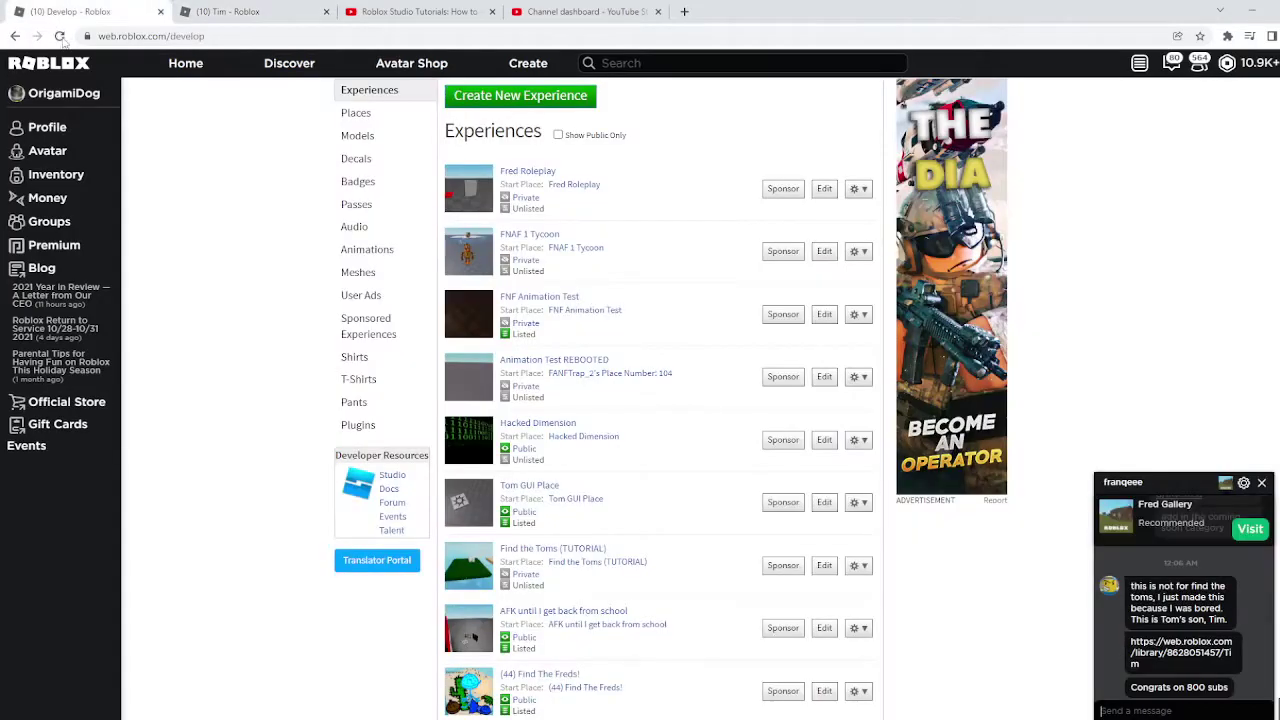
{"action": "left_click", "coordinate": [357, 181]}
{"action": "left_click", "coordinate": [705, 446]}
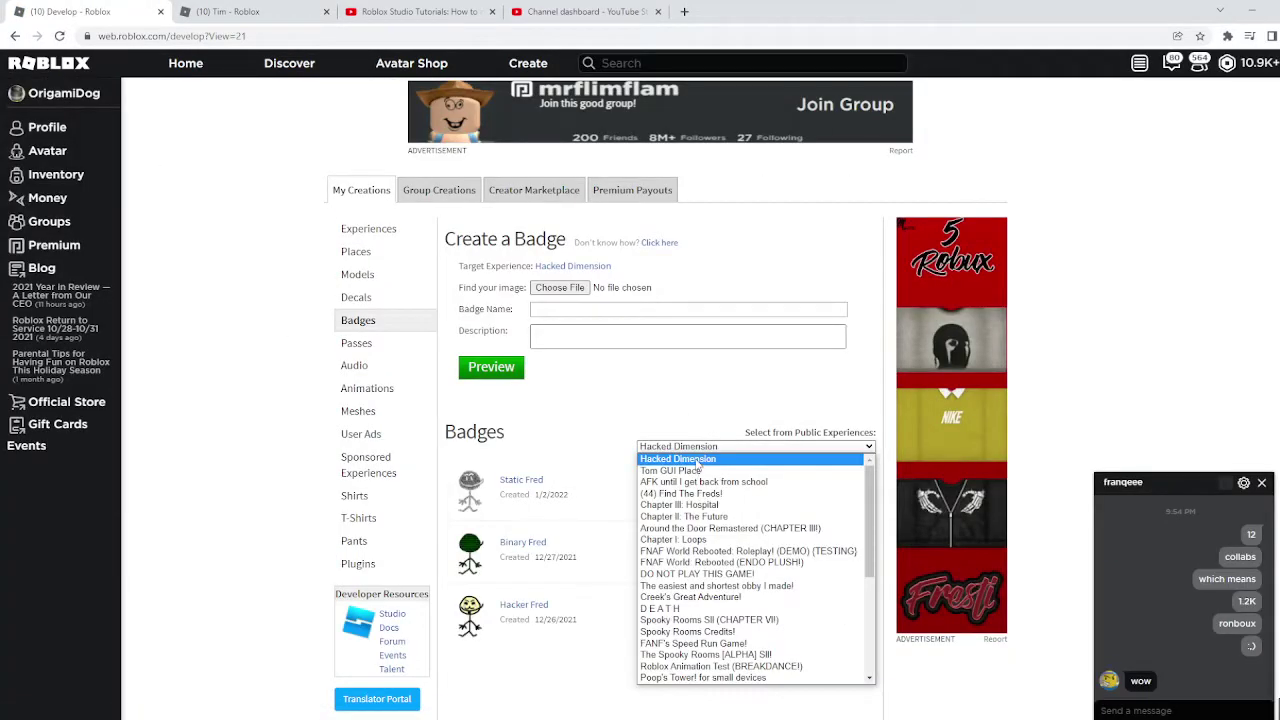
{"action": "left_click", "coordinate": [700, 493]}
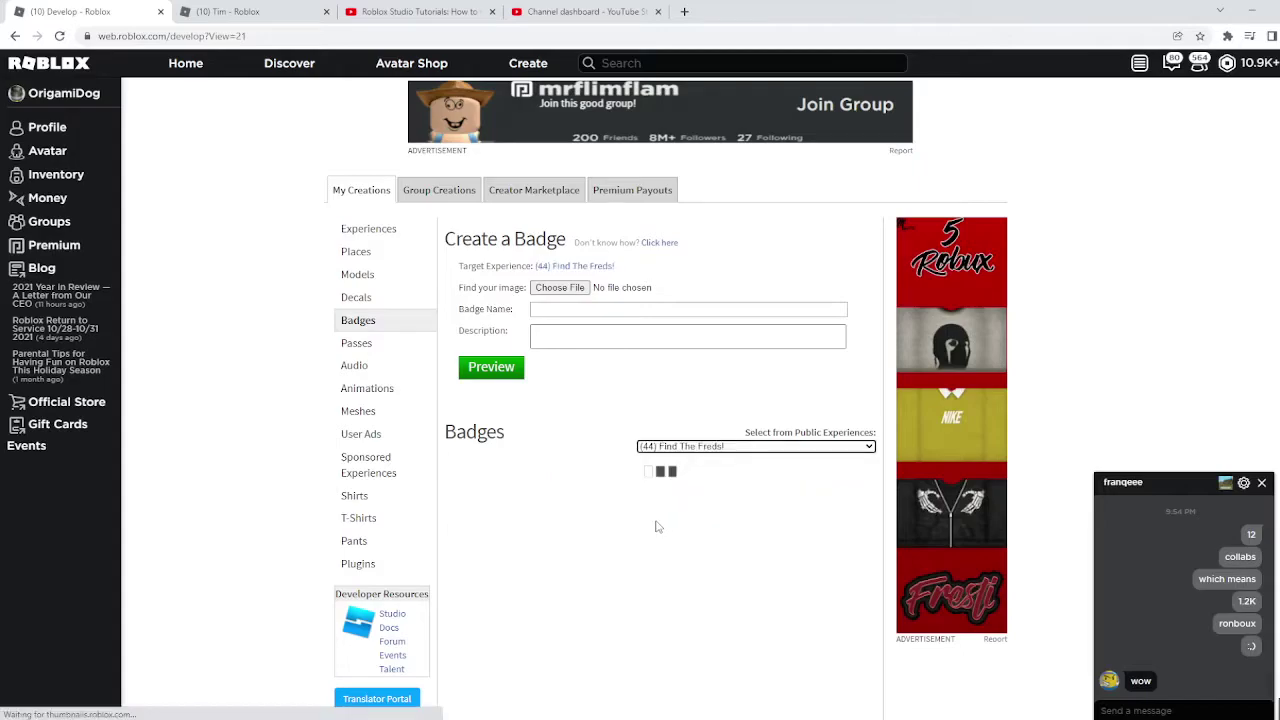
{"action": "scroll", "coordinate": [545, 467], "scroll_direction": "down", "scroll_amount": 2}
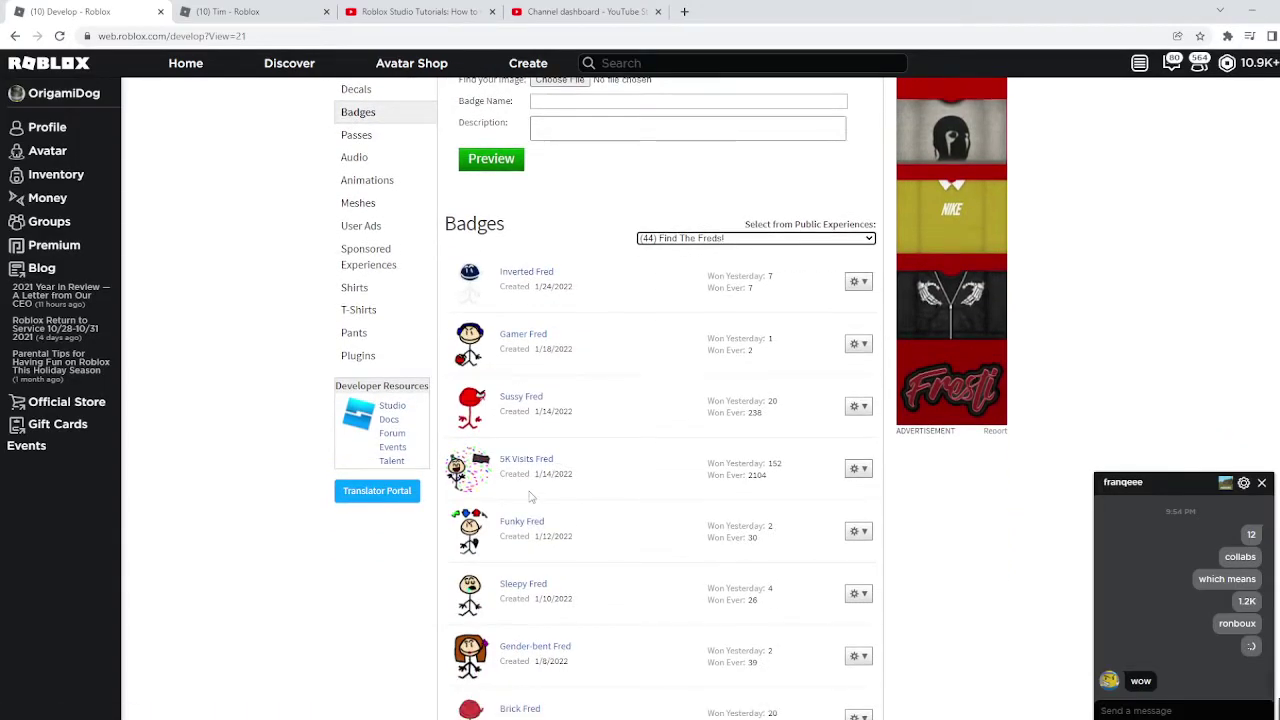
- Open the (44) Find The Freds! game page from the Continue list on the Roblox home page
{"action": "left_click", "coordinate": [296, 11]}
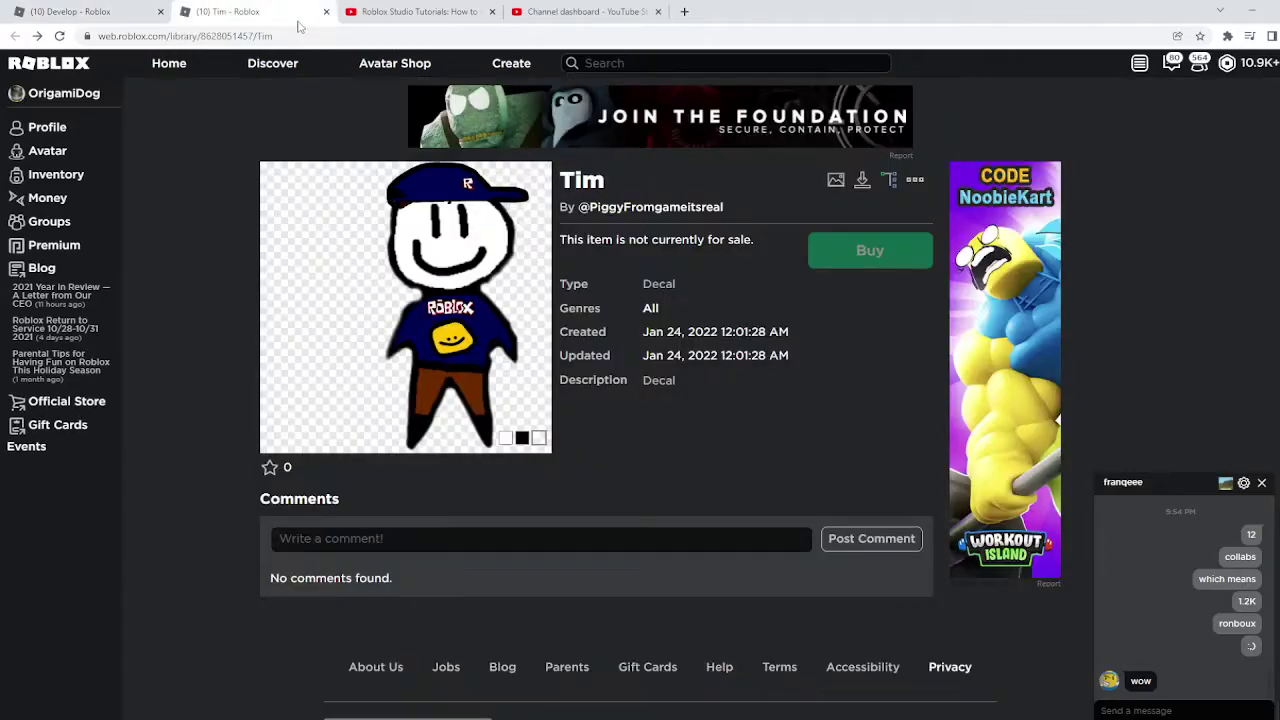
{"action": "left_click", "coordinate": [30, 95]}
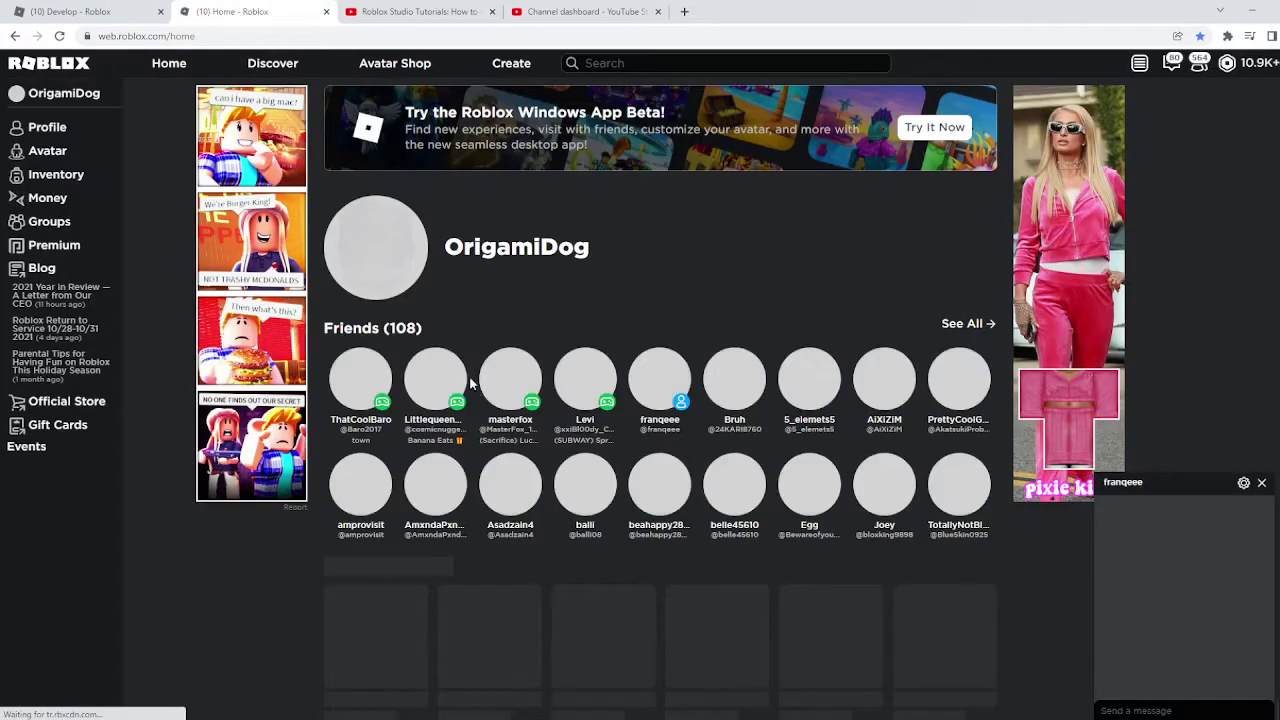
{"action": "mouse_move", "coordinate": [510, 395]}
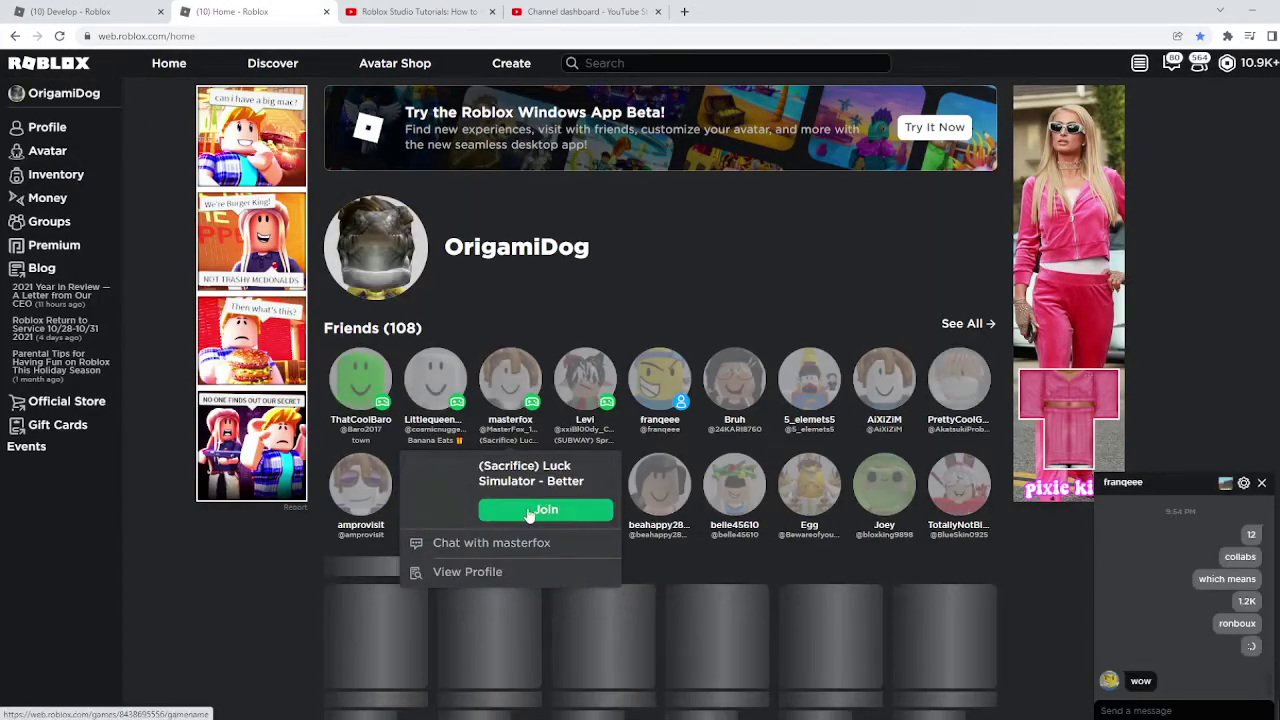
{"action": "scroll", "coordinate": [560, 510], "scroll_direction": "down", "scroll_amount": 1}
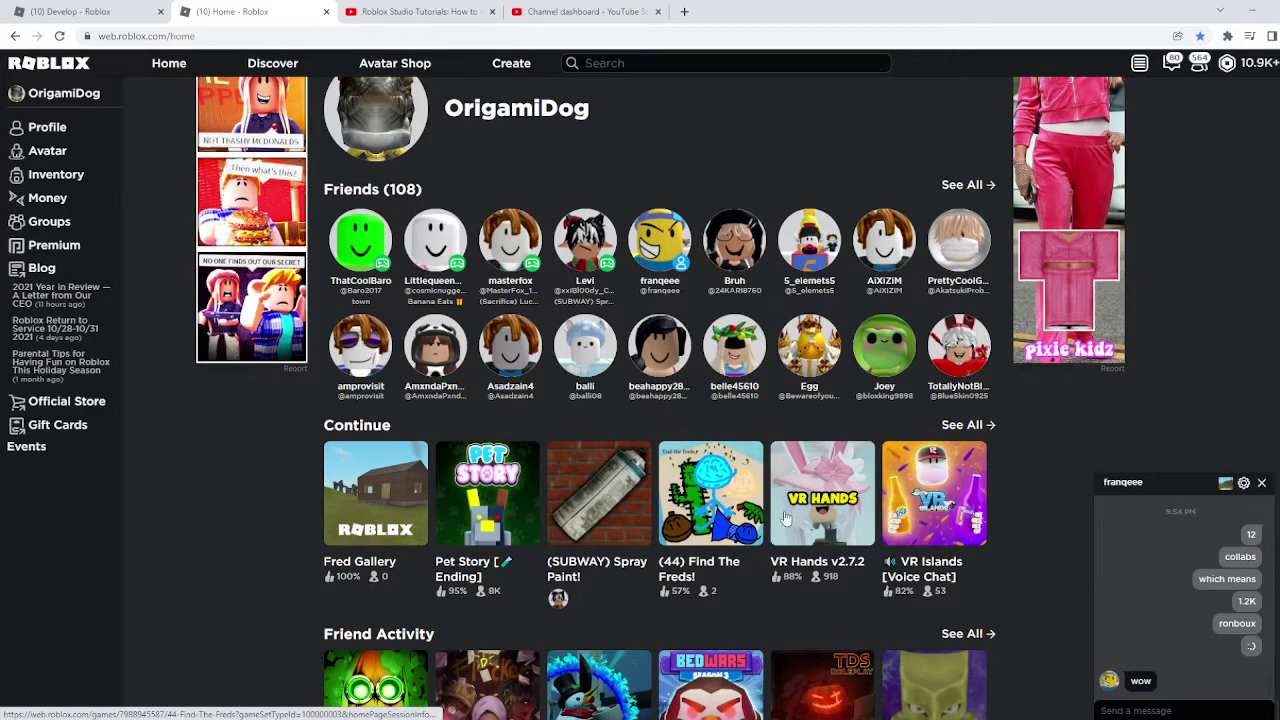
{"action": "left_click", "coordinate": [785, 516]}
{"action": "key", "text": "alt+Left"}
{"action": "left_click", "coordinate": [684, 510]}
- Expand the full Badges list on the (44) Find The Freds! page and examine the badges down to Inverted Fred
{"action": "scroll", "coordinate": [727, 466], "scroll_direction": "down", "scroll_amount": 4}
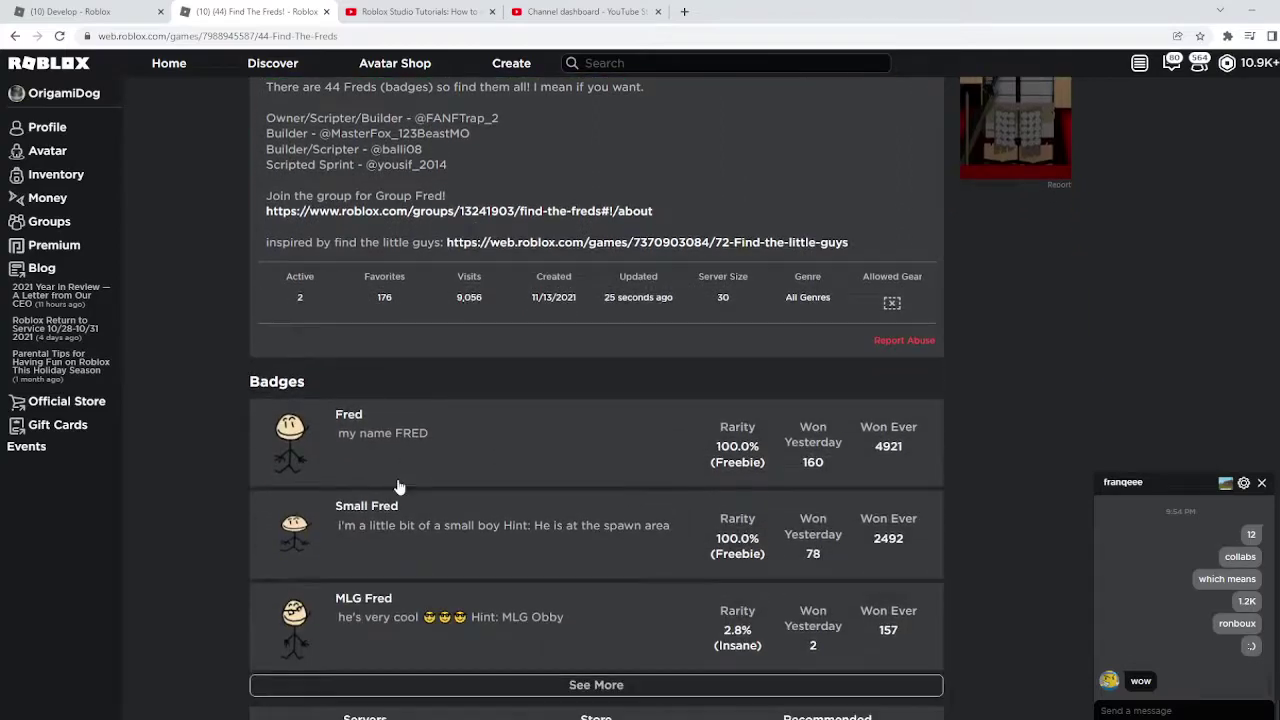
{"action": "scroll", "coordinate": [398, 487], "scroll_direction": "down", "scroll_amount": 5}
{"action": "scroll", "coordinate": [523, 400], "scroll_direction": "up", "scroll_amount": 1}
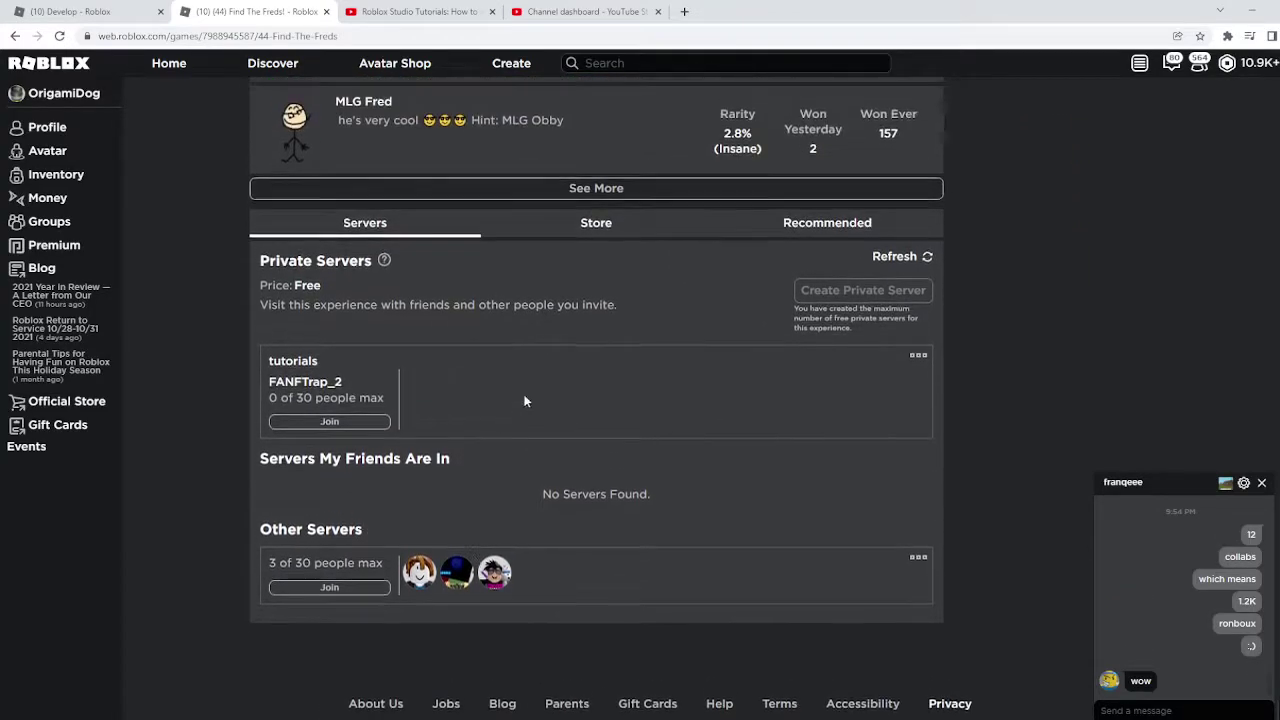
{"action": "left_click", "coordinate": [470, 200]}
{"action": "scroll", "coordinate": [471, 337], "scroll_direction": "down", "scroll_amount": 15}
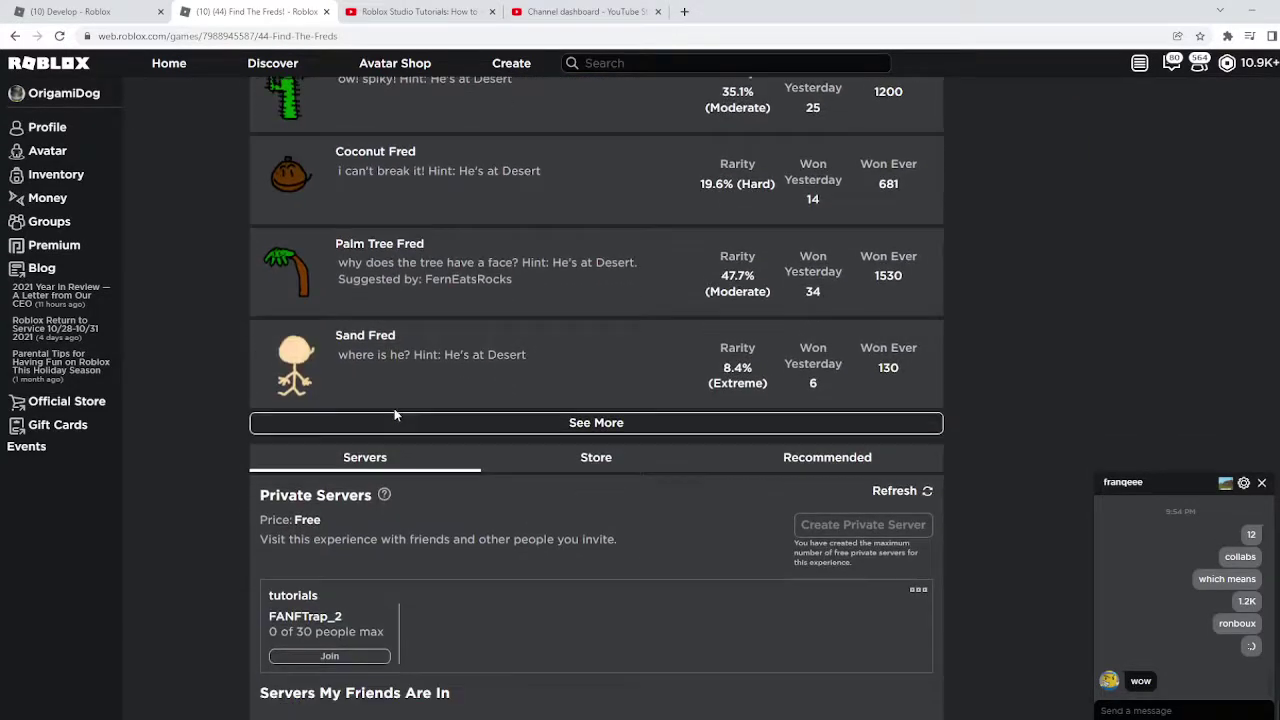
{"action": "scroll", "coordinate": [380, 320], "scroll_direction": "down", "scroll_amount": 2}
{"action": "left_click", "coordinate": [363, 200]}
{"action": "scroll", "coordinate": [365, 312], "scroll_direction": "down", "scroll_amount": 5}
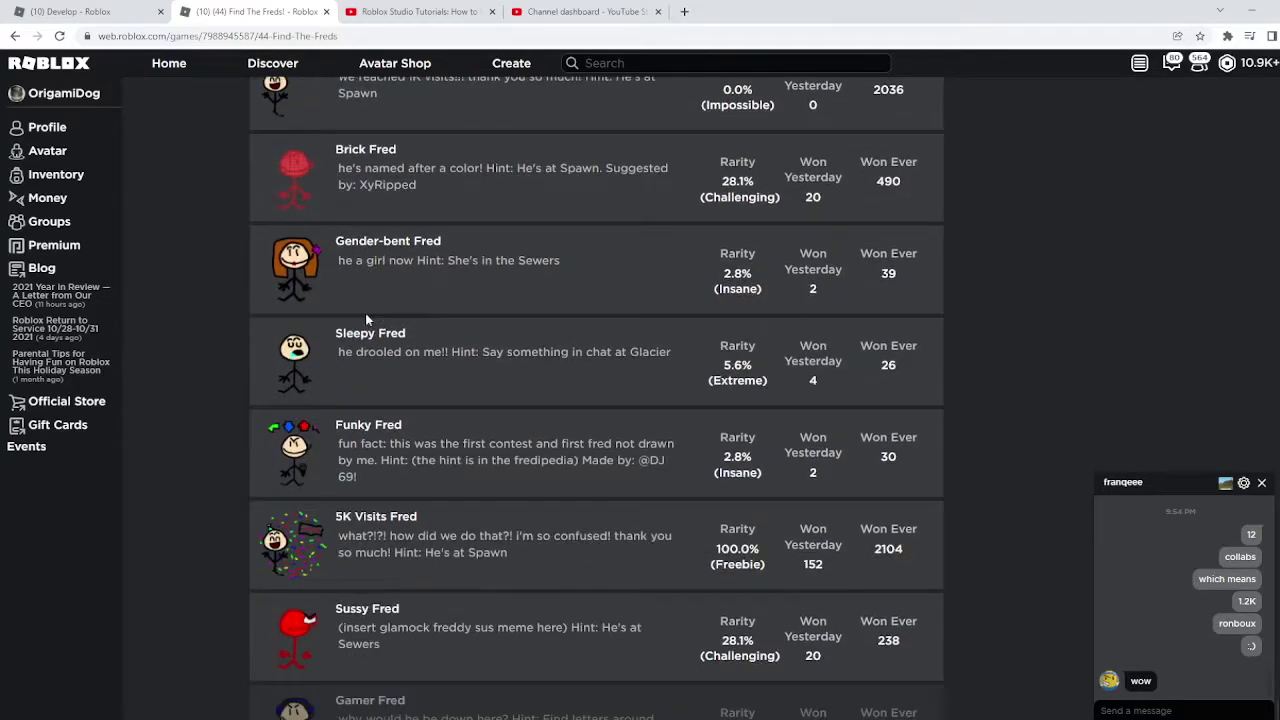
{"action": "scroll", "coordinate": [366, 318], "scroll_direction": "down", "scroll_amount": 3}
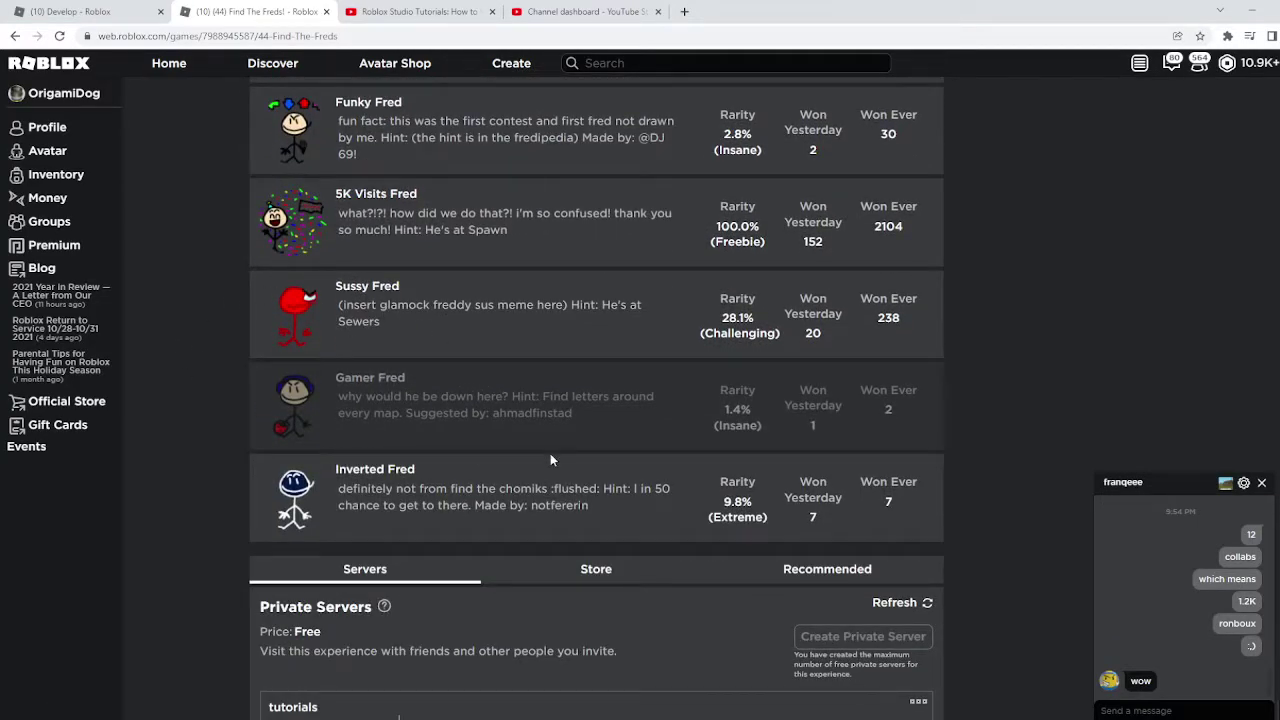
- Switch to the Find the Toms (TUTORIAL) place in Roblox Studio and stop its running playtest
{"action": "mouse_move", "coordinate": [797, 719]}
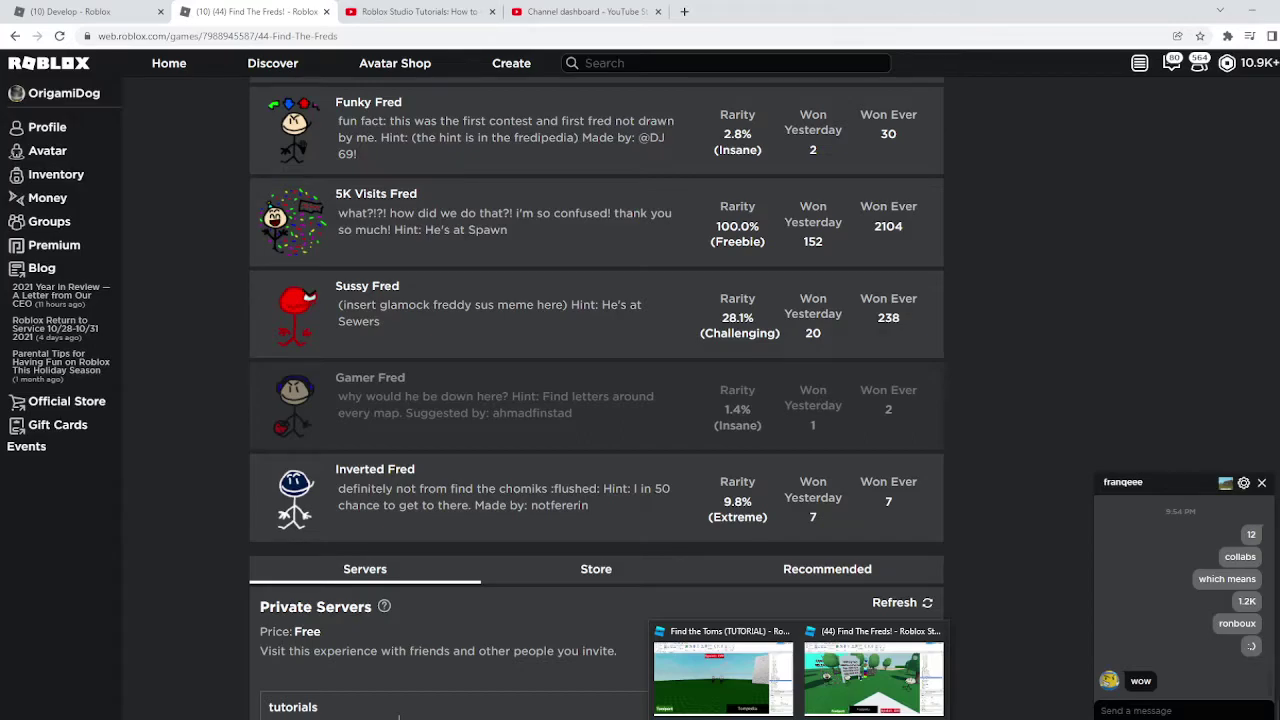
{"action": "left_click", "coordinate": [723, 676]}
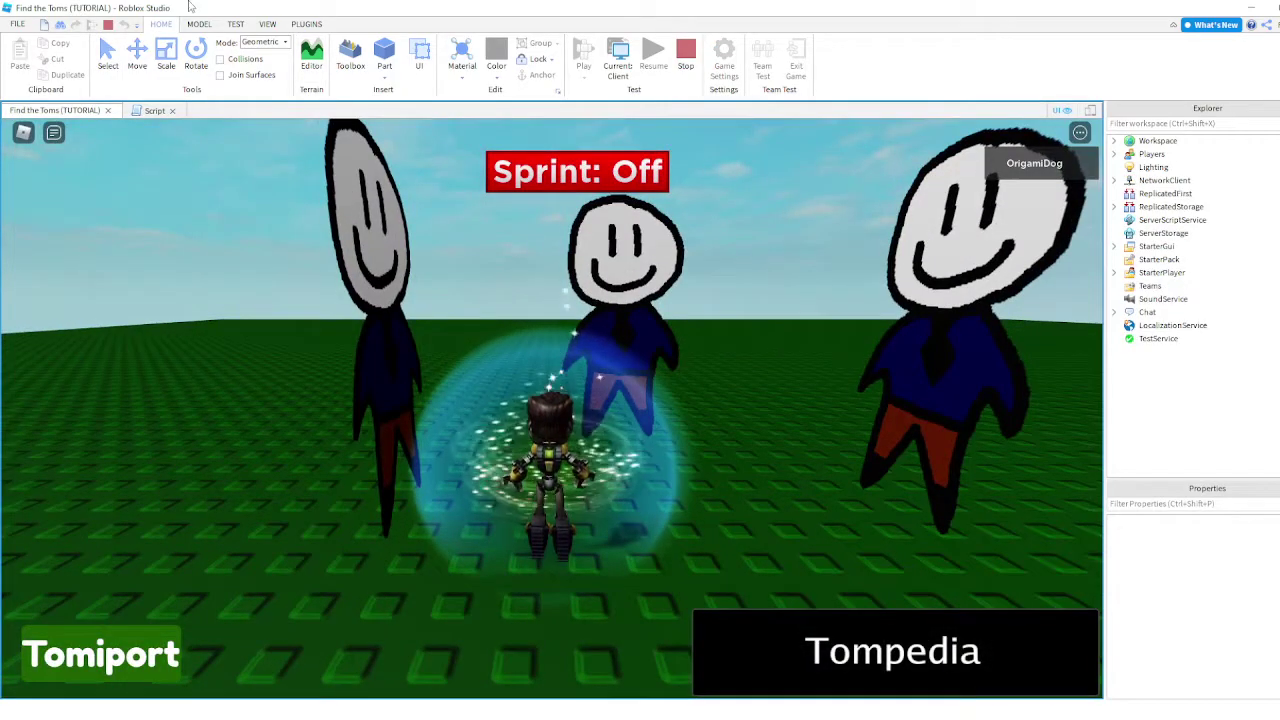
{"action": "left_click", "coordinate": [684, 58]}
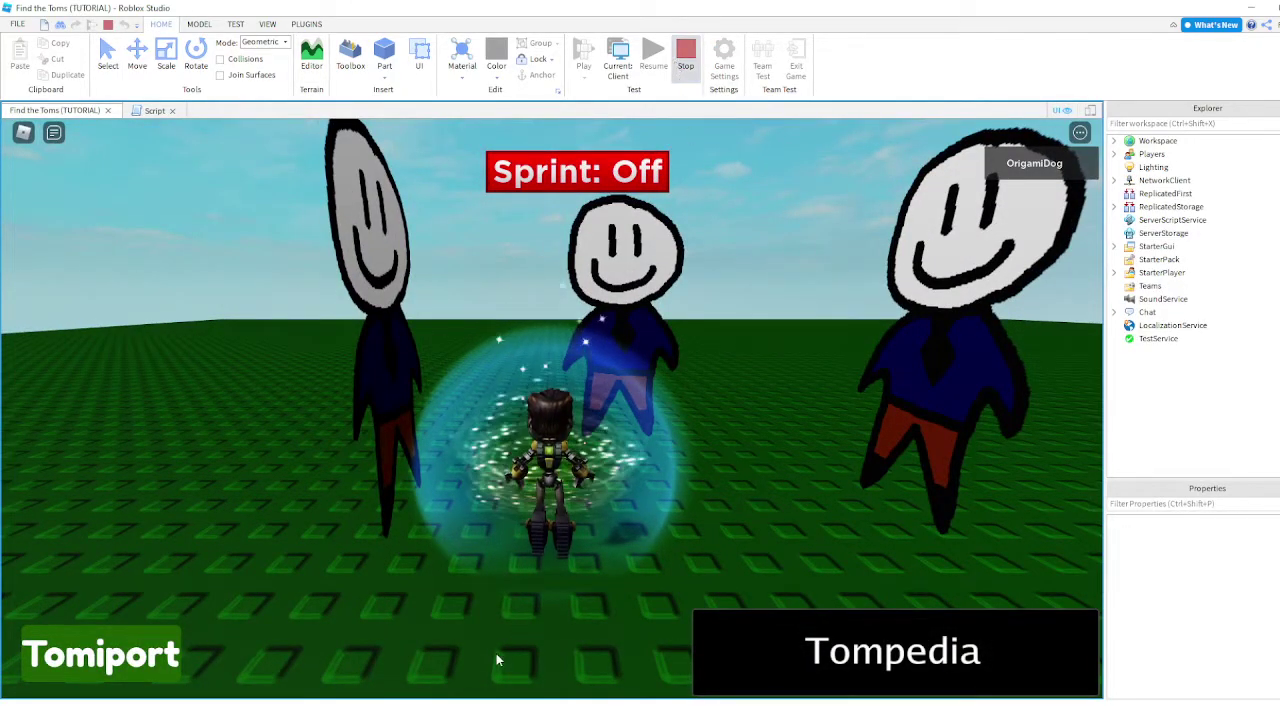
- Back in the browser, examine the (44) Find The Freds! badges again, reading their hints and rarity
{"action": "mouse_move", "coordinate": [355, 715]}
{"action": "left_click", "coordinate": [380, 670]}
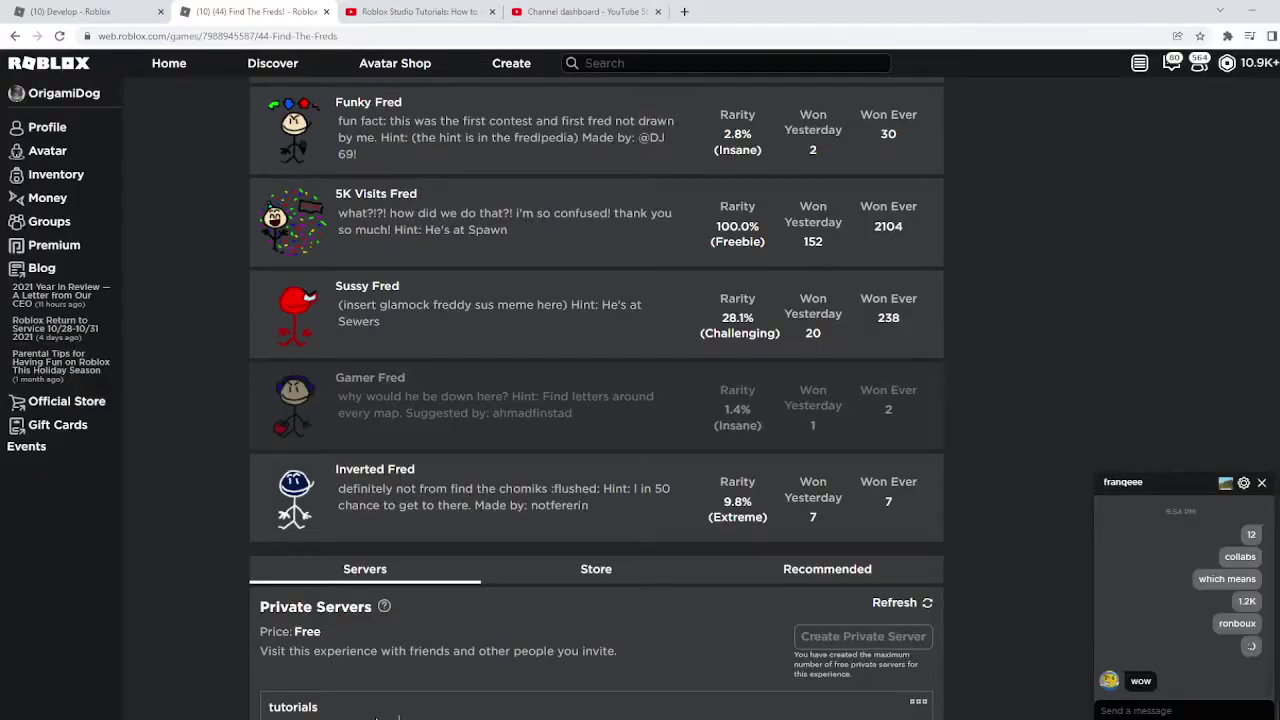
{"action": "scroll", "coordinate": [405, 663], "scroll_direction": "up", "scroll_amount": 10}
{"action": "scroll", "coordinate": [755, 316], "scroll_direction": "up", "scroll_amount": 15}
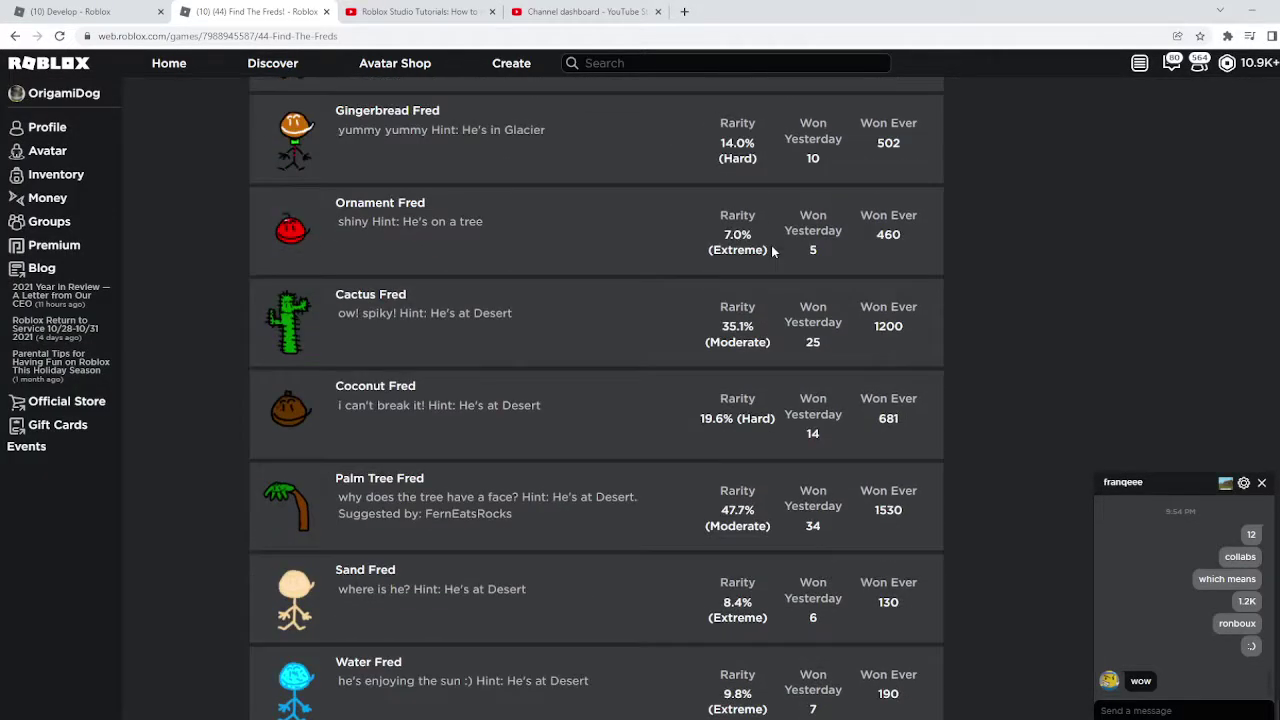
{"action": "scroll", "coordinate": [691, 243], "scroll_direction": "up", "scroll_amount": 15}
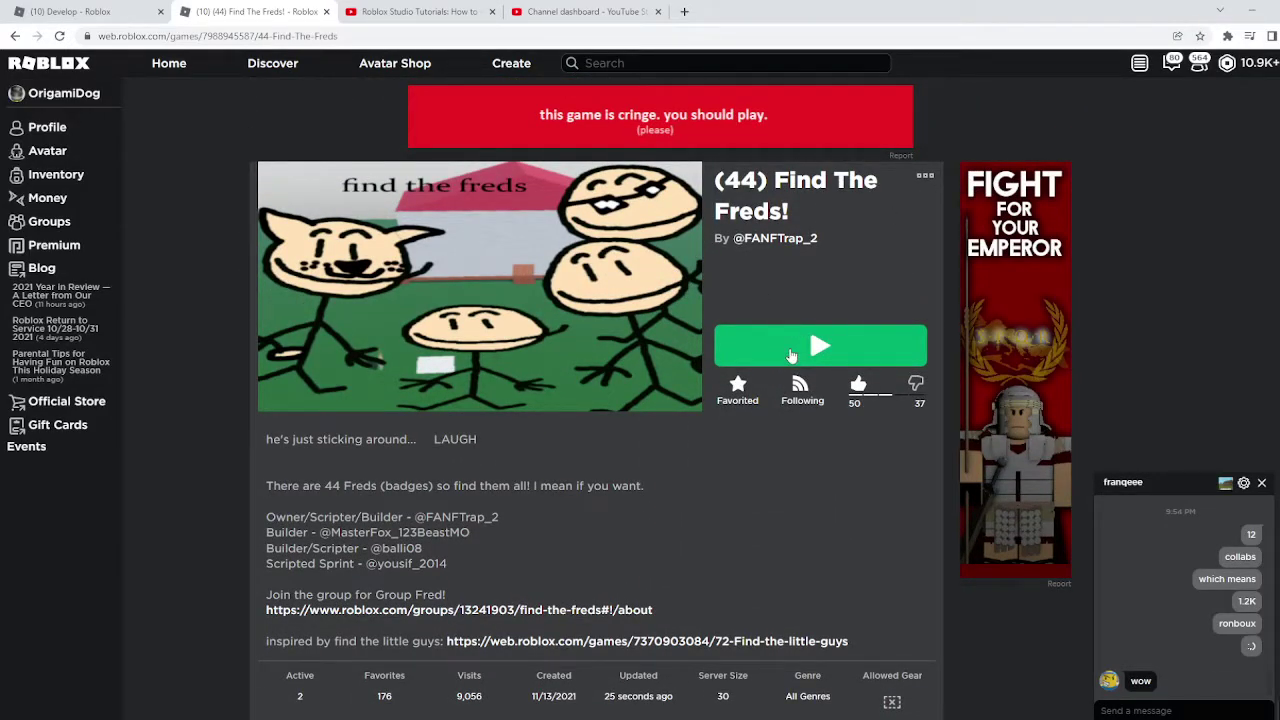
{"action": "scroll", "coordinate": [553, 529], "scroll_direction": "down", "scroll_amount": 20}
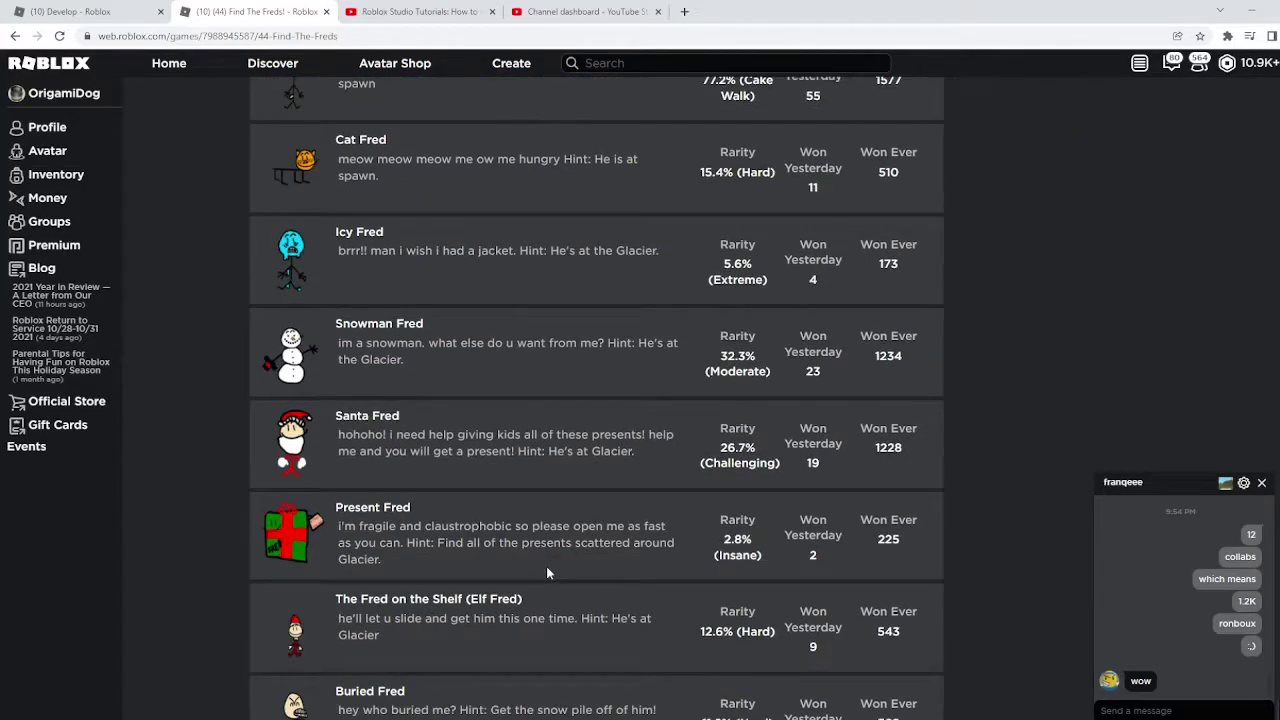
{"action": "scroll", "coordinate": [546, 586], "scroll_direction": "down", "scroll_amount": 3}
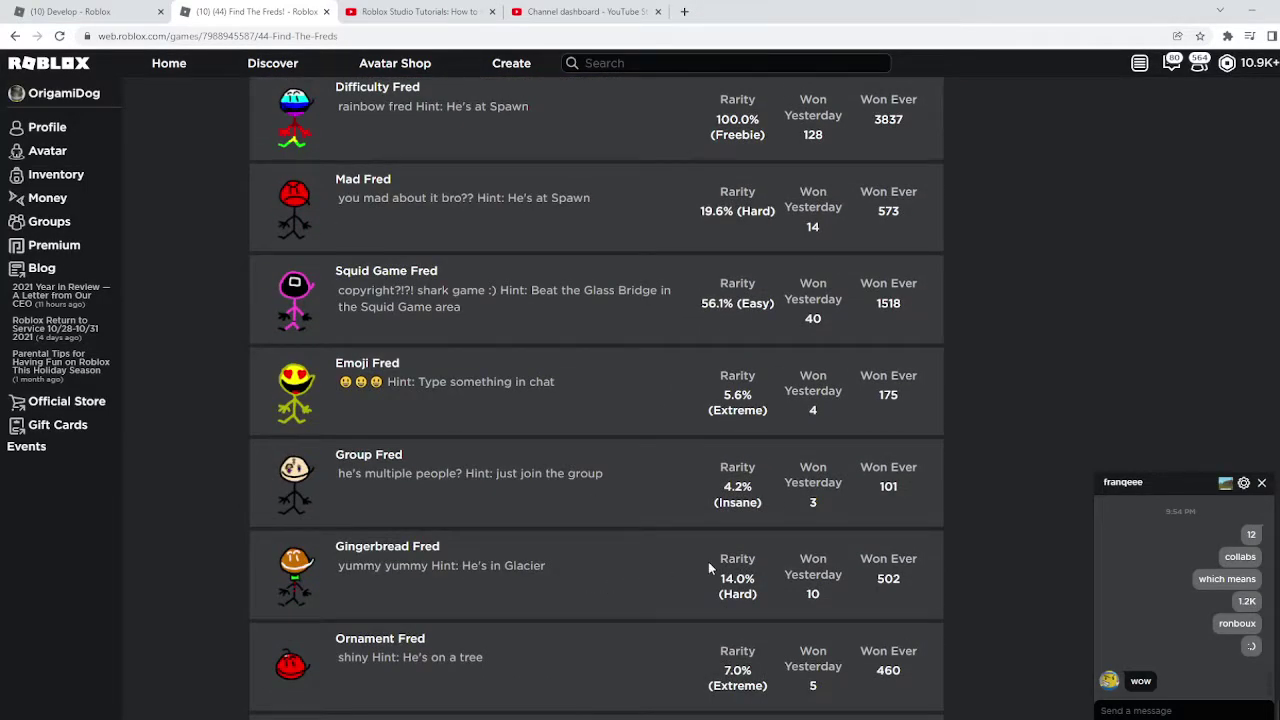
{"action": "scroll", "coordinate": [836, 507], "scroll_direction": "up", "scroll_amount": 7}
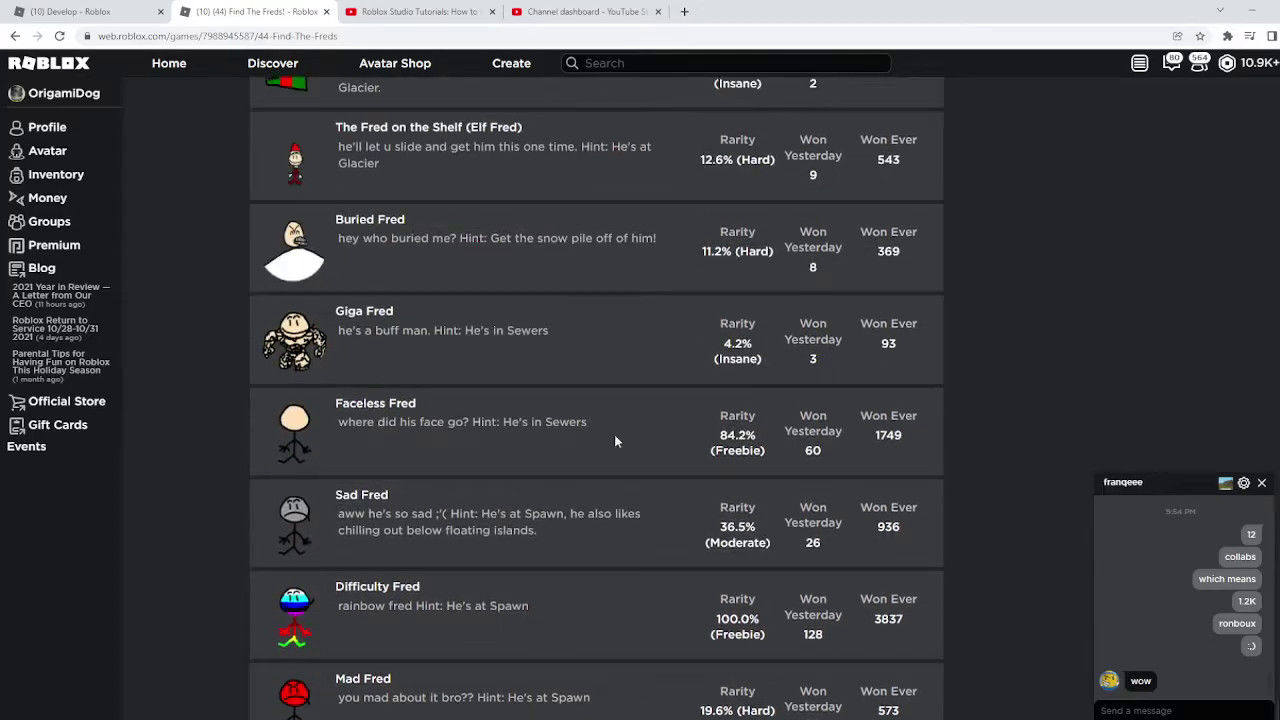
- Open the find the freds group page, look over its wall, and select the group ID in the page address
{"action": "left_click", "coordinate": [103, 231]}
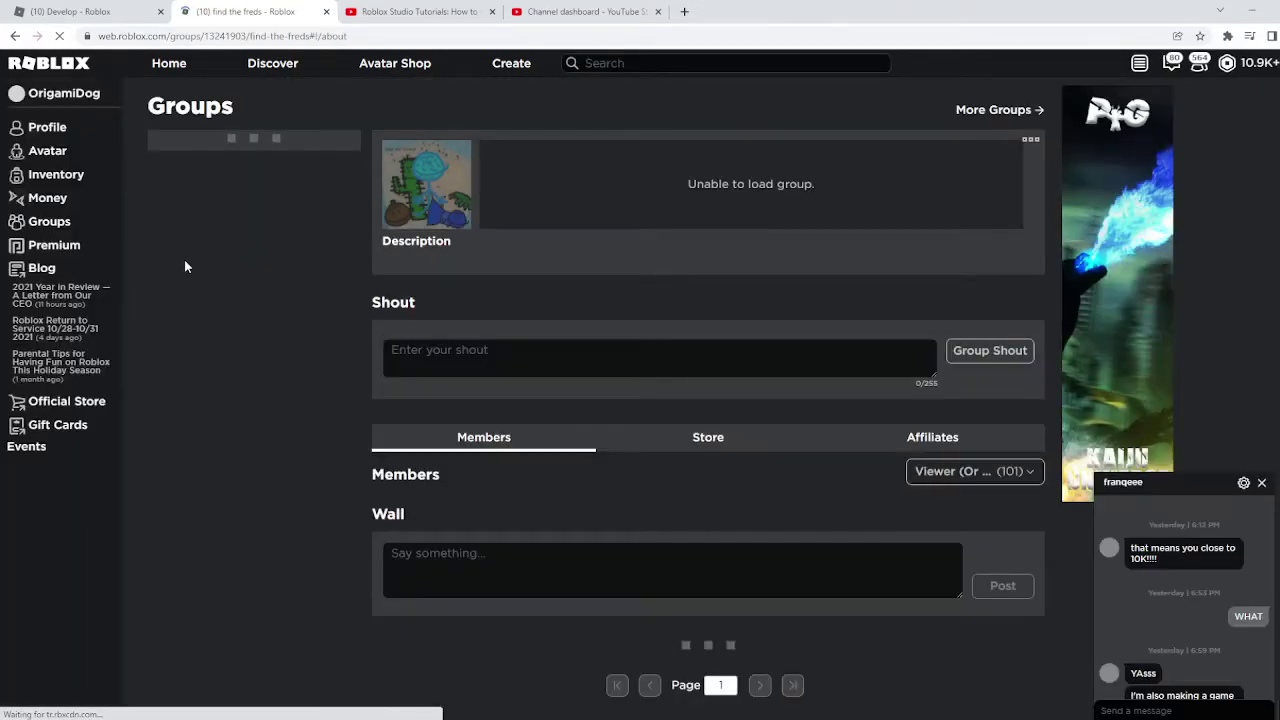
{"action": "scroll", "coordinate": [540, 450], "scroll_direction": "down", "scroll_amount": 2}
{"action": "scroll", "coordinate": [596, 485], "scroll_direction": "down", "scroll_amount": 1}
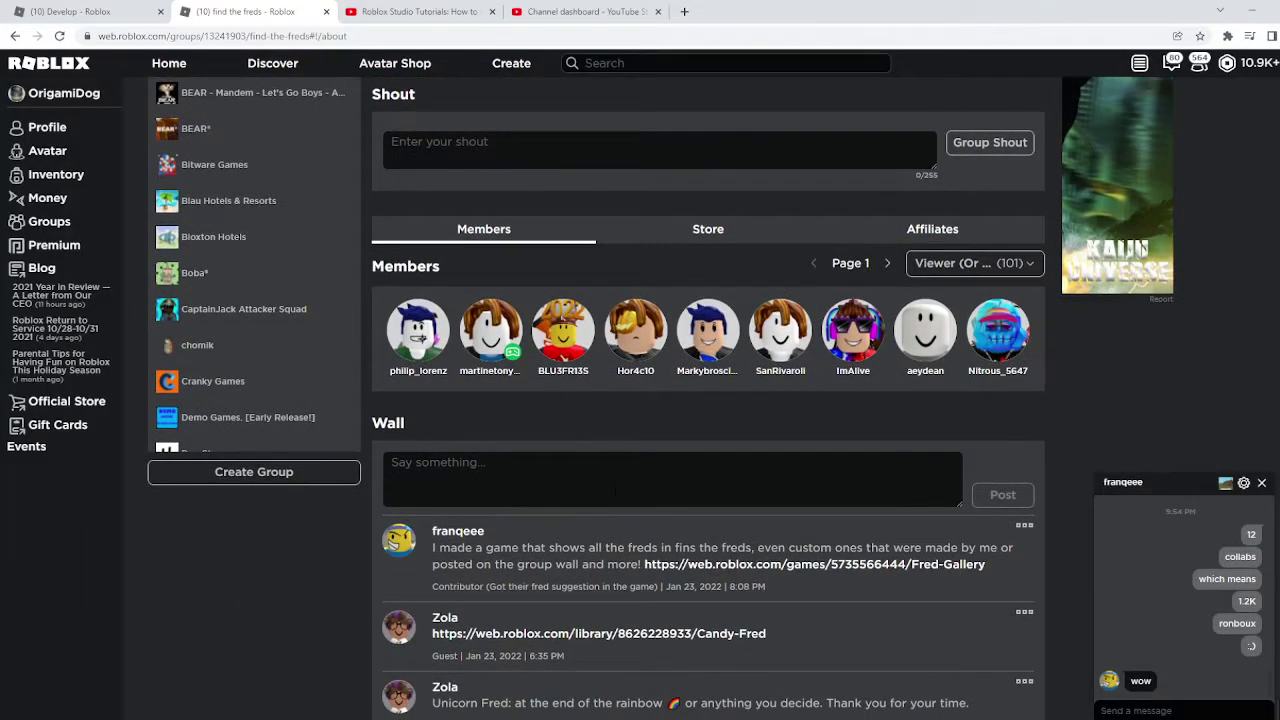
{"action": "scroll", "coordinate": [389, 120], "scroll_direction": "up", "scroll_amount": 2}
{"action": "double_click", "coordinate": [230, 37]}
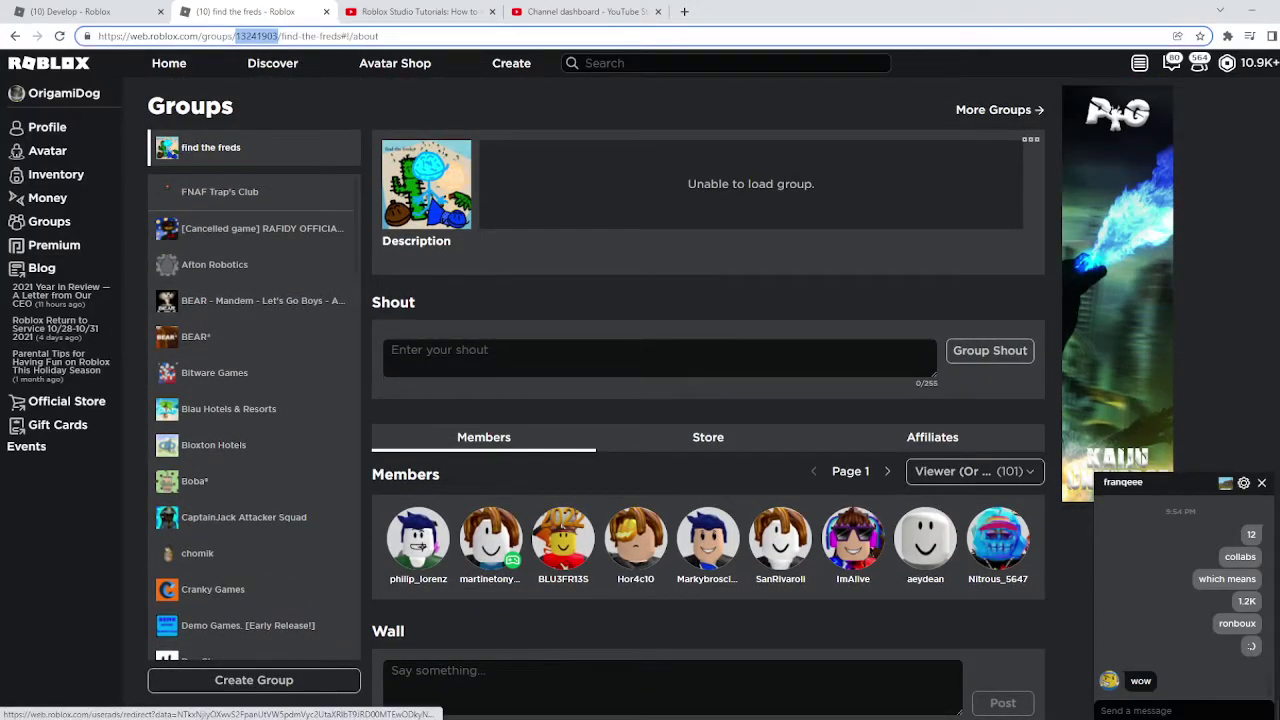
- In Roblox Studio, open the badge script in ServerScriptService of Find the Toms (TUTORIAL) and show its GroupId line
{"action": "left_click", "coordinate": [798, 719]}
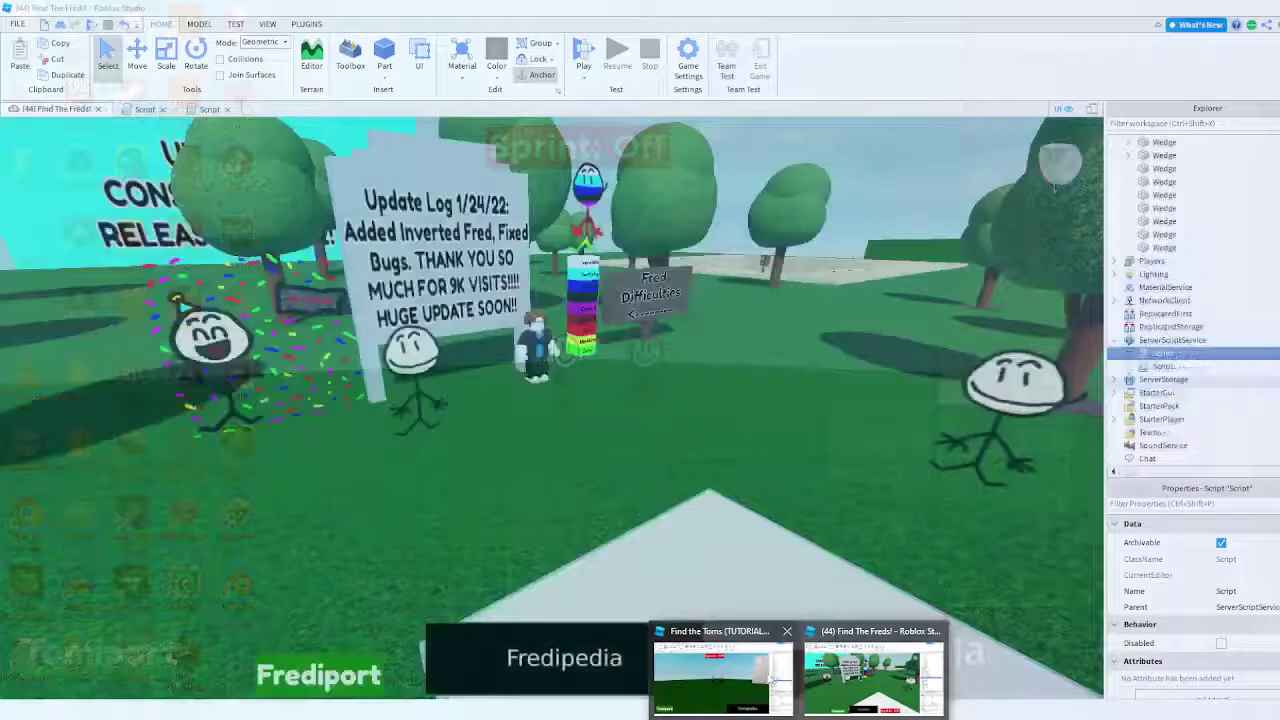
{"action": "left_click", "coordinate": [780, 675]}
{"action": "double_click", "coordinate": [1148, 388]}
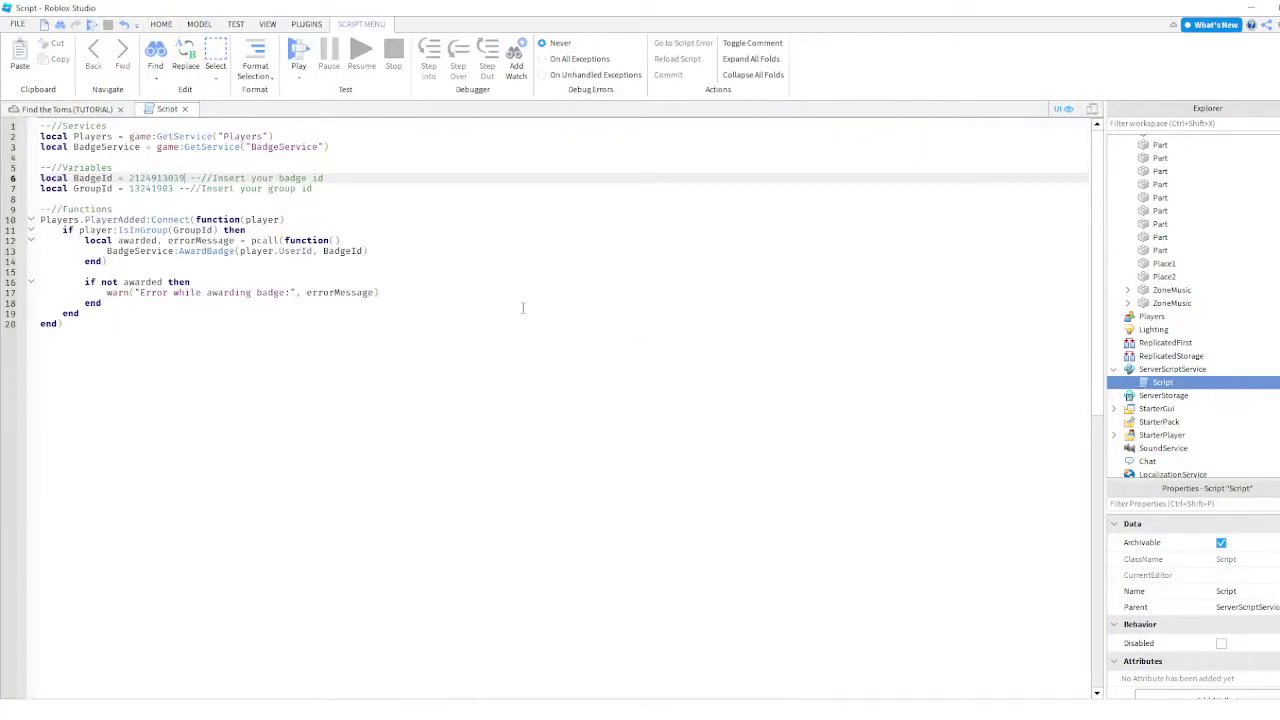
{"action": "left_click", "coordinate": [152, 188]}
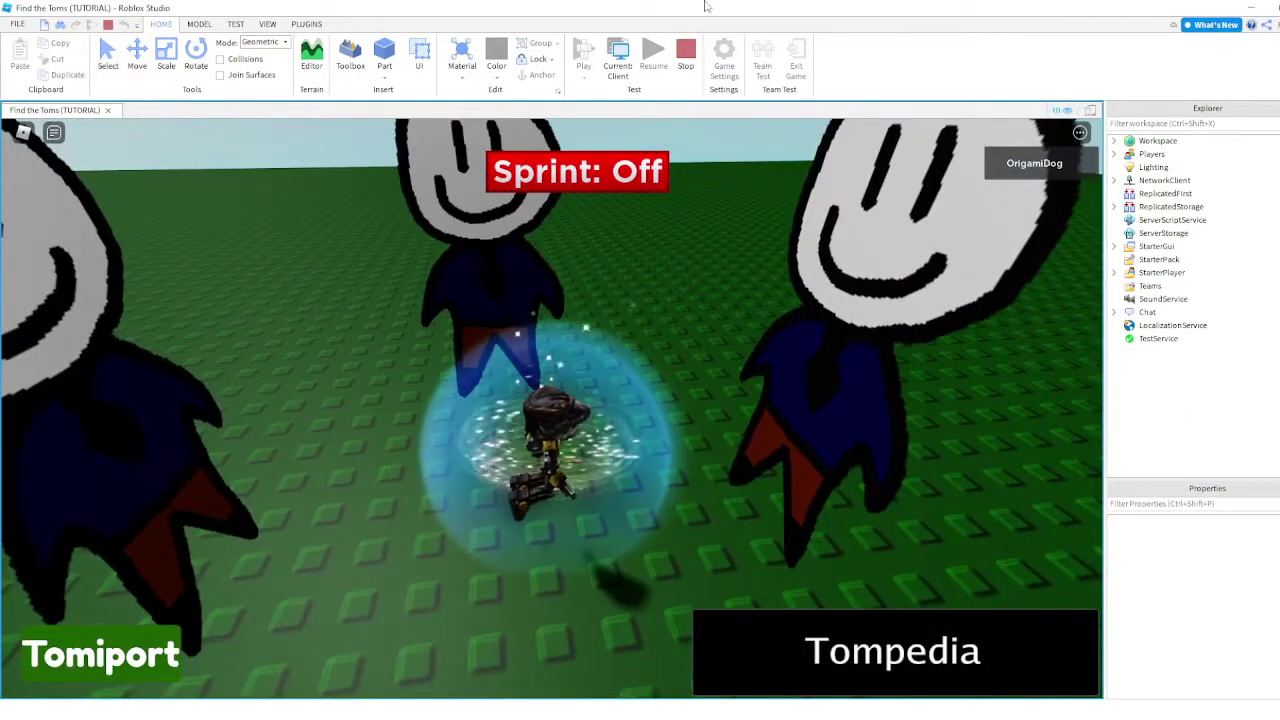
- Stop the Find the Toms (TUTORIAL) playtest, view the Permissions in Game Settings, and close the settings without saving
{"action": "left_click", "coordinate": [686, 70]}
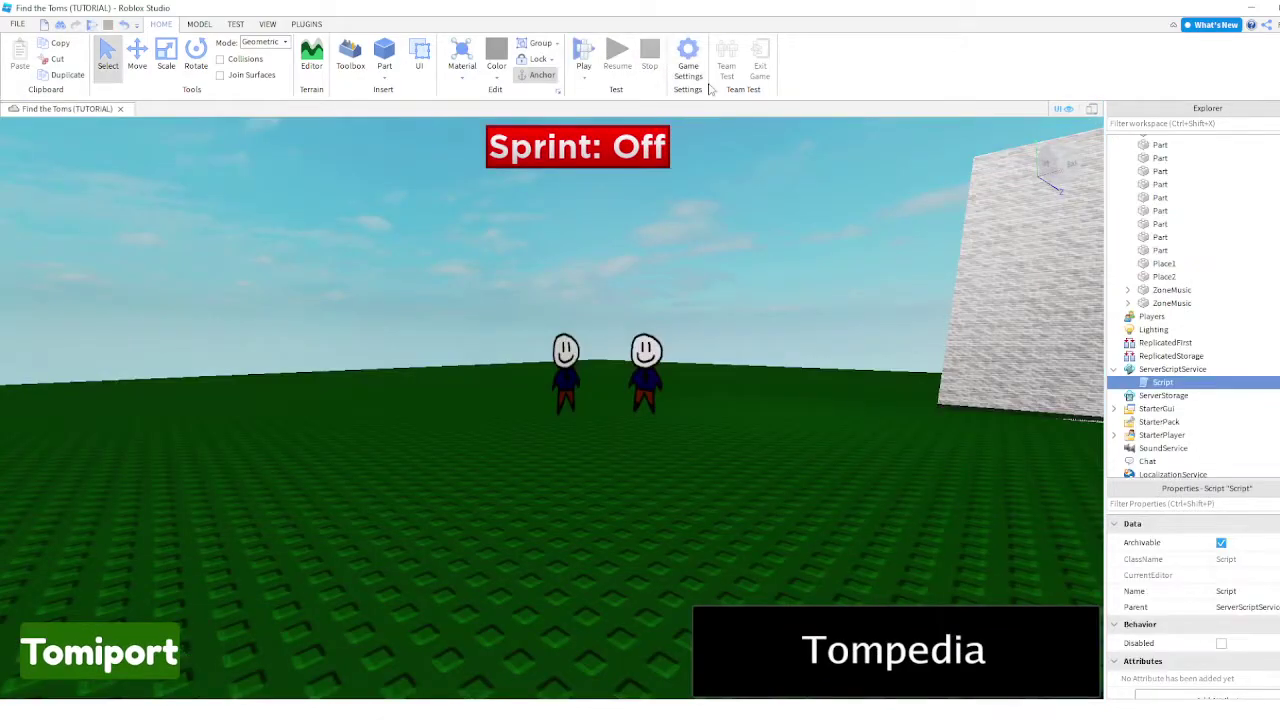
{"action": "left_click", "coordinate": [690, 68]}
{"action": "left_click", "coordinate": [379, 209]}
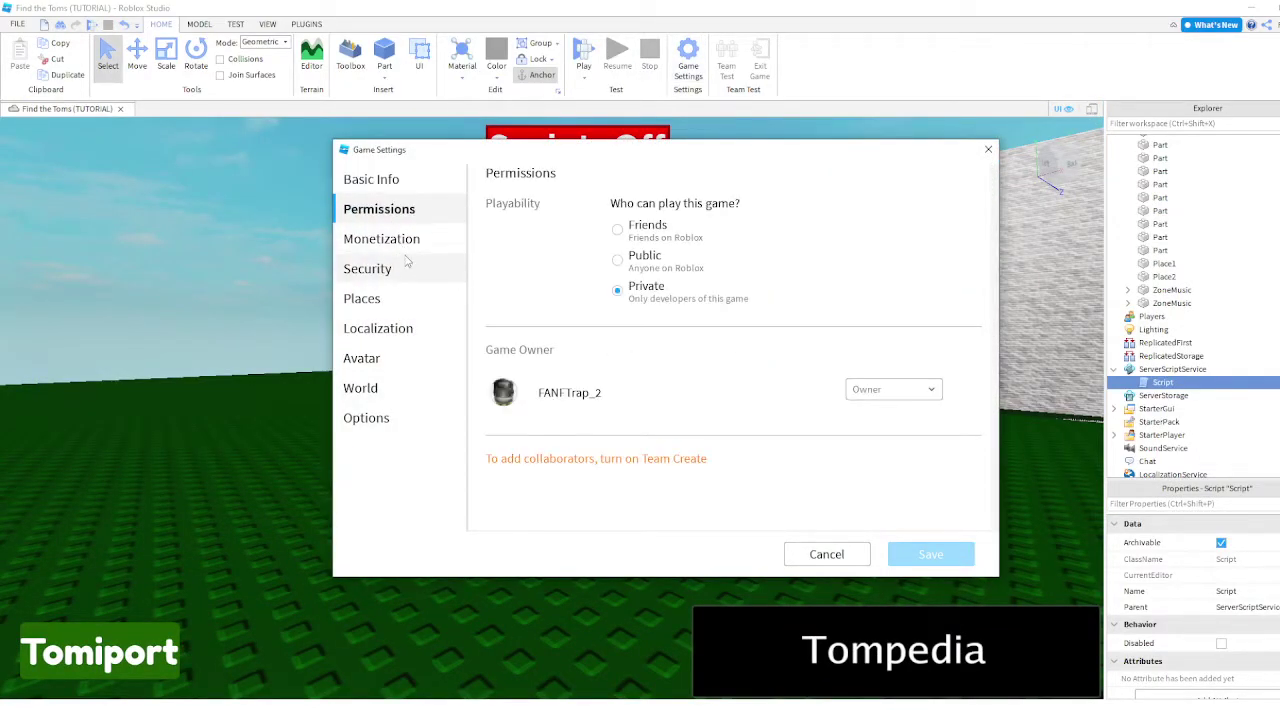
{"action": "left_click", "coordinate": [826, 554]}
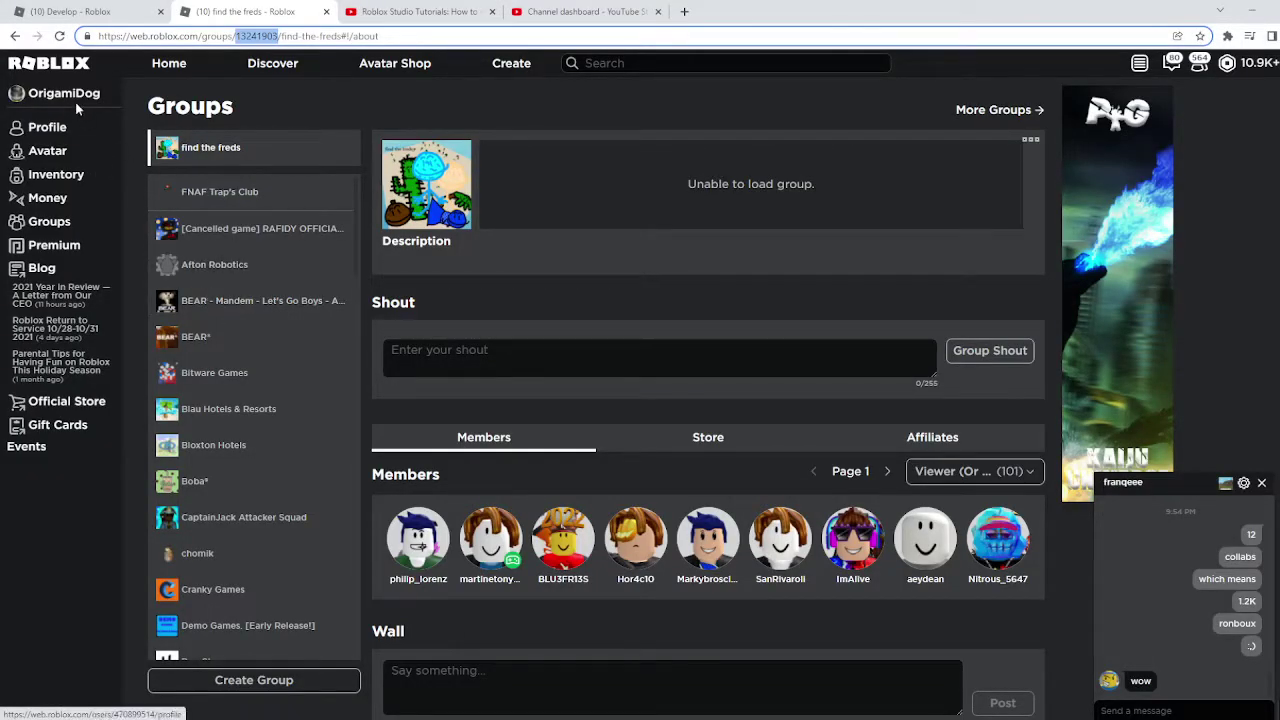
- In the browser, open the Develop page and view the Configure Start Place settings of Find the Toms (TUTORIAL)
{"action": "left_click", "coordinate": [535, 72]}
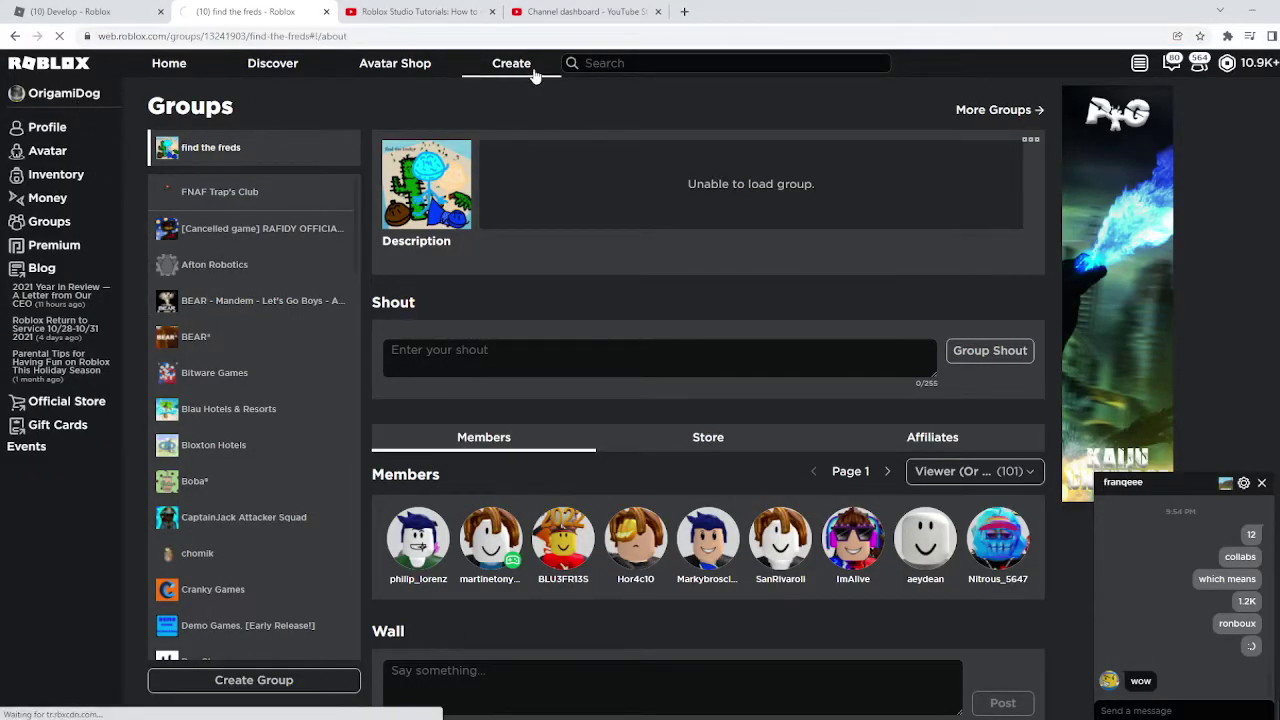
{"action": "scroll", "coordinate": [595, 615], "scroll_direction": "down", "scroll_amount": 1}
{"action": "scroll", "coordinate": [600, 610], "scroll_direction": "down", "scroll_amount": 4}
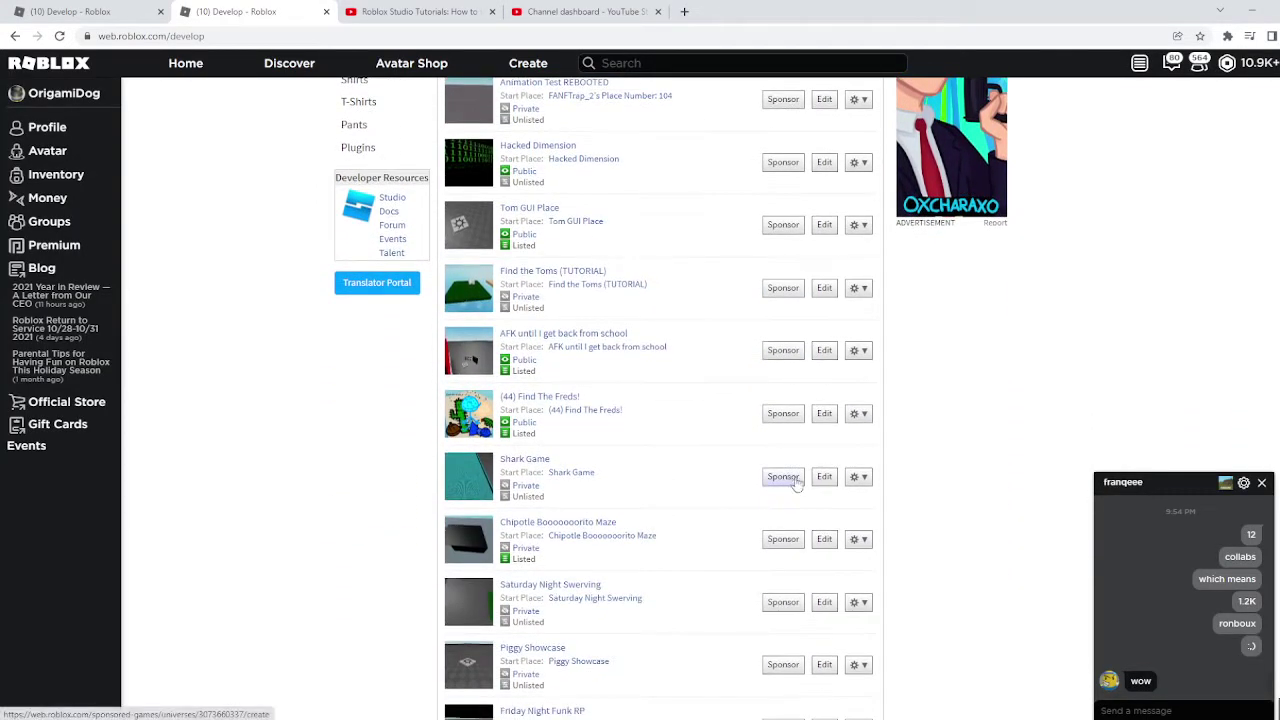
{"action": "left_click", "coordinate": [858, 288]}
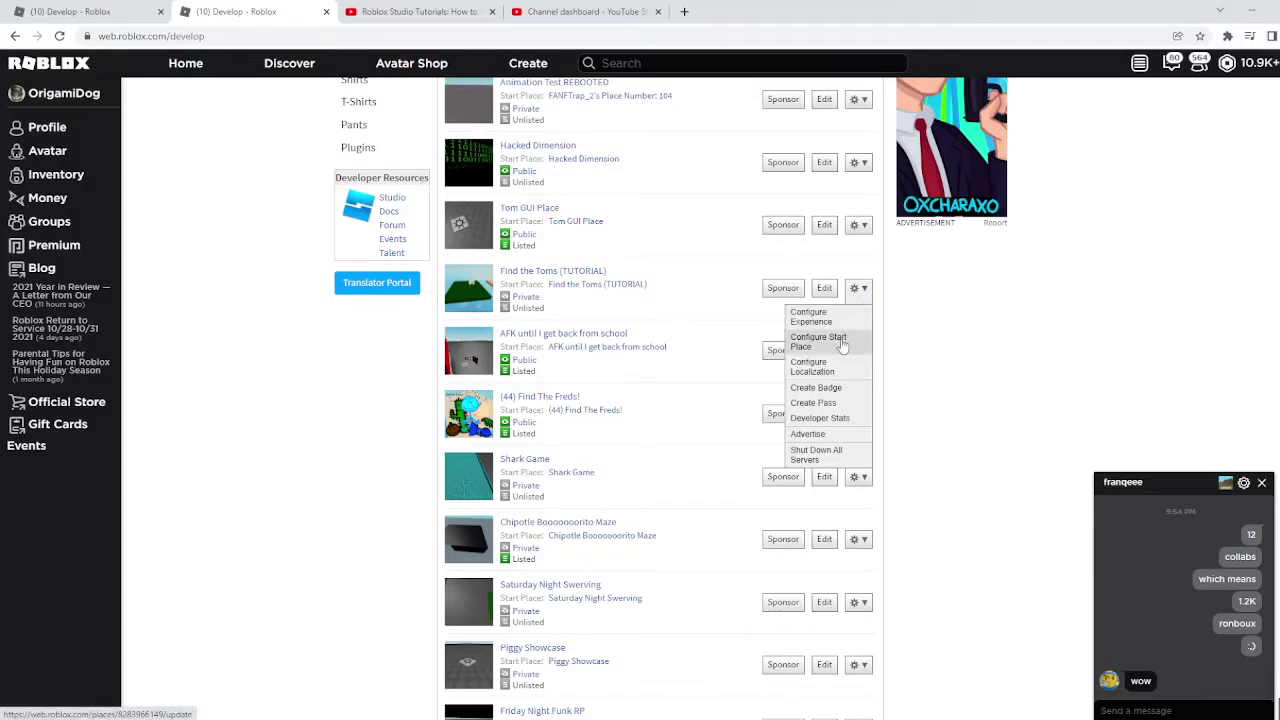
{"action": "left_click", "coordinate": [842, 344]}
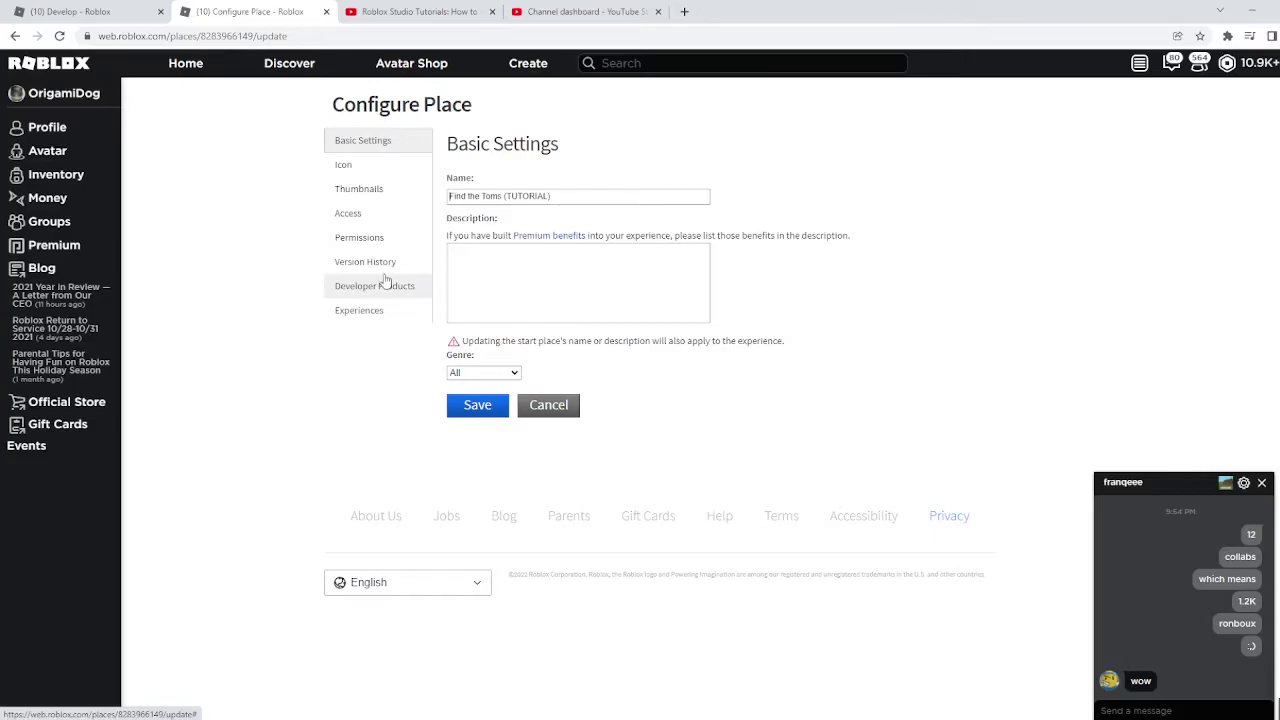
{"action": "left_click", "coordinate": [476, 404]}
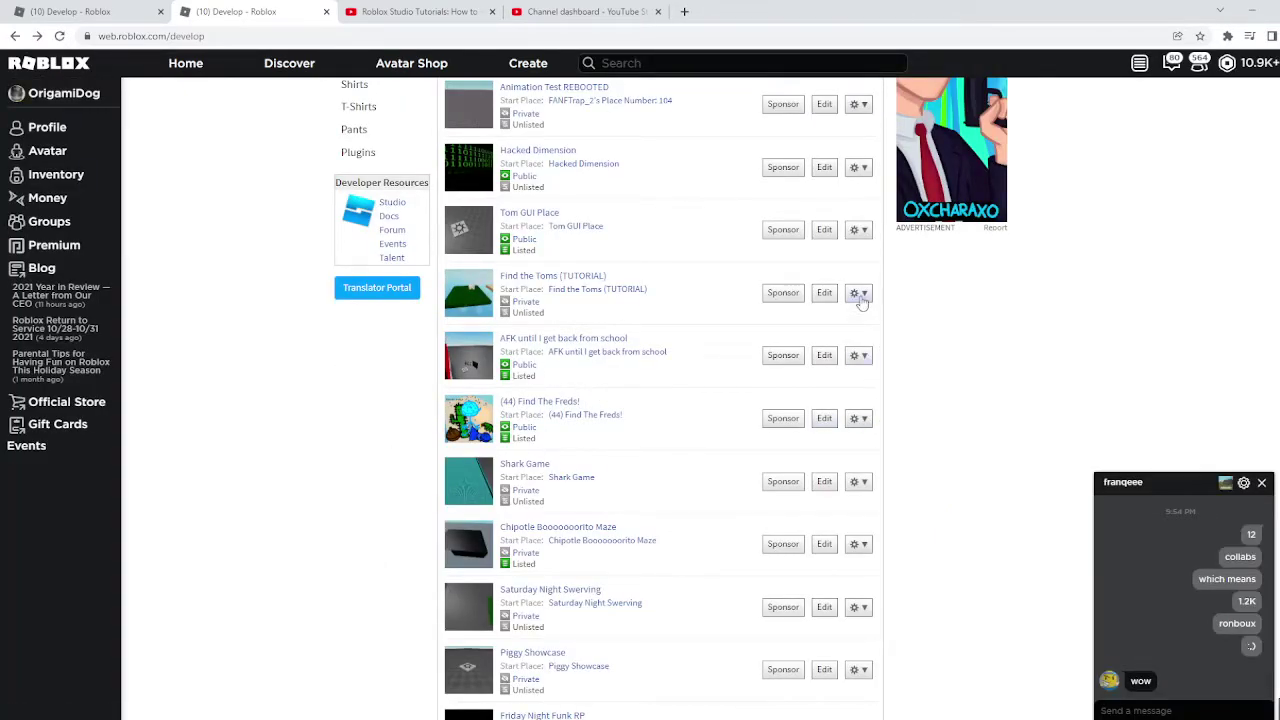
- Open Configure Experience for Find the Toms (TUTORIAL) and look through Updates, Developer Products, Created Places, Places and Avatar Settings
{"action": "left_click", "coordinate": [859, 294]}
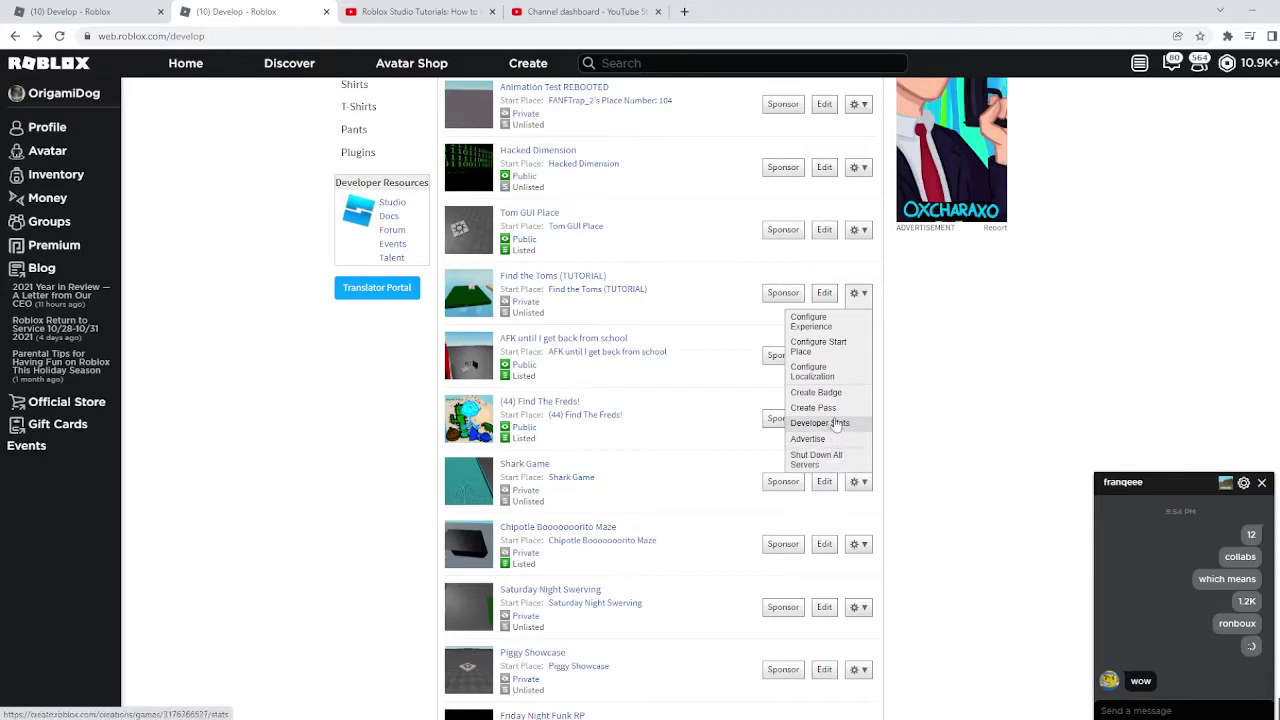
{"action": "left_click", "coordinate": [825, 330]}
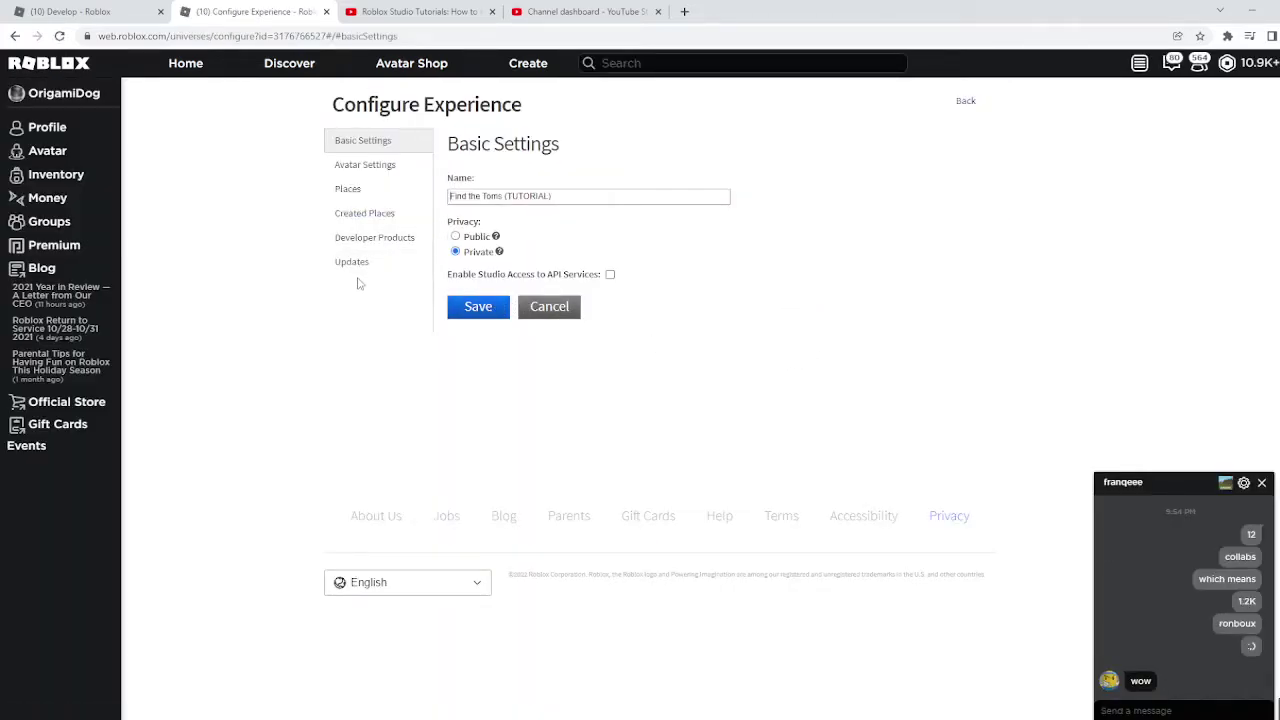
{"action": "left_click", "coordinate": [371, 263]}
{"action": "left_click", "coordinate": [376, 240]}
{"action": "left_click", "coordinate": [385, 216]}
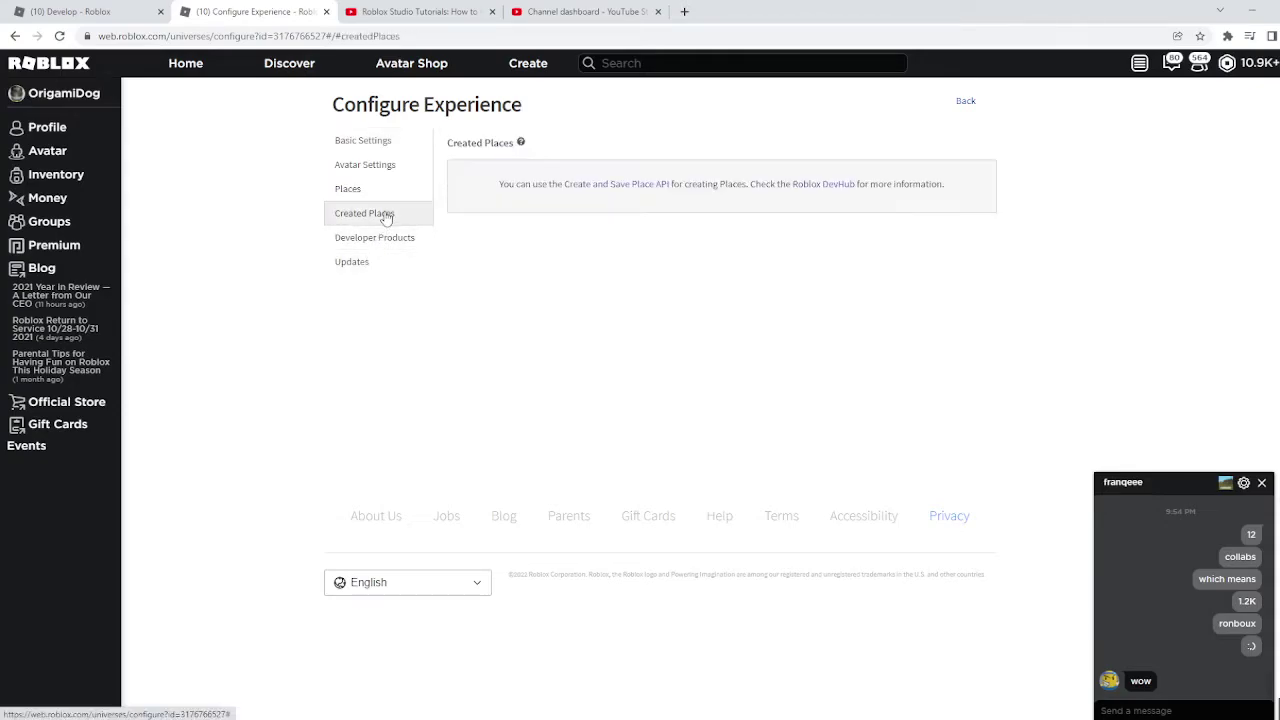
{"action": "left_click", "coordinate": [383, 189]}
{"action": "left_click", "coordinate": [384, 176]}
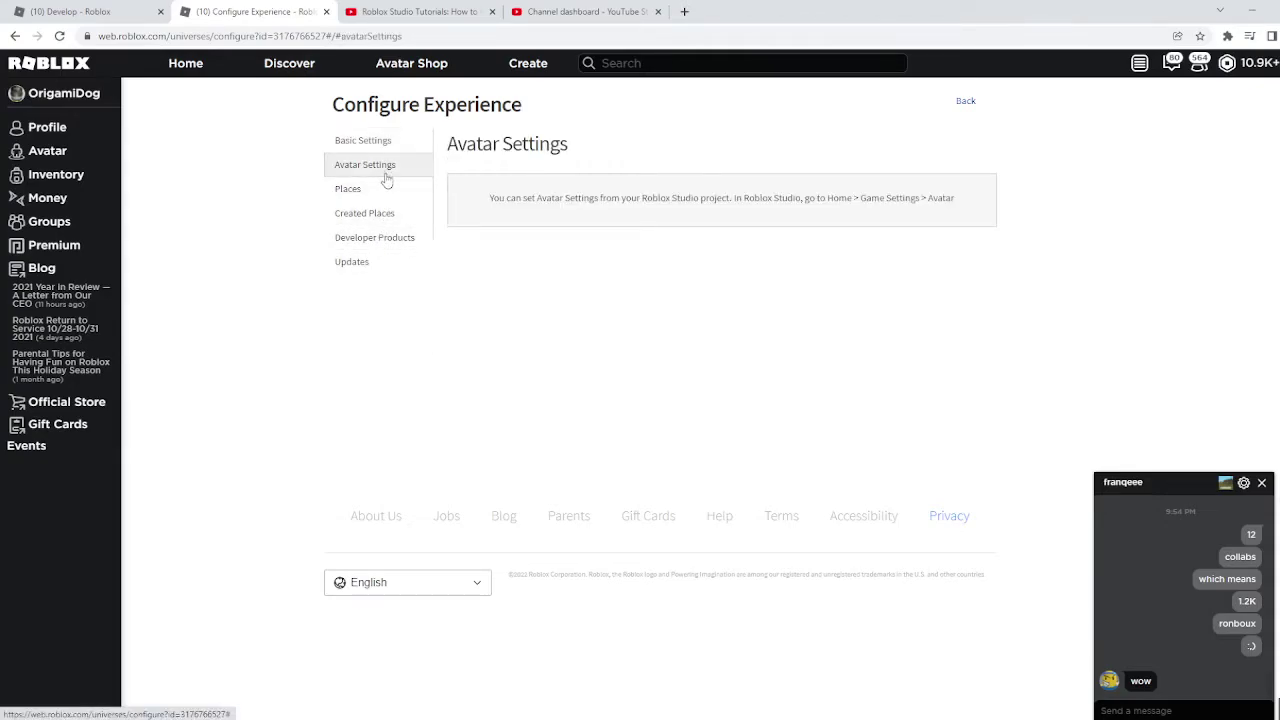
- View the Places, Created Places and Updates sections of Configure Experience, and return to the Develop page
{"action": "left_click", "coordinate": [389, 189]}
{"action": "left_click", "coordinate": [391, 210]}
{"action": "left_click", "coordinate": [371, 262]}
{"action": "key", "text": "alt+Left"}
{"action": "key", "text": "alt+Left"}
{"action": "key", "text": "alt+Left"}
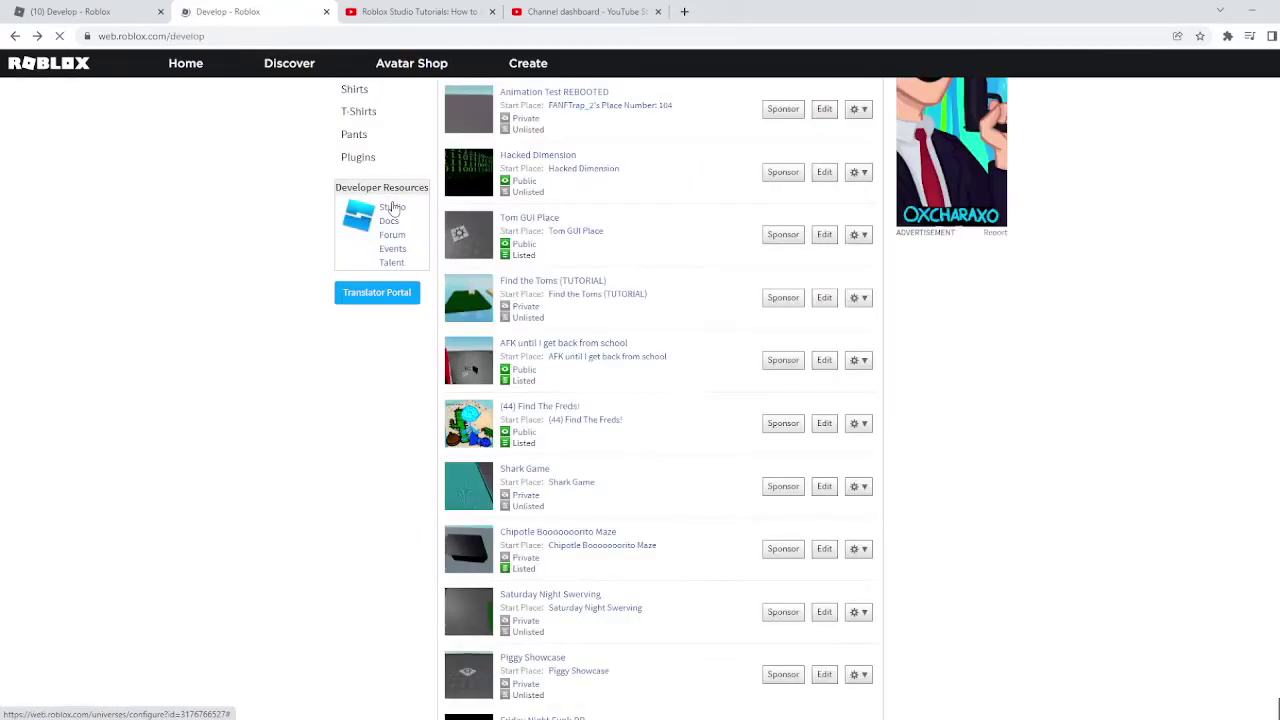
{"action": "key", "text": "alt+Right"}
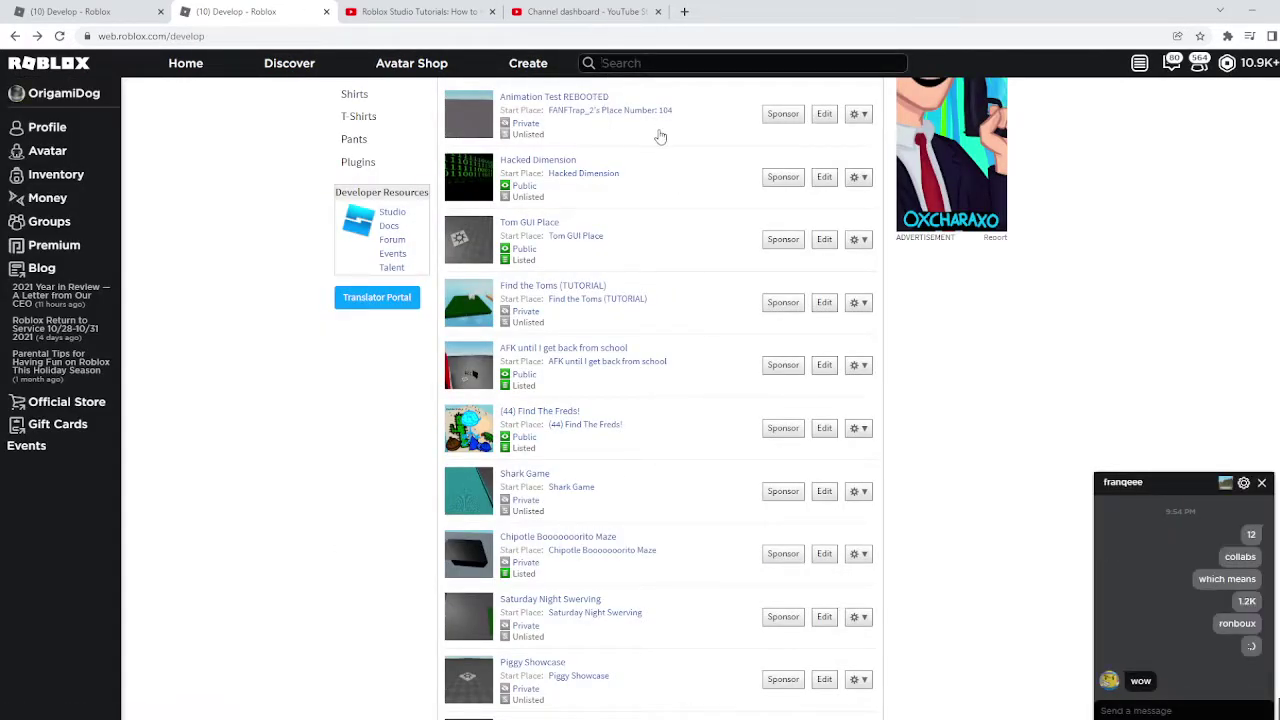
- Search Roblox experiences for "find the toms" and open the Find the Toms (TUTORIAL) page
{"action": "type", "text": "find thg"}
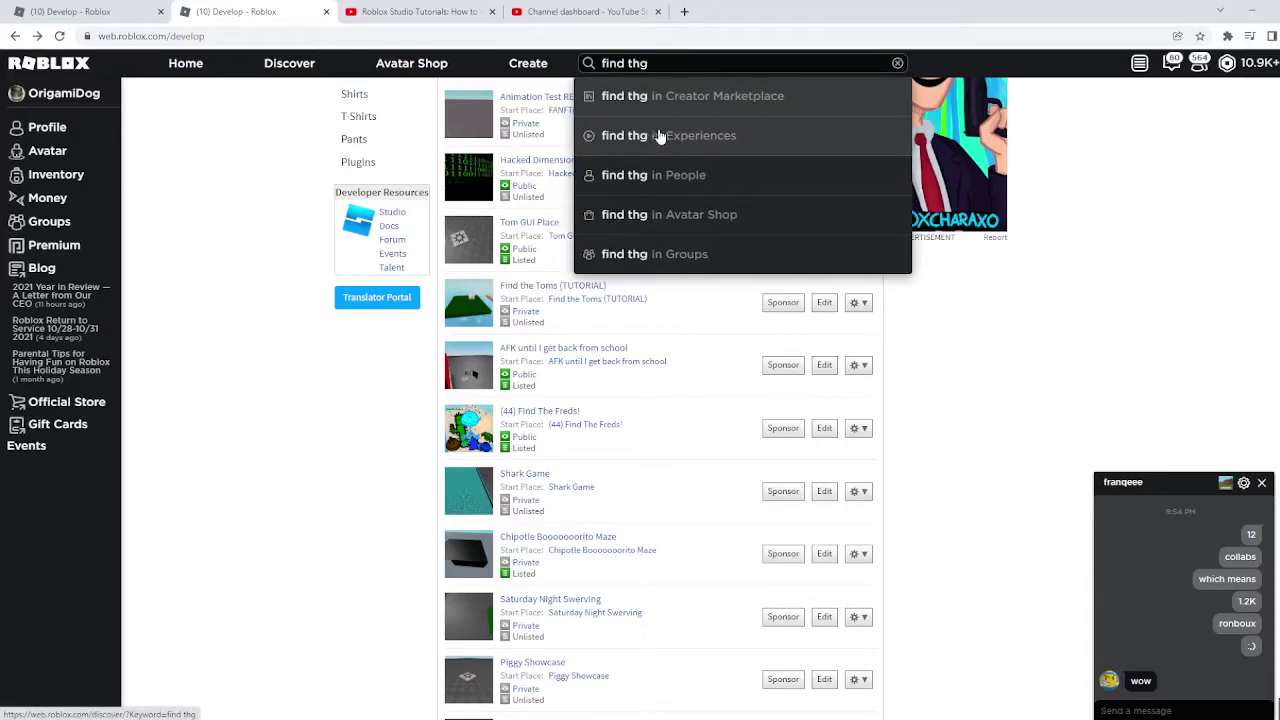
{"action": "key", "text": "BackSpace"}
{"action": "type", "text": "e toms"}
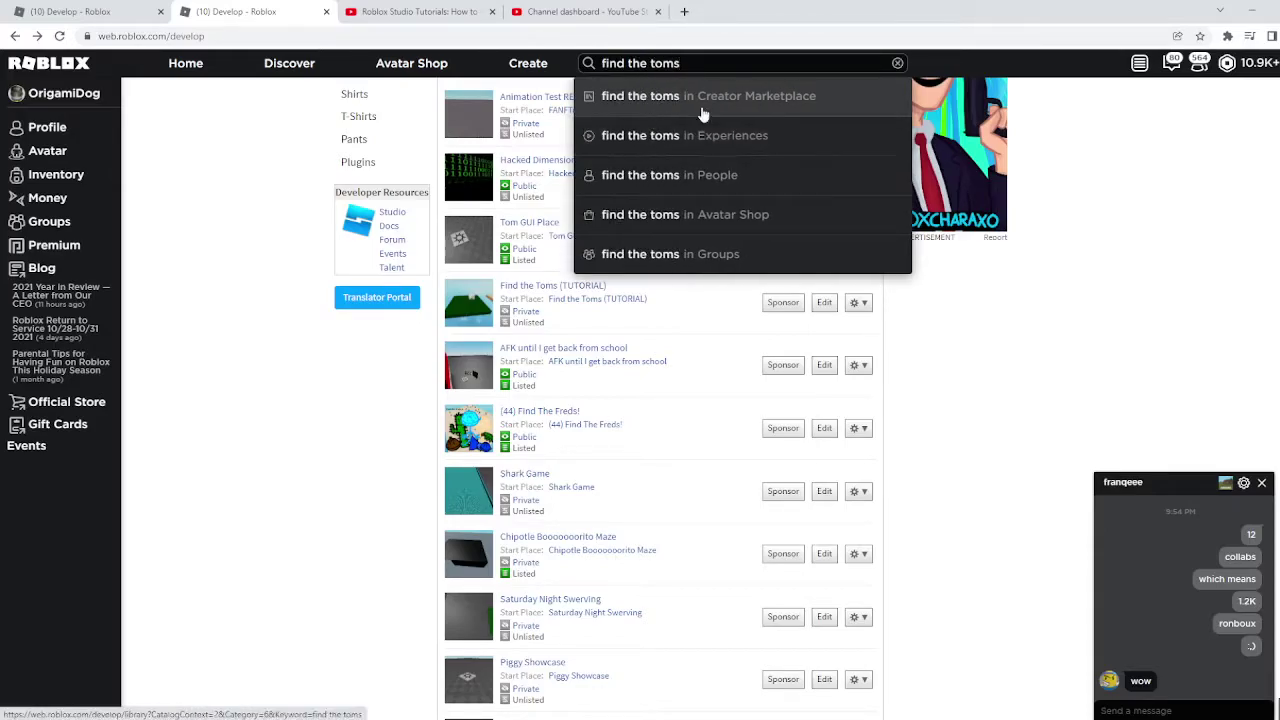
{"action": "left_click", "coordinate": [734, 130]}
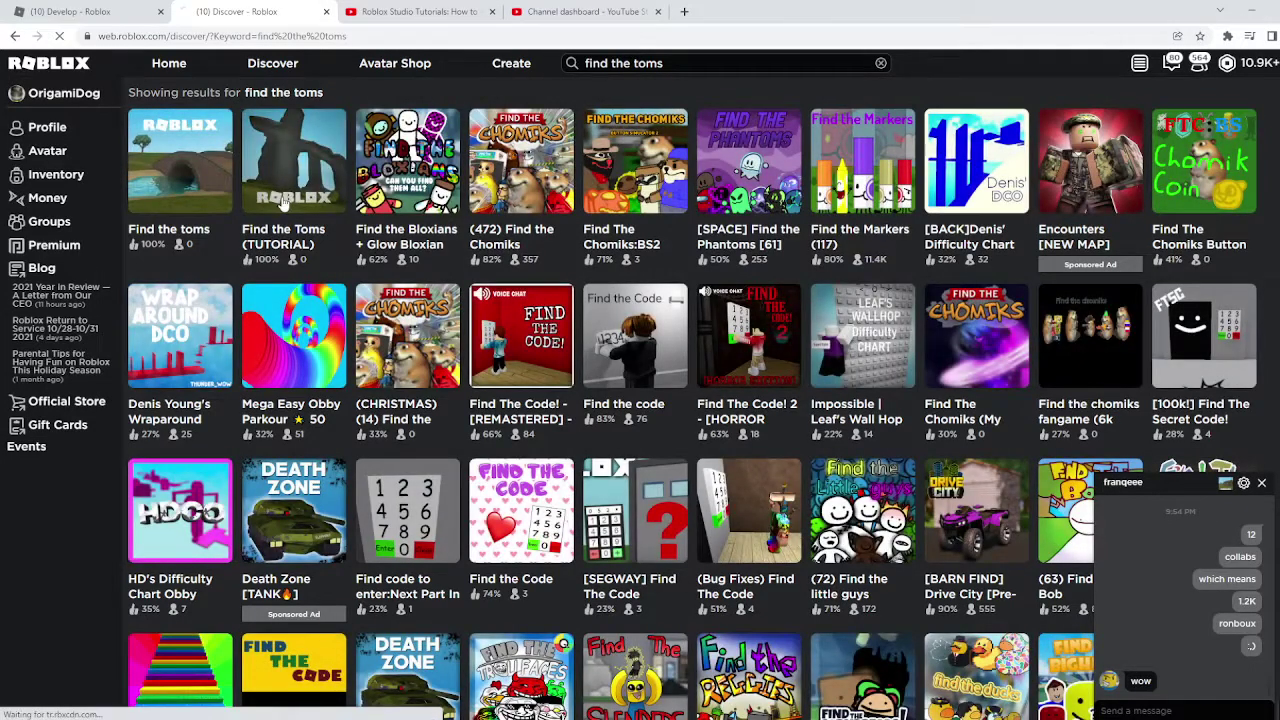
{"action": "left_click", "coordinate": [283, 202]}
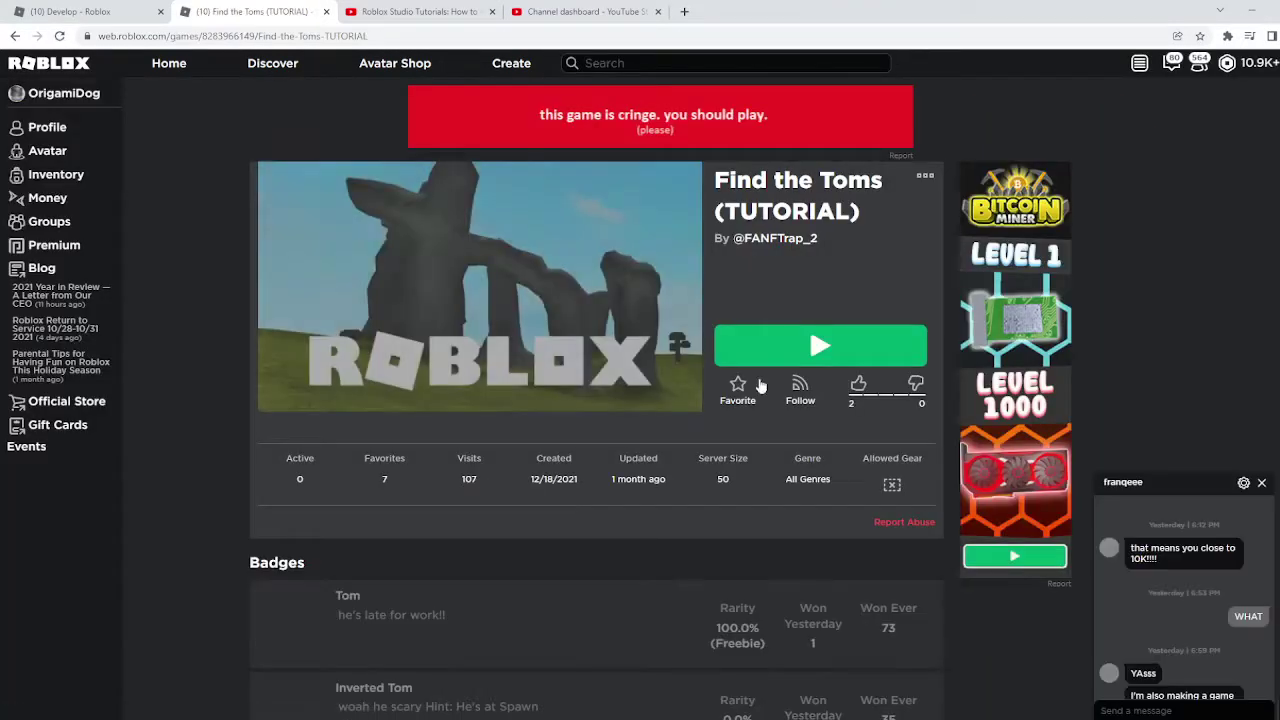
- Look over the badges, Store and Servers sections on the Find the Toms (TUTORIAL) page
{"action": "left_click", "coordinate": [859, 390]}
{"action": "left_click", "coordinate": [655, 418]}
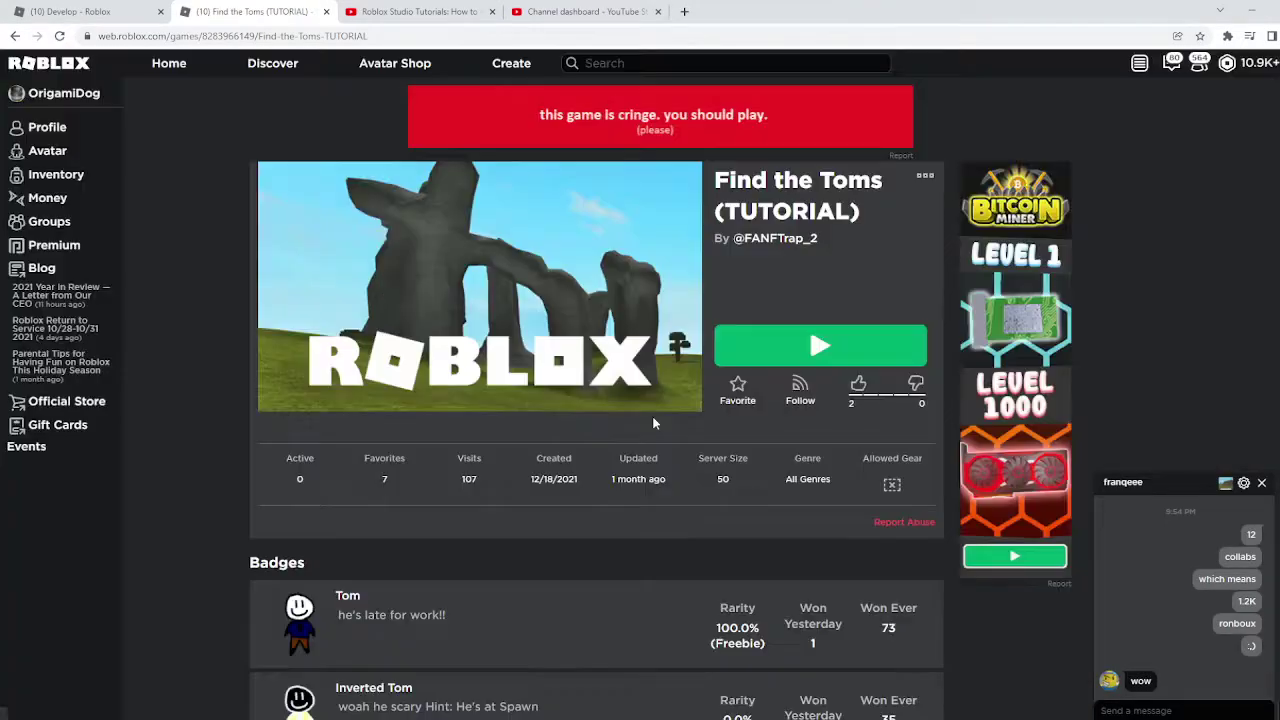
{"action": "scroll", "coordinate": [509, 487], "scroll_direction": "down", "scroll_amount": 4}
{"action": "left_click", "coordinate": [582, 538]}
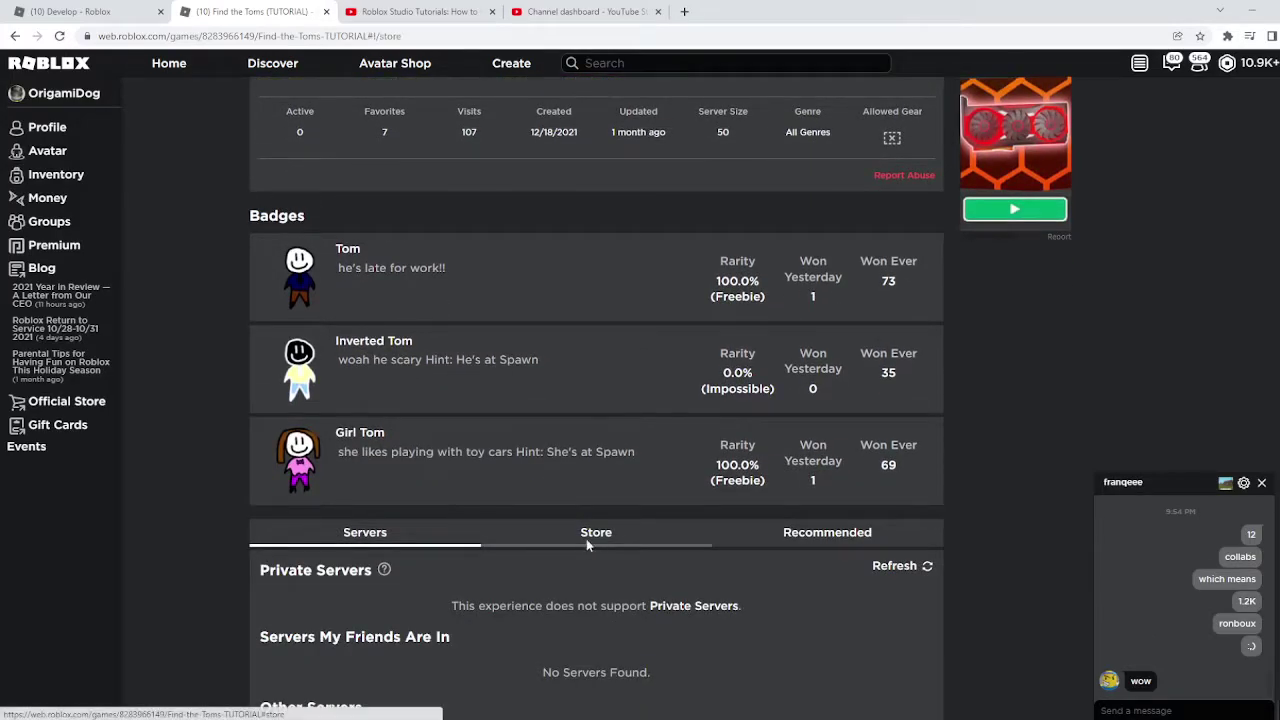
{"action": "left_click", "coordinate": [380, 521]}
{"action": "scroll", "coordinate": [672, 260], "scroll_direction": "up", "scroll_amount": 4}
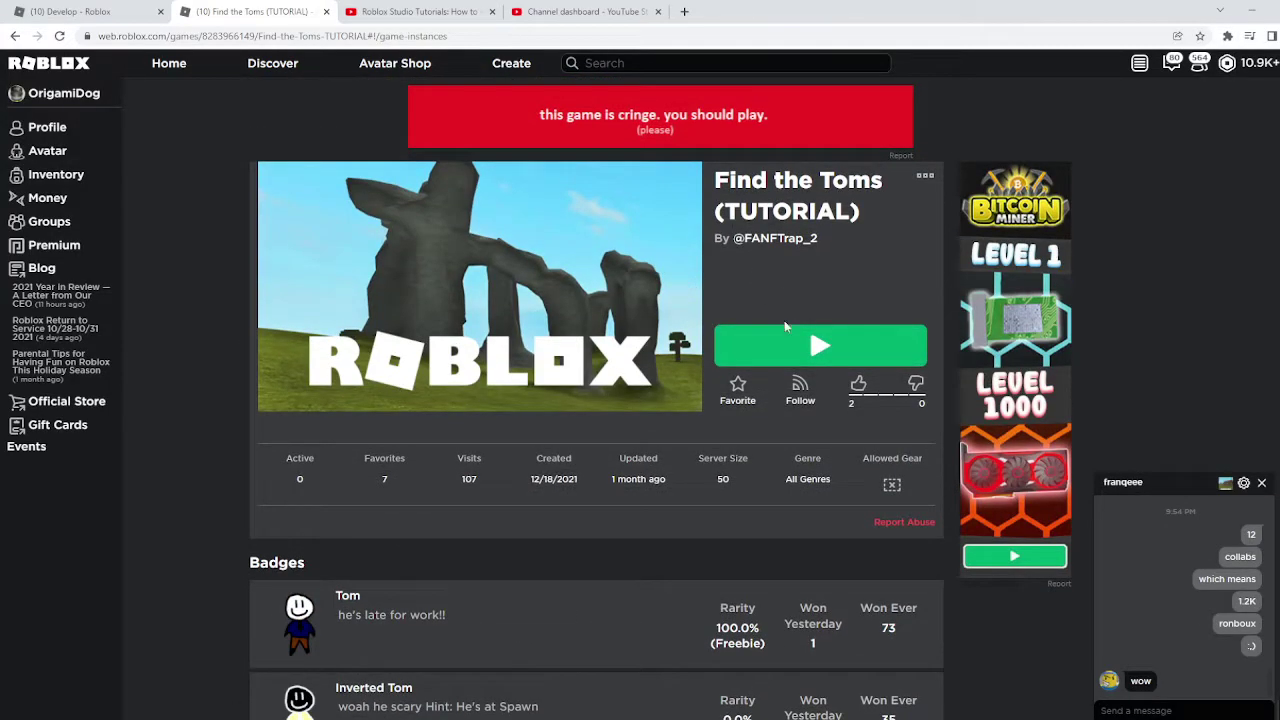
- Launch Find the Toms (TUTORIAL) from its page, check the live game's GUIs, and return to the browser to reload the page
{"action": "left_click", "coordinate": [820, 346]}
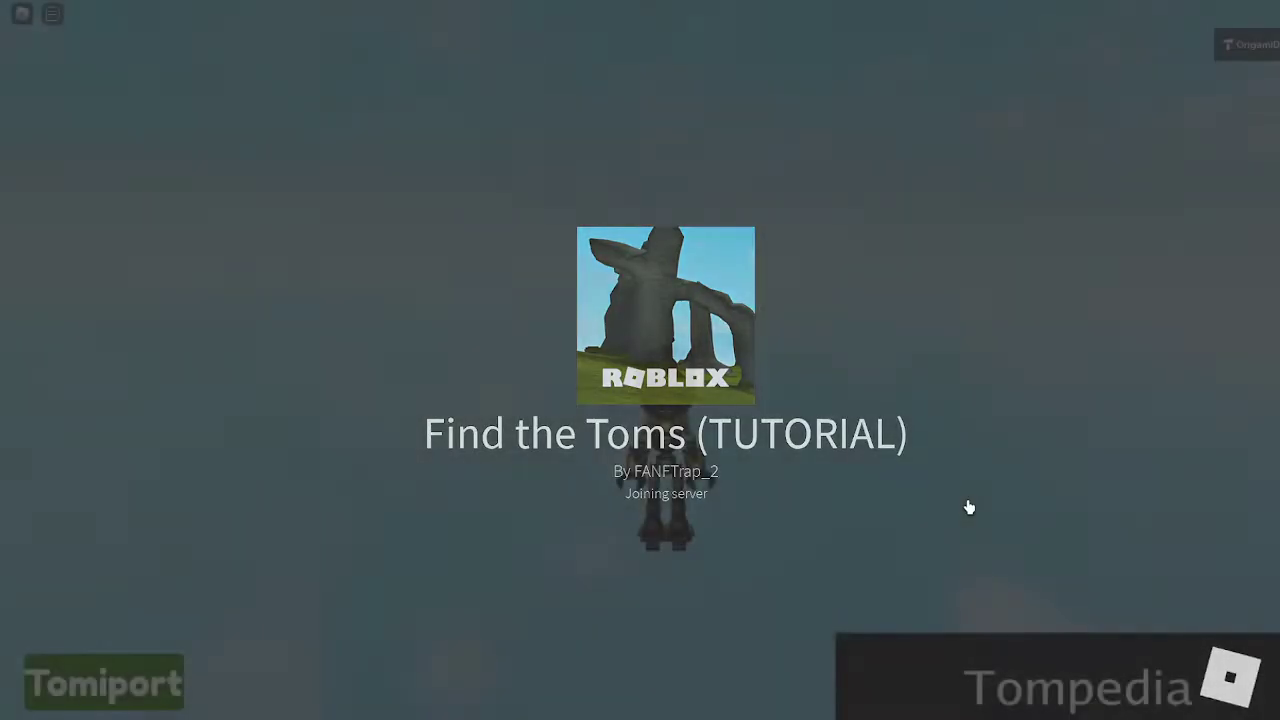
{"action": "key", "text": "super"}
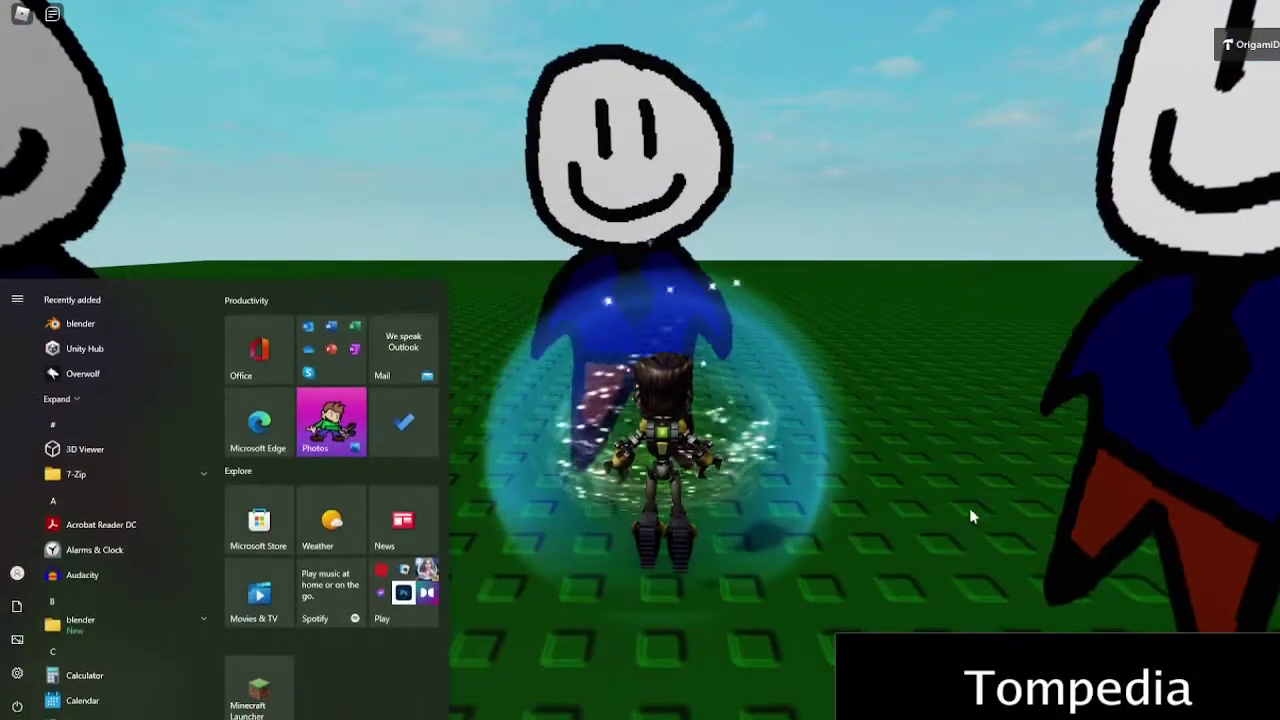
{"action": "key", "text": "alt+Tab"}
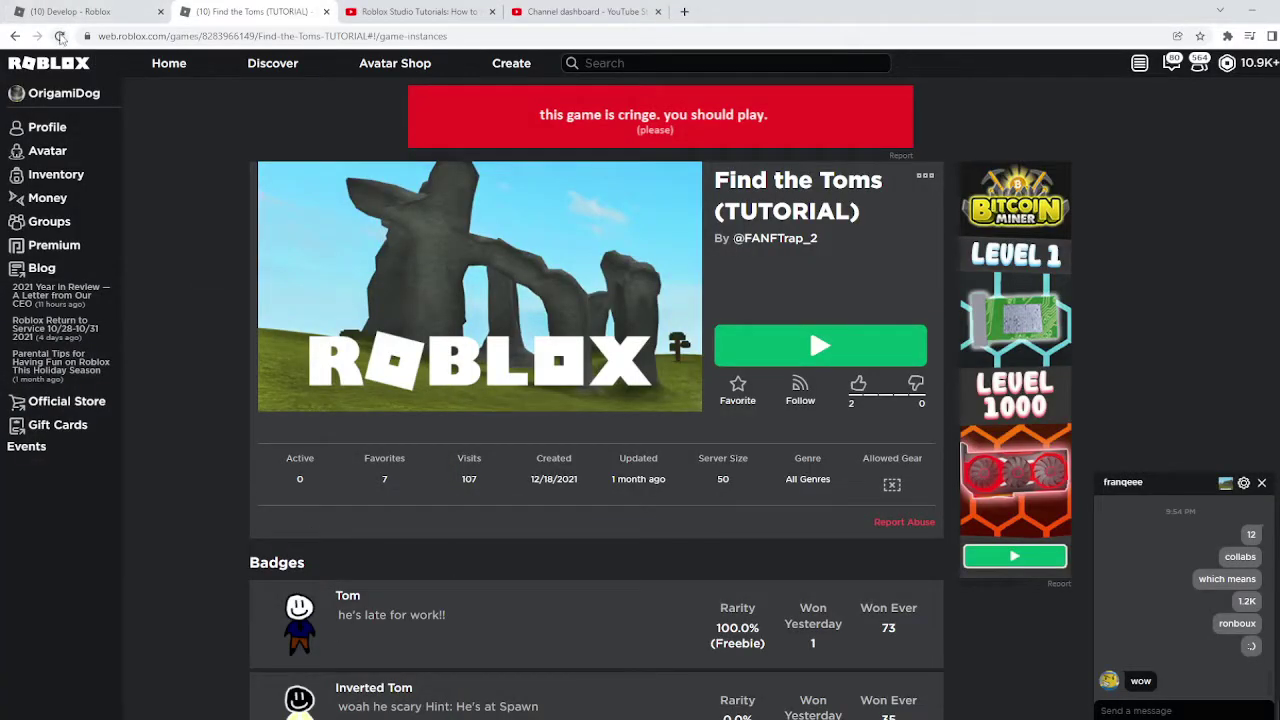
{"action": "left_click", "coordinate": [60, 36]}
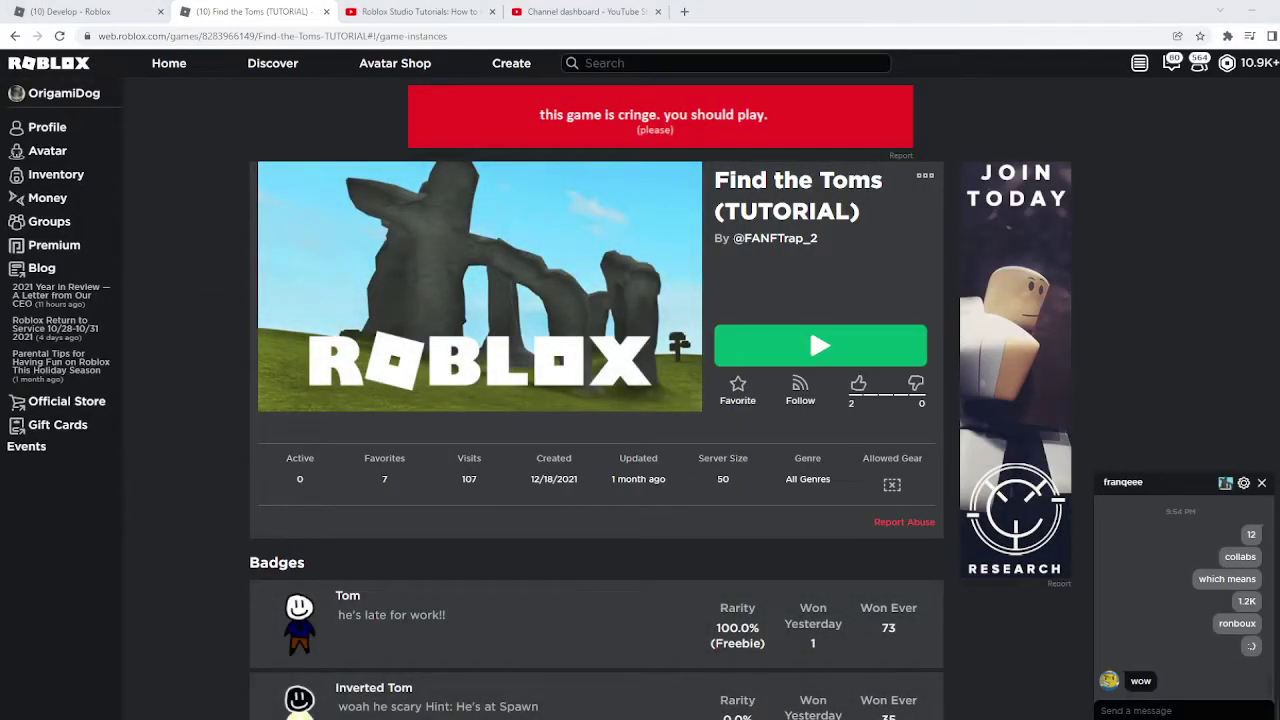
- In Roblox Studio, publish the Find the Toms (TUTORIAL) place to Roblox and return to the browser
{"action": "mouse_move", "coordinate": [812, 712]}
{"action": "left_click", "coordinate": [748, 670]}
{"action": "left_click", "coordinate": [18, 24]}
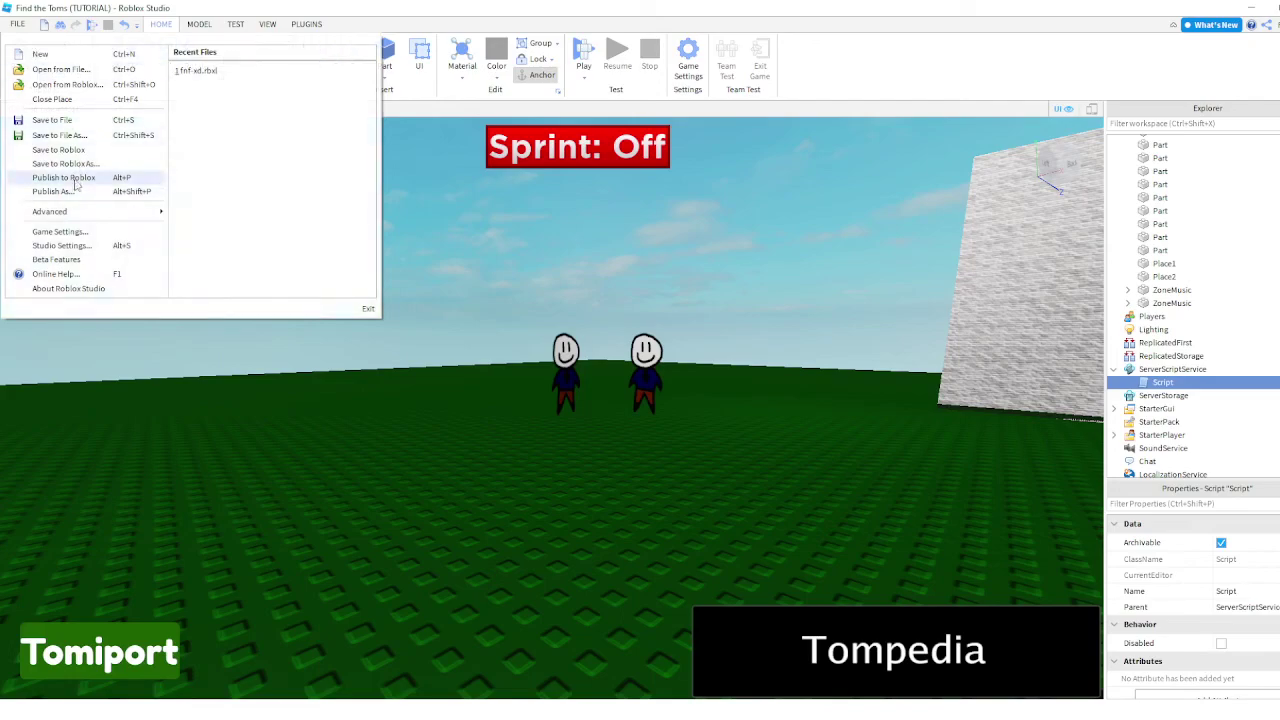
{"action": "left_click", "coordinate": [178, 260]}
{"action": "key", "text": "alt+Tab"}
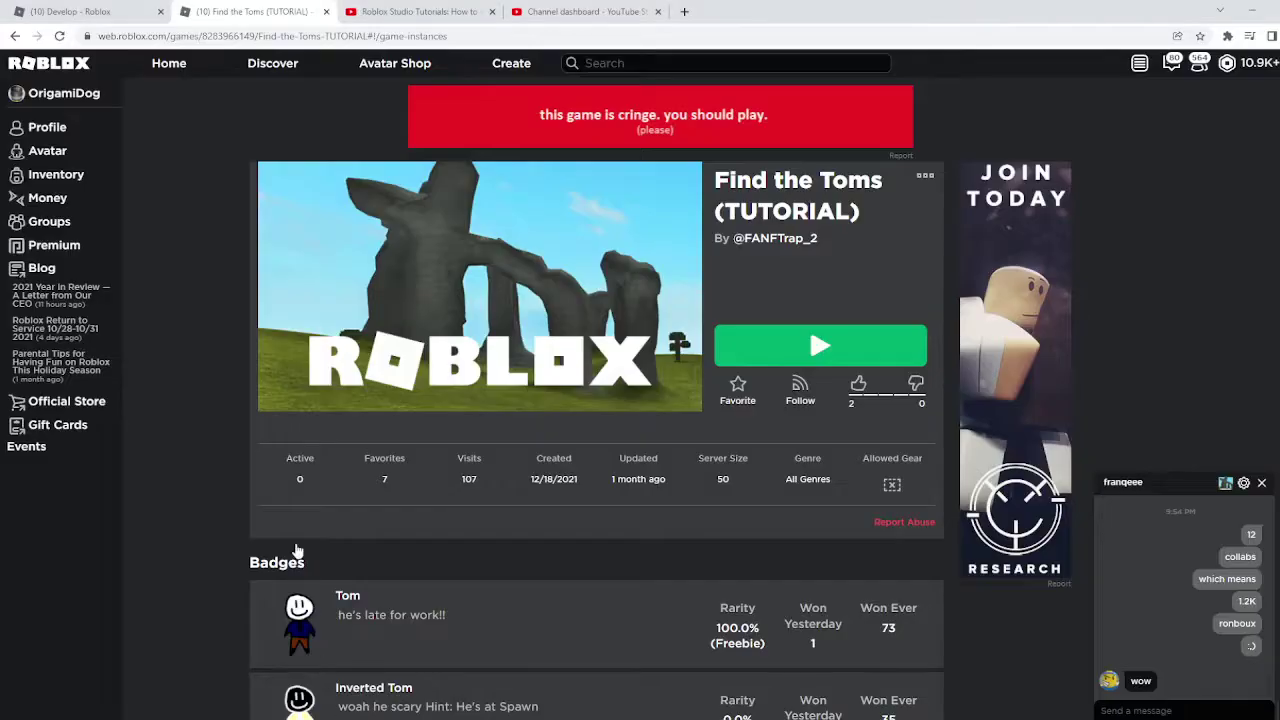
- Reload the experience page and launch the newly published game to check its Sprint and Tomiport GUIs
{"action": "left_click", "coordinate": [60, 36]}
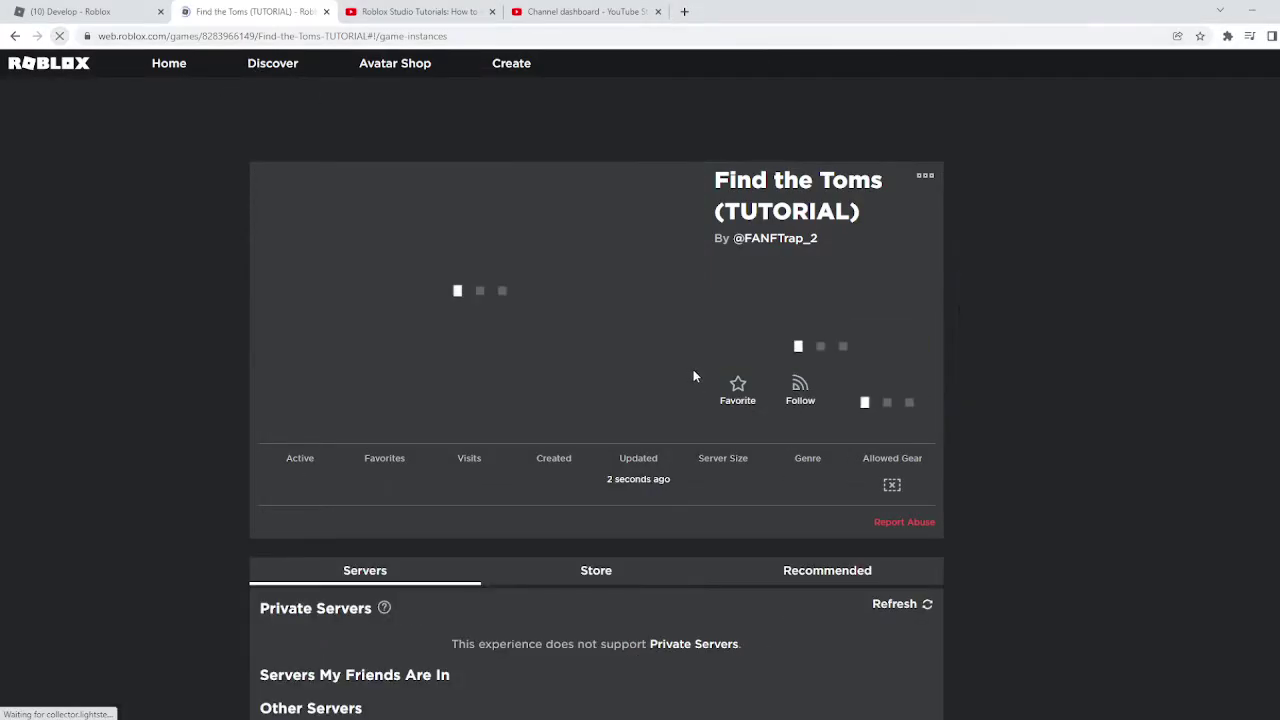
{"action": "left_click", "coordinate": [820, 345]}
{"action": "left_click", "coordinate": [510, 717]}
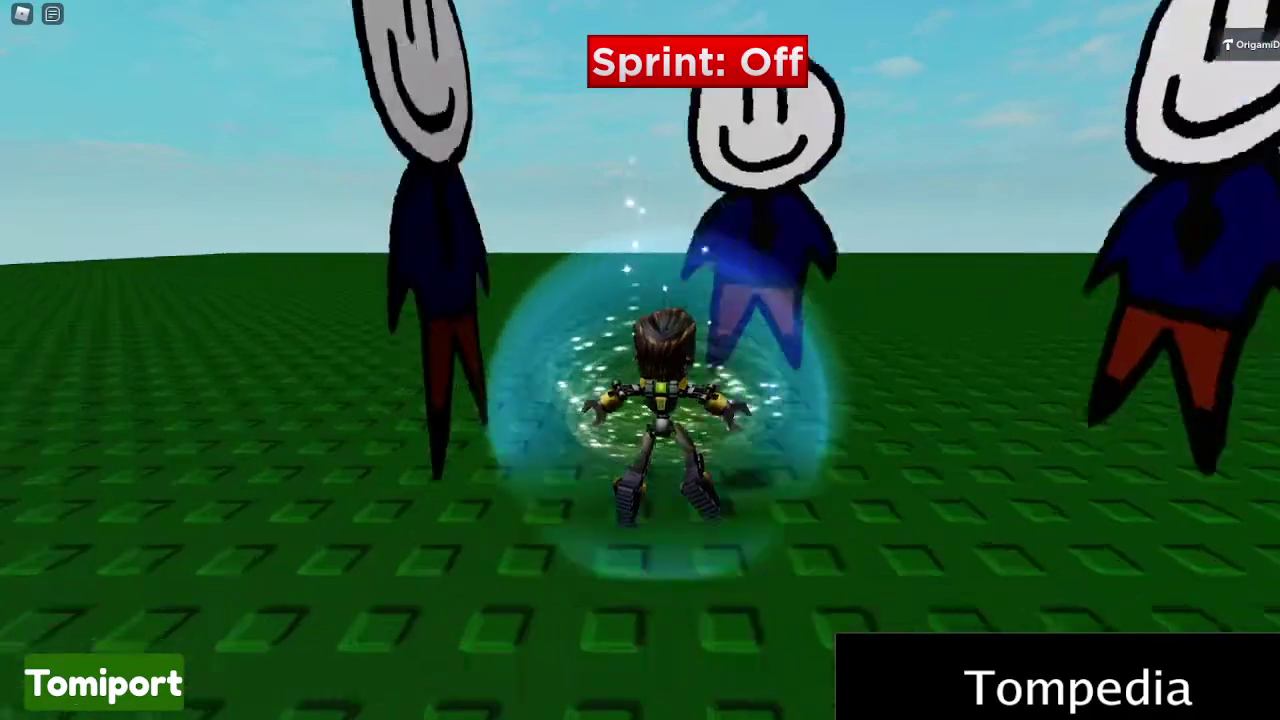
{"action": "key", "text": "super"}
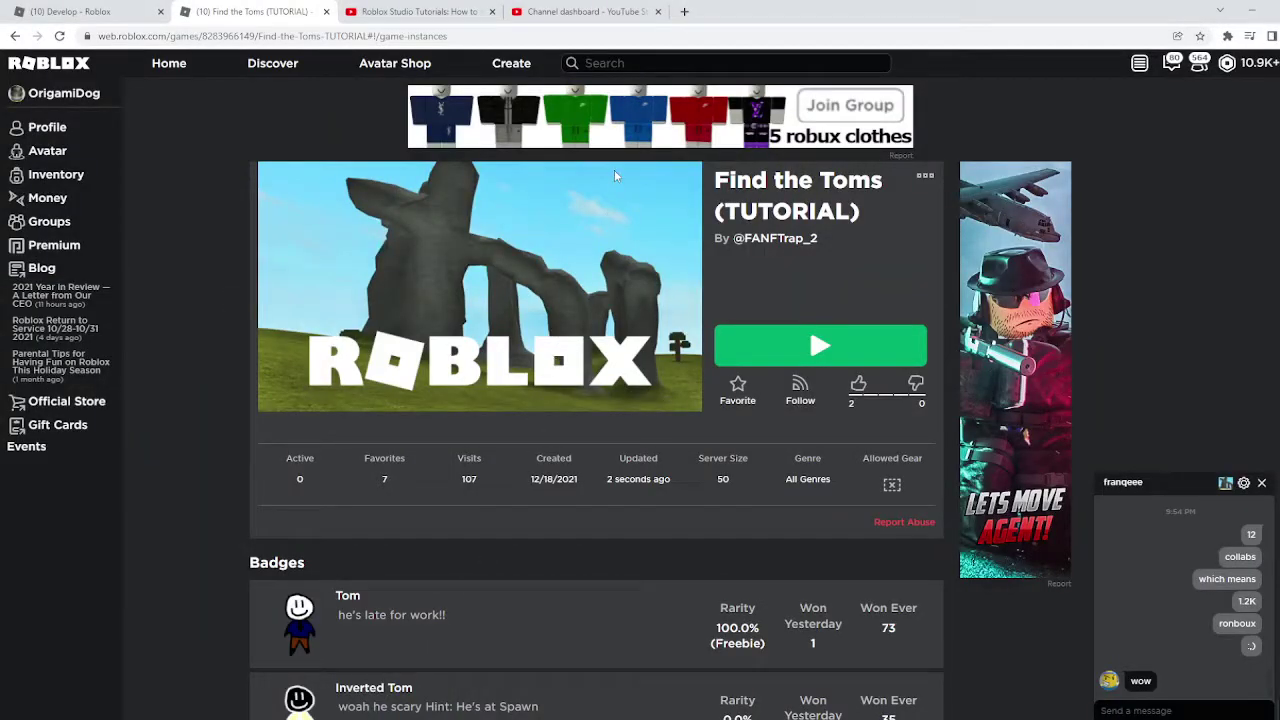
- In the browser, open the Tom badge from the experience's badge list and delete it from the inventory
{"action": "scroll", "coordinate": [471, 532], "scroll_direction": "down", "scroll_amount": 3}
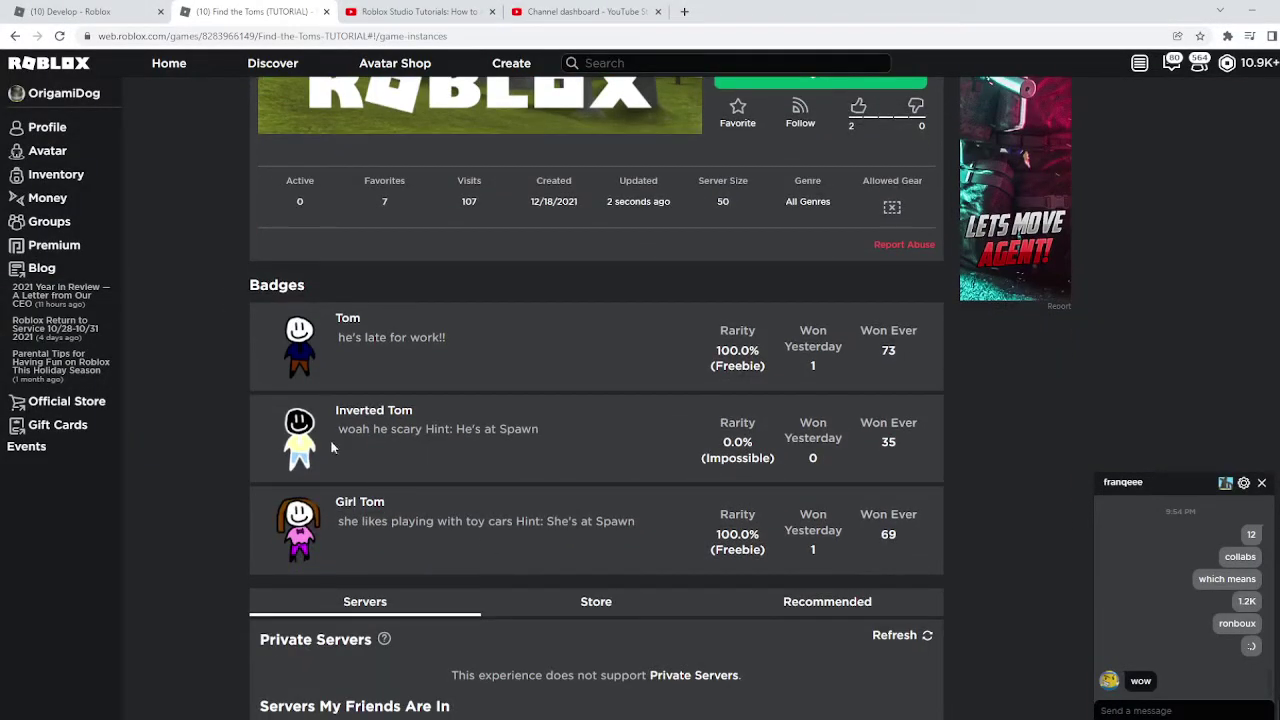
{"action": "left_click", "coordinate": [352, 317]}
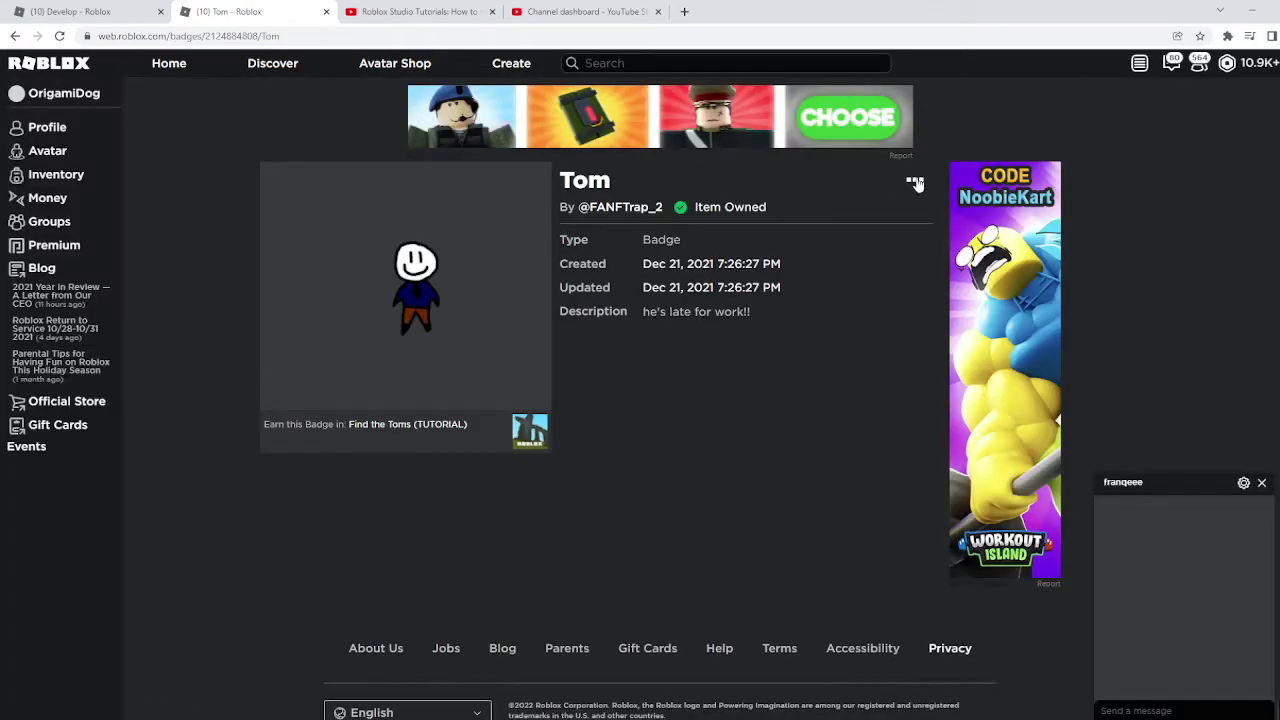
{"action": "left_click", "coordinate": [915, 180]}
{"action": "left_click", "coordinate": [905, 209]}
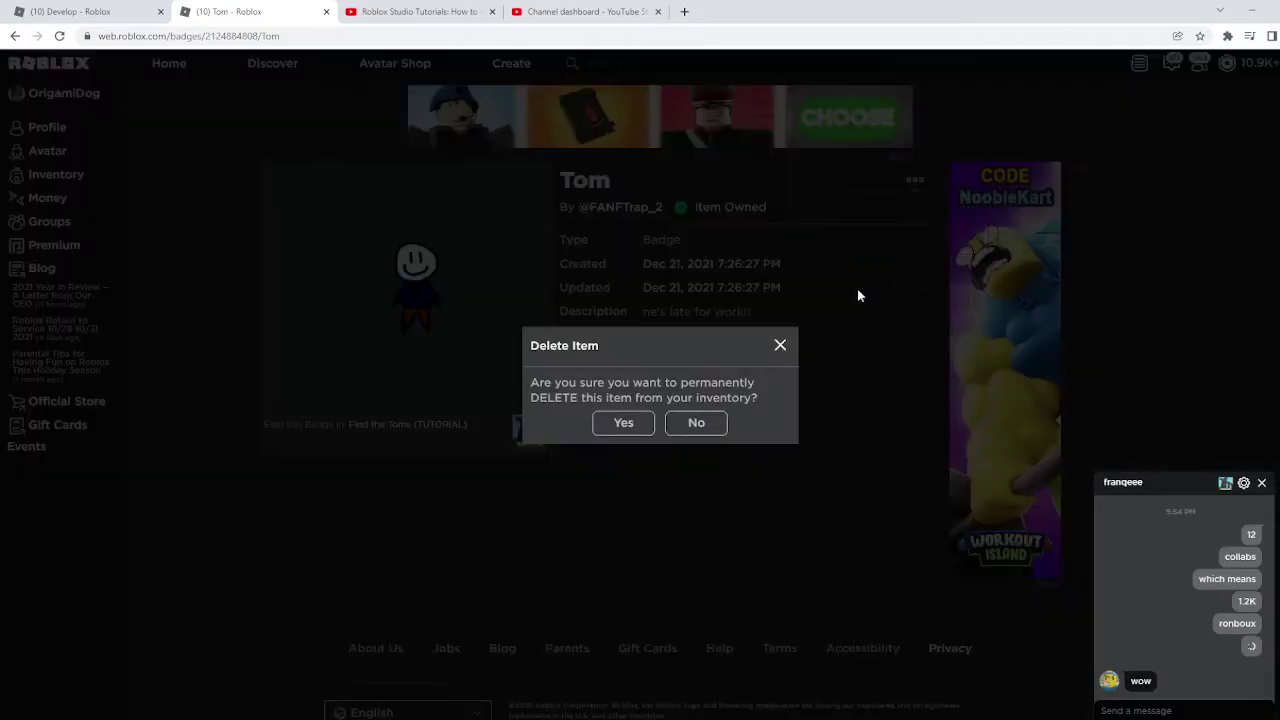
{"action": "left_click", "coordinate": [623, 423]}
- Return to the Find the Toms (TUTORIAL) page and copy the badge ID of the Tom badge
{"action": "key", "text": "alt+Left"}
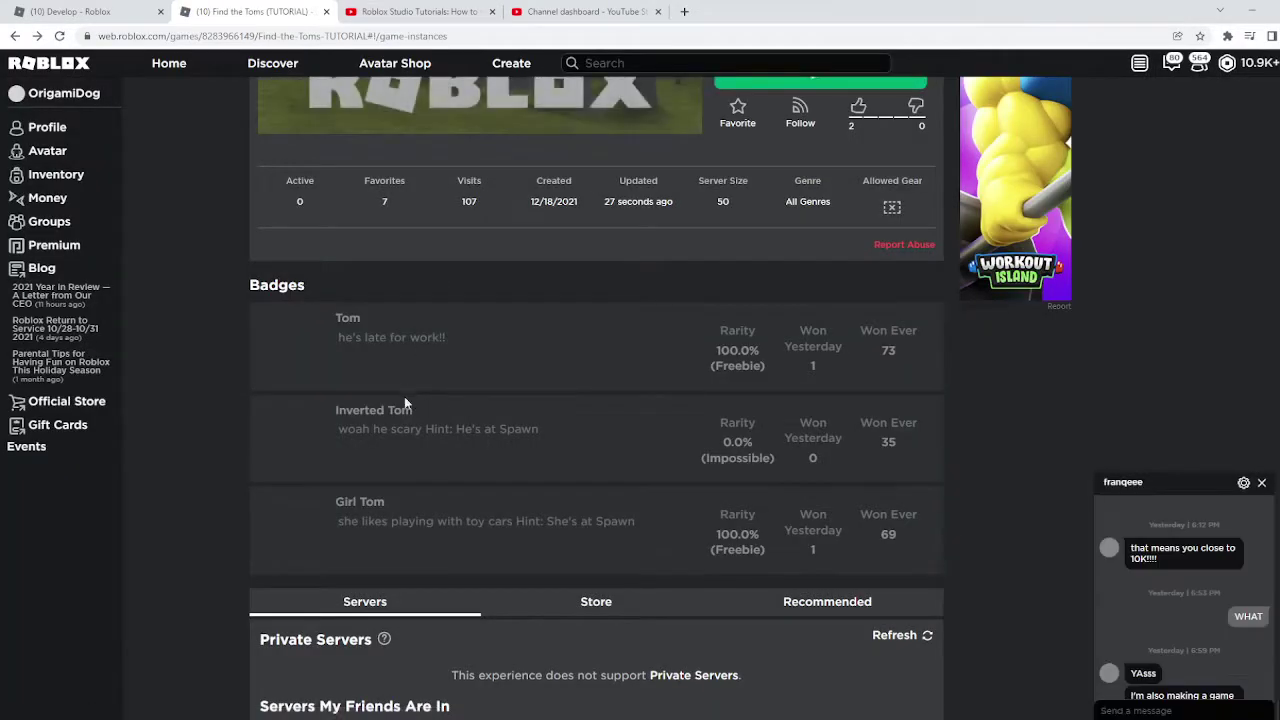
{"action": "right_click", "coordinate": [346, 320]}
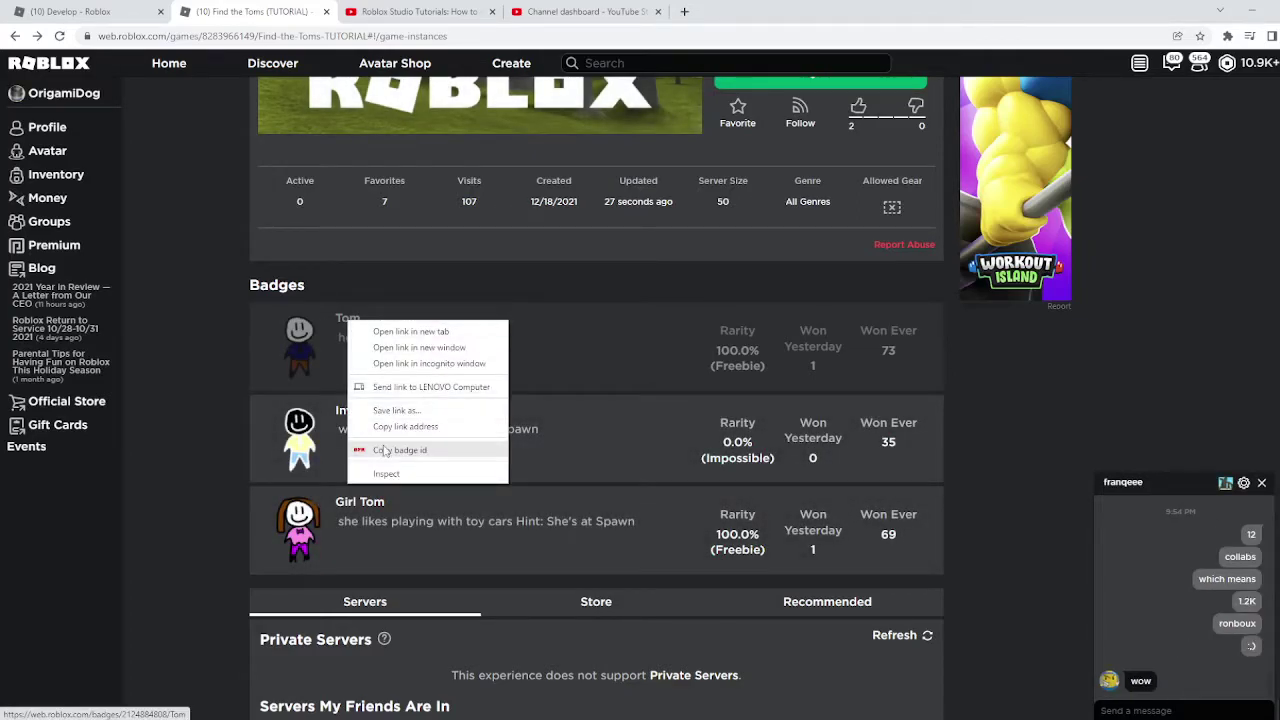
{"action": "left_click", "coordinate": [385, 450]}
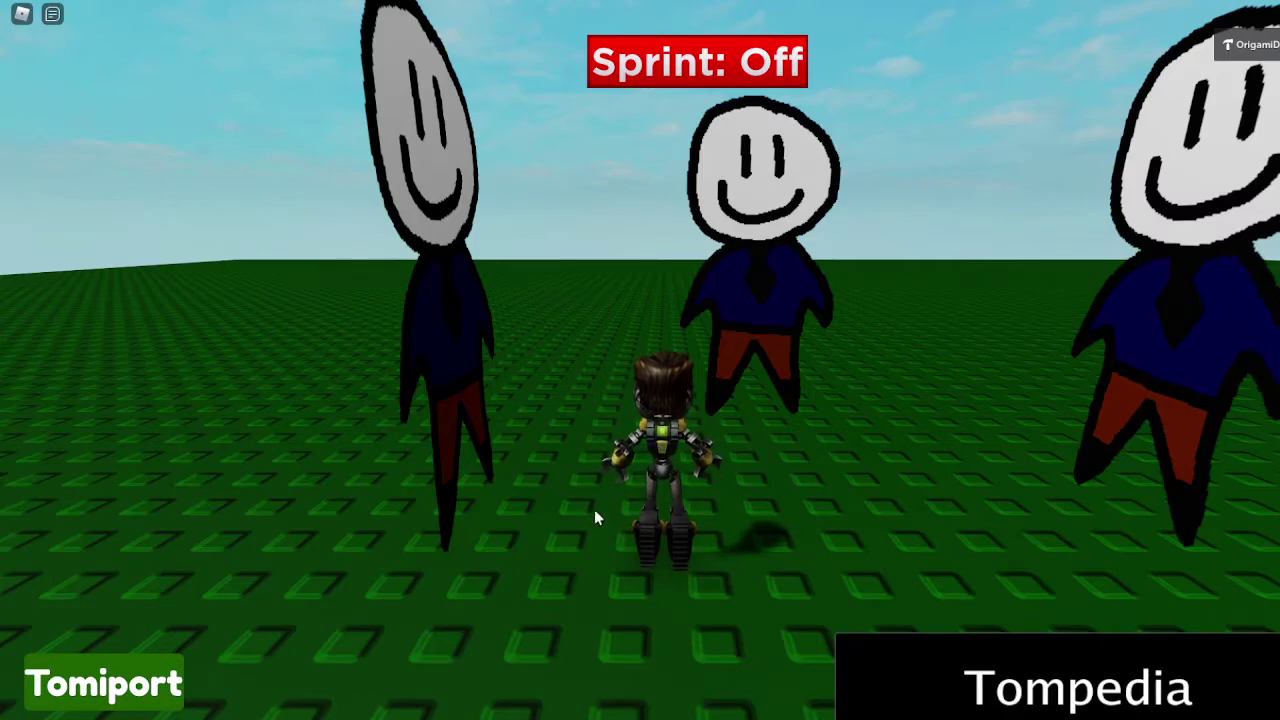
- In Roblox Studio, open the script in ServerScriptService and set its BadgeId to the copied Tom badge ID
{"action": "key", "text": "super"}
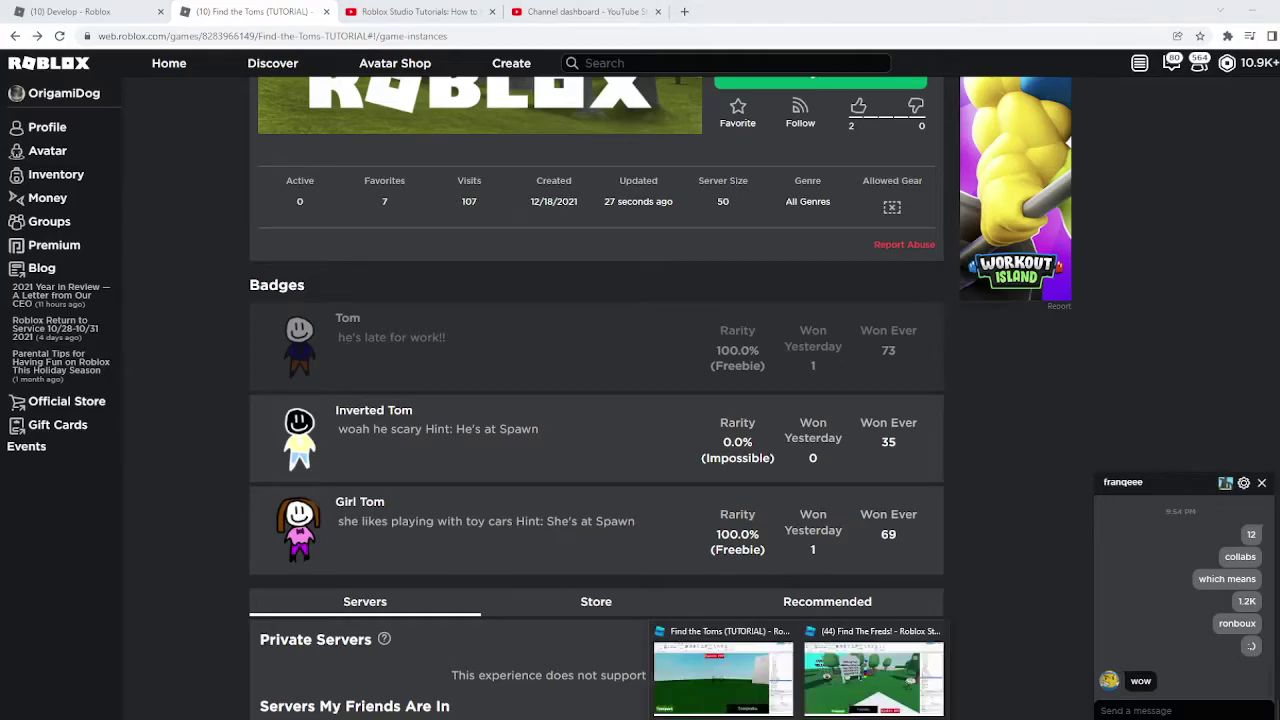
{"action": "left_click", "coordinate": [783, 690]}
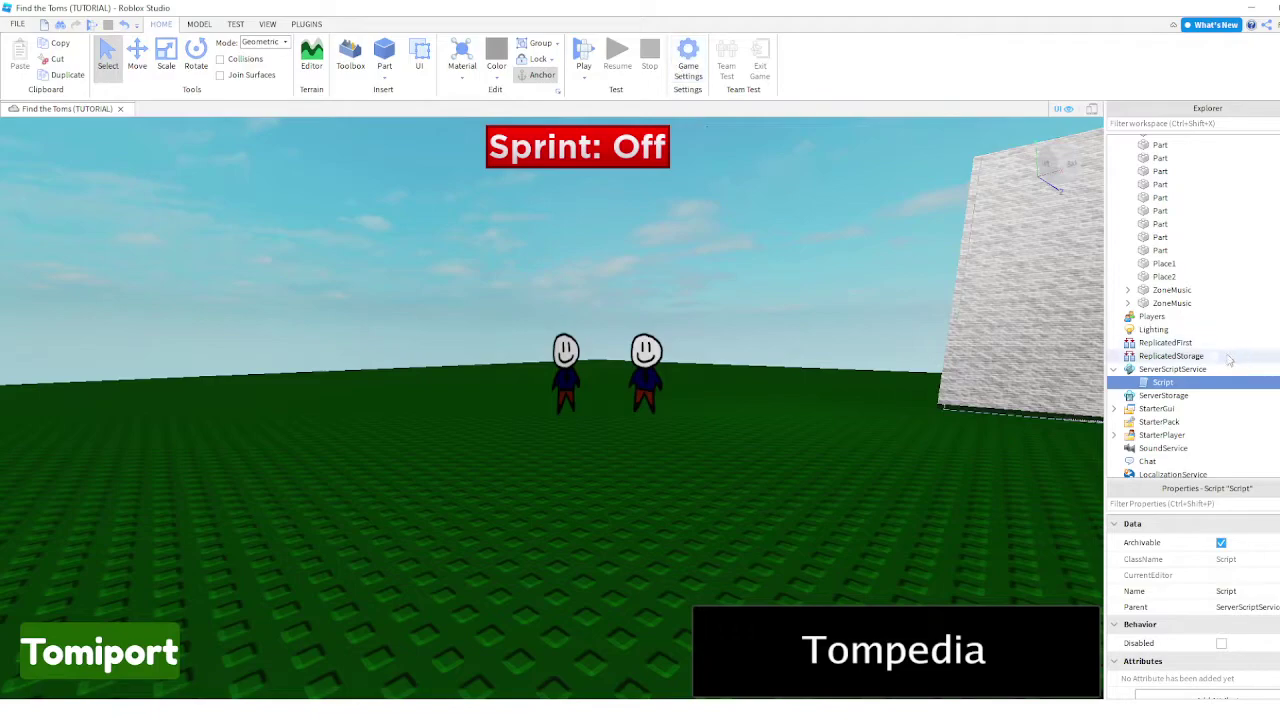
{"action": "double_click", "coordinate": [1138, 384]}
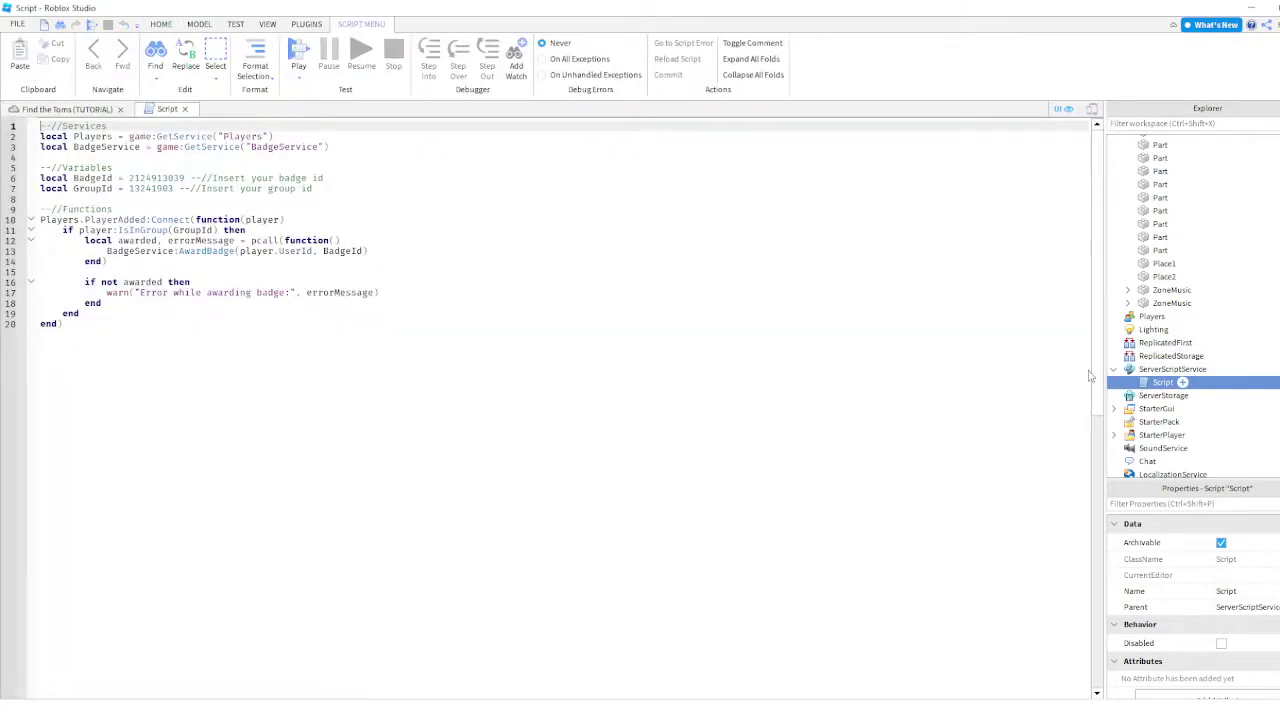
{"action": "left_click", "coordinate": [164, 178]}
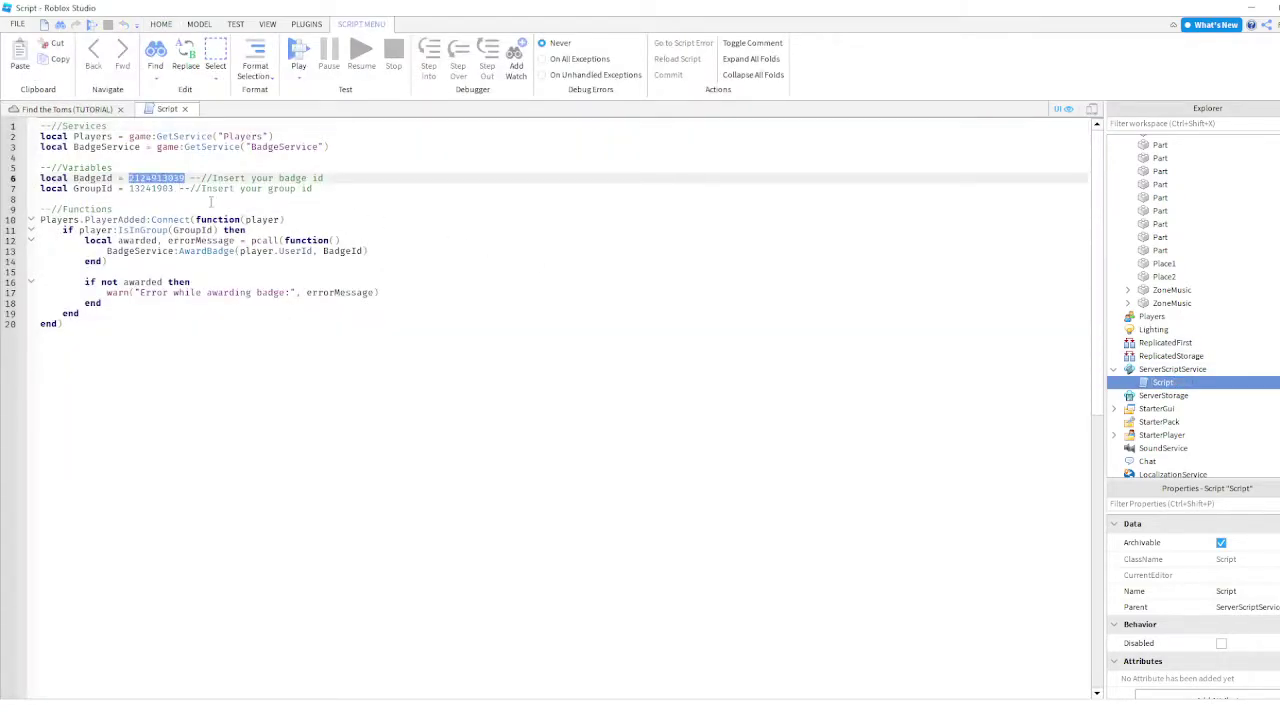
- Return to the place view of Find the Toms (TUTORIAL) and publish the edited place to Roblox
{"action": "left_click", "coordinate": [75, 110]}
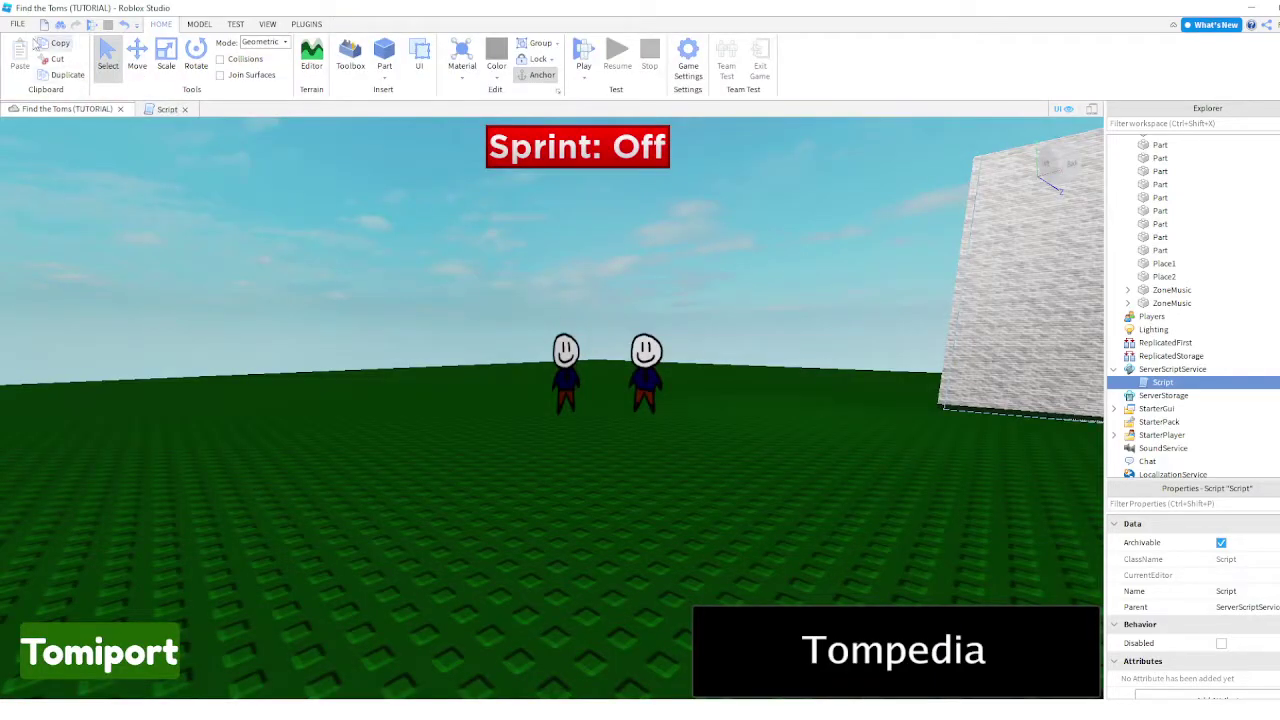
{"action": "left_click", "coordinate": [17, 23]}
{"action": "left_click", "coordinate": [97, 187]}
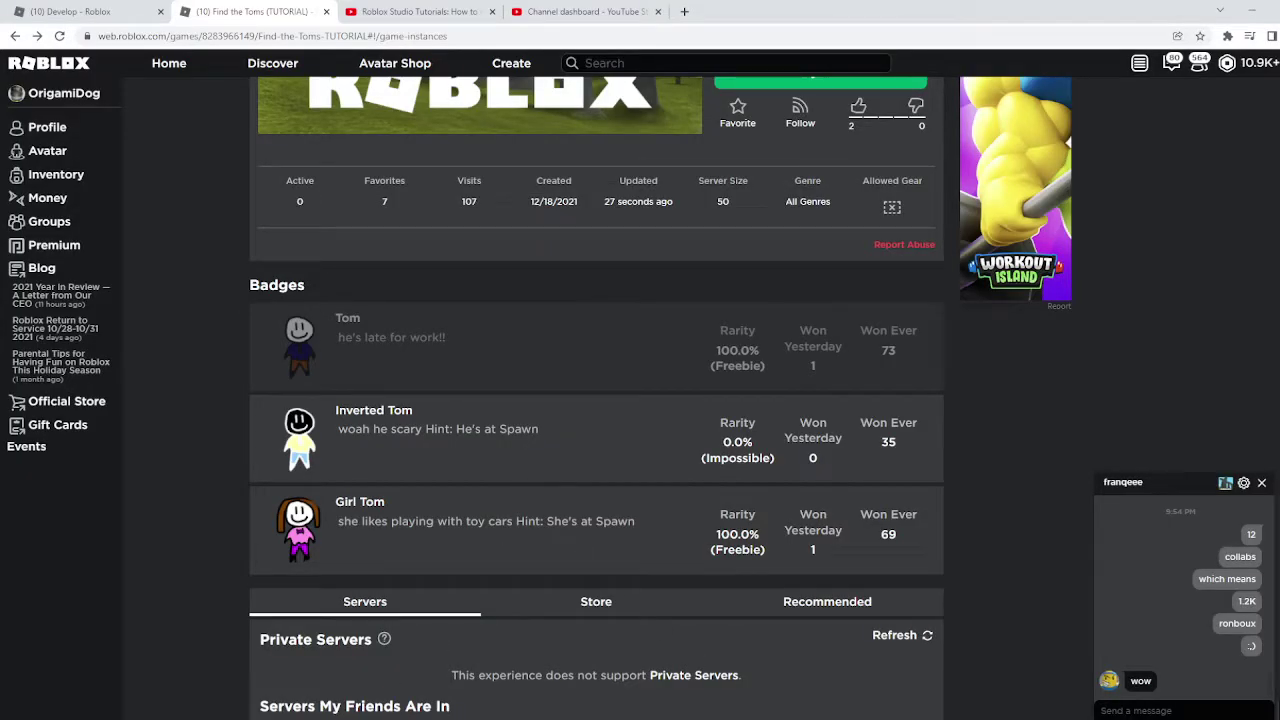
{"action": "mouse_move", "coordinate": [798, 716]}
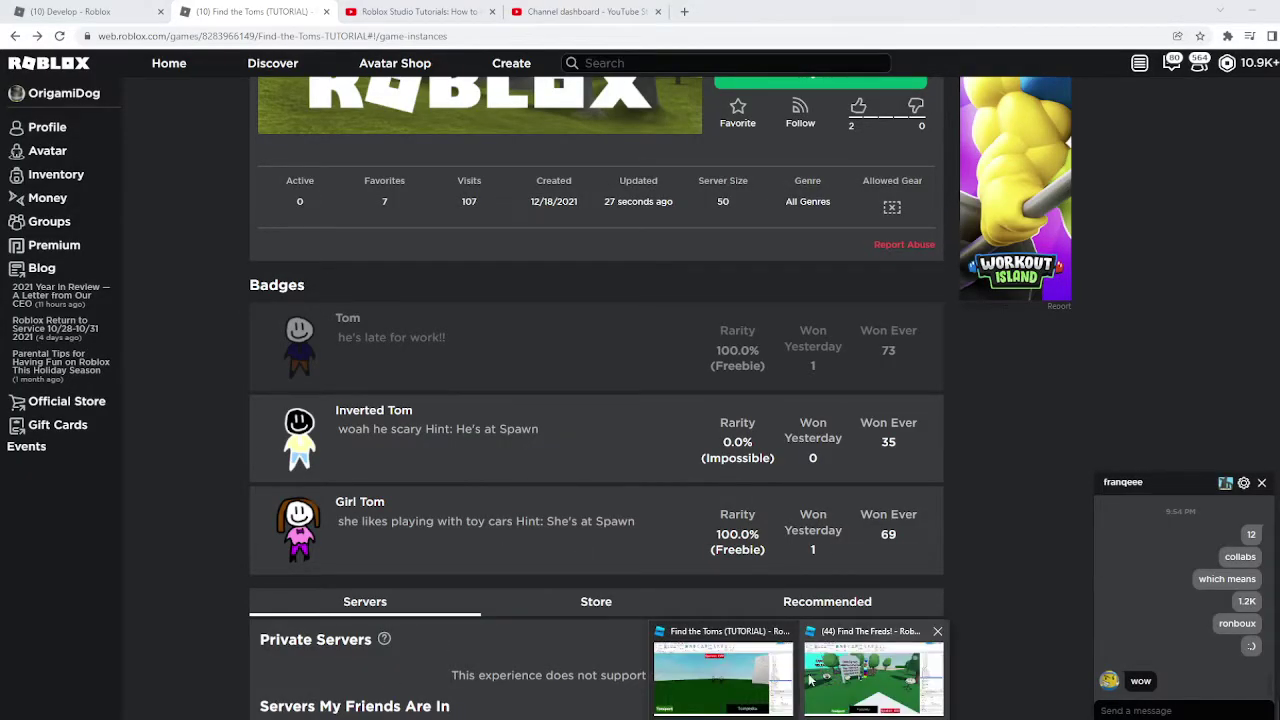
{"action": "left_click", "coordinate": [740, 668]}
{"action": "left_click", "coordinate": [92, 27]}
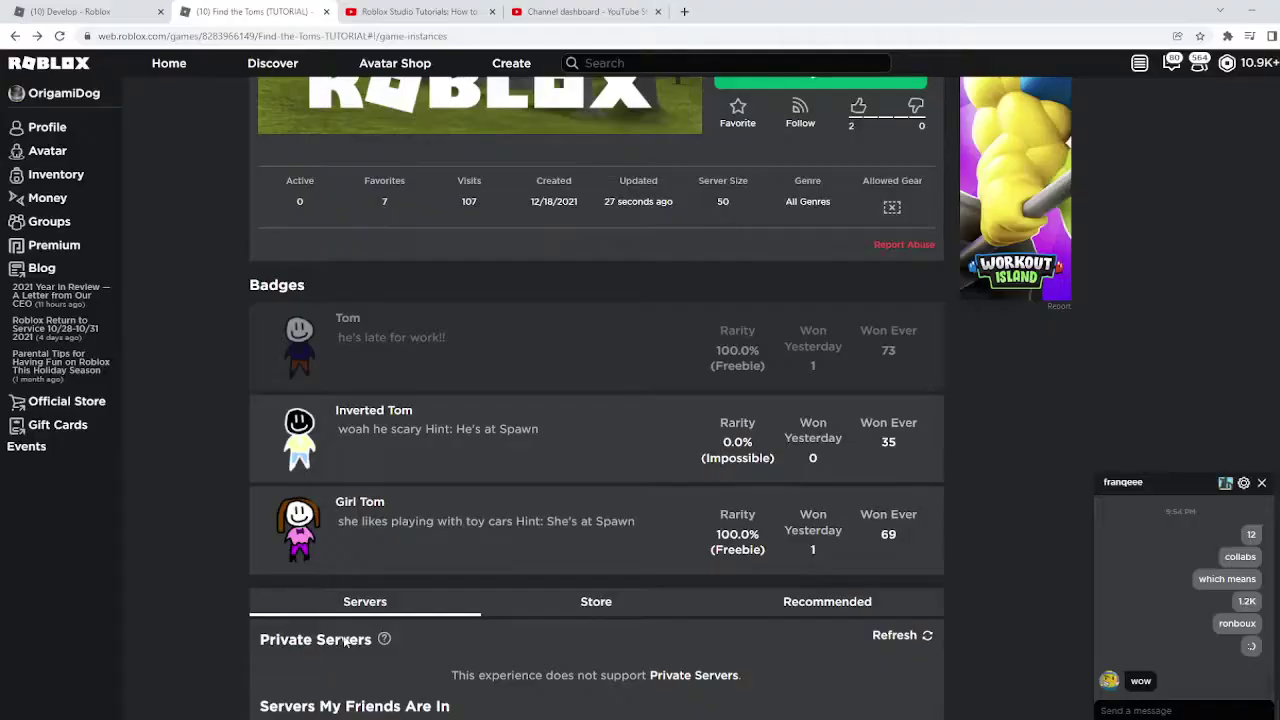
- Reload the experience page in the browser, launch the game, and inspect the avatar at spawn up close
{"action": "key", "text": "F5"}
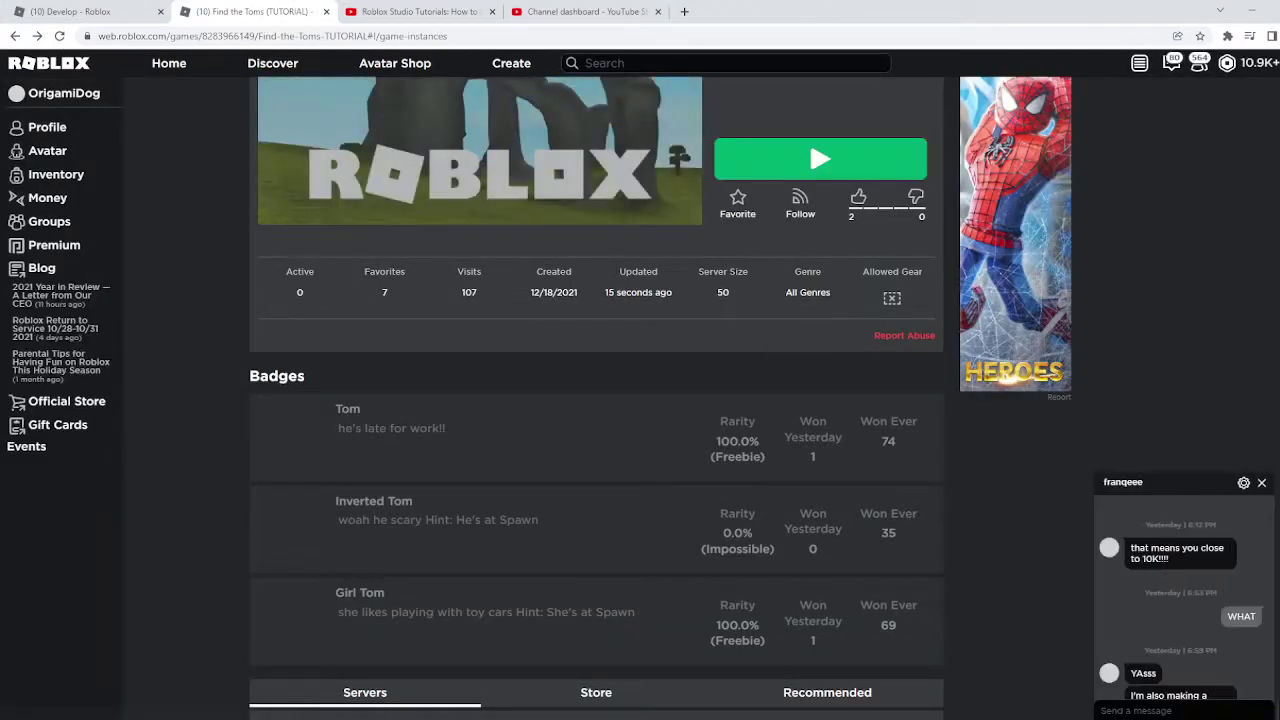
{"action": "left_click", "coordinate": [829, 177]}
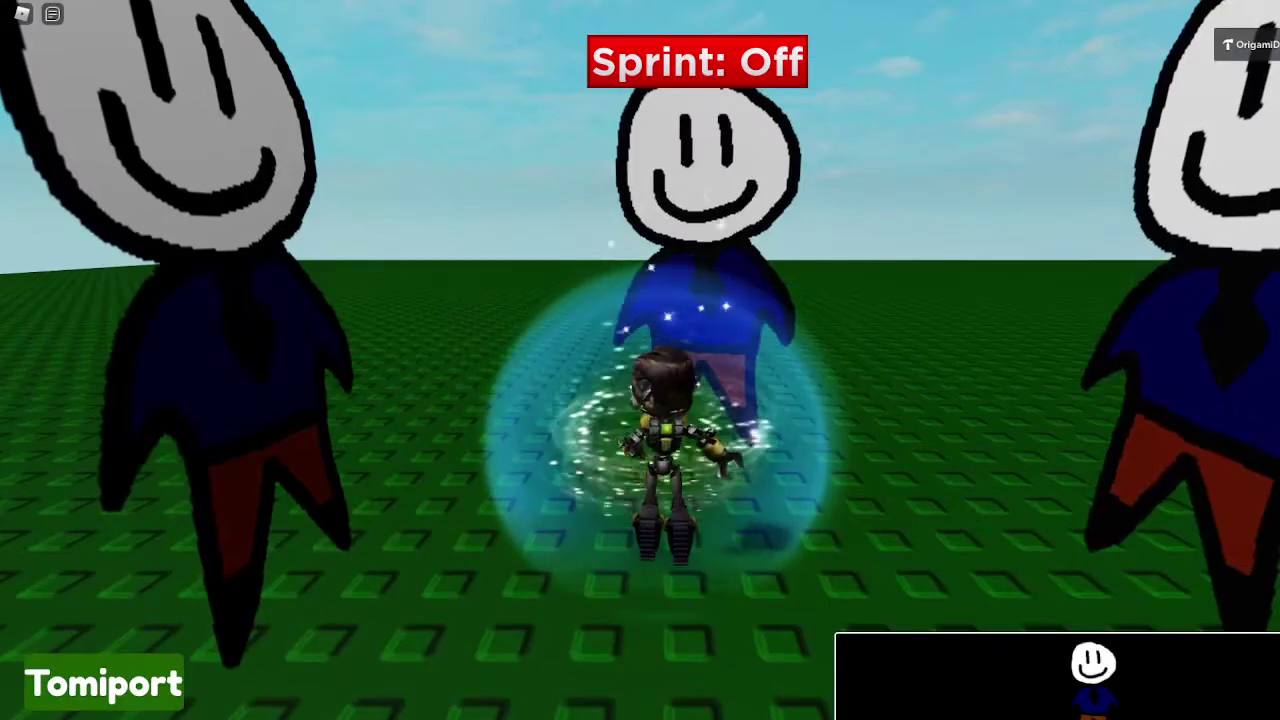
{"action": "right_click_drag", "start_coordinate": [580, 543], "coordinate": [663, 421]}
{"action": "scroll", "coordinate": [663, 421], "scroll_direction": "up", "scroll_amount": 5}
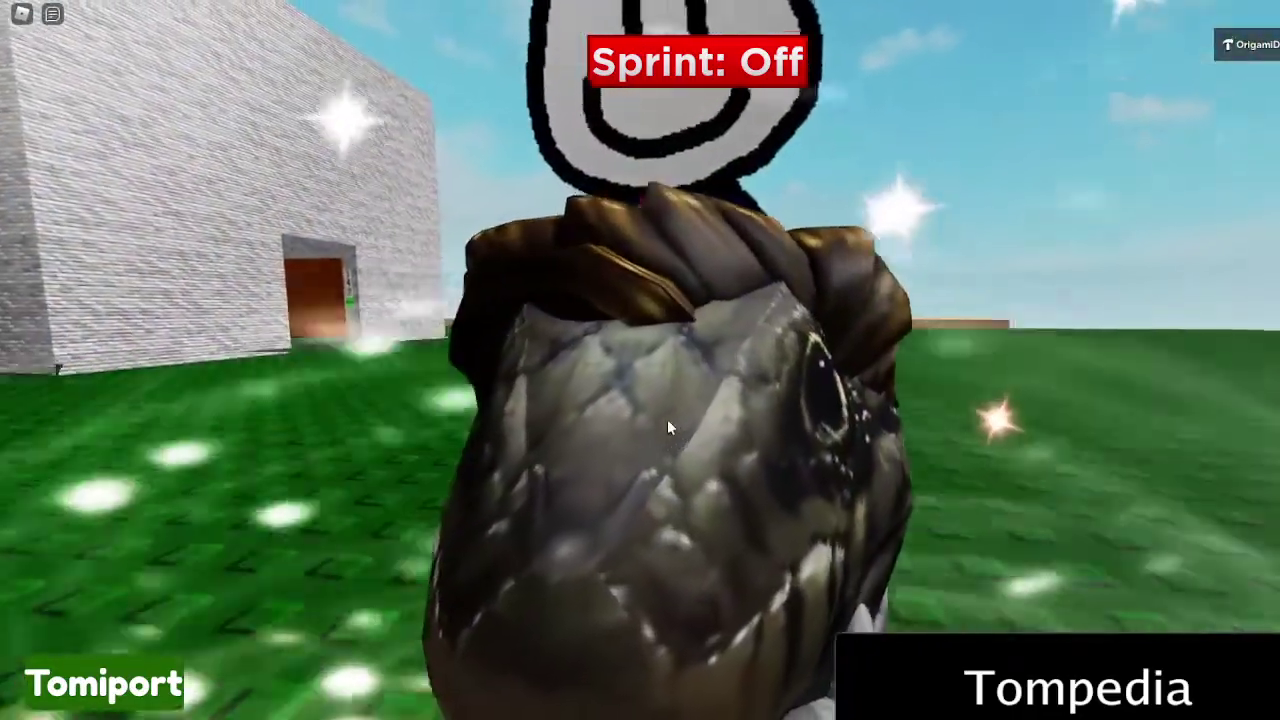
{"action": "key", "text": "super"}
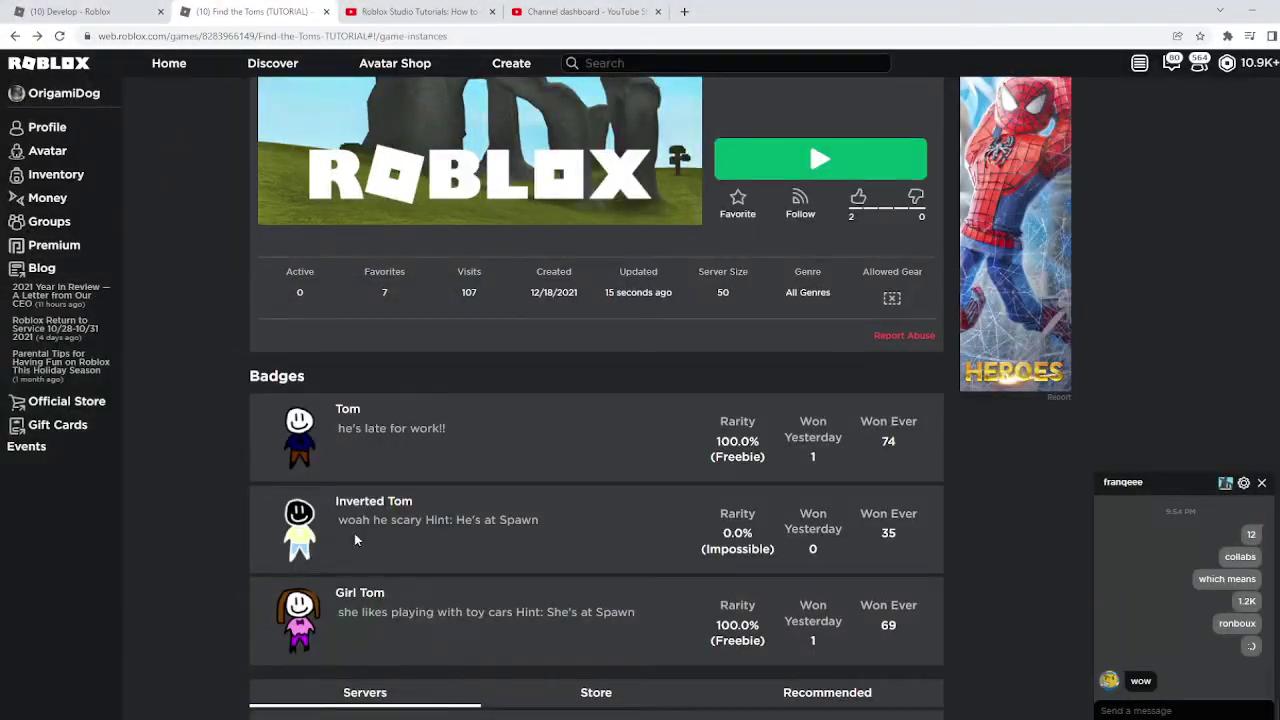
- Return to the Find the Toms (TUTORIAL) page, view its badges, and go back to the Develop page
{"action": "scroll", "coordinate": [354, 540], "scroll_direction": "up", "scroll_amount": 2}
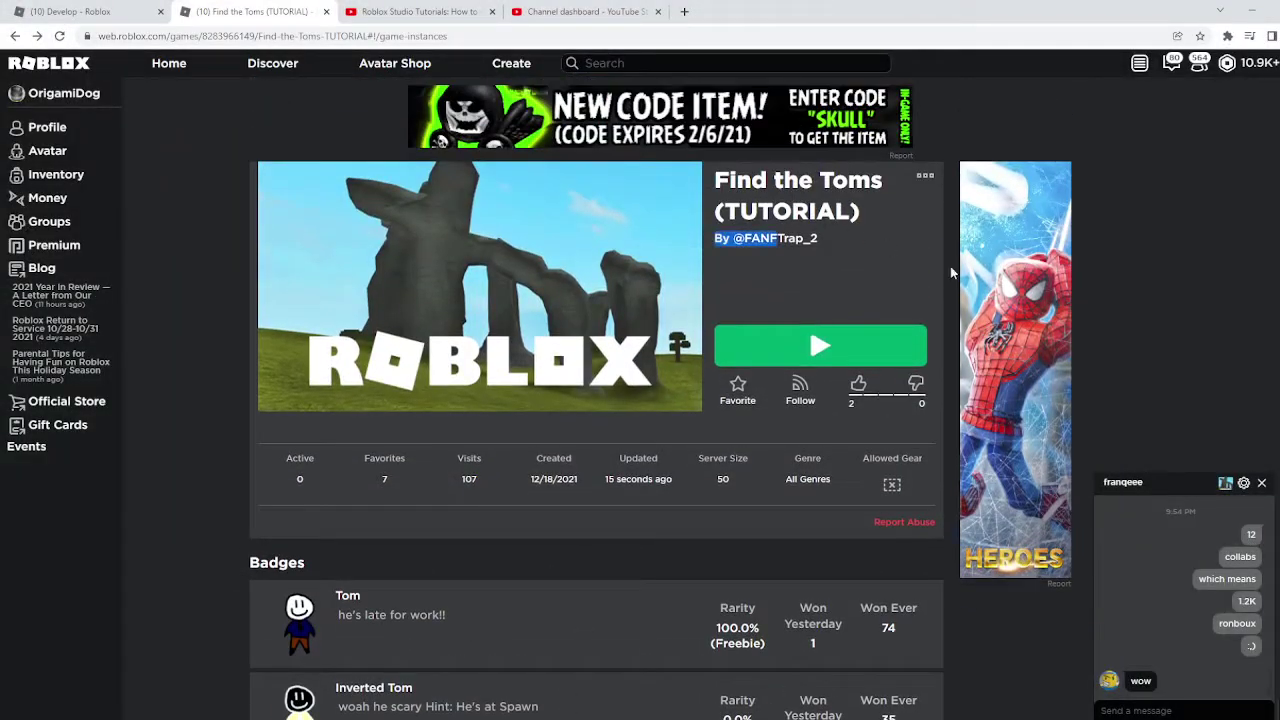
{"action": "left_click", "coordinate": [806, 298]}
{"action": "scroll", "coordinate": [809, 295], "scroll_direction": "down", "scroll_amount": 3}
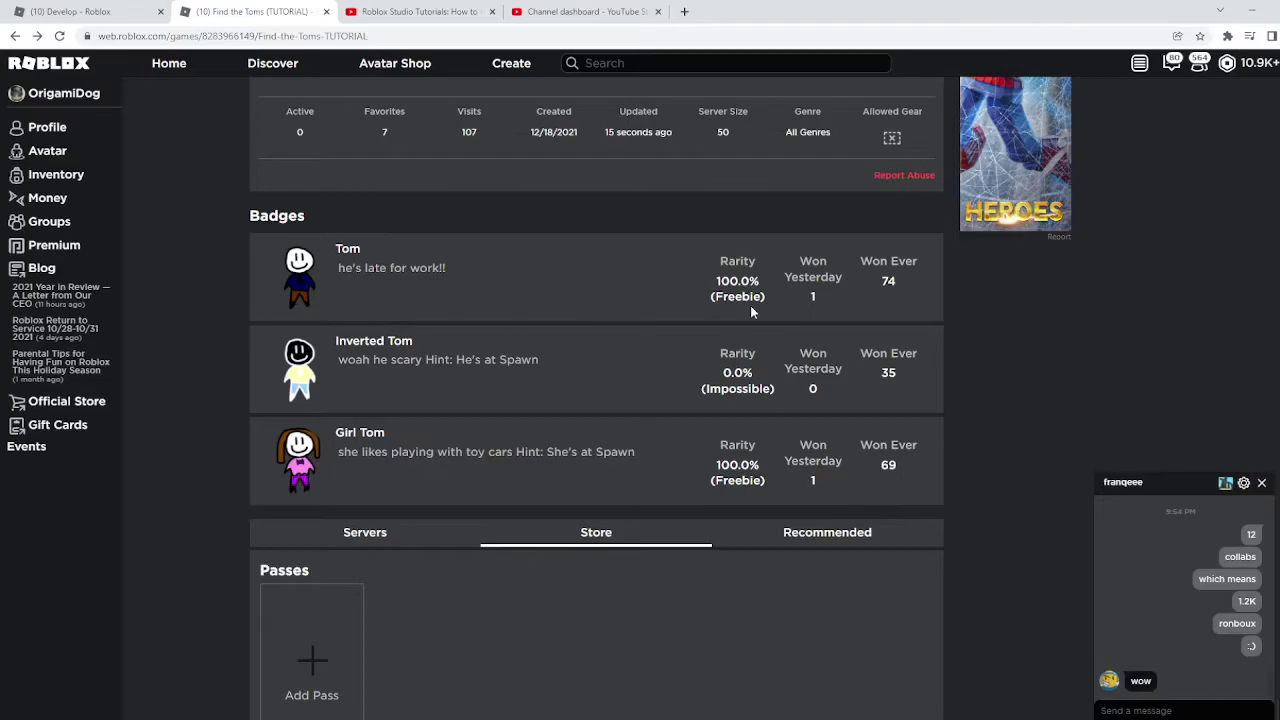
{"action": "key", "text": "alt+Left"}
{"action": "key", "text": "alt+Left"}
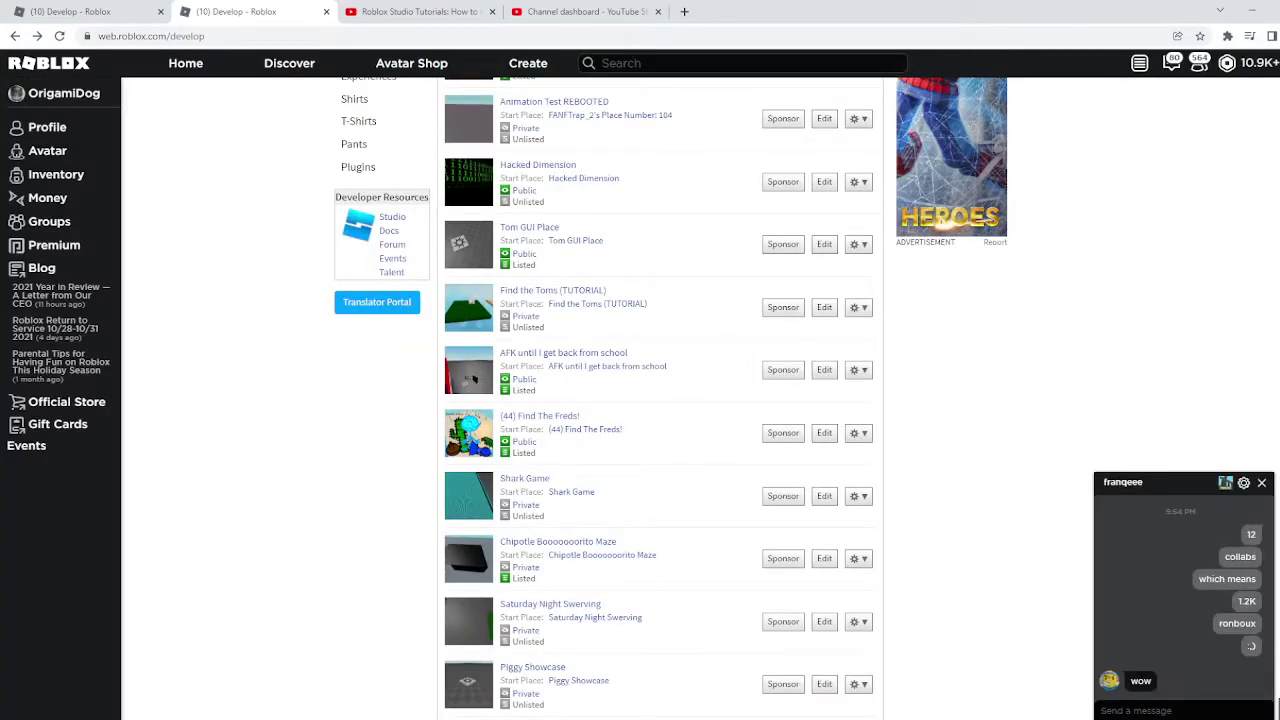
- Switch to OBS, select the Display Capture source, and return to the Develop page in the browser
{"action": "mouse_move", "coordinate": [798, 719]}
{"action": "left_click", "coordinate": [394, 719]}
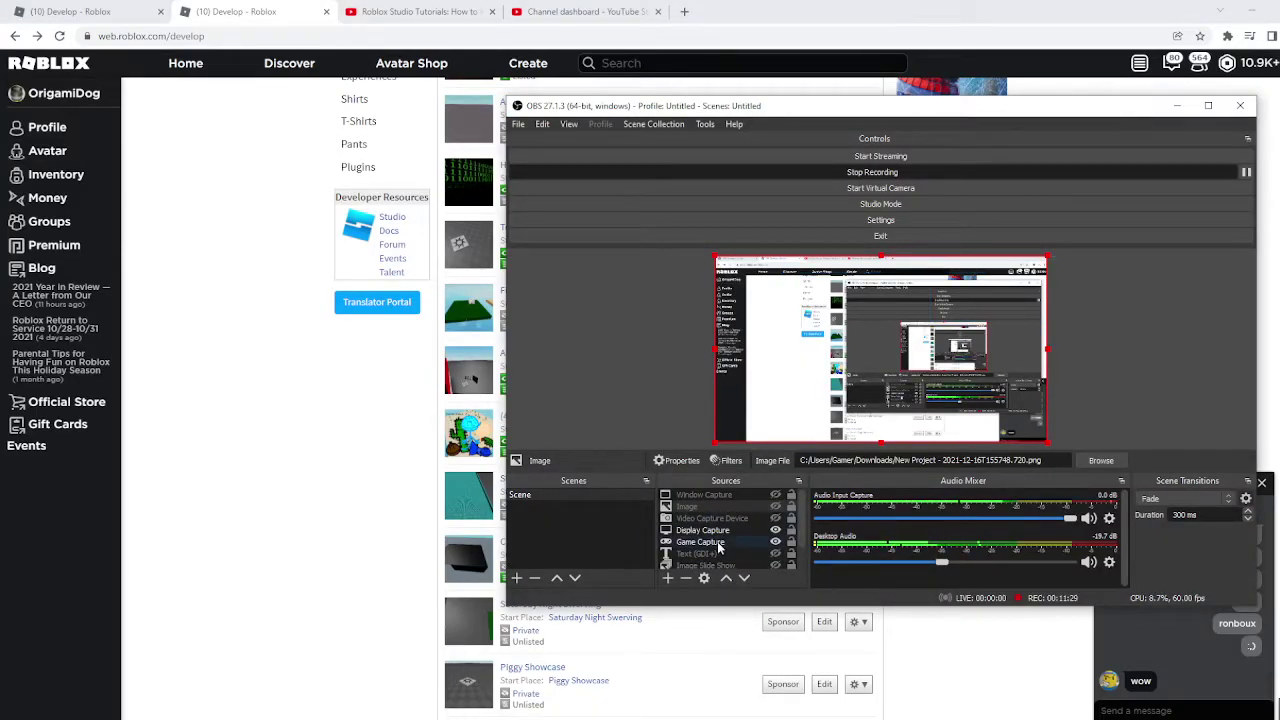
{"action": "left_click", "coordinate": [718, 532]}
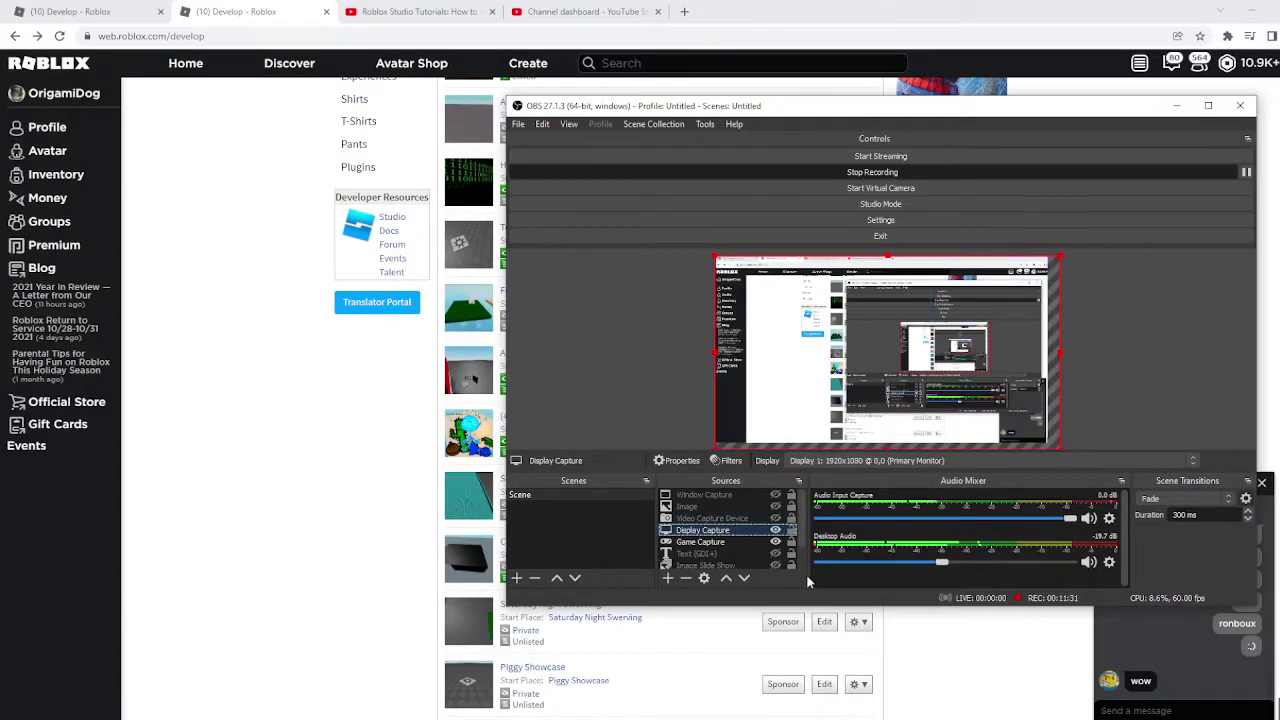
{"action": "left_click", "coordinate": [924, 656]}
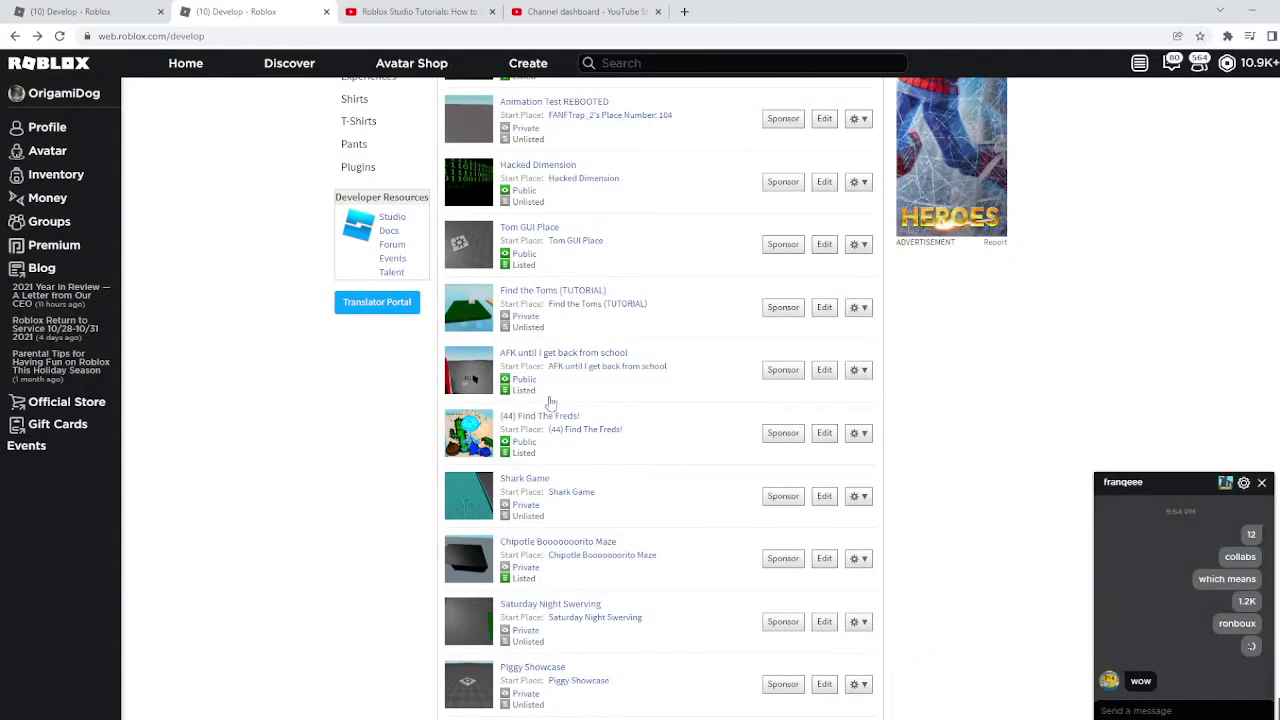
- Open the Part 1 tutorial video page on YouTube and review its description and pinned comment
{"action": "left_click", "coordinate": [450, 11]}
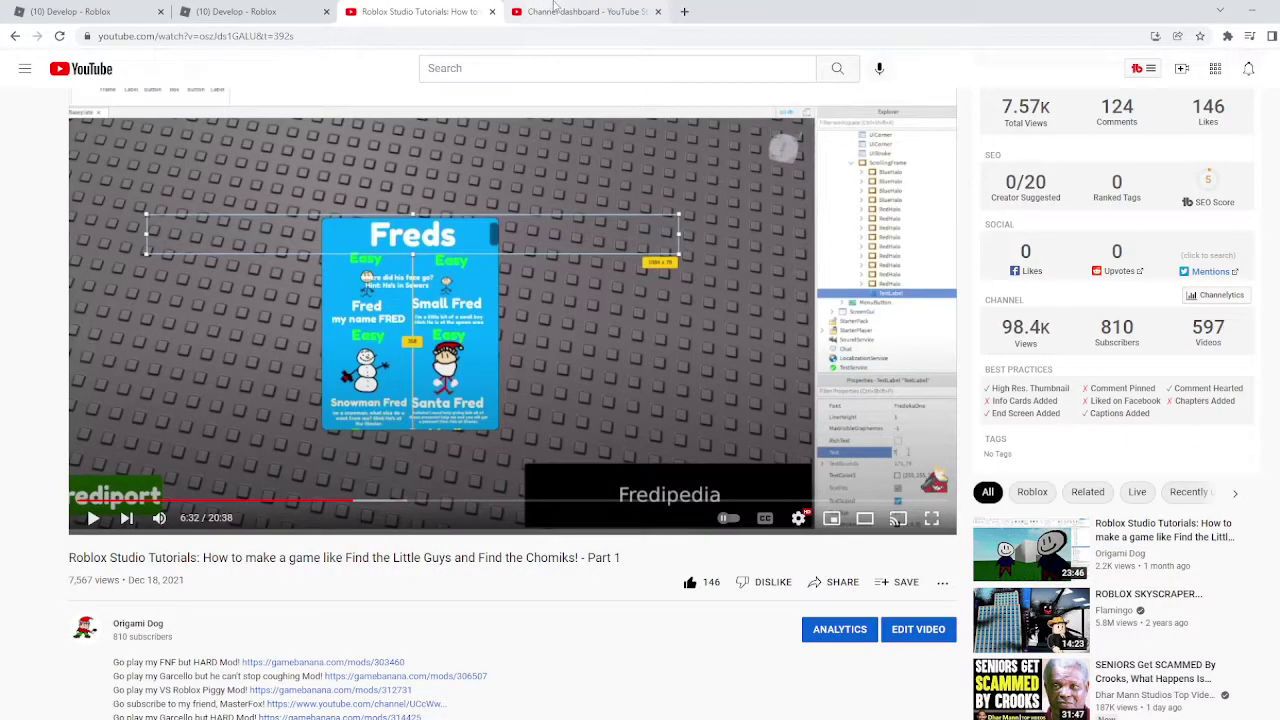
{"action": "left_click", "coordinate": [555, 9]}
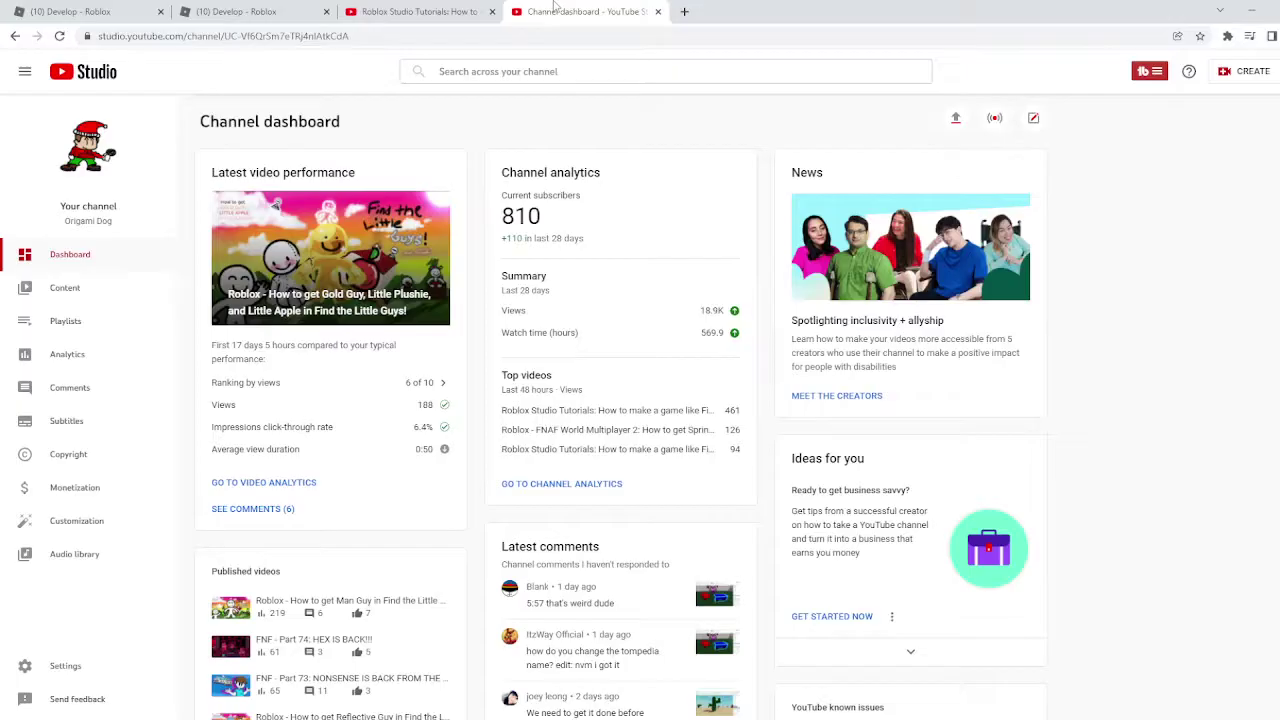
{"action": "left_click", "coordinate": [430, 11]}
{"action": "scroll", "coordinate": [443, 433], "scroll_direction": "down", "scroll_amount": 5}
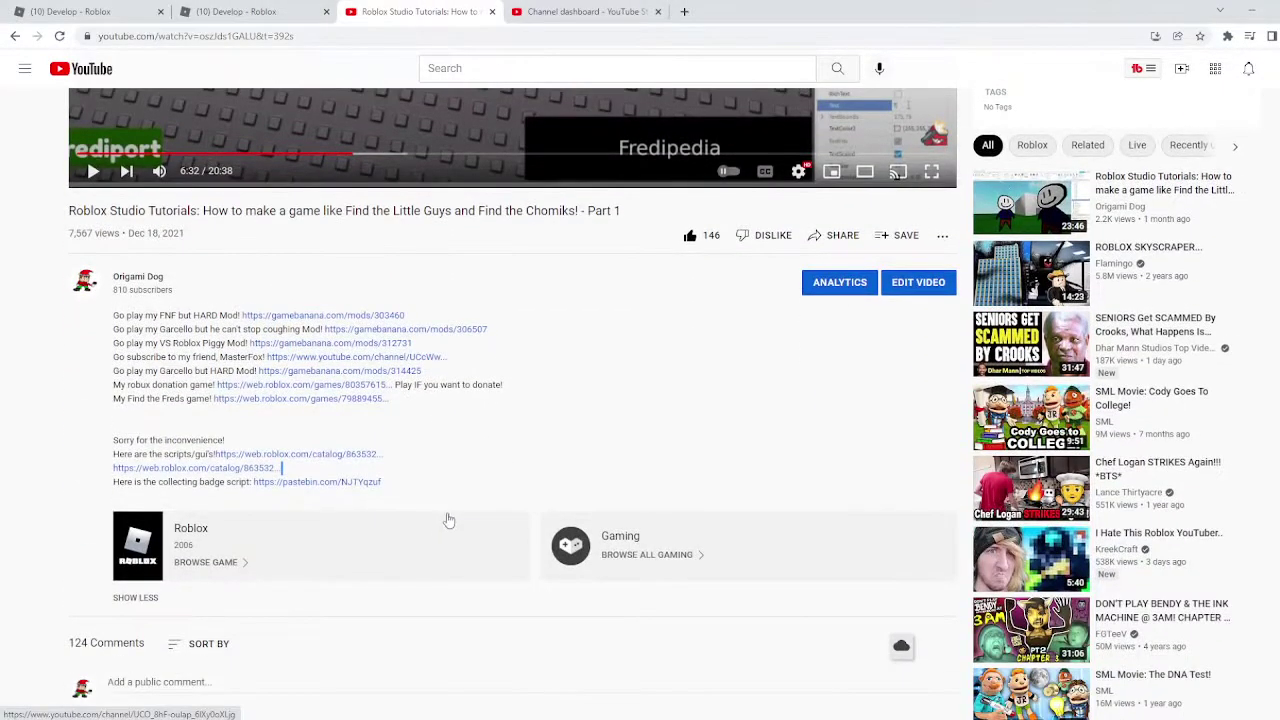
{"action": "scroll", "coordinate": [423, 471], "scroll_direction": "down", "scroll_amount": 2}
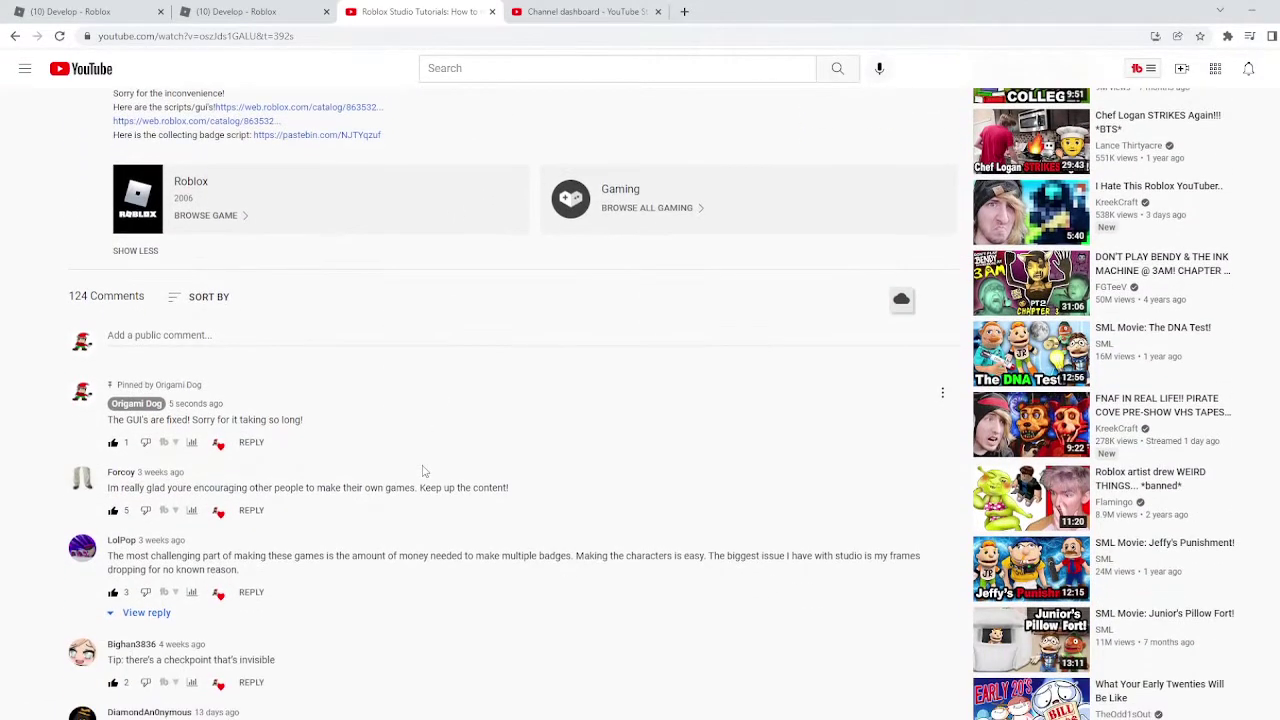
{"action": "scroll", "coordinate": [290, 480], "scroll_direction": "up", "scroll_amount": 5}
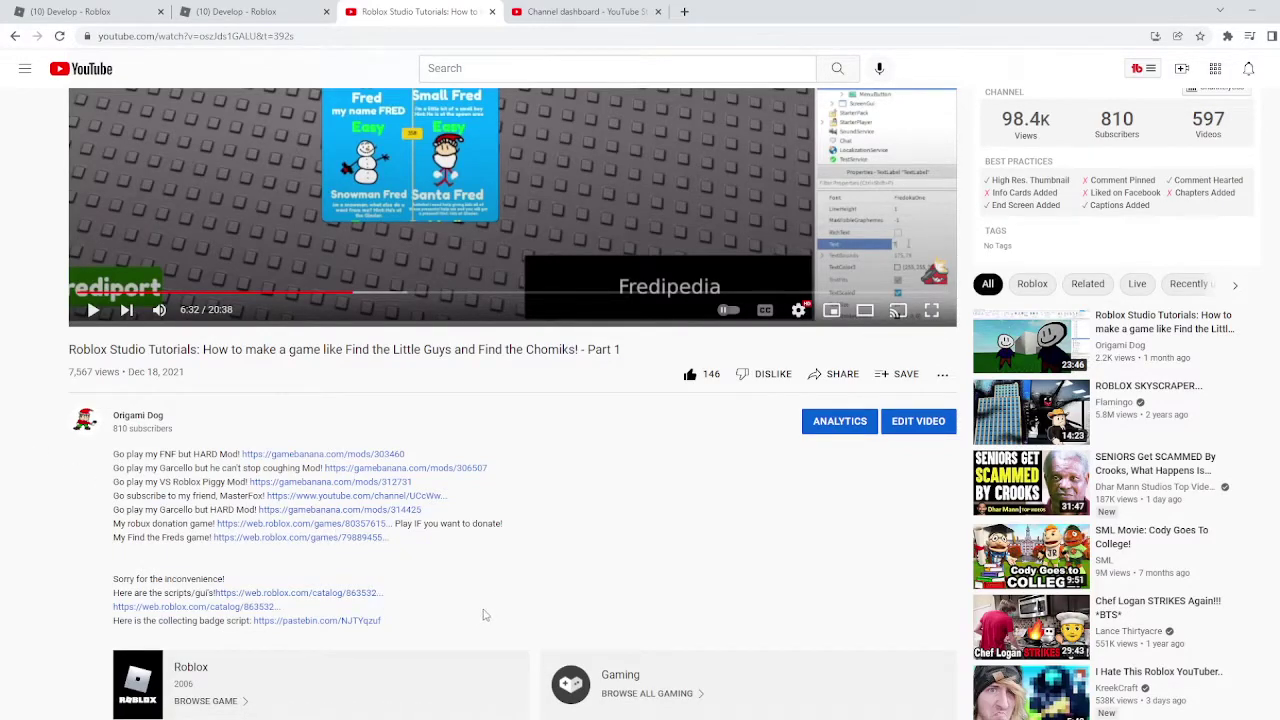
- Highlight the script and GUI links in the video description and open the first Roblox catalog link
{"action": "left_click_drag", "start_coordinate": [417, 626], "coordinate": [4, 314]}
{"action": "scroll", "coordinate": [477, 340], "scroll_direction": "up", "scroll_amount": 6}
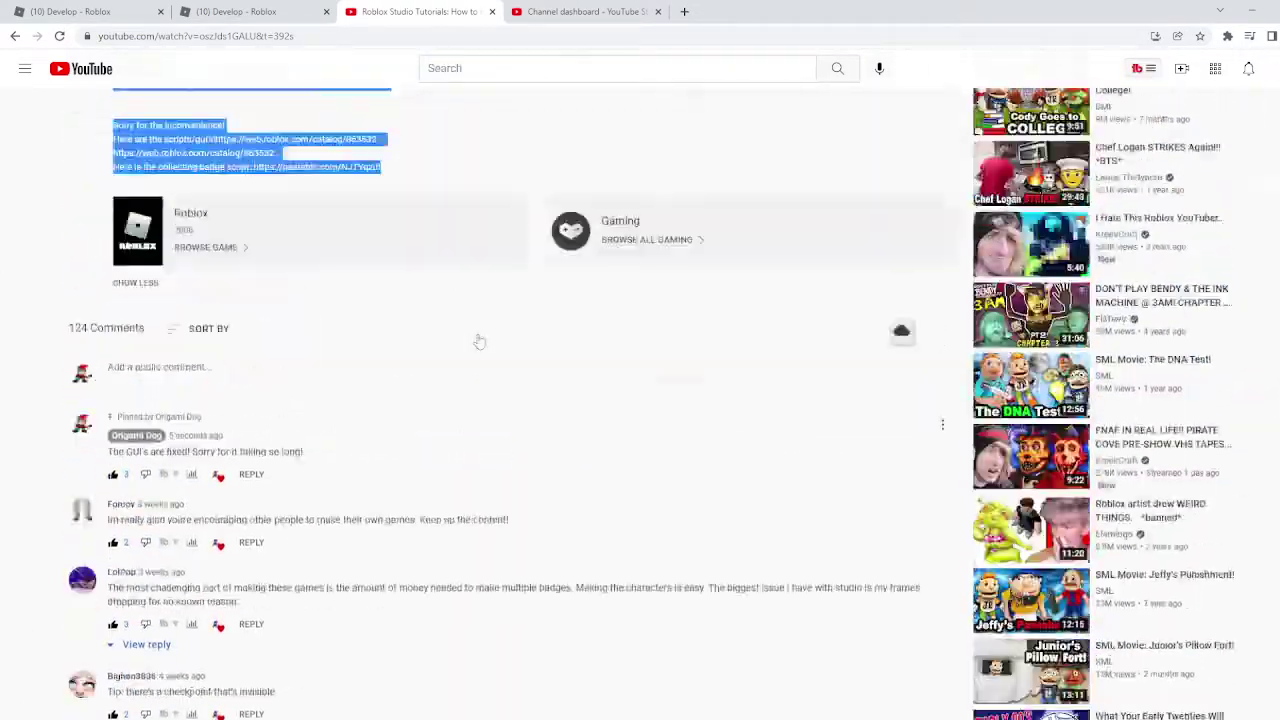
{"action": "left_click", "coordinate": [455, 399]}
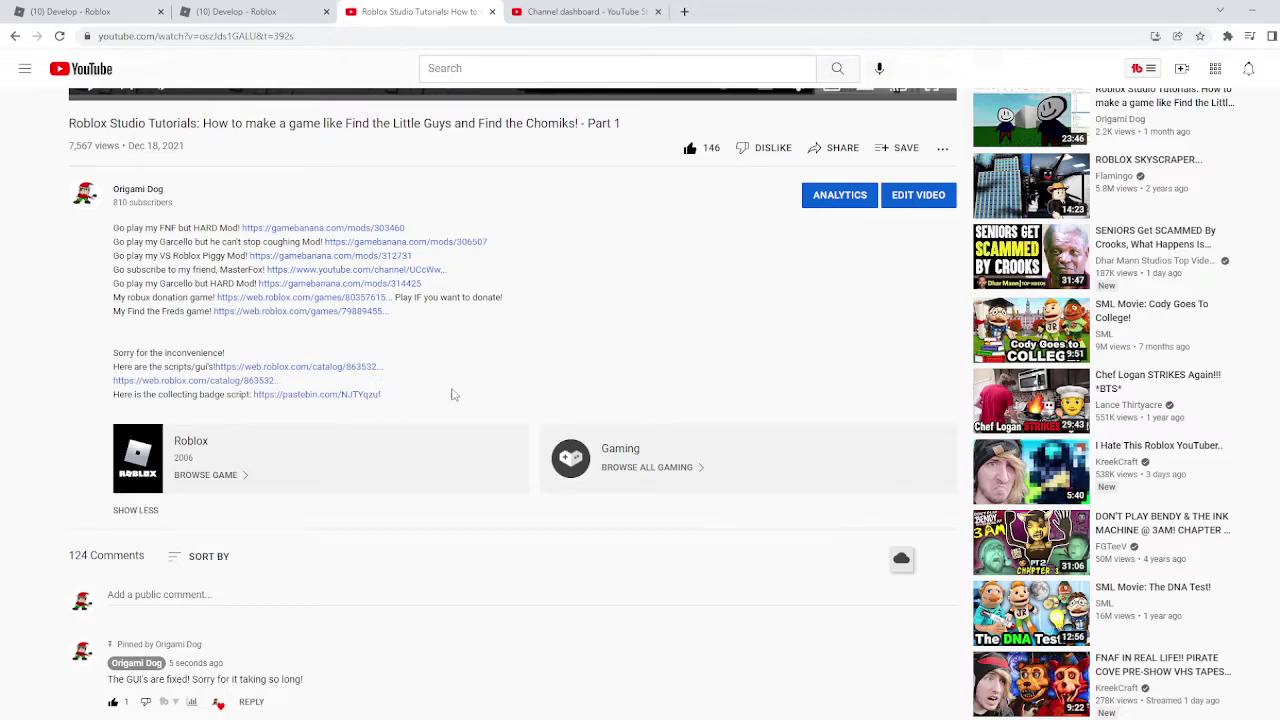
{"action": "left_click_drag", "start_coordinate": [396, 401], "coordinate": [193, 368]}
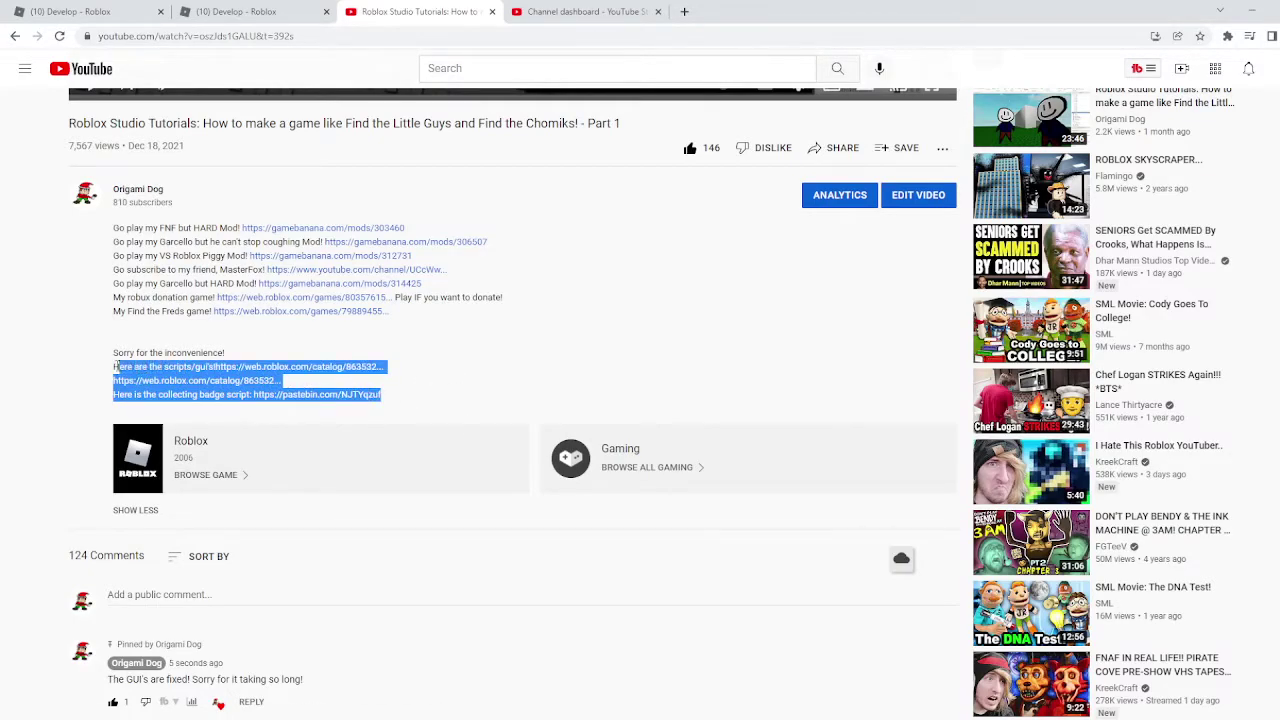
{"action": "left_click", "coordinate": [433, 384]}
{"action": "left_click", "coordinate": [268, 368]}
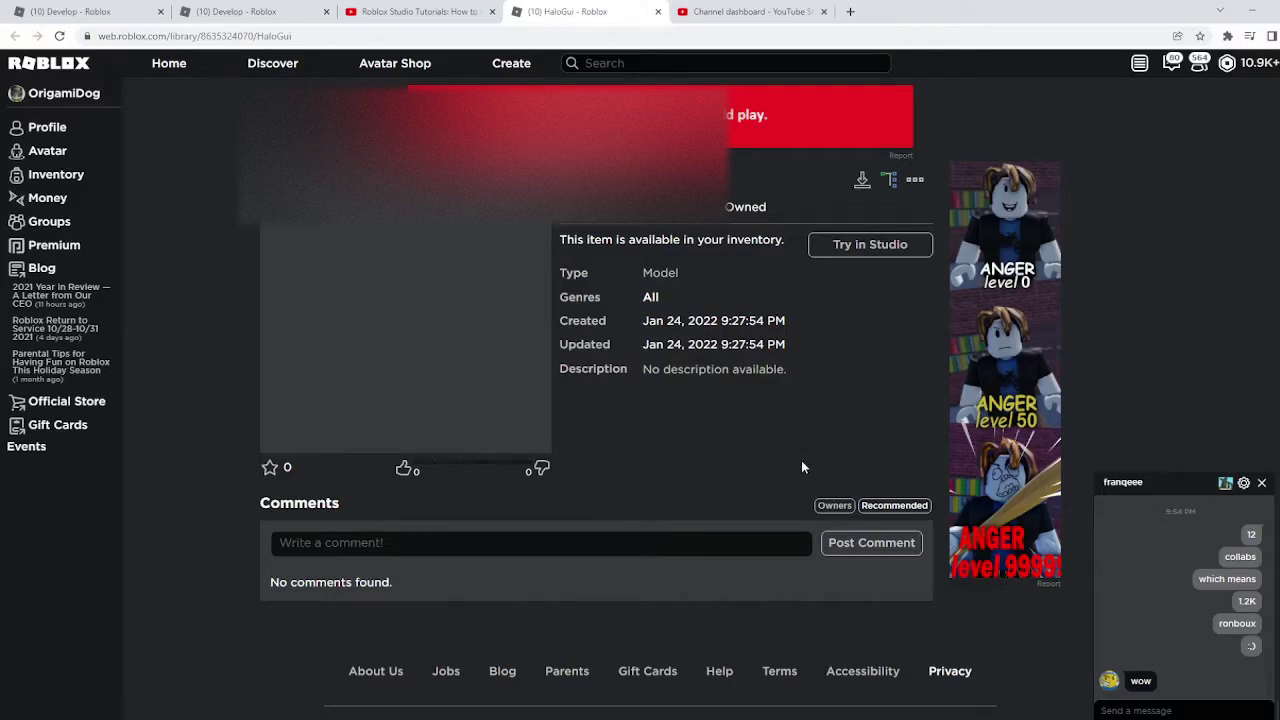
- Switch to the Roblox Windows app and look through the creator's profile down to the earned badges
{"action": "key", "text": "super"}
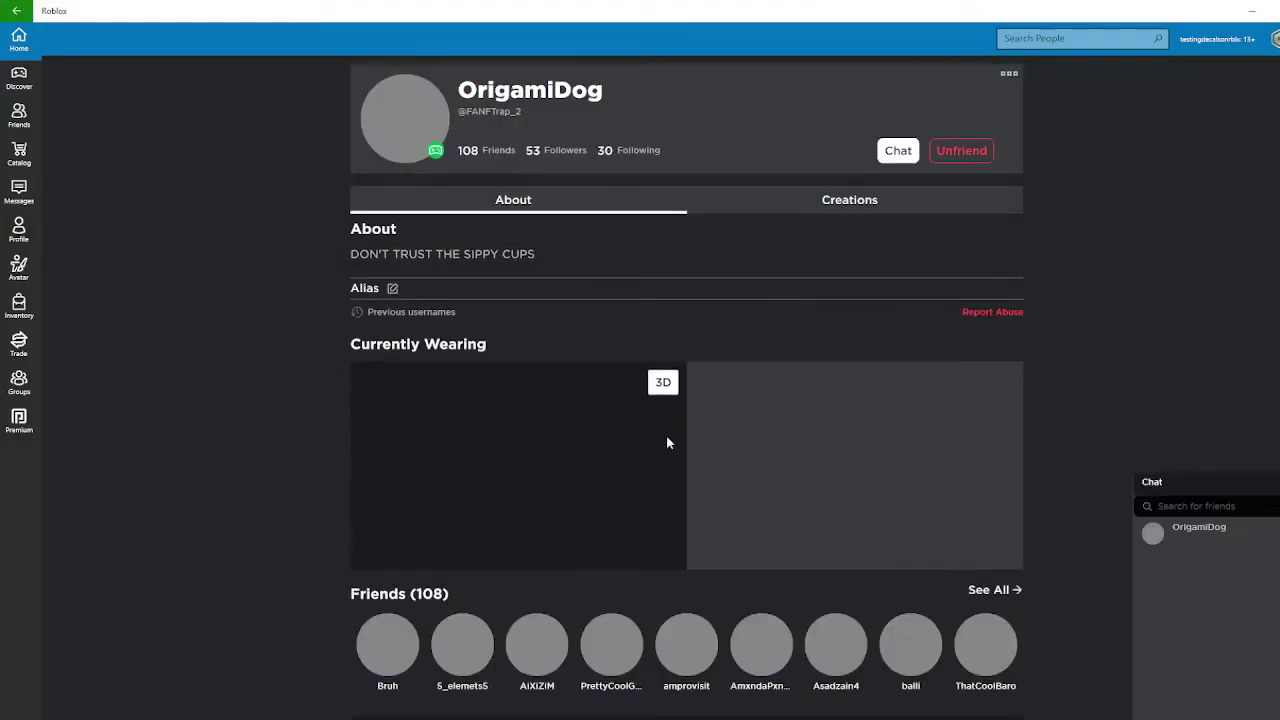
{"action": "scroll", "coordinate": [674, 390], "scroll_direction": "down", "scroll_amount": 2}
{"action": "scroll", "coordinate": [674, 394], "scroll_direction": "down", "scroll_amount": 6}
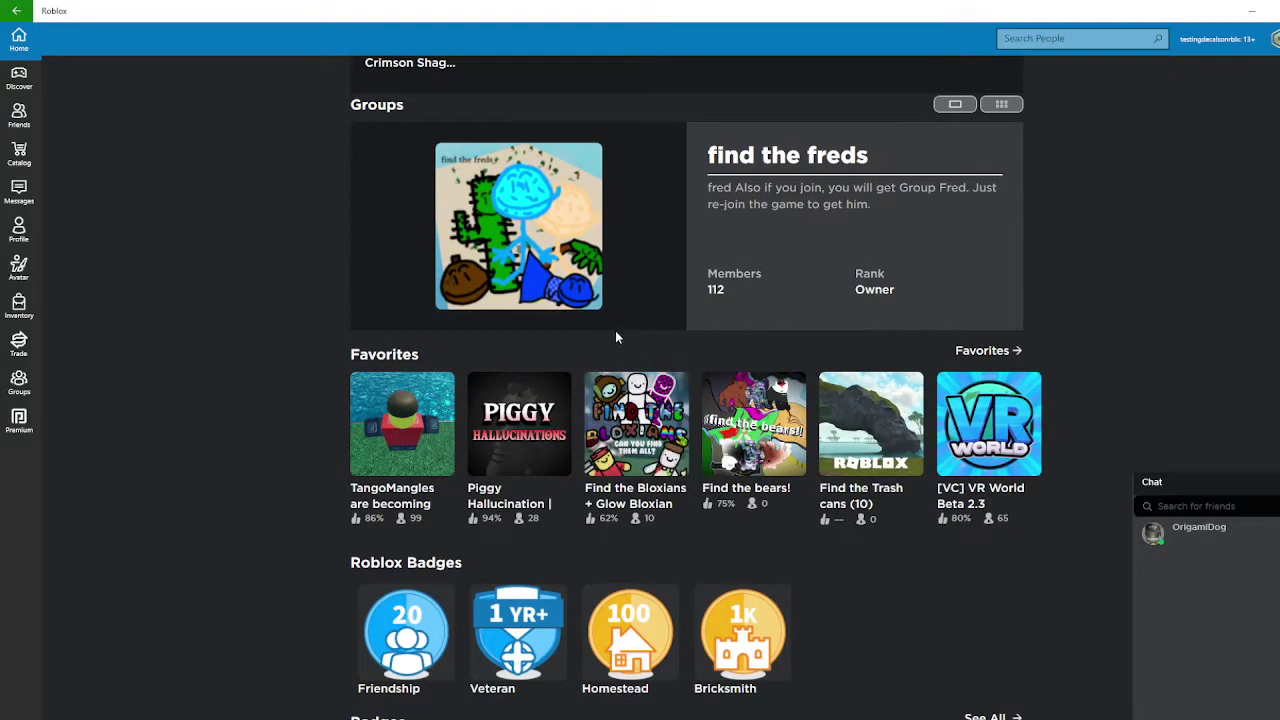
{"action": "scroll", "coordinate": [737, 429], "scroll_direction": "up", "scroll_amount": 5}
{"action": "scroll", "coordinate": [731, 380], "scroll_direction": "down", "scroll_amount": 8}
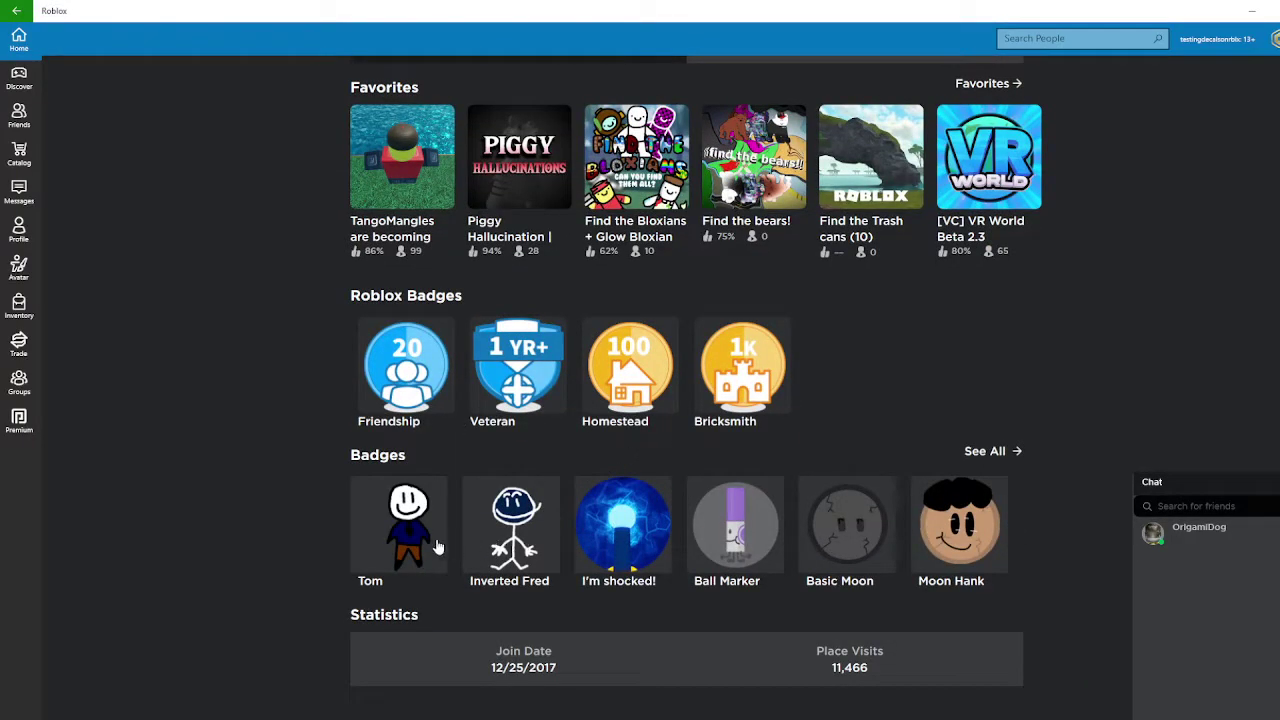
- Return to the browser and open Find the Toms (TUTORIAL) from the Roblox home page to view its badges
{"action": "mouse_move", "coordinate": [833, 719]}
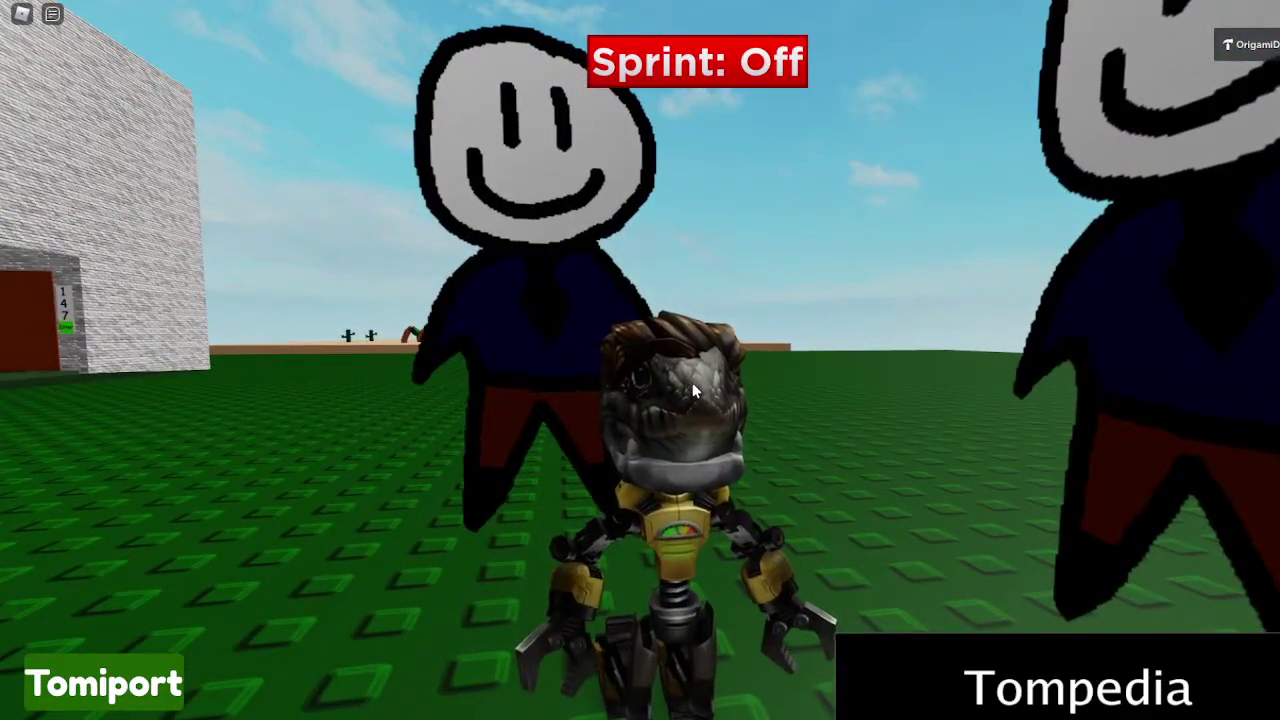
{"action": "key", "text": "super"}
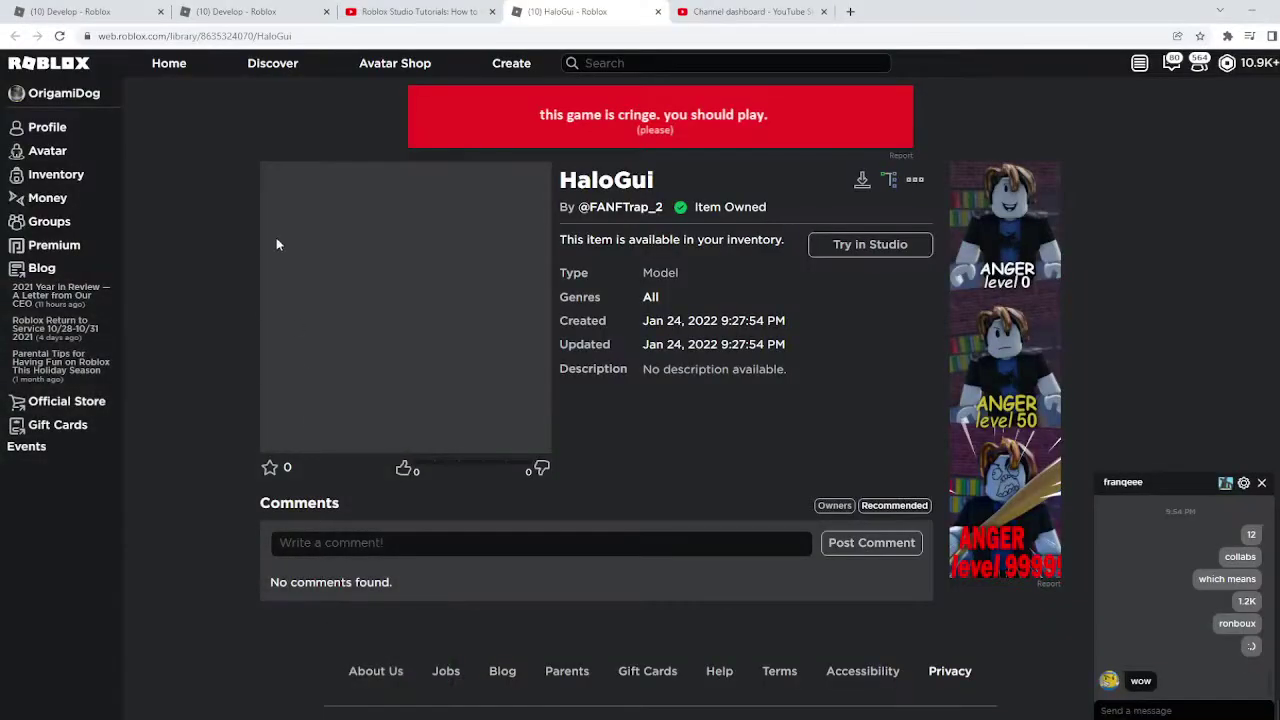
{"action": "left_click", "coordinate": [240, 11]}
{"action": "left_click", "coordinate": [169, 63]}
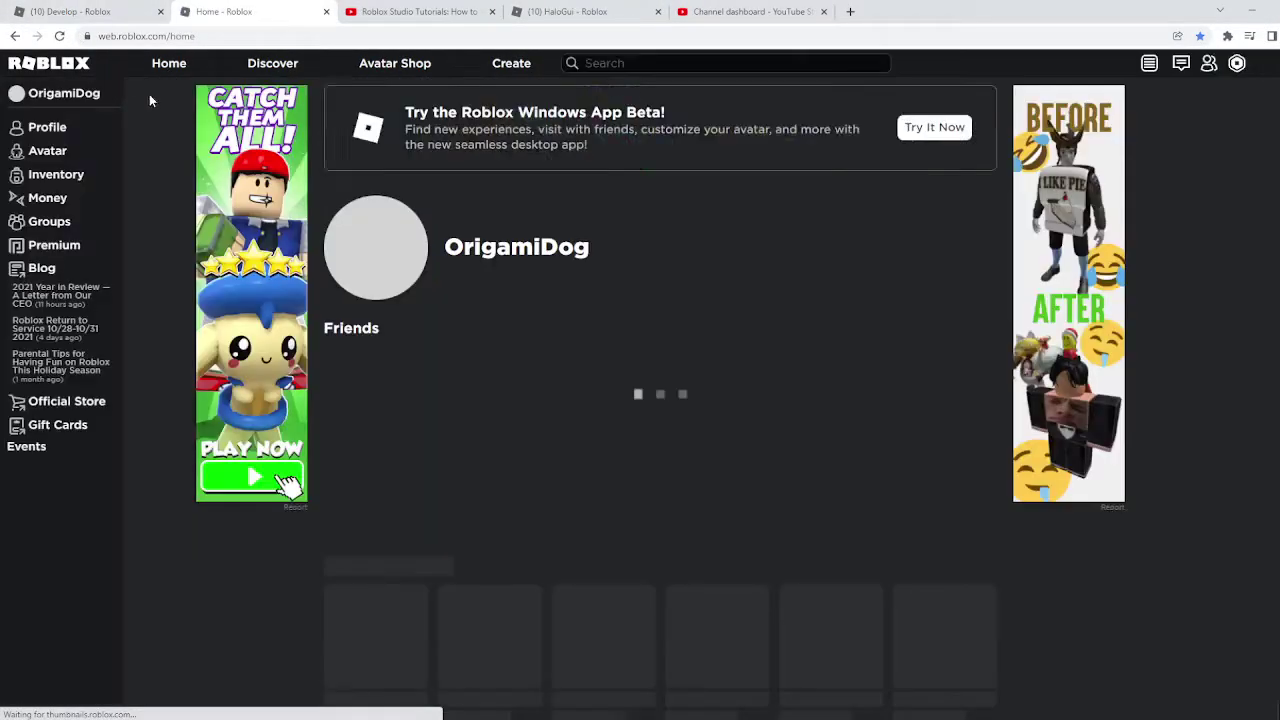
{"action": "scroll", "coordinate": [395, 495], "scroll_direction": "down", "scroll_amount": 1}
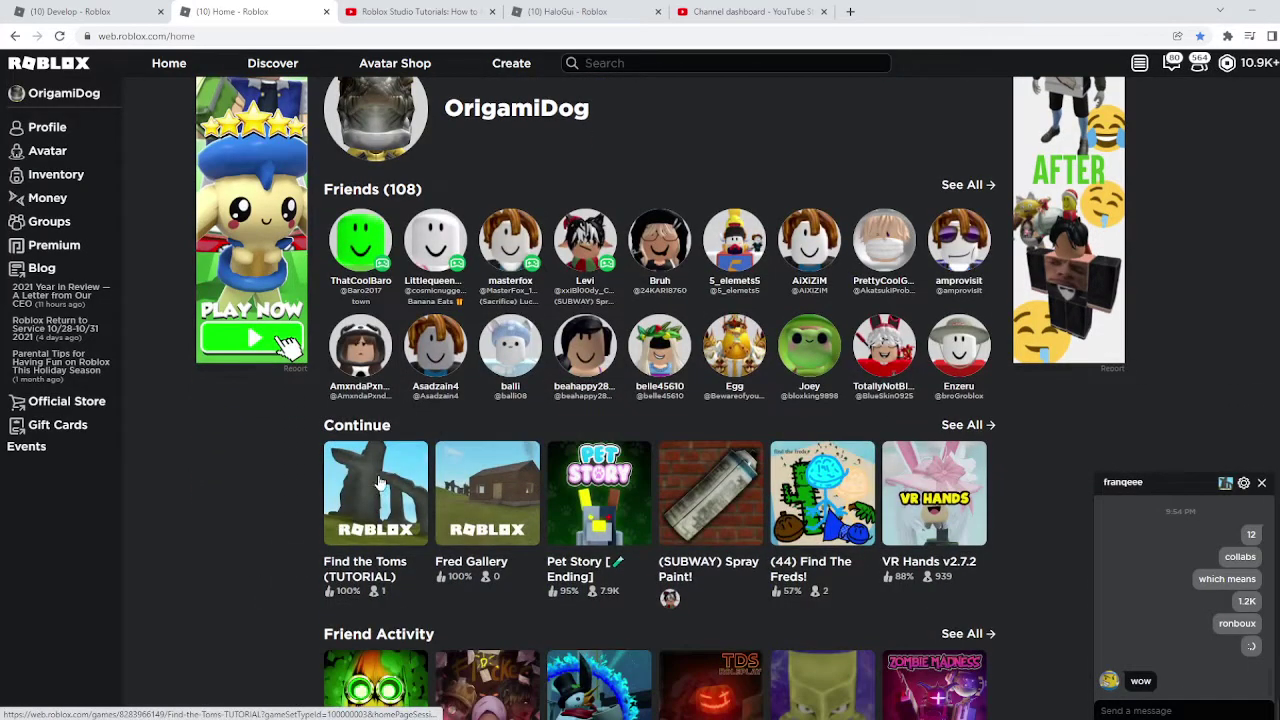
{"action": "left_click", "coordinate": [375, 493]}
{"action": "scroll", "coordinate": [553, 523], "scroll_direction": "down", "scroll_amount": 5}
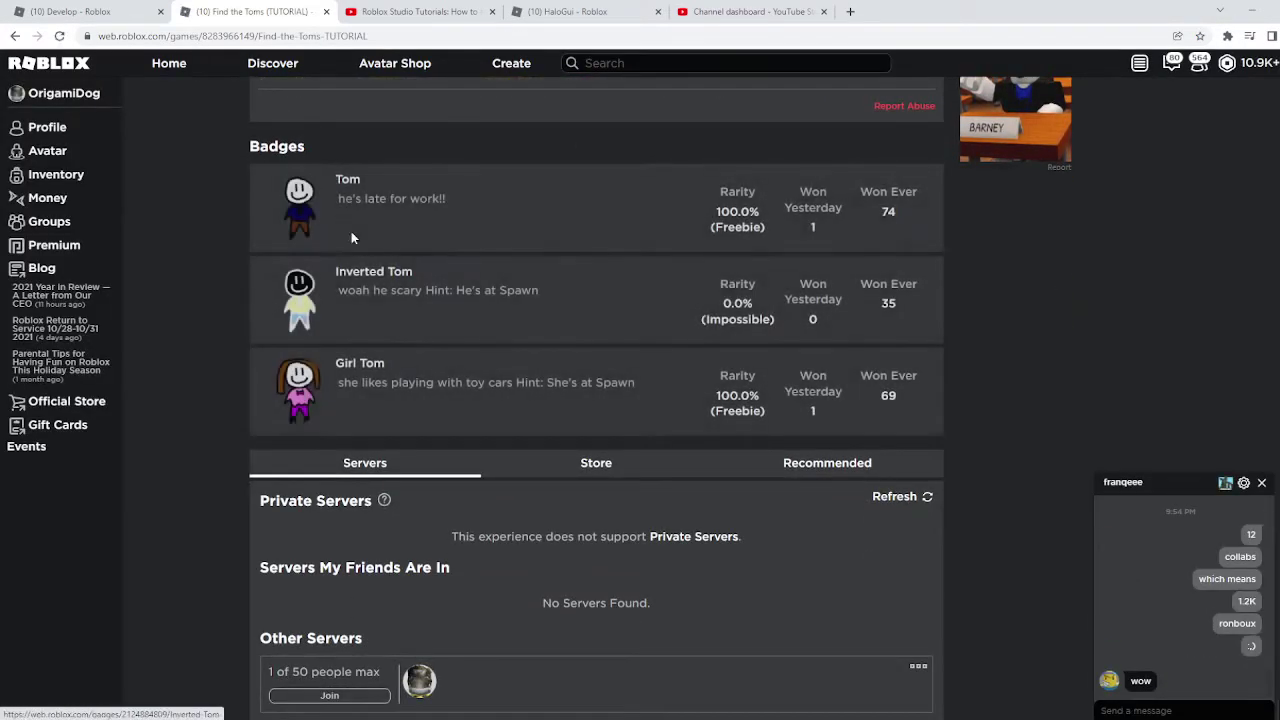
- Open the Tom badge's page and delete the badge from the inventory
{"action": "right_click", "coordinate": [370, 188]}
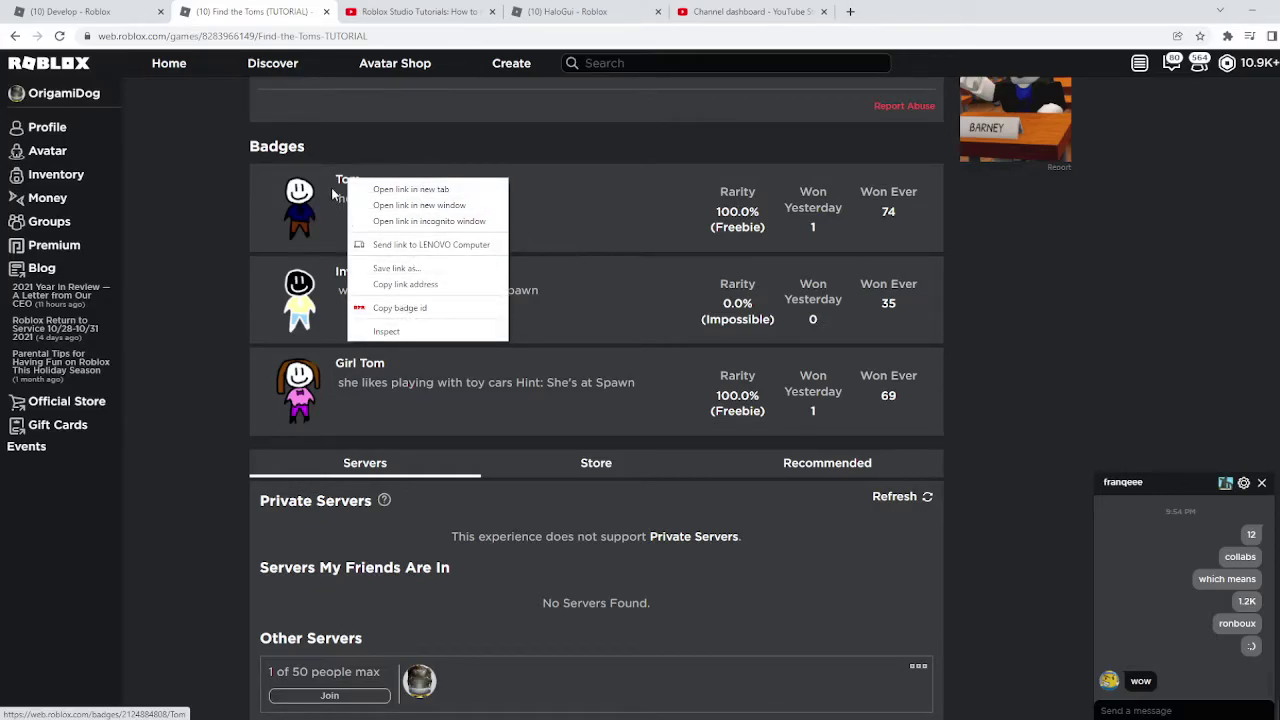
{"action": "left_click", "coordinate": [333, 193]}
{"action": "left_click", "coordinate": [345, 181]}
{"action": "left_click", "coordinate": [915, 181]}
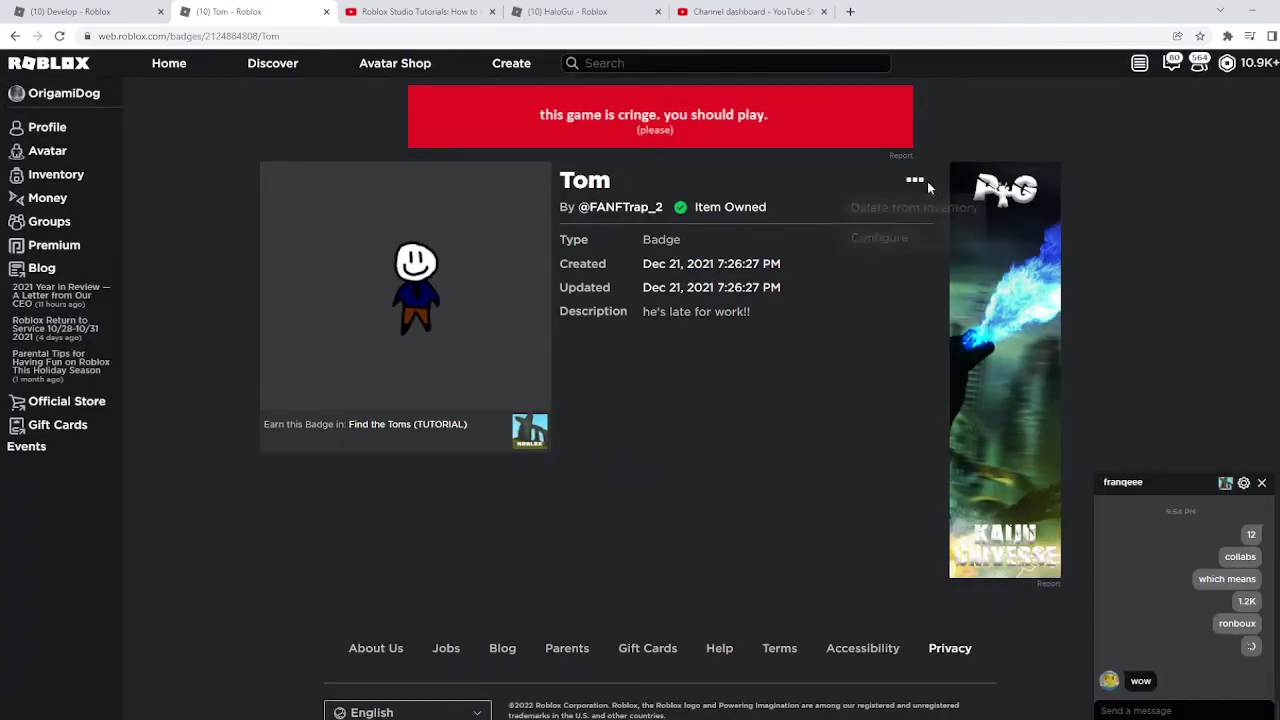
{"action": "left_click", "coordinate": [912, 207]}
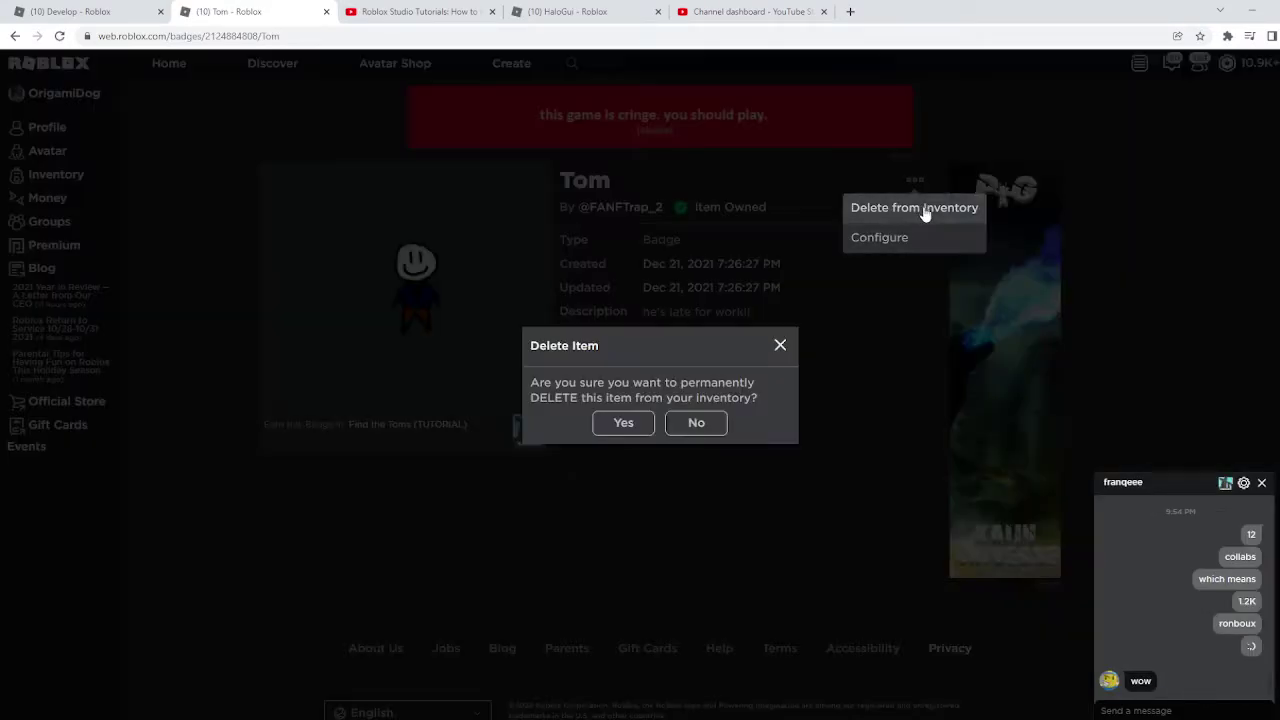
{"action": "left_click", "coordinate": [622, 423]}
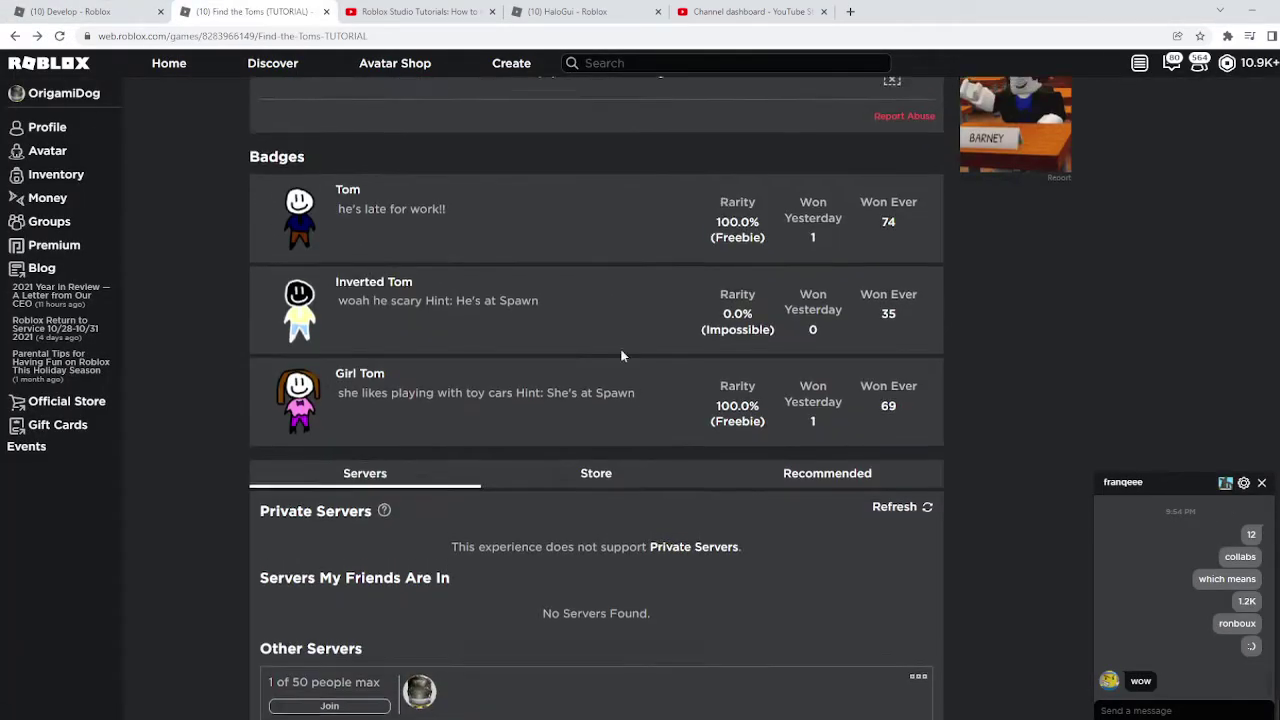
- Launch Find the Toms (TUTORIAL) again to test the Tom badge award, and return to the browser
{"action": "scroll", "coordinate": [600, 400], "scroll_direction": "up", "scroll_amount": 4}
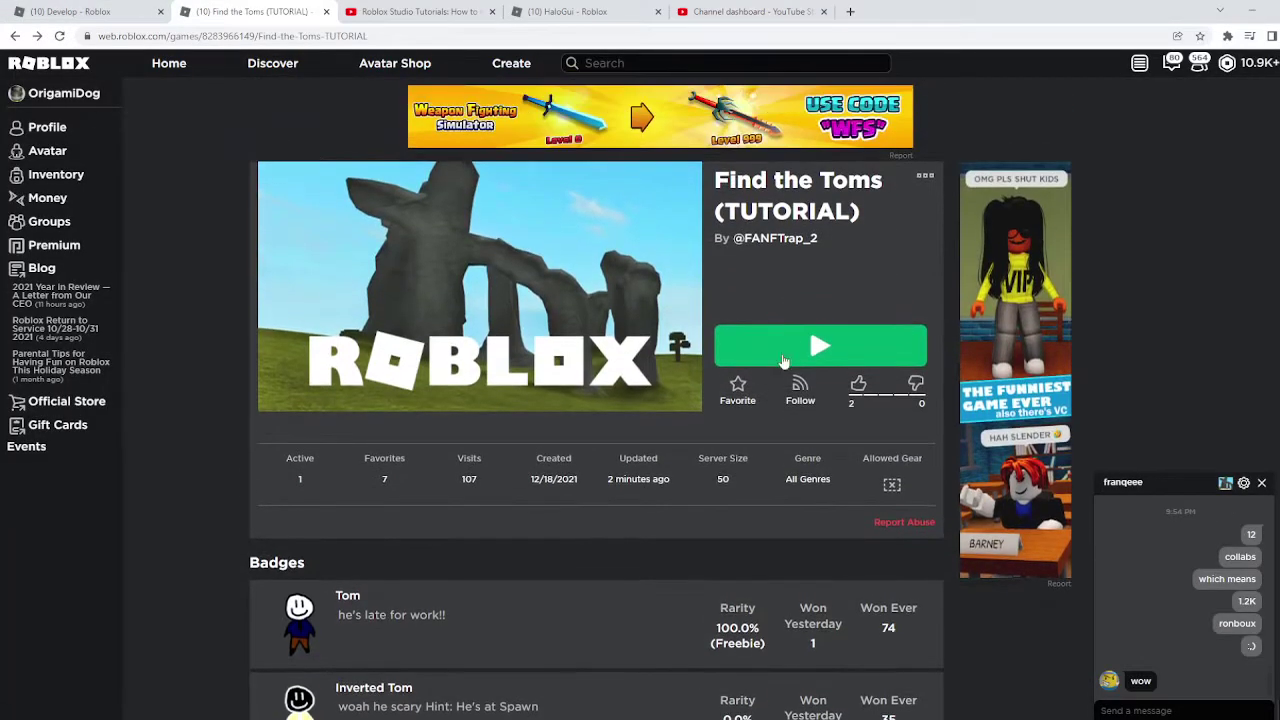
{"action": "left_click", "coordinate": [820, 345]}
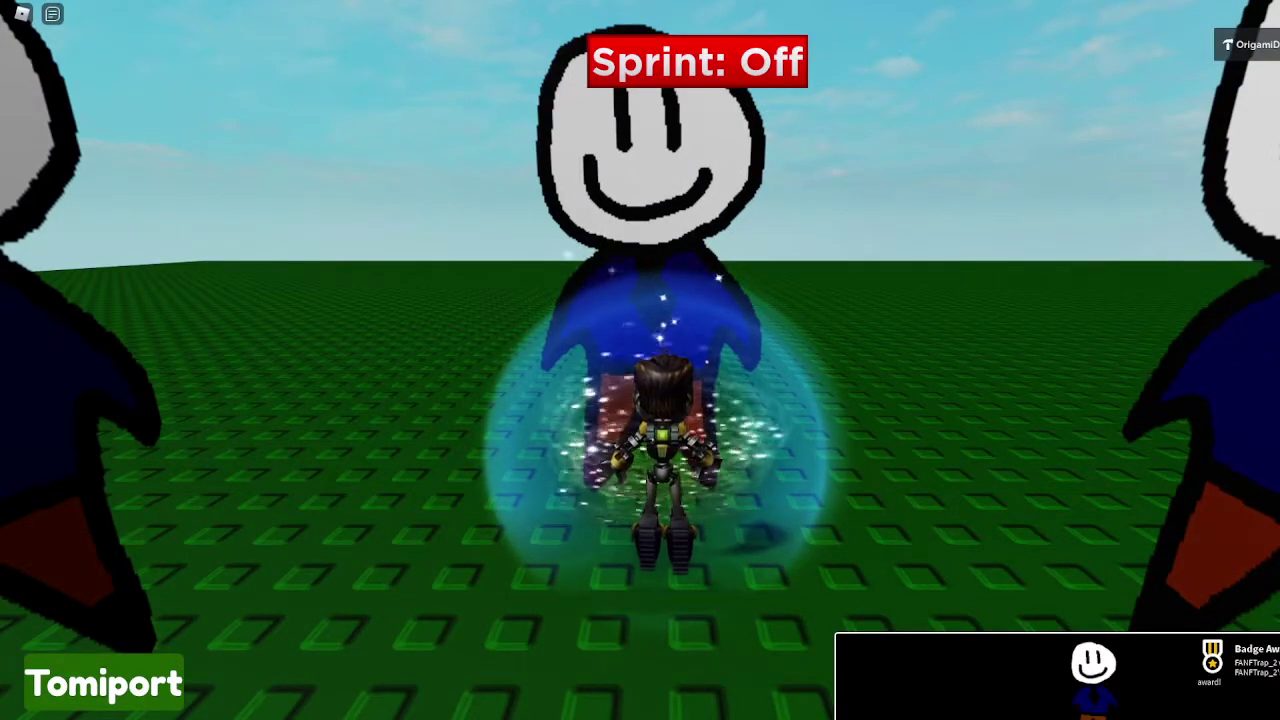
{"action": "key", "text": "super"}
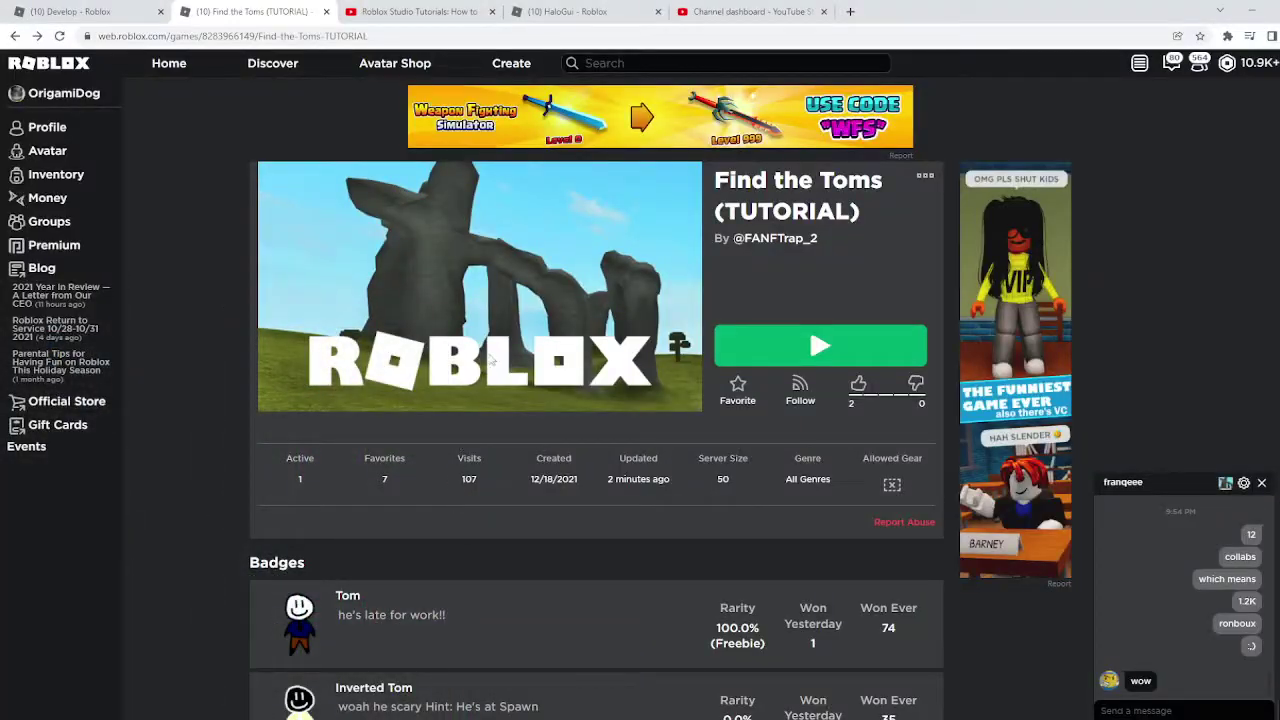
- Switch to the Roblox Windows app and open the Creations section of the creator's profile
{"action": "left_click", "coordinate": [580, 8]}
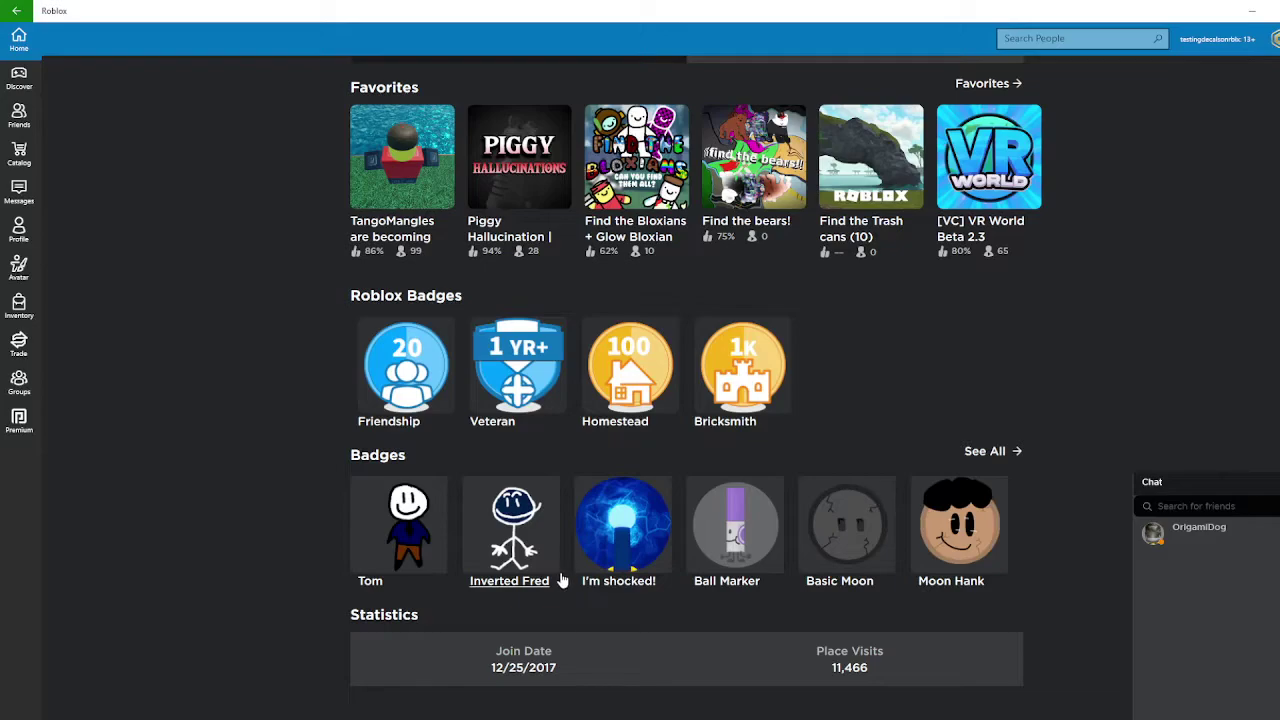
{"action": "scroll", "coordinate": [562, 580], "scroll_direction": "up", "scroll_amount": 8}
{"action": "scroll", "coordinate": [763, 312], "scroll_direction": "up", "scroll_amount": 3}
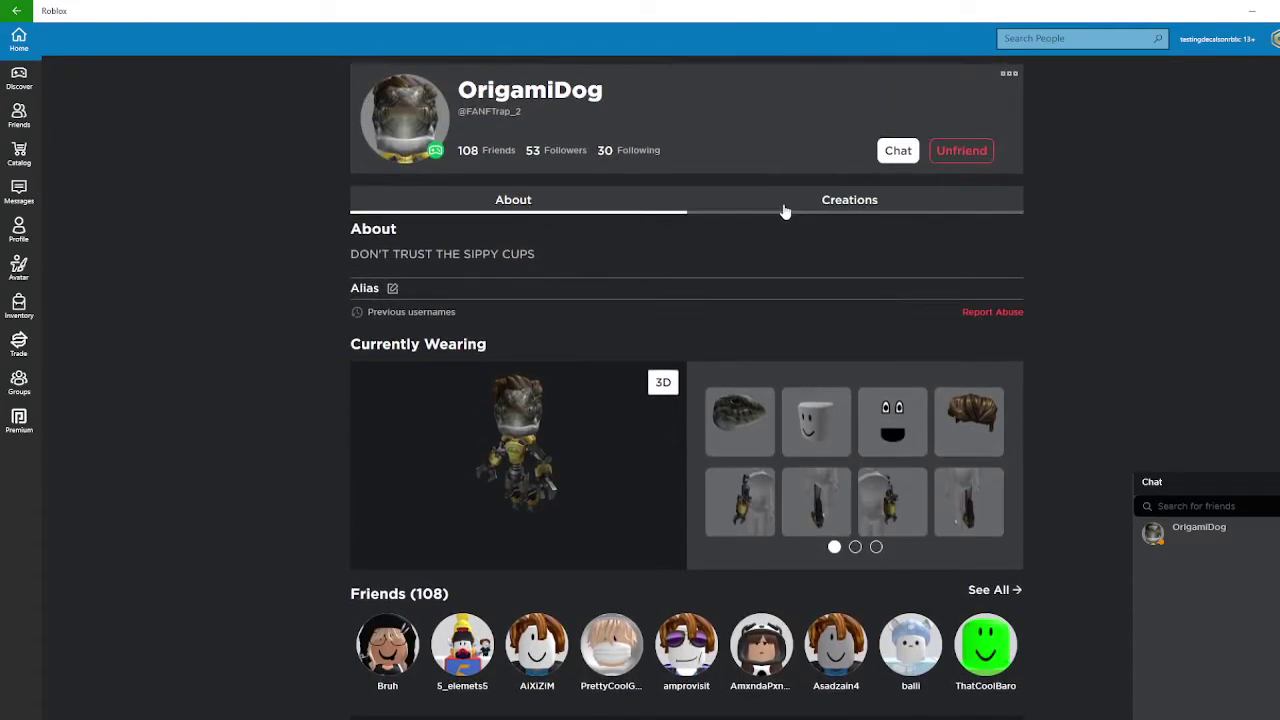
{"action": "scroll", "coordinate": [786, 209], "scroll_direction": "down", "scroll_amount": 2}
{"action": "scroll", "coordinate": [805, 140], "scroll_direction": "up", "scroll_amount": 2}
{"action": "left_click", "coordinate": [786, 199]}
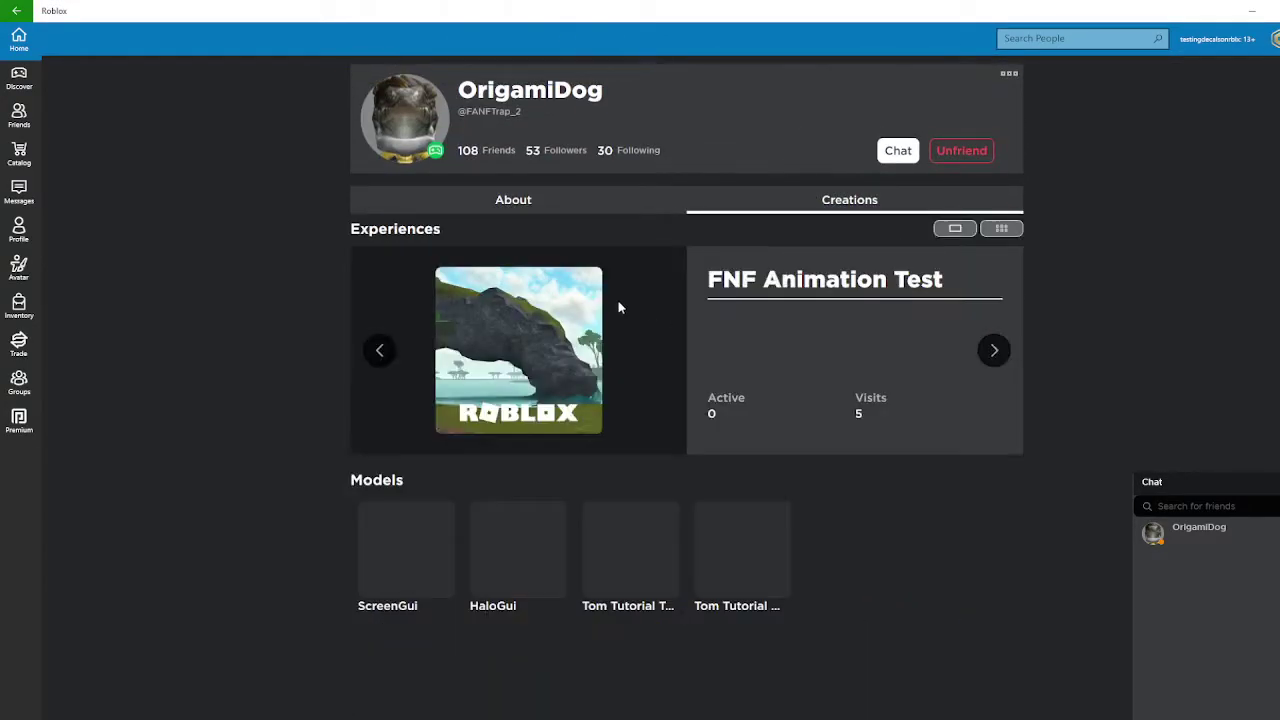
- Open the HaloGui model from the creator's models and get it for free
{"action": "left_click", "coordinate": [503, 535]}
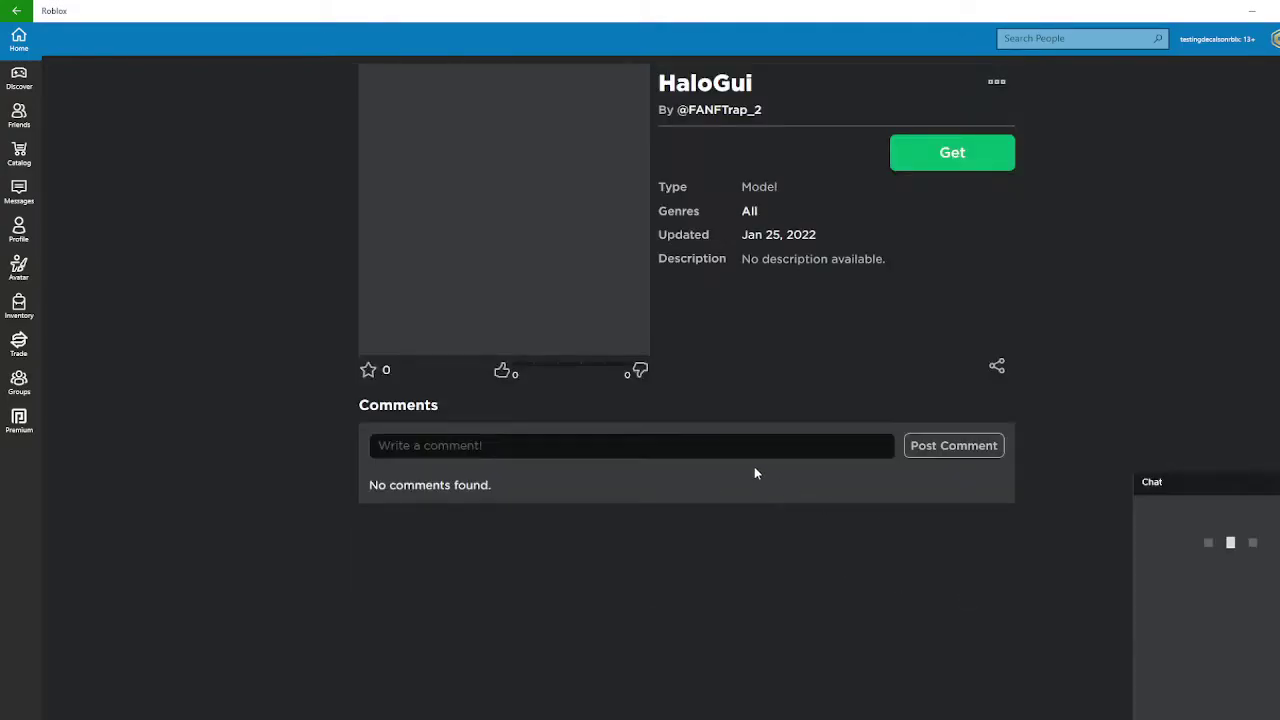
{"action": "left_click", "coordinate": [946, 142]}
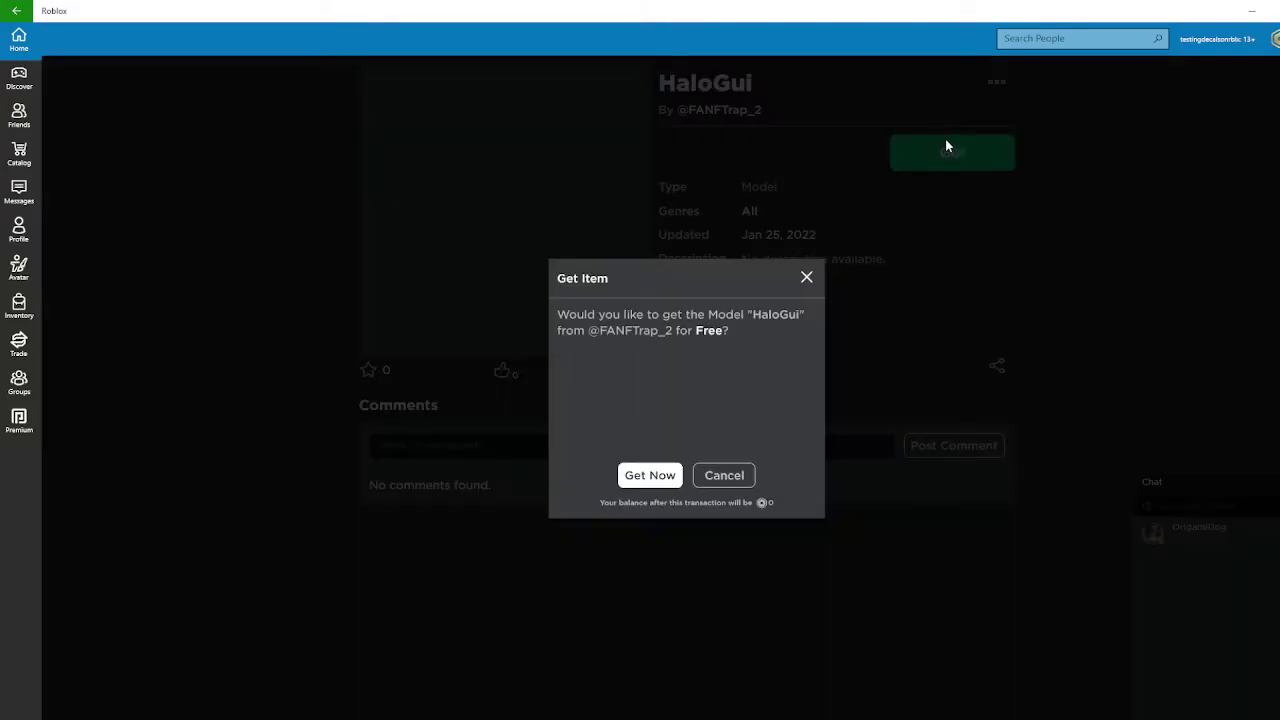
{"action": "left_click", "coordinate": [672, 476]}
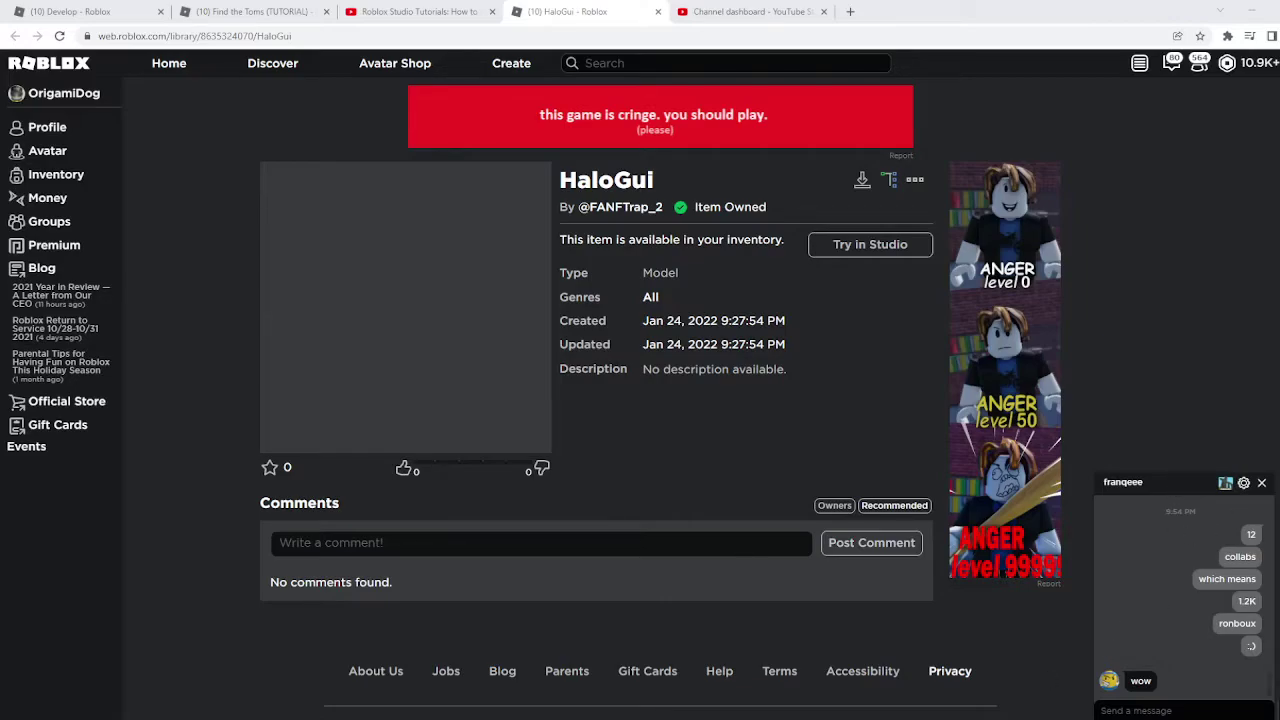
{"action": "mouse_move", "coordinate": [340, 704]}
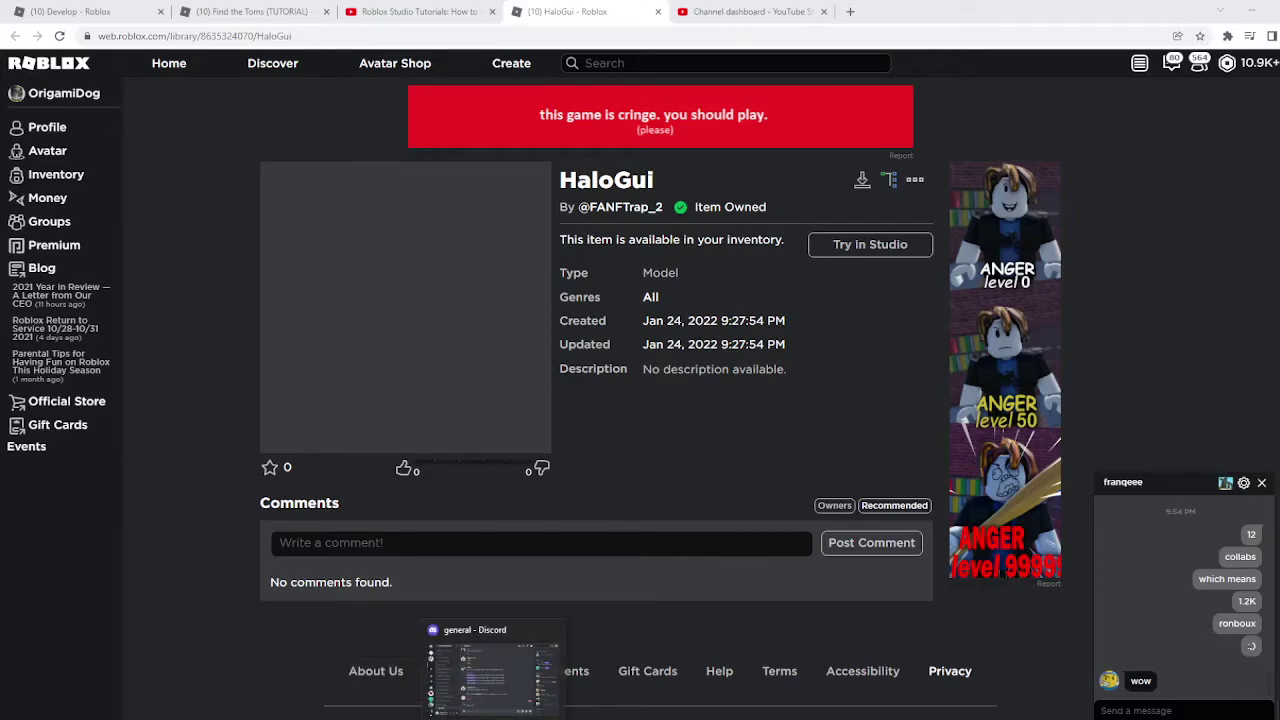
{"action": "left_click", "coordinate": [425, 705]}
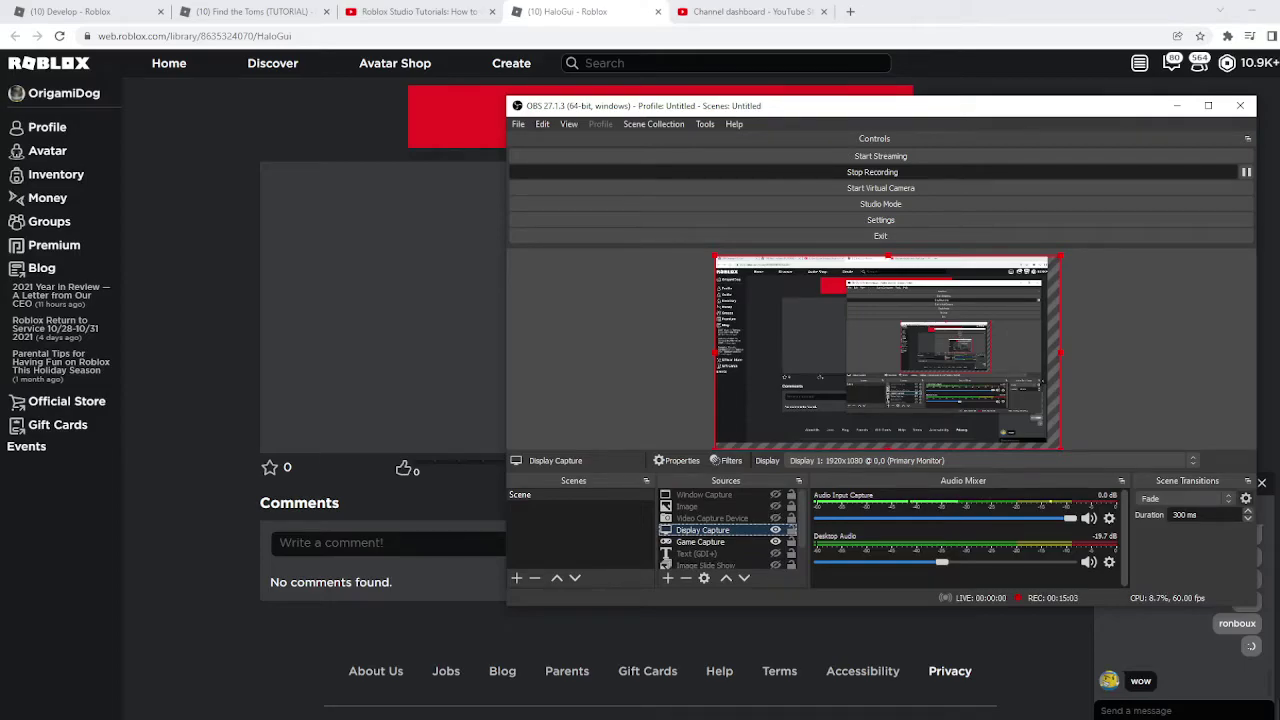
- Switch to Roblox Studio, deselect the script and collapse ServerScriptService in the Explorer
{"action": "left_click", "coordinate": [697, 660]}
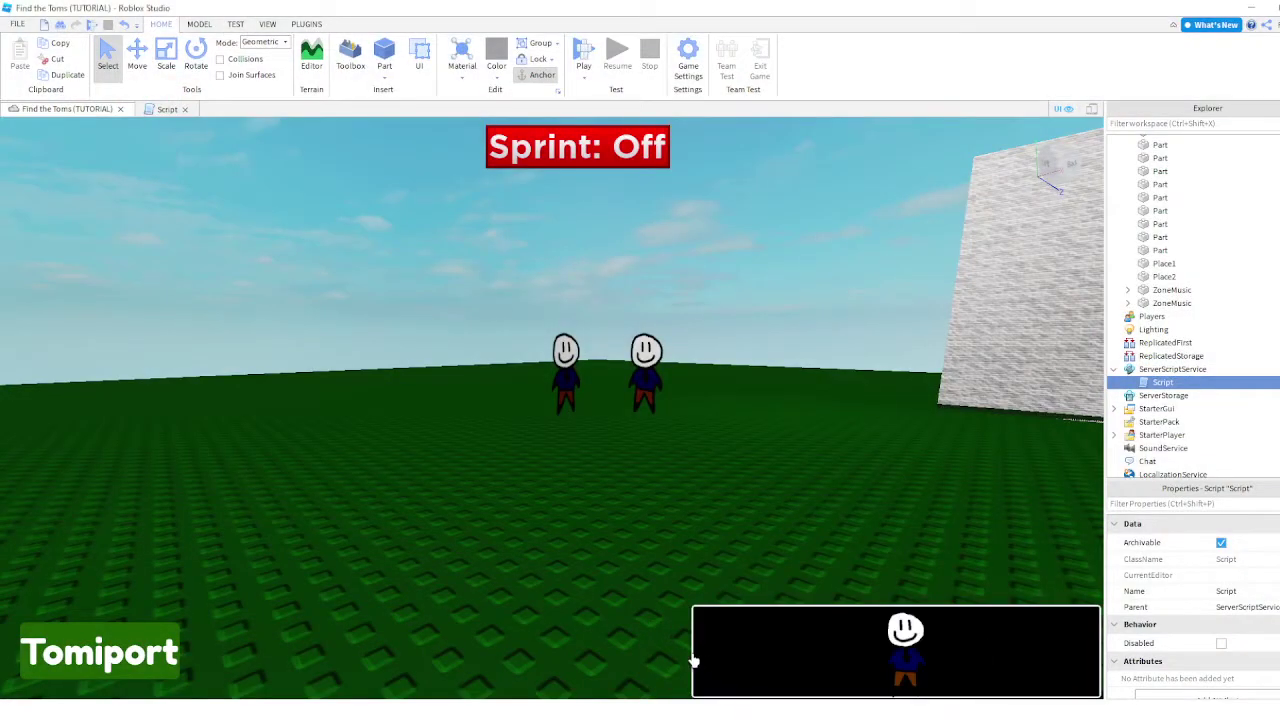
{"action": "left_click", "coordinate": [759, 262]}
{"action": "left_click", "coordinate": [1114, 370]}
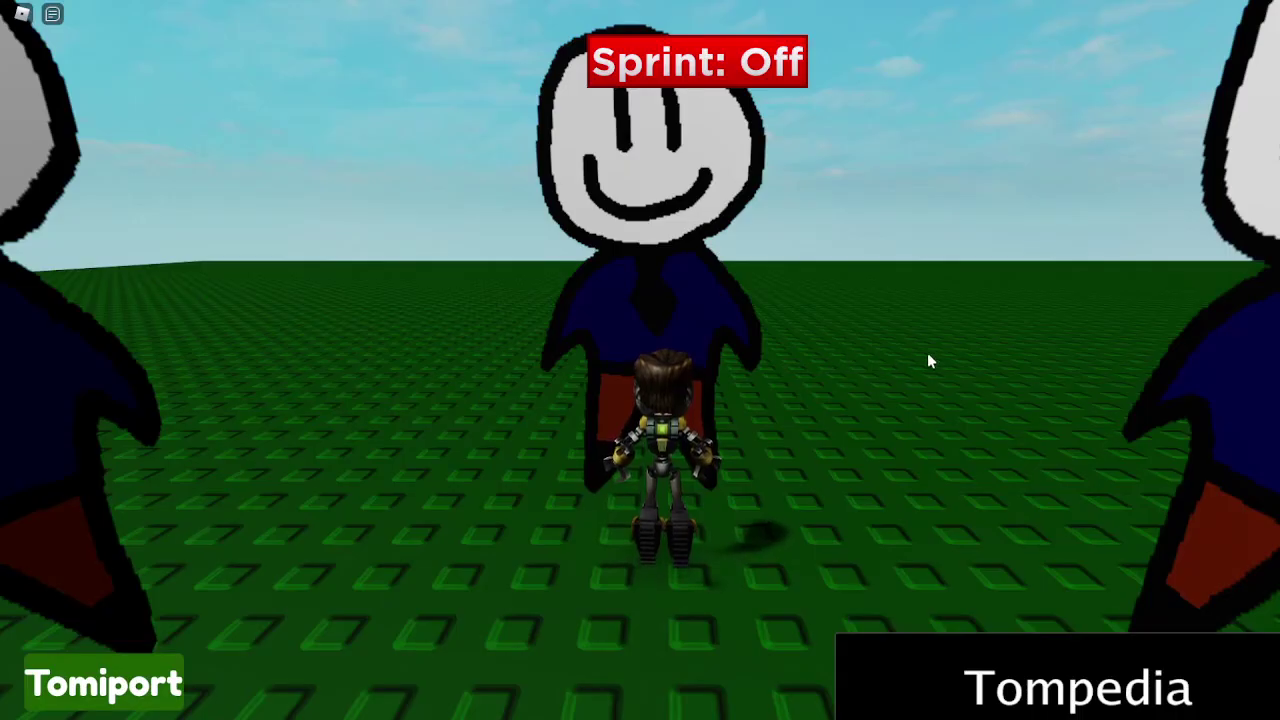
- Leave the running Find the Toms (TUTORIAL) experience and return to Roblox Studio
{"action": "key", "text": "Escape"}
{"action": "key", "text": "l"}
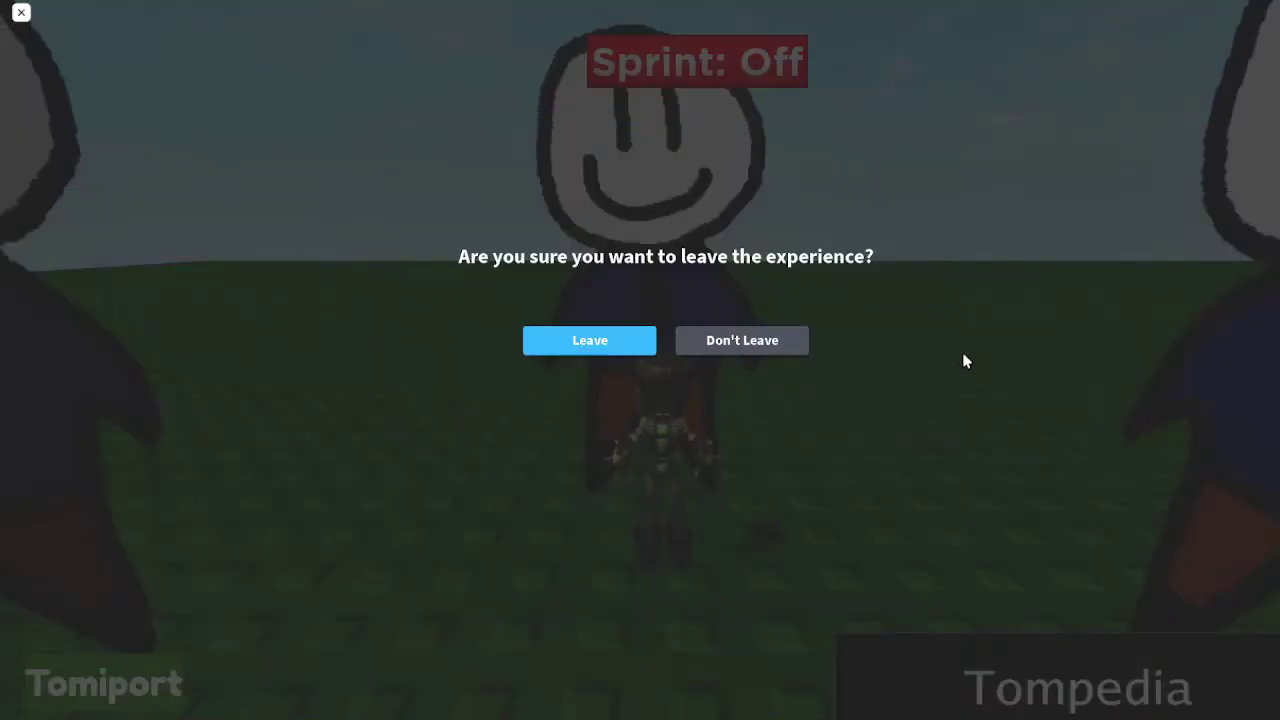
{"action": "key", "text": "Return"}
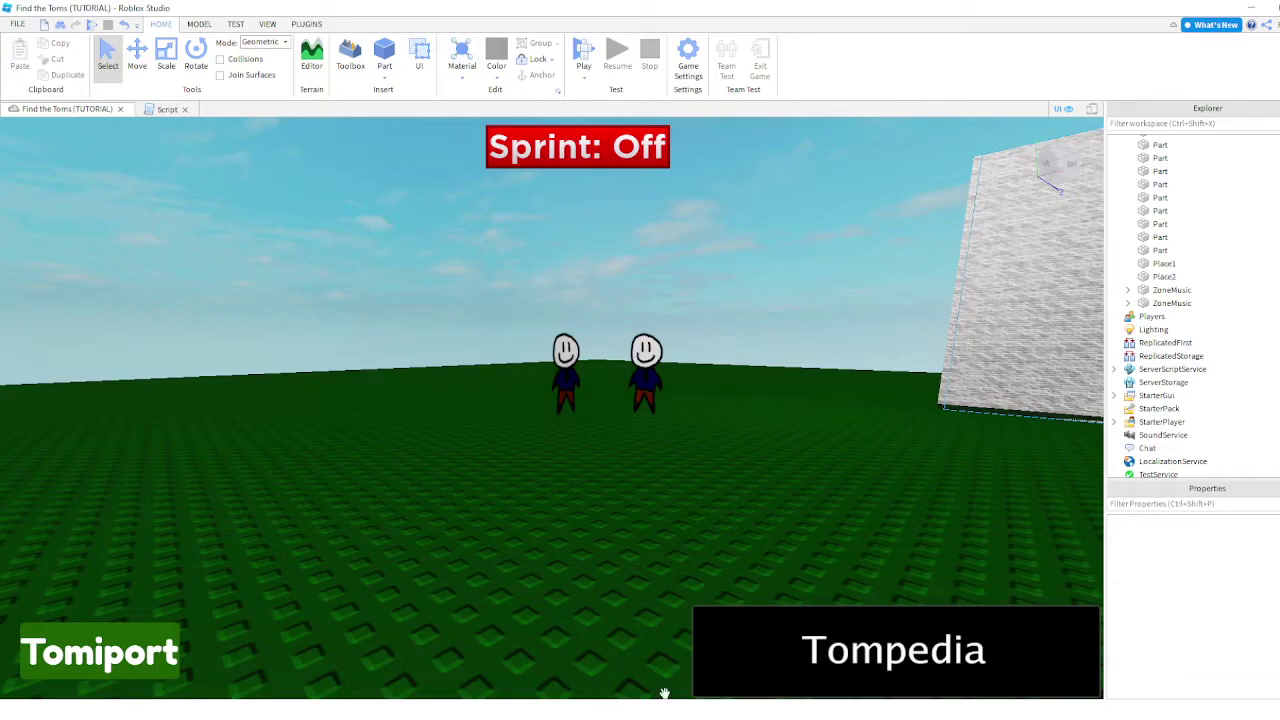
- Expand ServerScriptService in the Explorer to show the script it contains
{"action": "left_click", "coordinate": [17, 24]}
{"action": "left_click", "coordinate": [74, 178]}
{"action": "left_click", "coordinate": [1114, 369]}
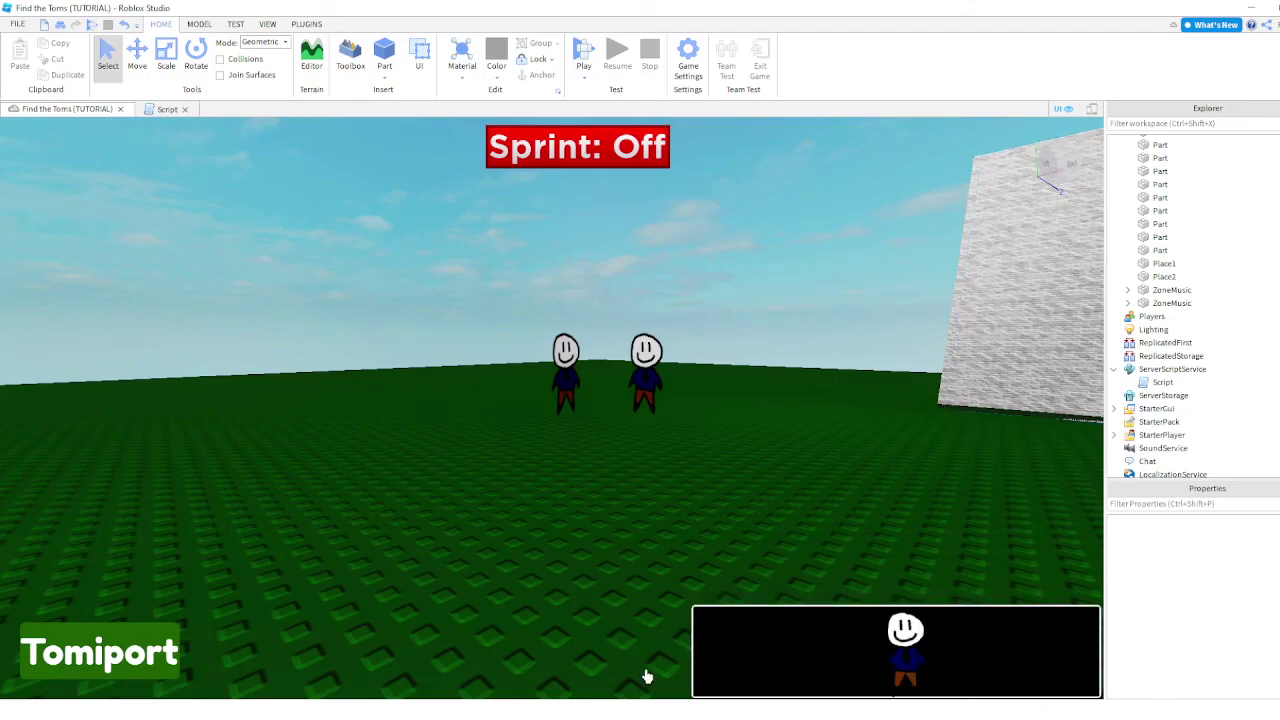
{"action": "key", "text": "alt+Tab"}
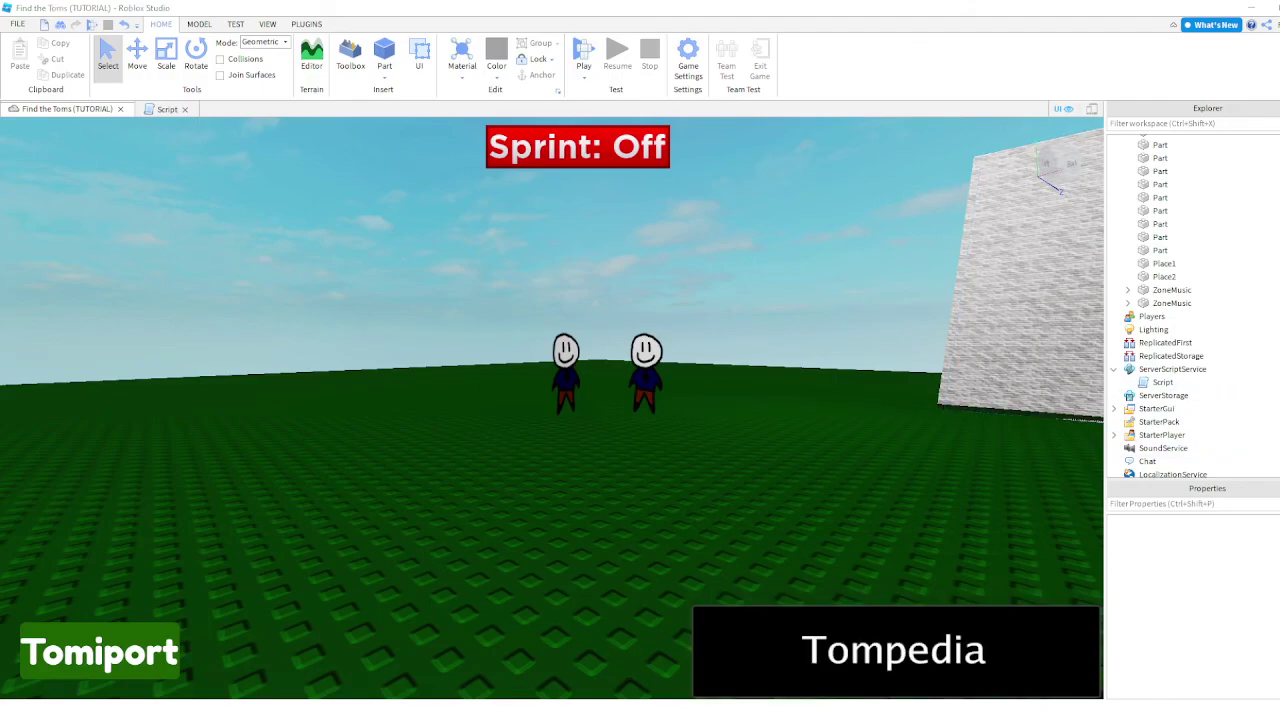